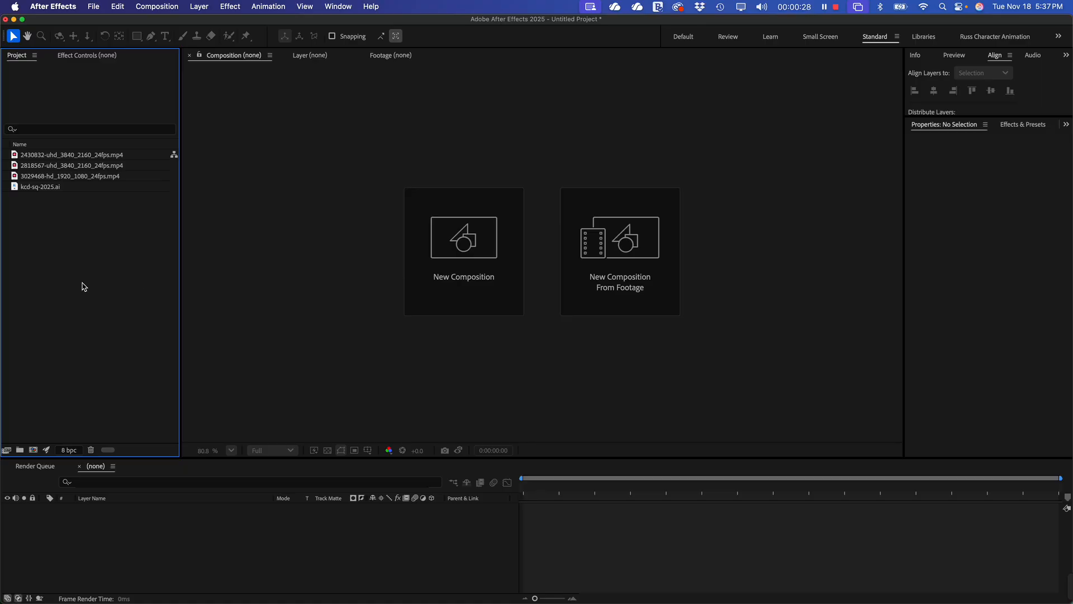
# - Preview the three video clips and create a new composition from 3029468-hd_1920_1080_24fps.mp4
pyautogui.click(39, 158)
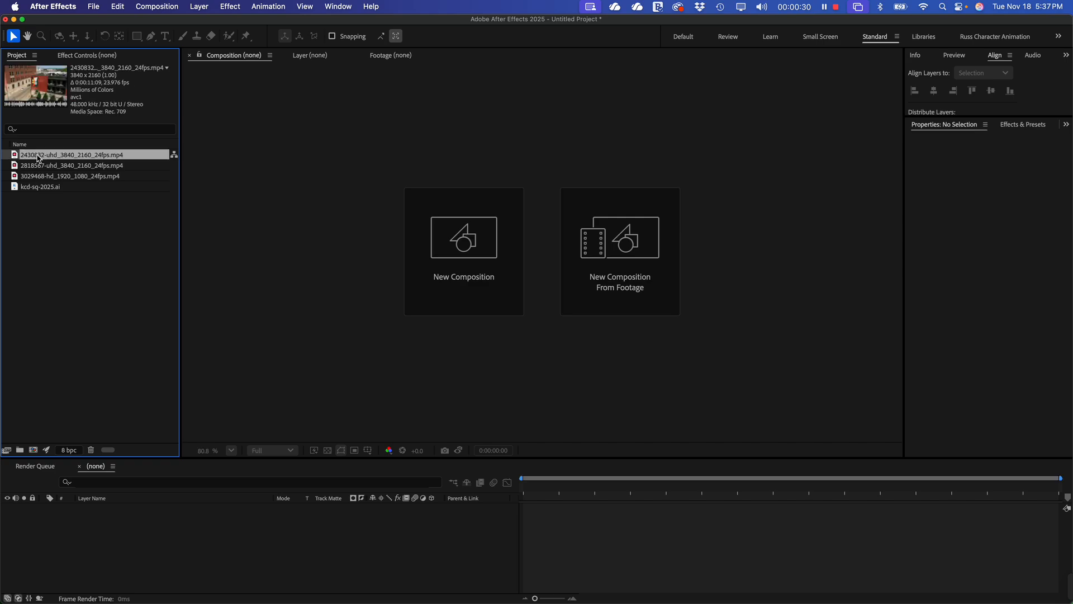
pyautogui.click(33, 167)
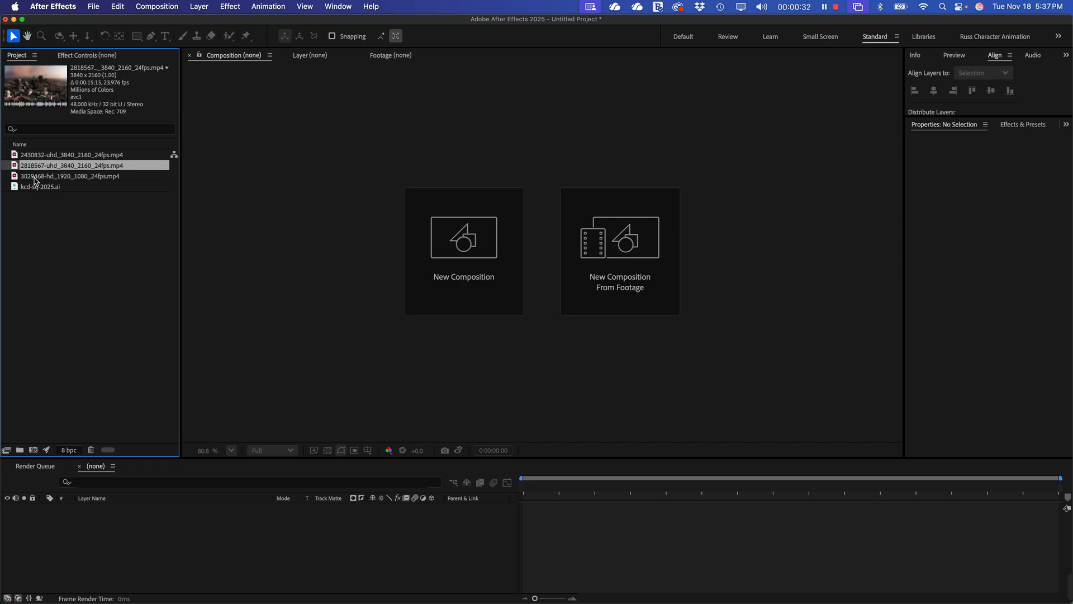
pyautogui.click(34, 177)
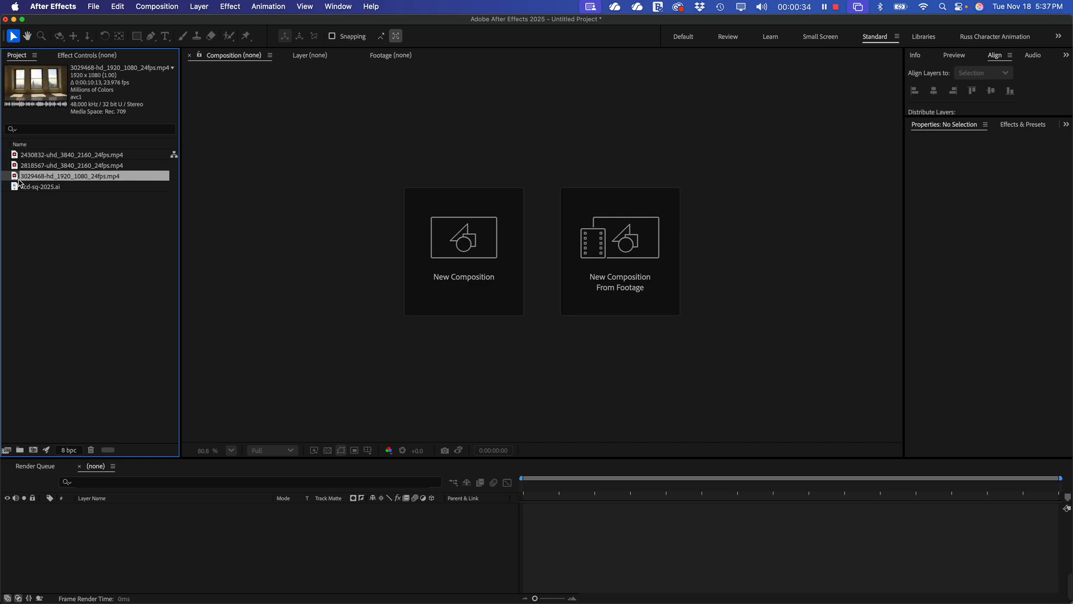
pyautogui.rightClick(18, 179)
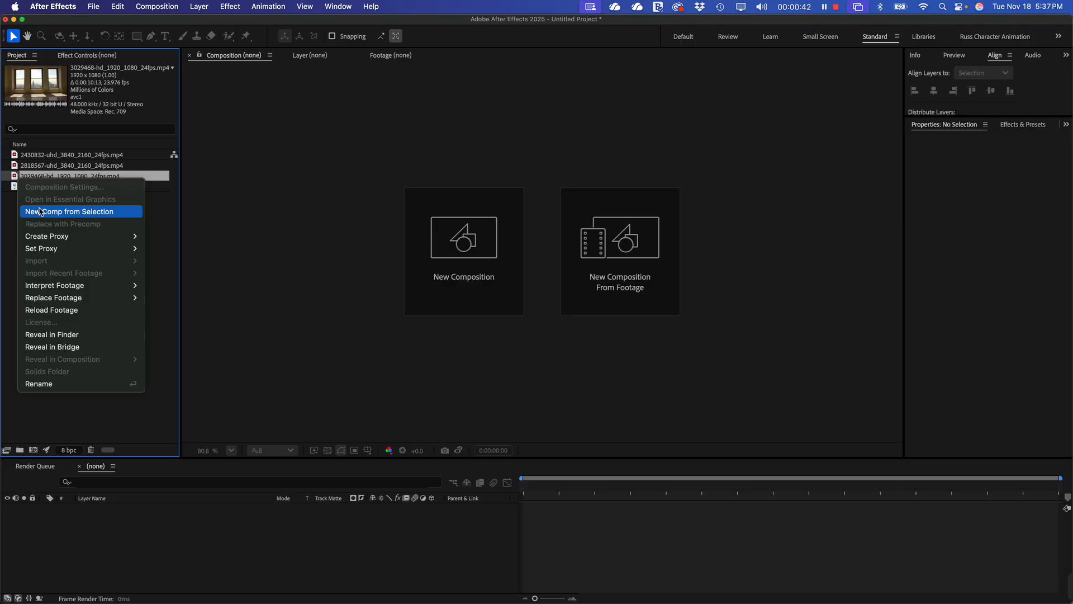
pyautogui.click(40, 212)
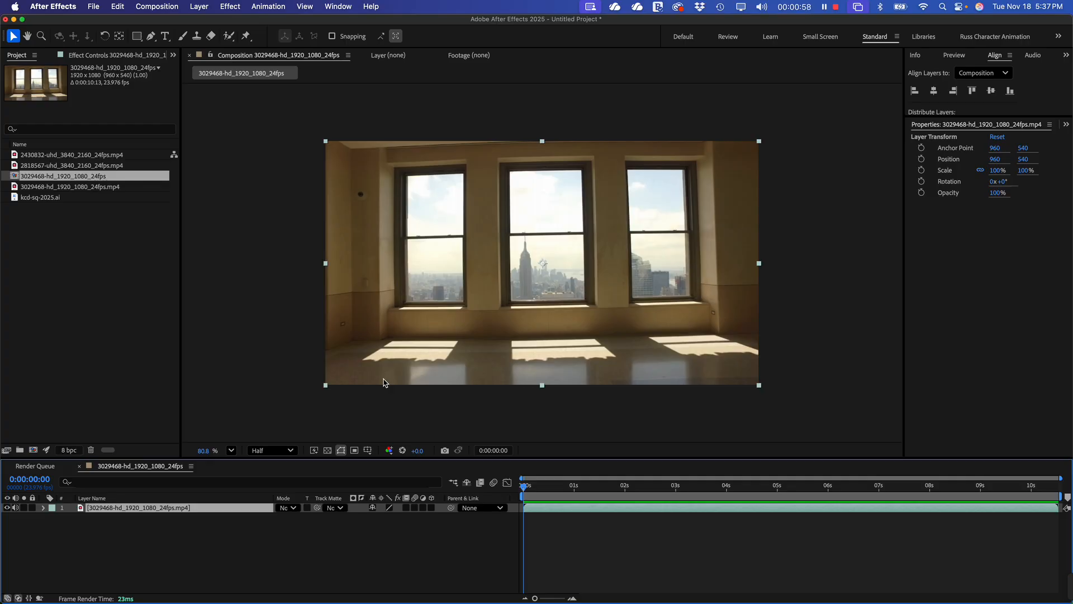
# - Examine the window footage up close and play back its opening to check how the camera moves
pyautogui.click(550, 287)
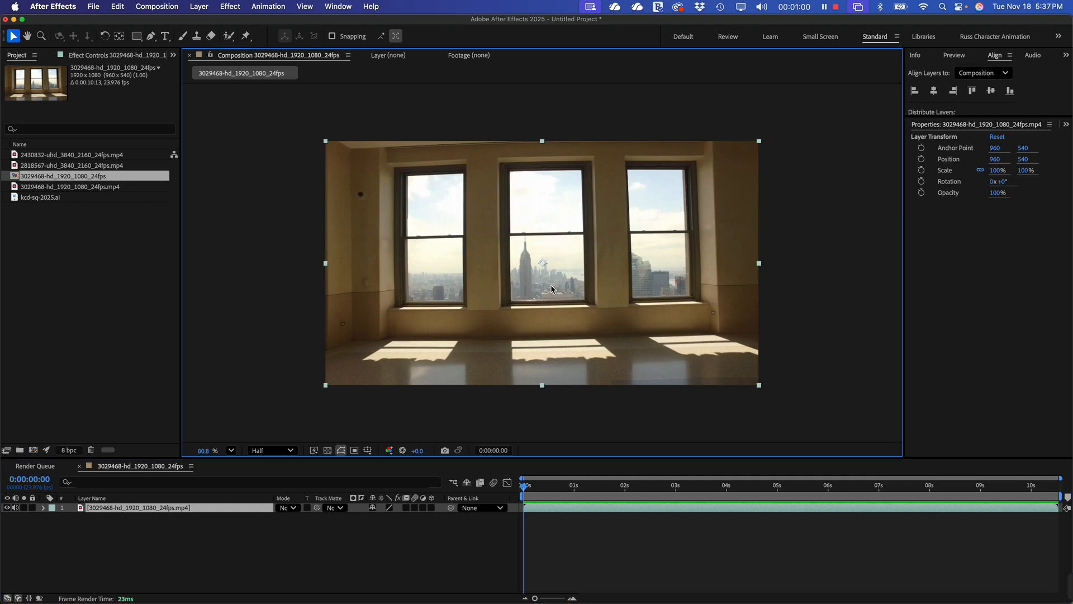
pyautogui.scroll(5, 551, 289)
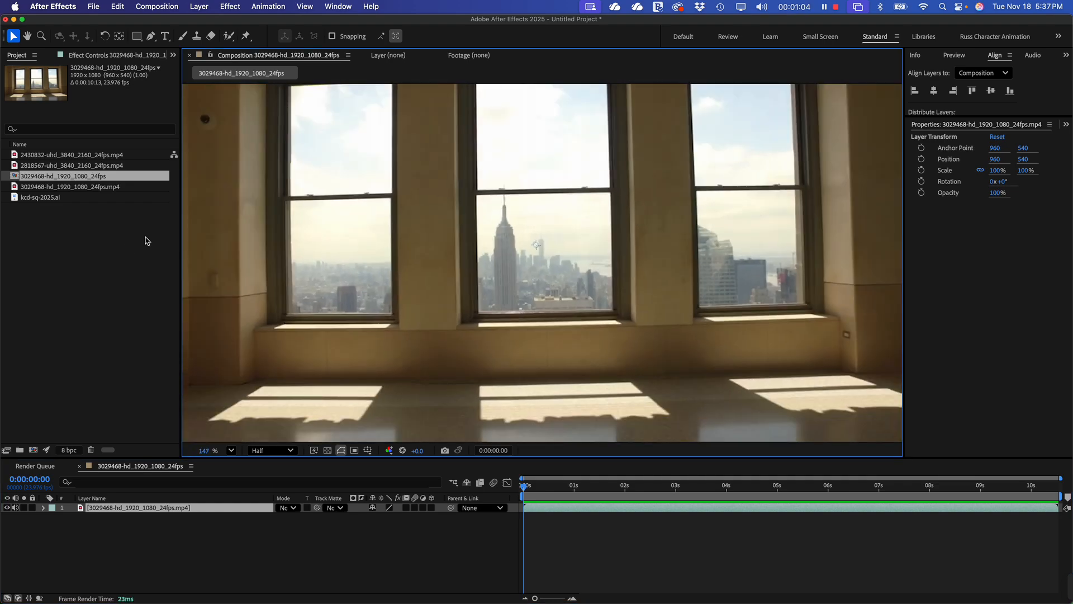
pyautogui.scroll(2, 492, 299)
pyautogui.scroll(1, 492, 301)
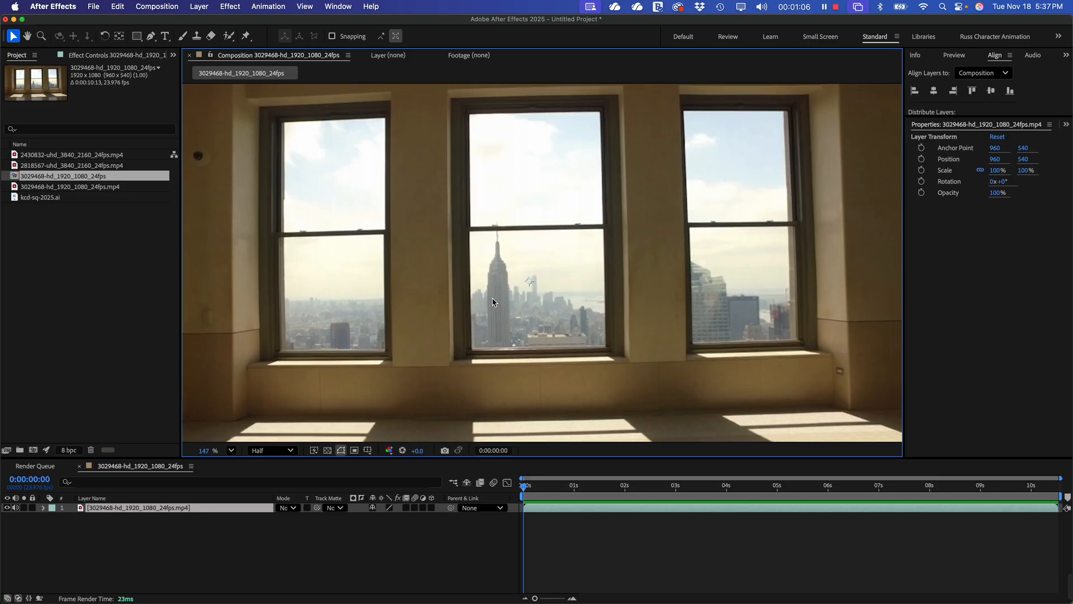
pyautogui.scroll(-5, 491, 302)
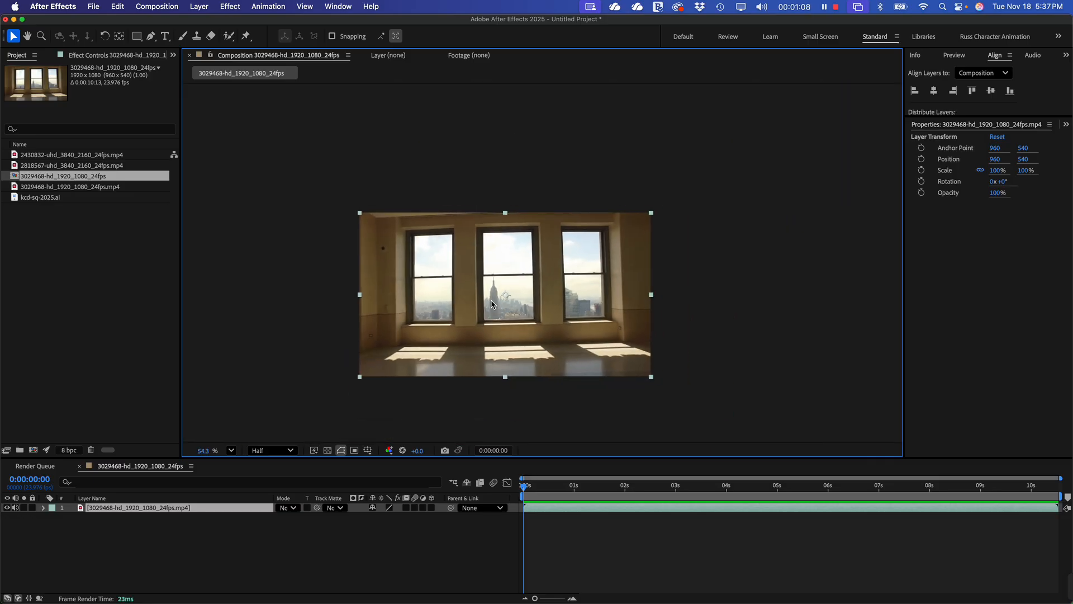
pyautogui.scroll(5, 492, 304)
pyautogui.scroll(-2, 492, 303)
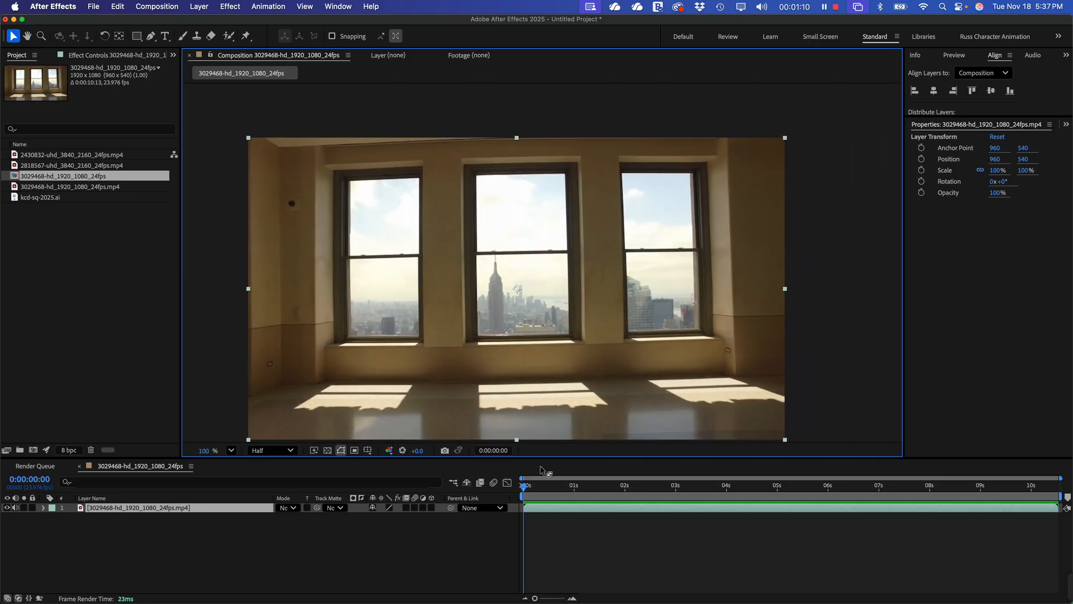
pyautogui.press('space')
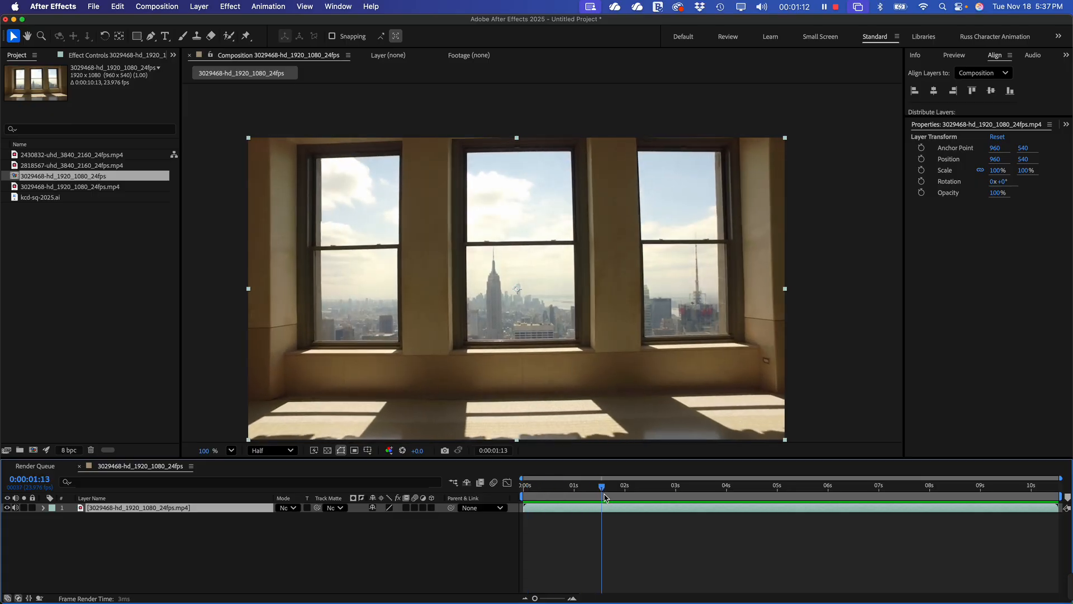
pyautogui.press('space')
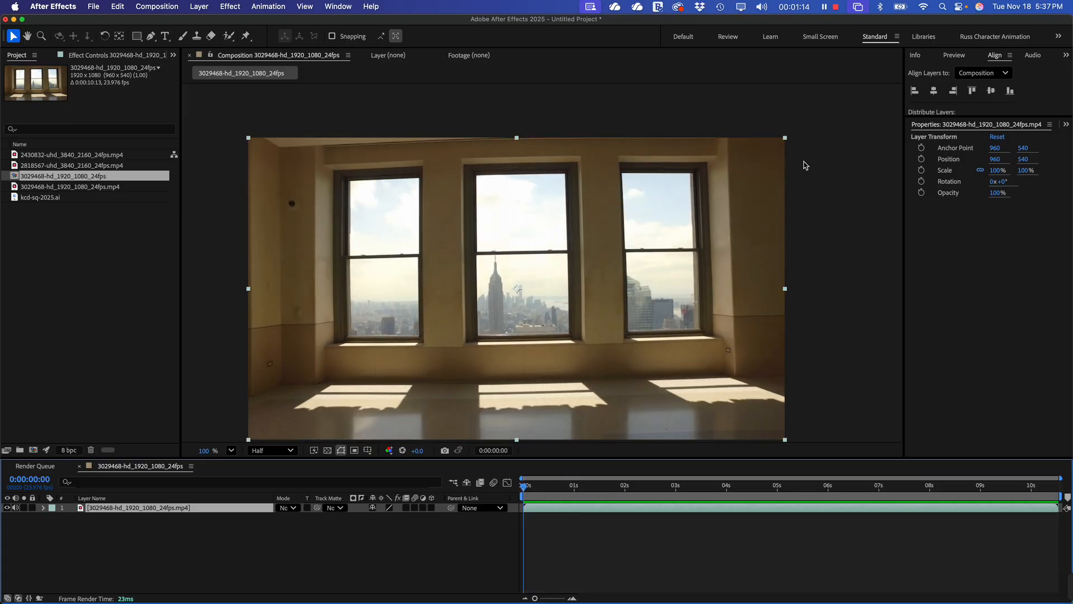
# - Rotate the window footage layer clockwise by about 0.9° to straighten the windows
pyautogui.click(785, 138)
pyautogui.press('w')
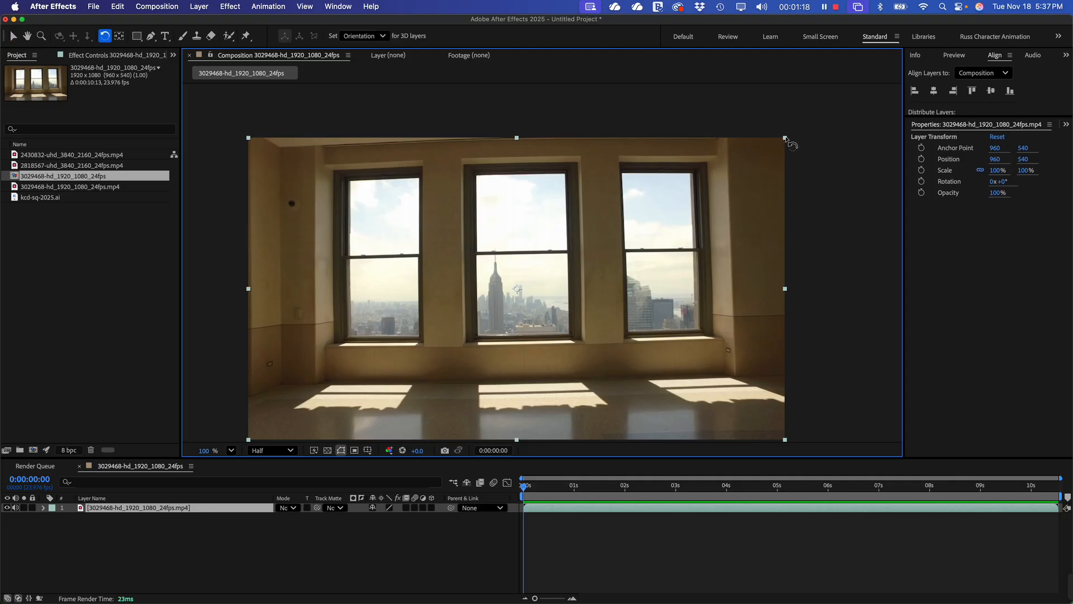
pyautogui.moveTo(785, 138); pyautogui.dragTo(791, 142)
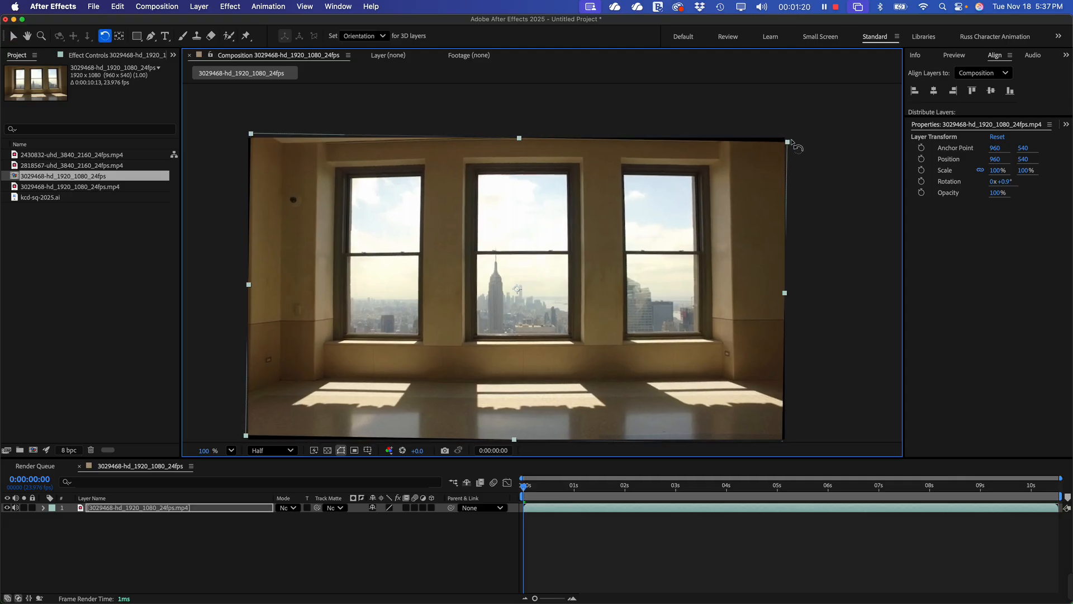
pyautogui.click(791, 141)
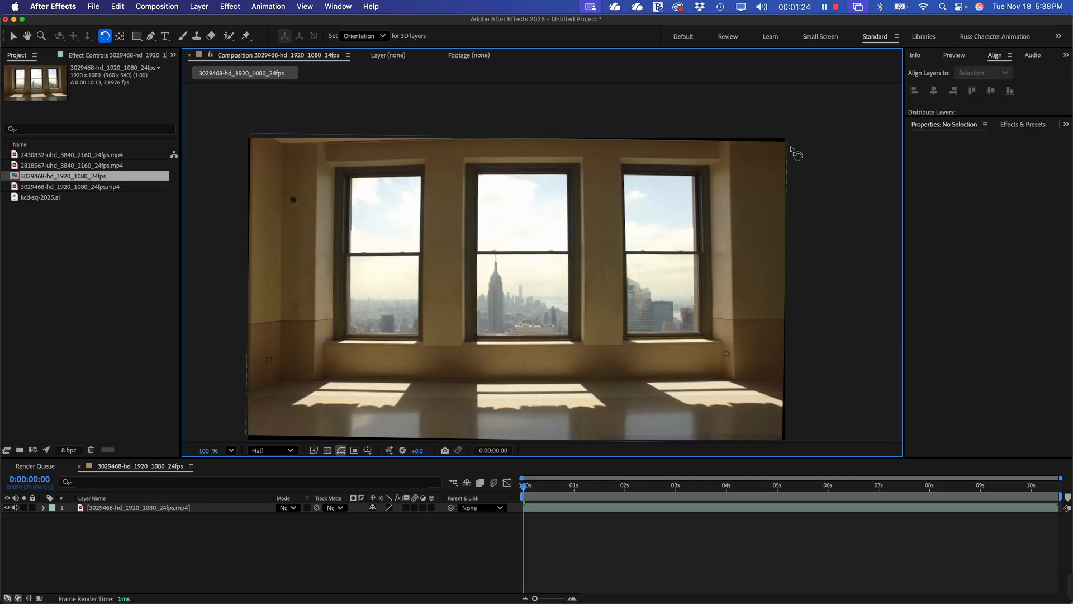
pyautogui.press('v')
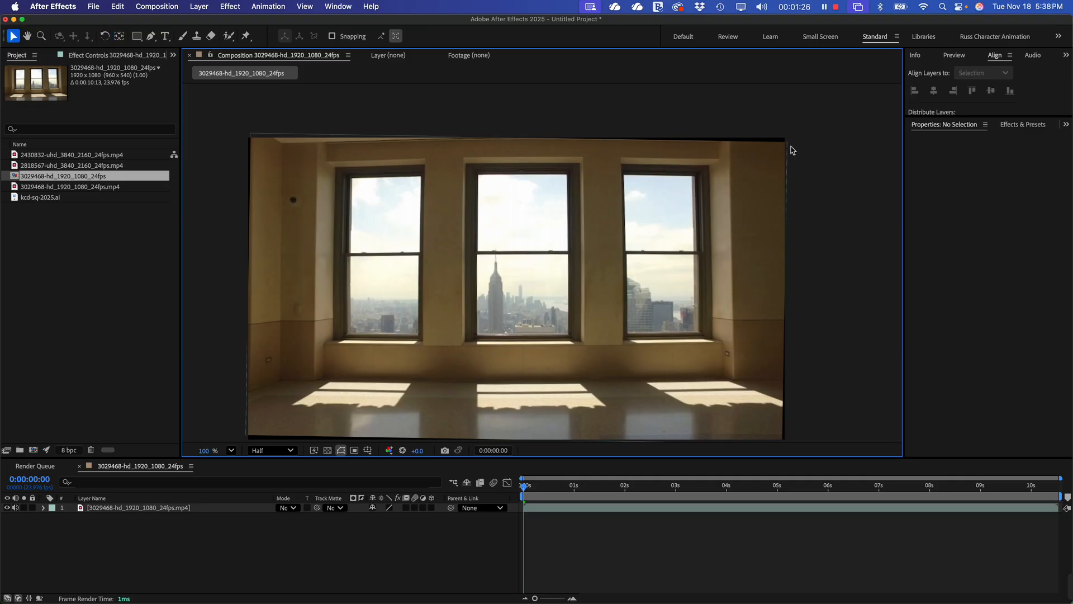
# - Scale the rotated footage layer up to about 102.7% so it covers the frame's empty corners
pyautogui.click(778, 157)
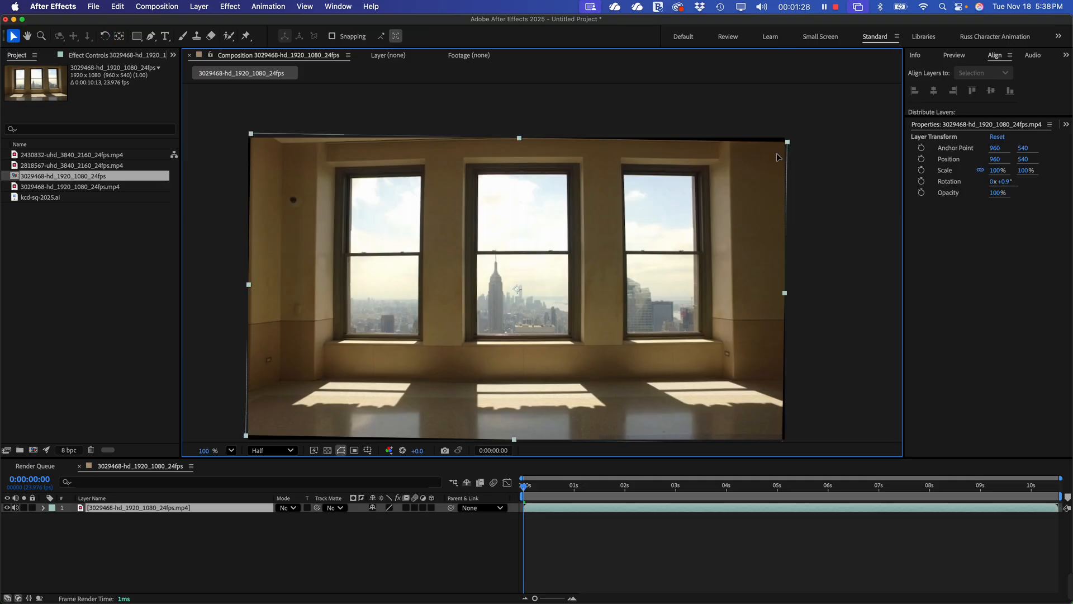
pyautogui.moveTo(788, 142); pyautogui.dragTo(796, 143)
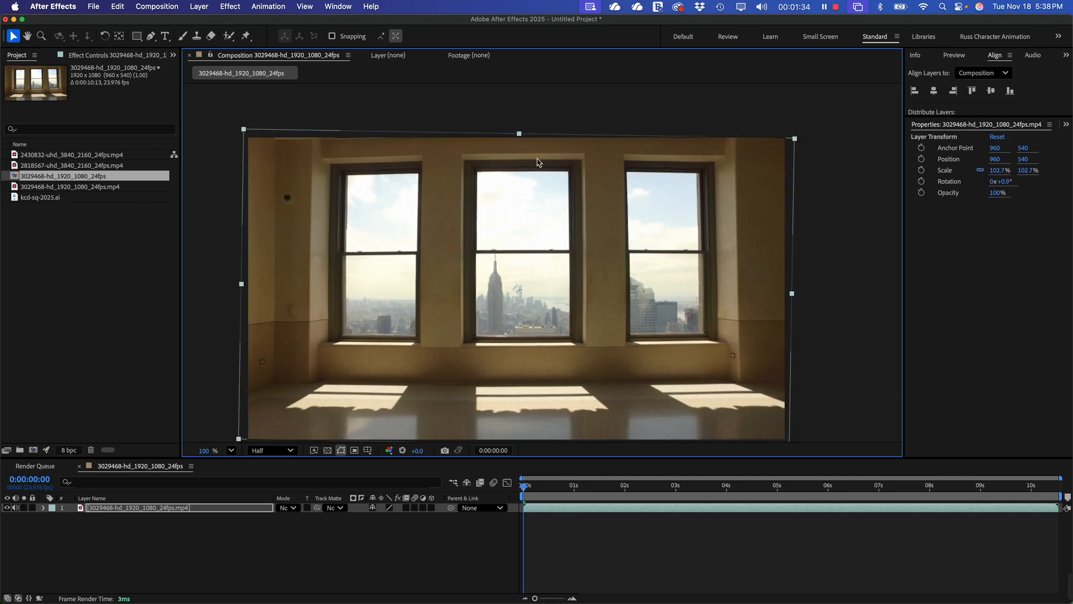
pyautogui.click(534, 118)
pyautogui.scroll(-2, 582, 349)
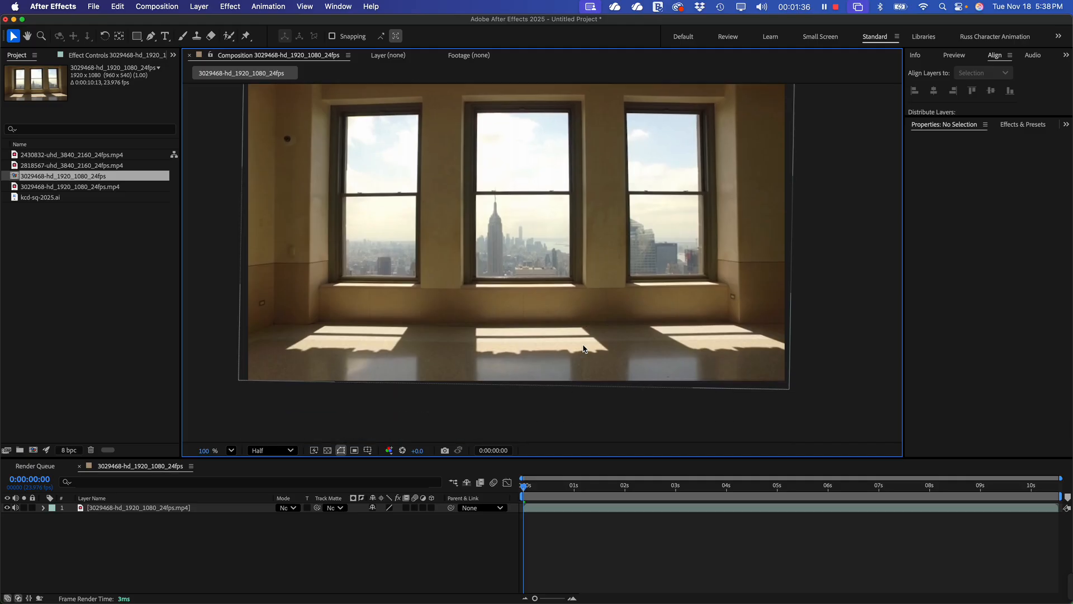
pyautogui.scroll(2, 581, 347)
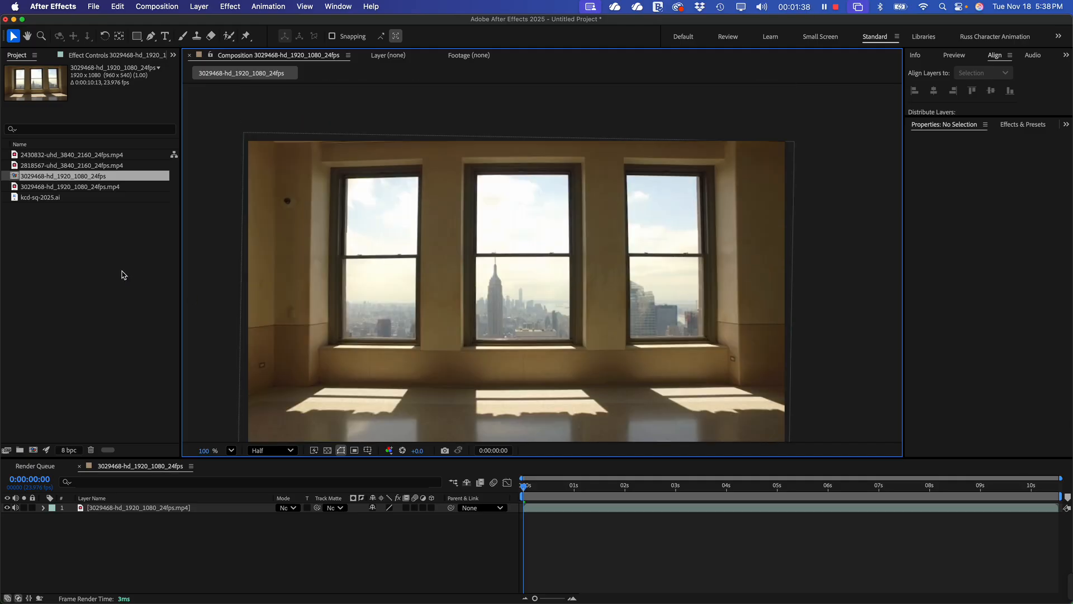
# - Show the Tracker controls and widen the area that holds them
pyautogui.click(126, 299)
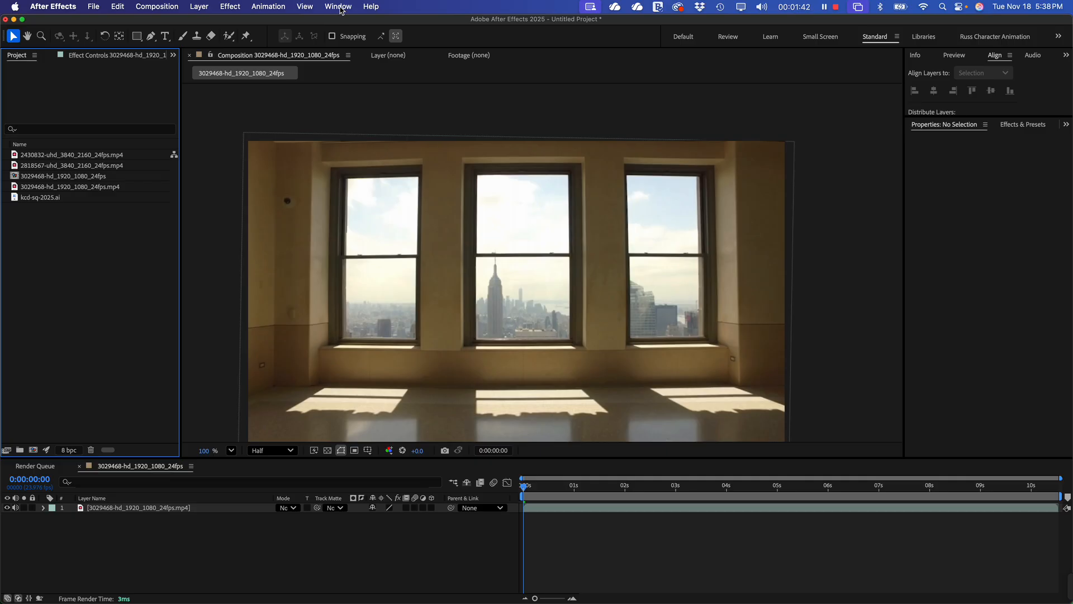
pyautogui.click(339, 7)
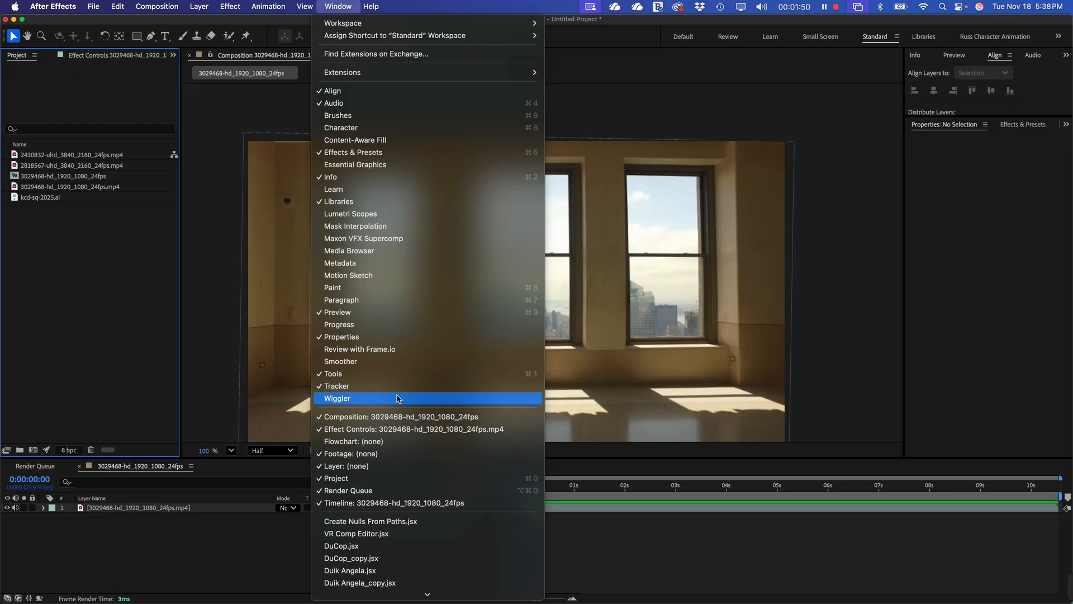
pyautogui.click(1036, 204)
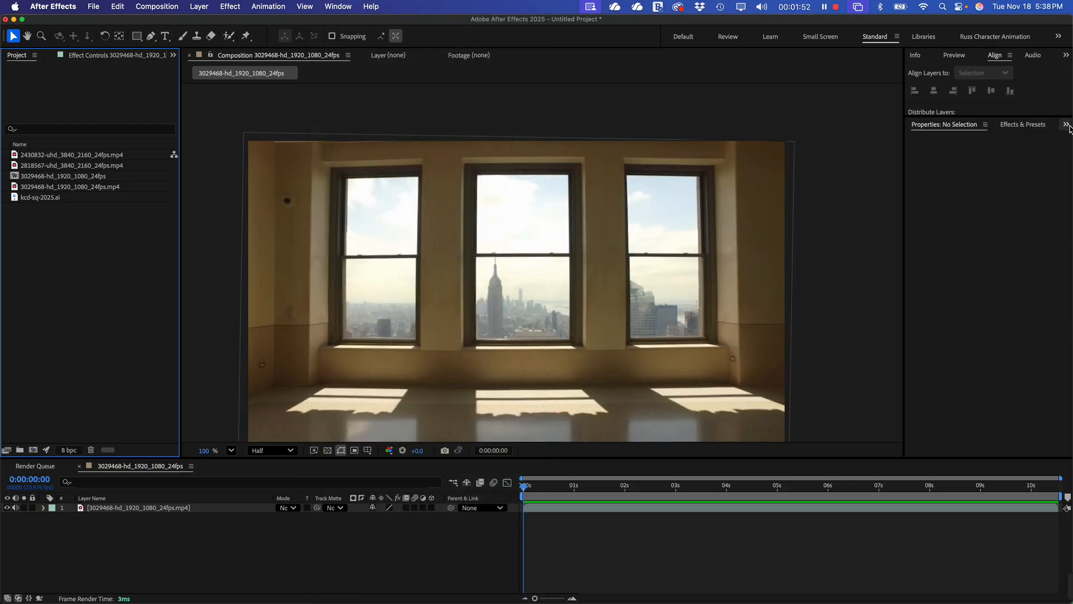
pyautogui.click(1065, 125)
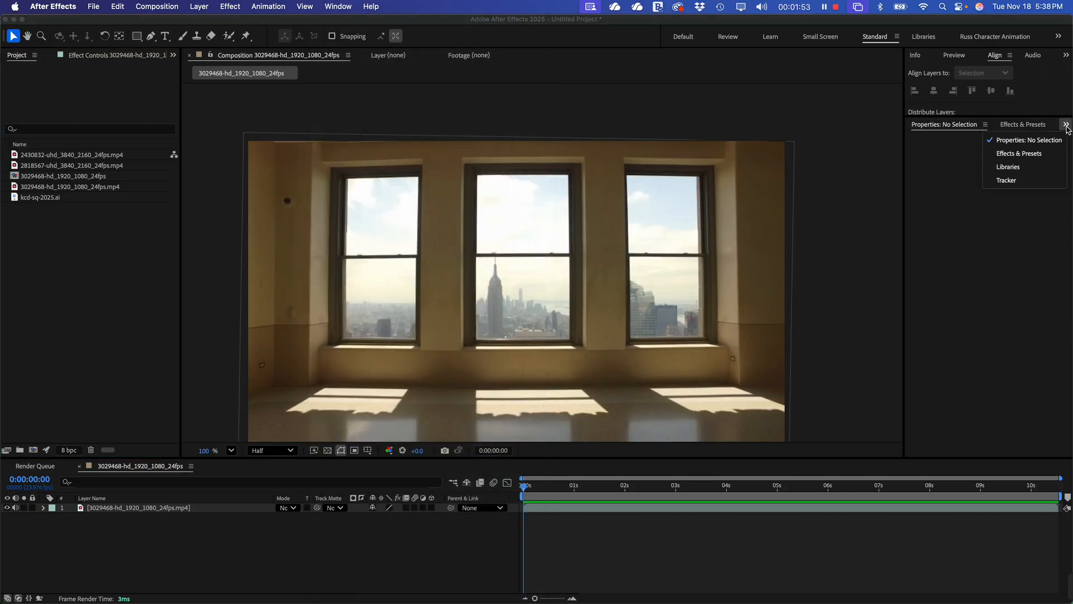
pyautogui.click(1010, 180)
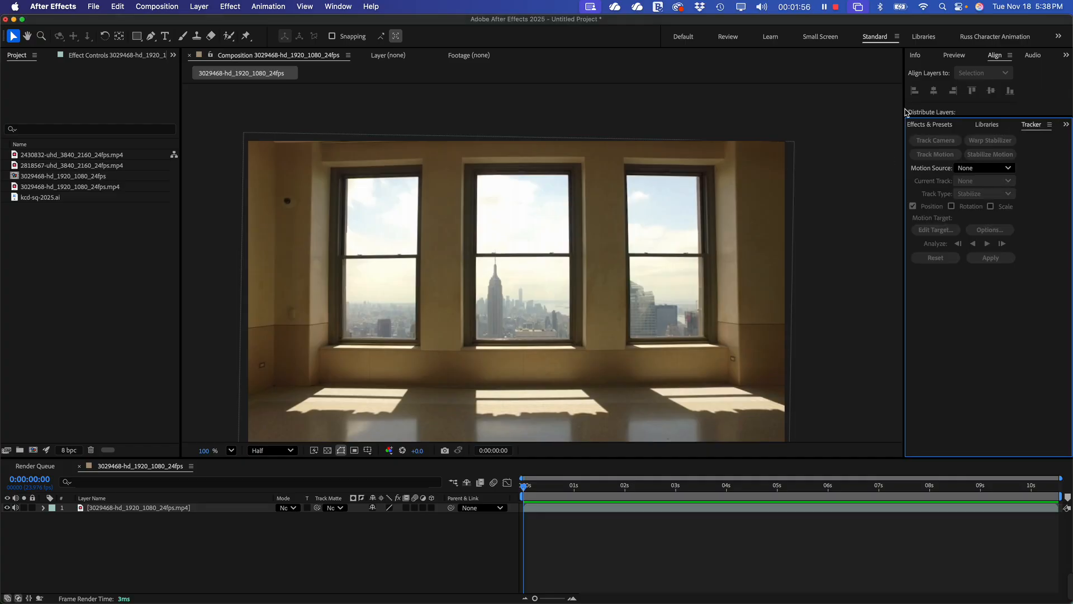
pyautogui.moveTo(903, 110); pyautogui.dragTo(845, 112)
# - Start Track Motion on the window footage layer and enable rotation and scale tracking in addition to position
pyautogui.click(691, 220)
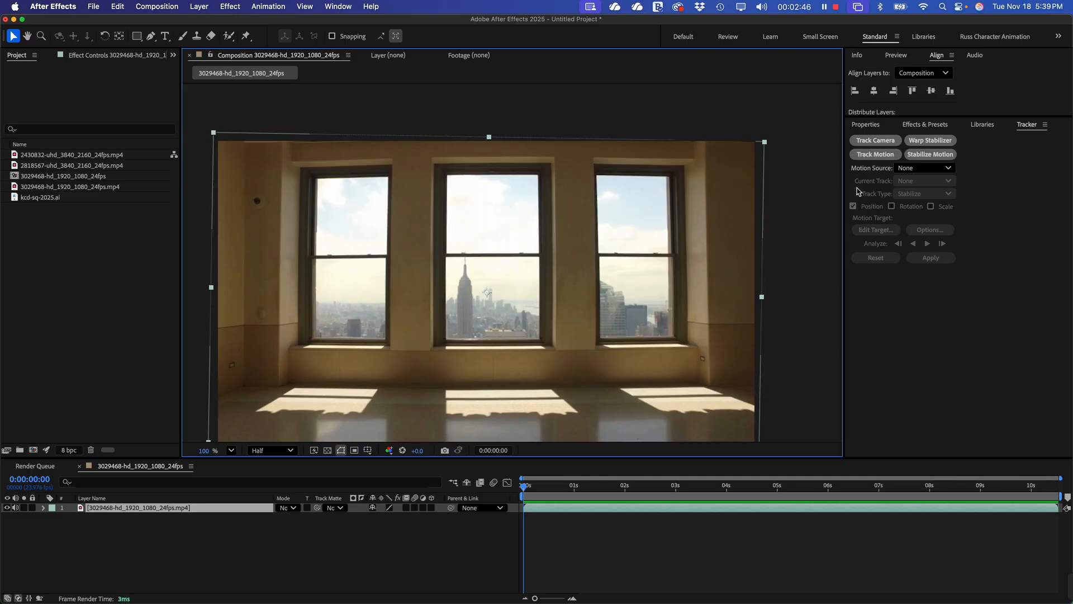
pyautogui.click(877, 156)
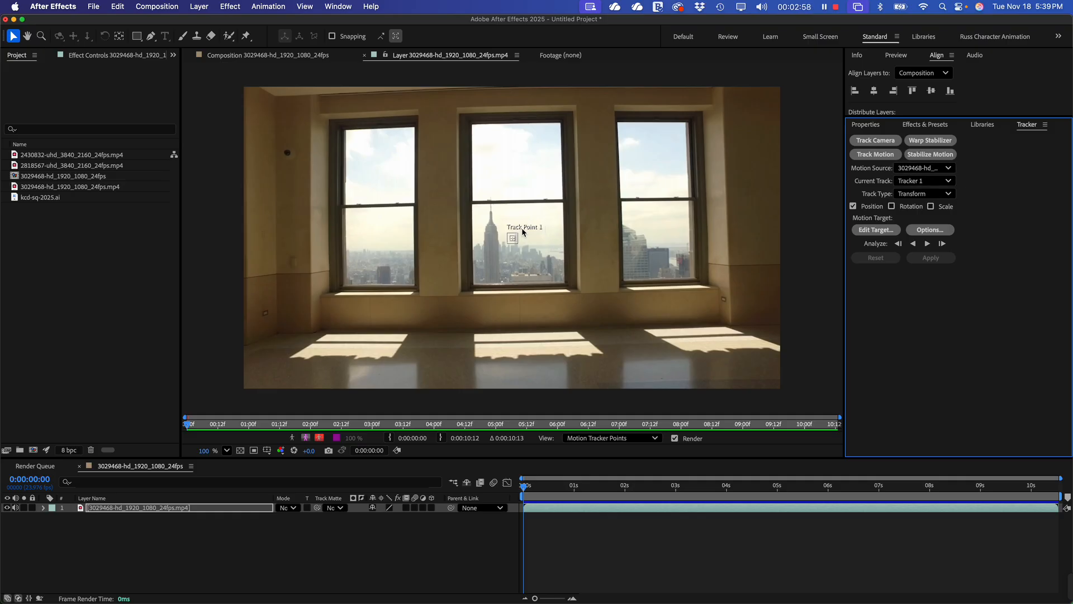
pyautogui.scroll(10, 522, 232)
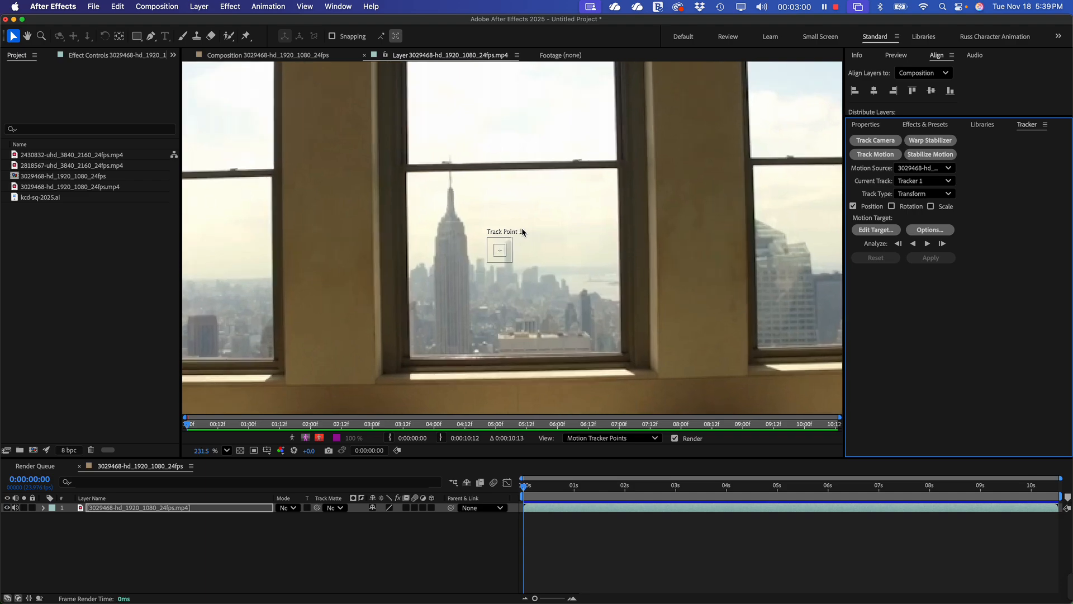
pyautogui.scroll(-1, 522, 231)
pyautogui.scroll(3, 523, 231)
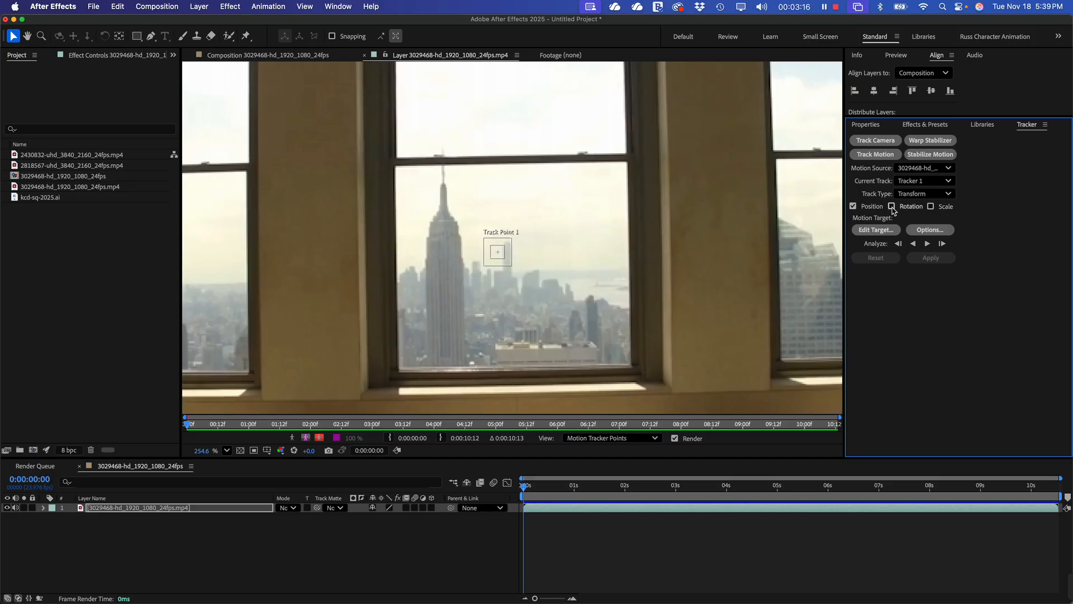
pyautogui.click(892, 207)
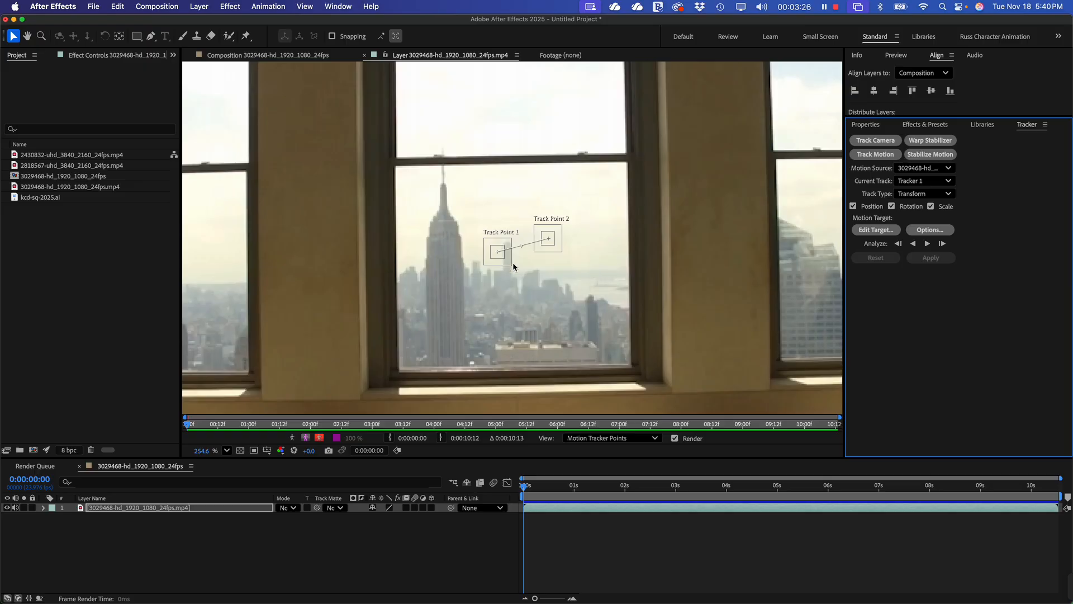
# - Move Track Point 1 onto the right edge of the tall spired building and enlarge its search region
pyautogui.scroll(5, 517, 263)
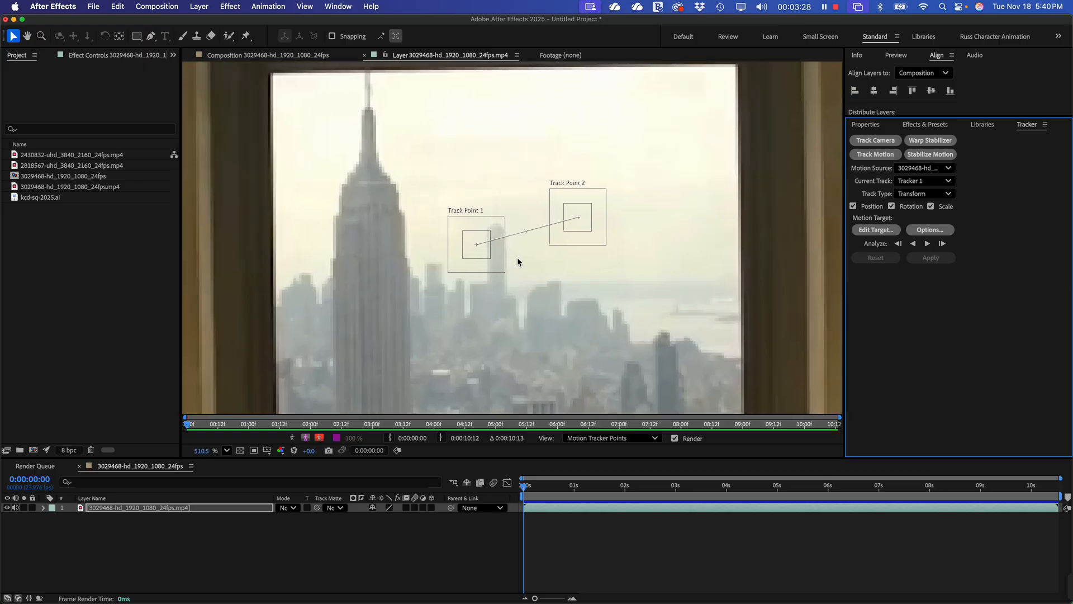
pyautogui.moveTo(480, 256); pyautogui.dragTo(428, 246)
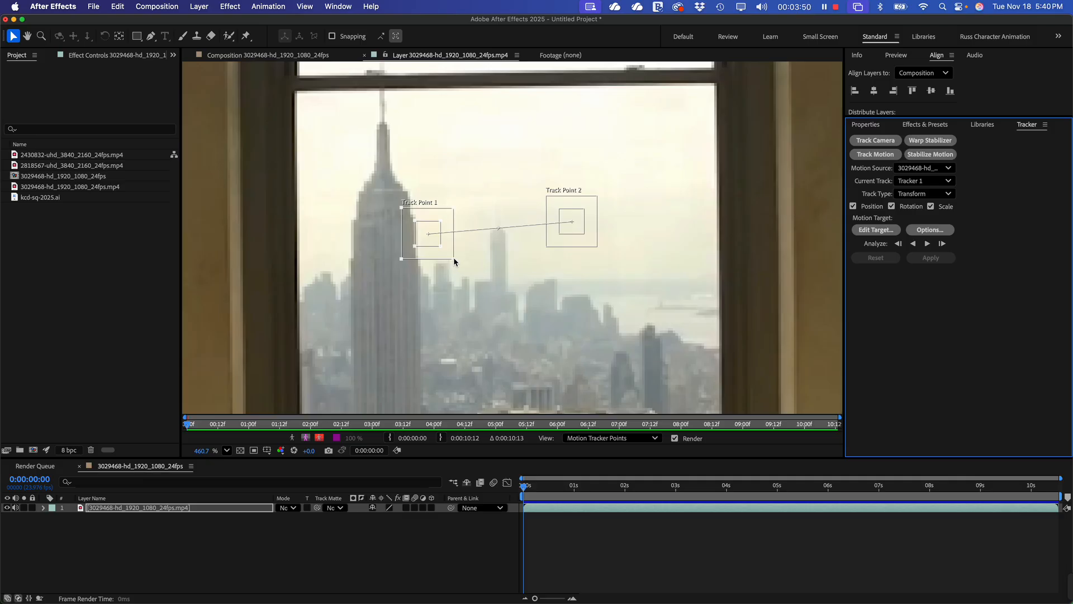
pyautogui.moveTo(454, 258); pyautogui.dragTo(469, 272)
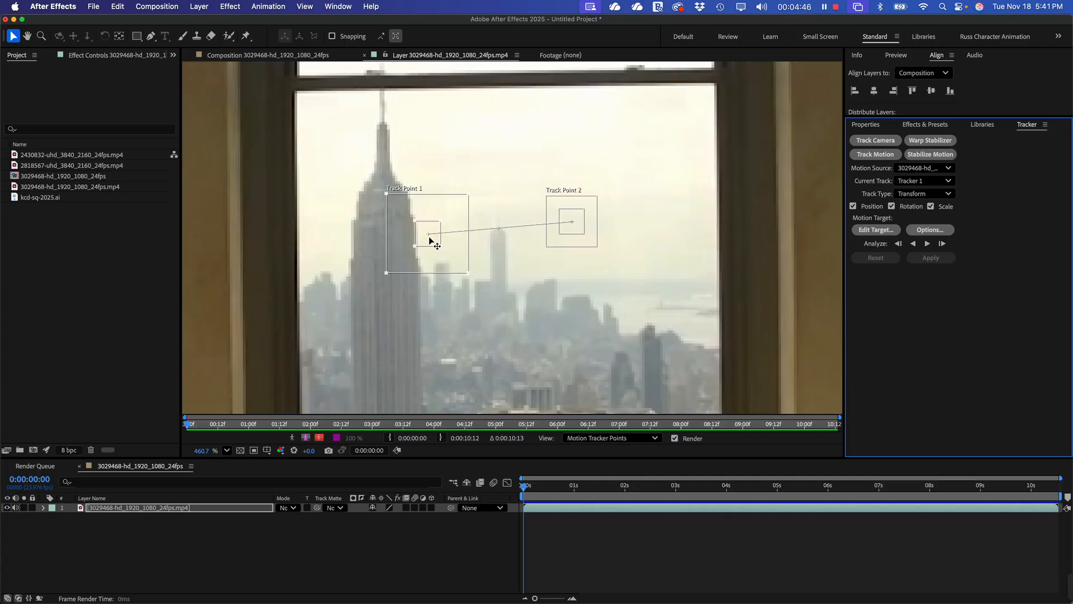
pyautogui.scroll(-3, 434, 275)
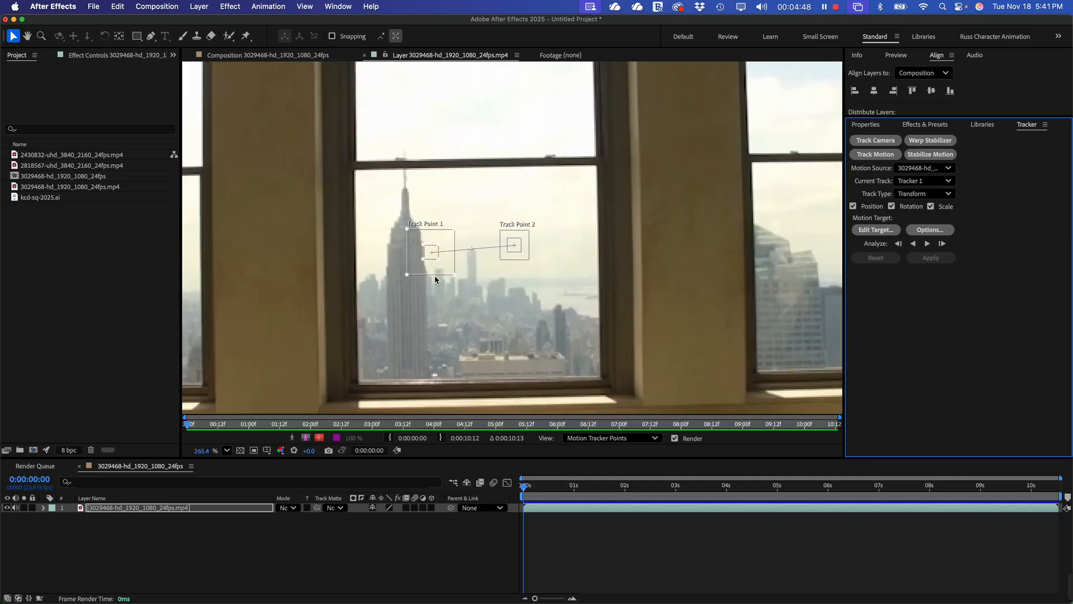
pyautogui.scroll(-1, 434, 275)
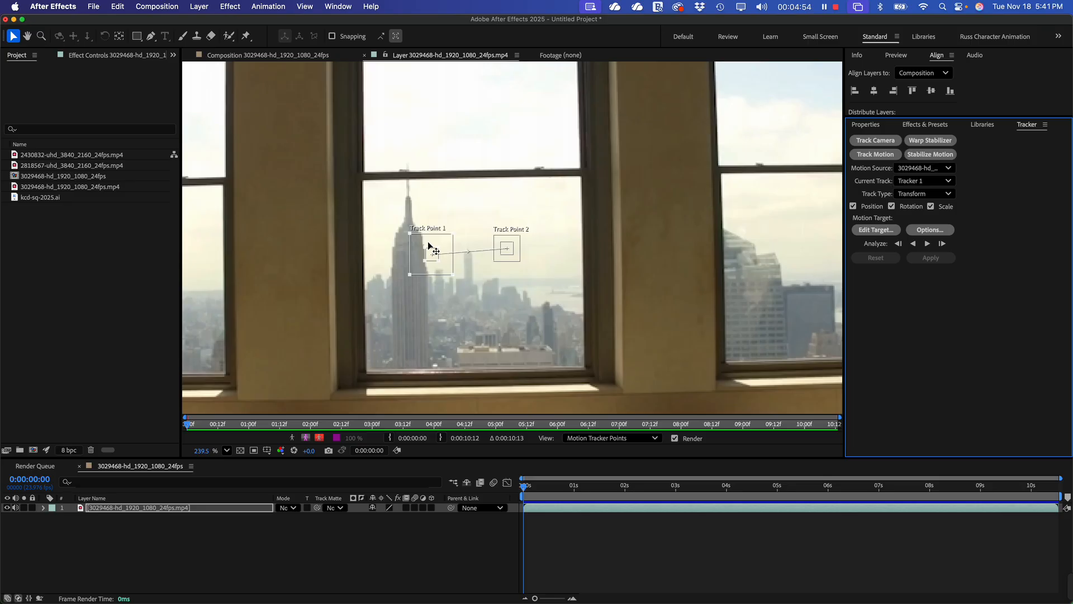
# - Move Track Point 1 off the tall building onto the upper-left corner of the middle window's lower pane
pyautogui.scroll(-6, 429, 246)
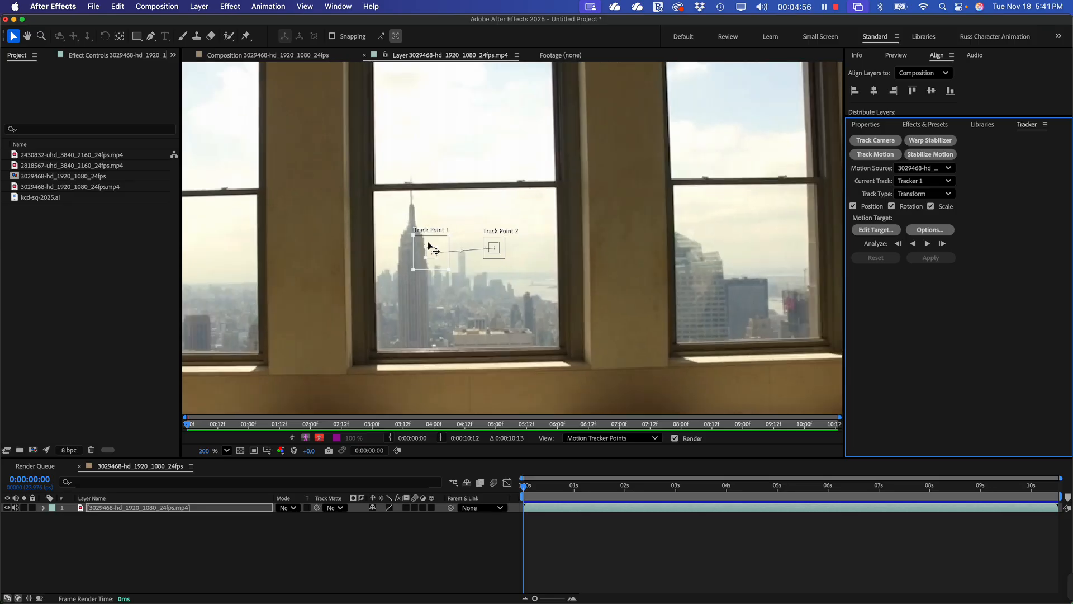
pyautogui.scroll(1, 429, 245)
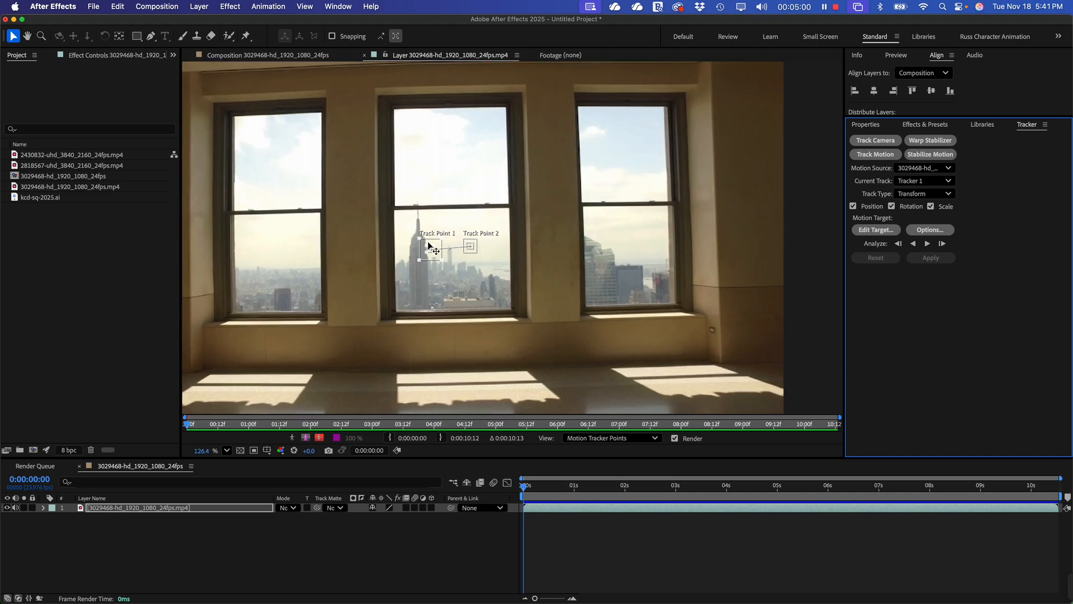
pyautogui.scroll(3, 430, 246)
pyautogui.scroll(6, 429, 246)
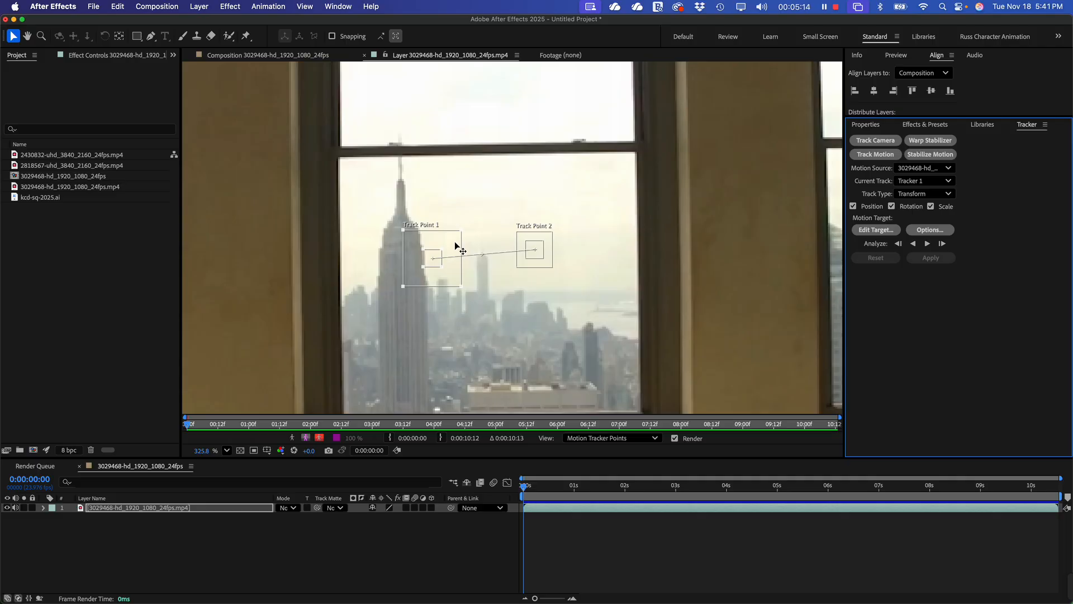
pyautogui.scroll(-1, 448, 245)
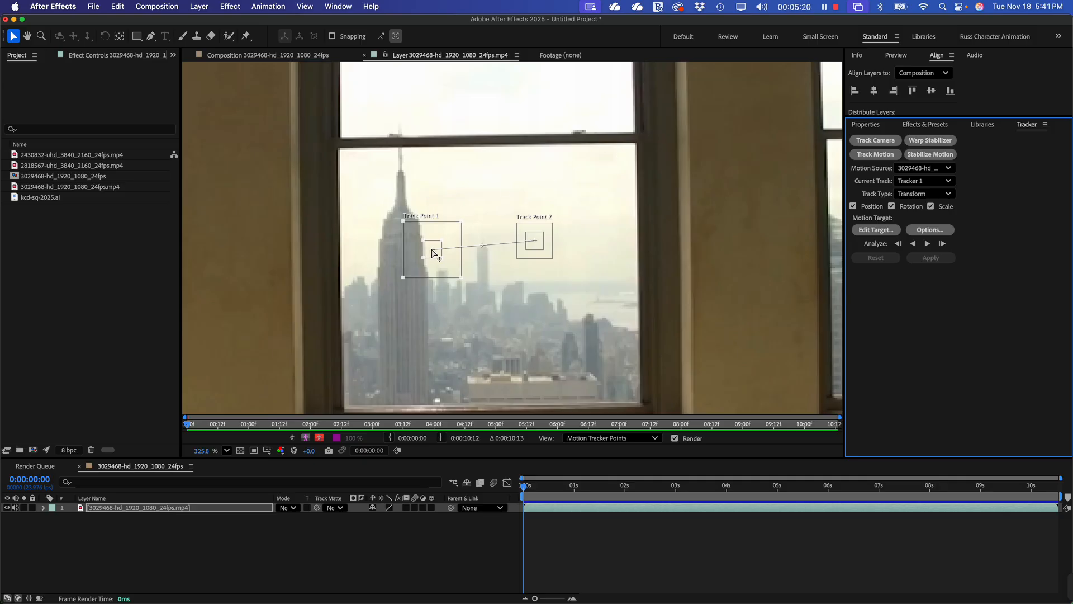
pyautogui.moveTo(431, 255); pyautogui.dragTo(337, 149)
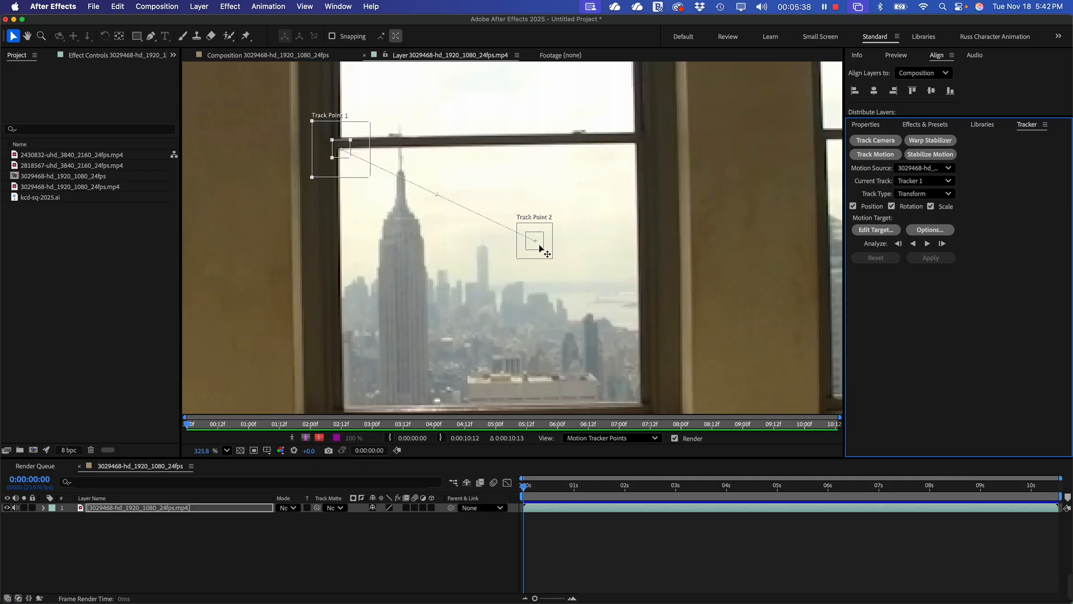
# - Place Track Point 2 on the upper-right corner of the middle window's lower pane and tighten its feature and search regions
pyautogui.moveTo(541, 246); pyautogui.dragTo(639, 152)
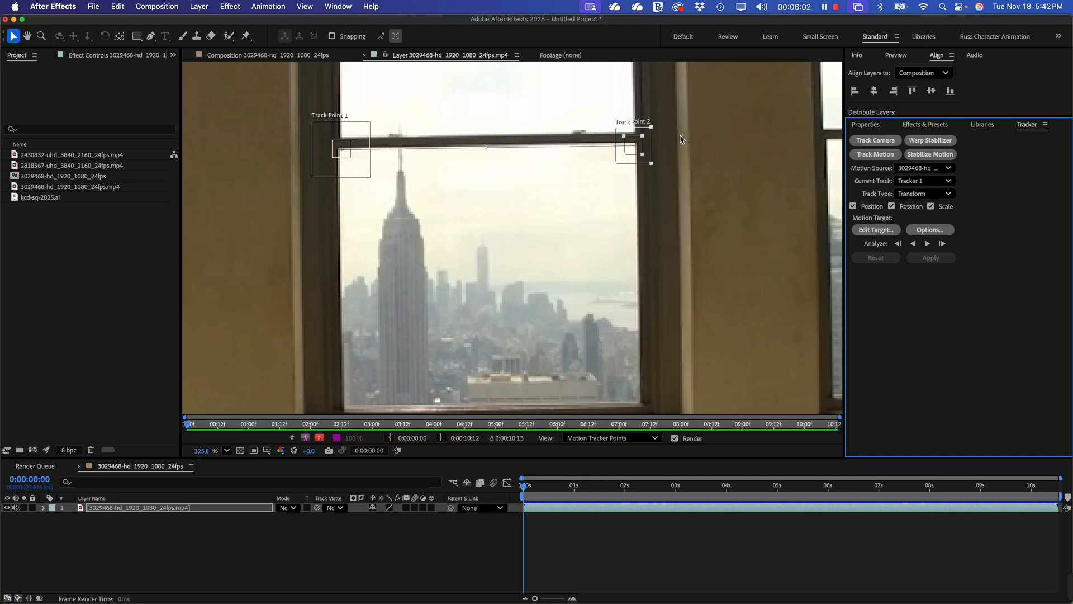
pyautogui.click(645, 158)
pyautogui.scroll(-1, 645, 159)
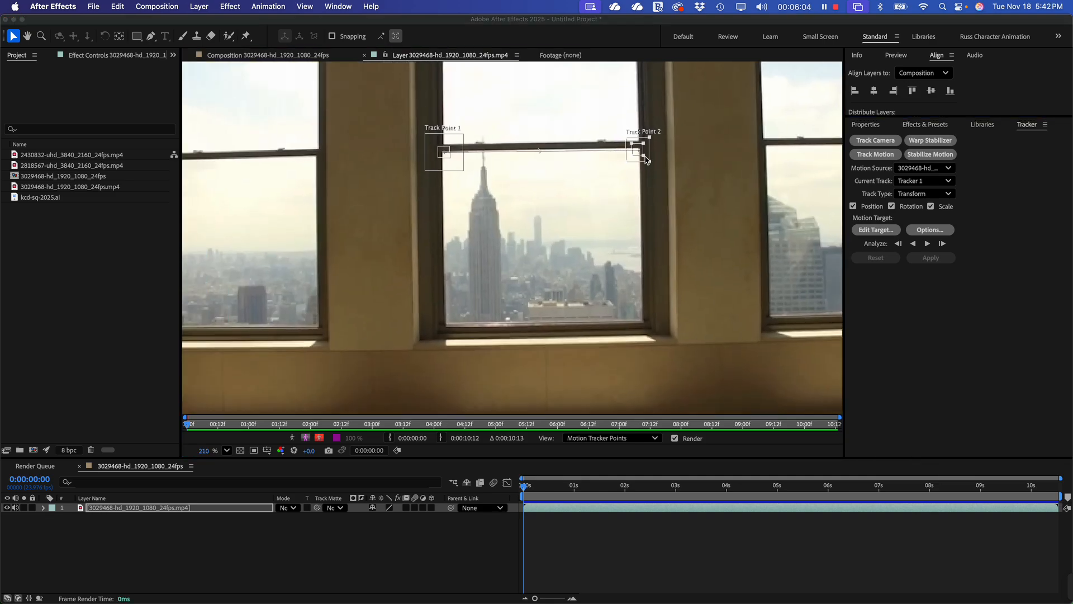
pyautogui.scroll(5, 645, 159)
pyautogui.scroll(-1, 646, 161)
pyautogui.scroll(2, 643, 159)
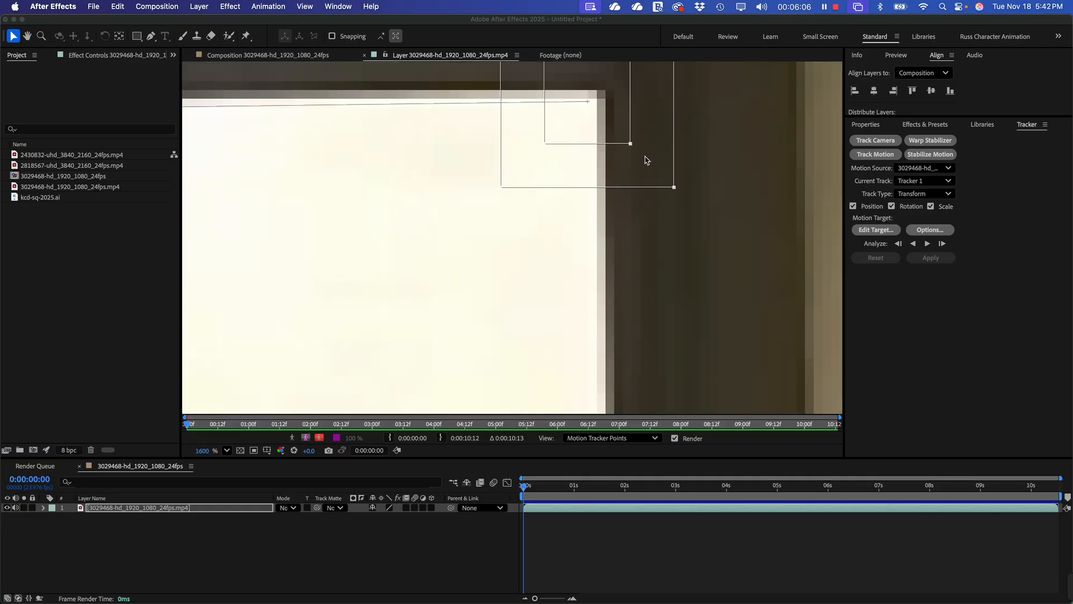
pyautogui.moveTo(630, 143); pyautogui.dragTo(596, 105)
pyautogui.click(588, 105)
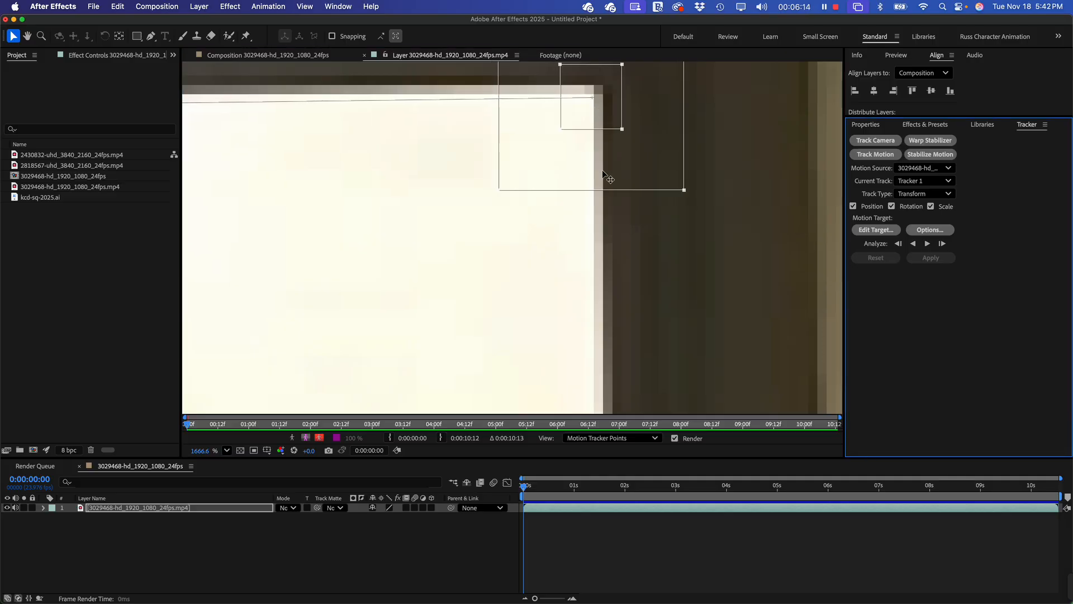
pyautogui.scroll(4, 608, 176)
pyautogui.scroll(1, 603, 171)
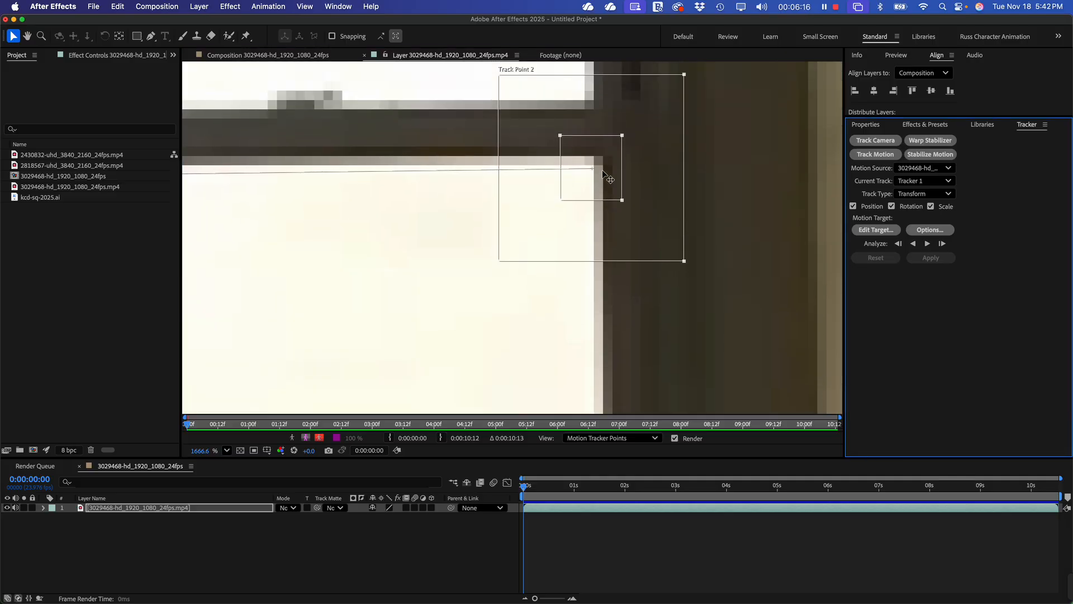
pyautogui.moveTo(680, 79); pyautogui.dragTo(678, 80)
# - Shrink Track Point 1's feature and search regions closely around the window pane's upper-left corner
pyautogui.scroll(-5, 599, 199)
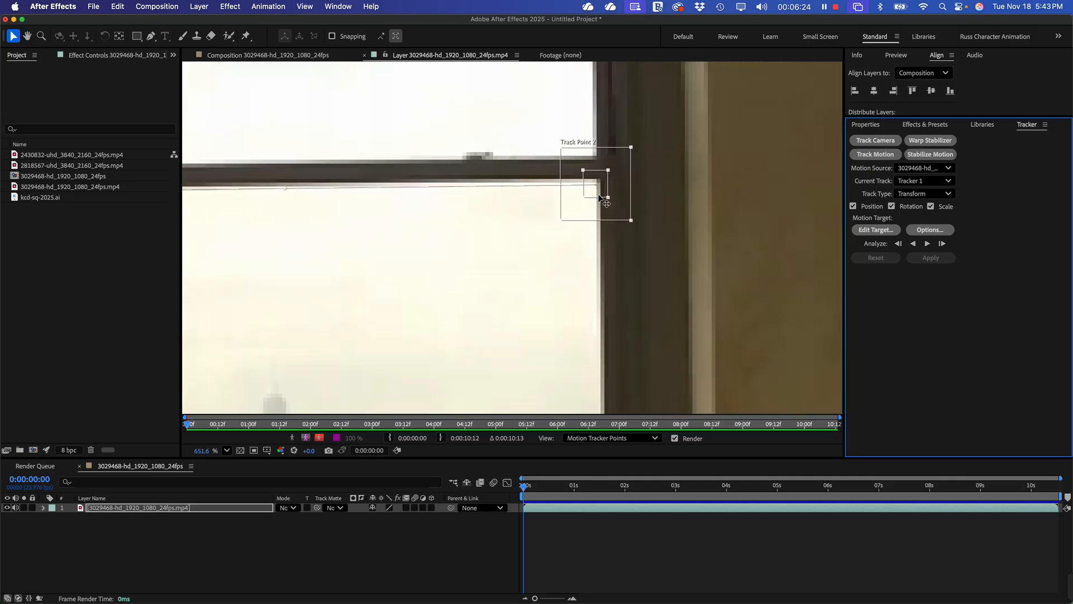
pyautogui.hscroll(15, 422, 232)
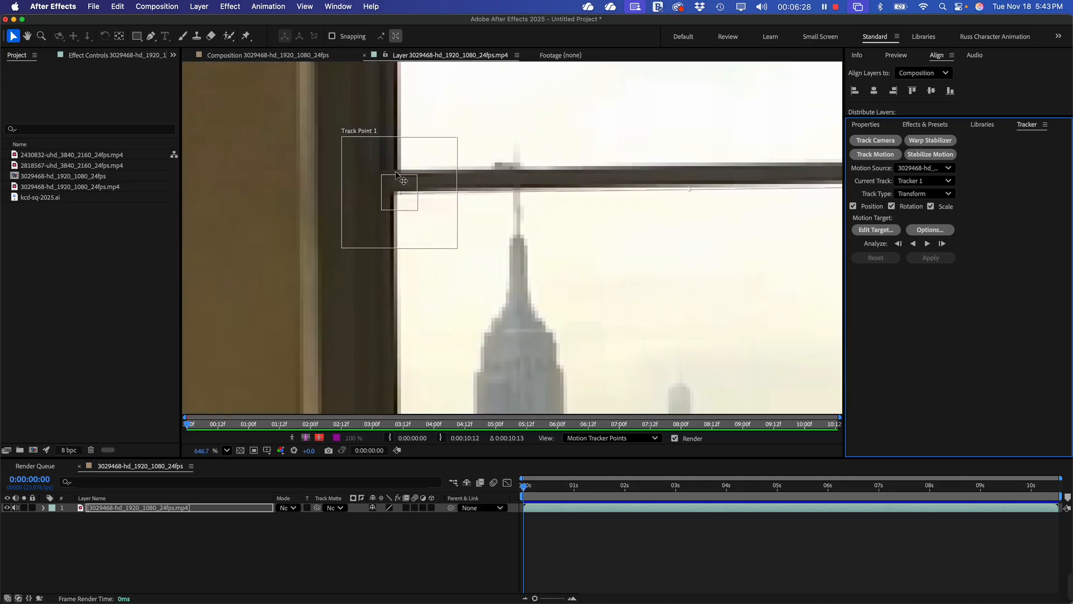
pyautogui.click(418, 212)
pyautogui.moveTo(418, 210); pyautogui.dragTo(412, 208)
pyautogui.moveTo(457, 247); pyautogui.dragTo(440, 230)
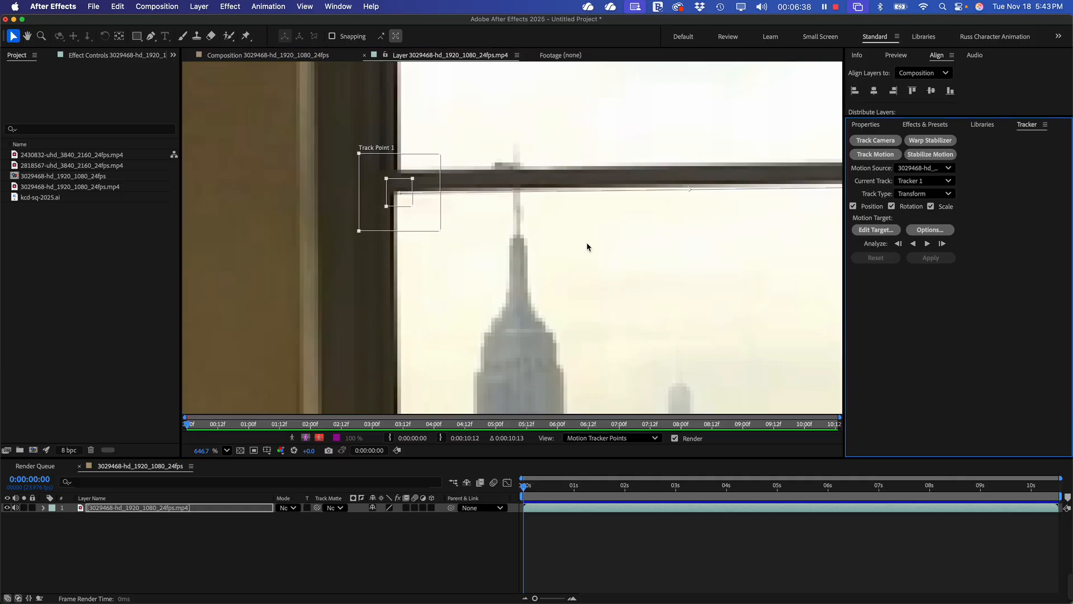
# - Analyze the motion of both track points forward from the first frame to the end of the clip
pyautogui.scroll(-5, 562, 280)
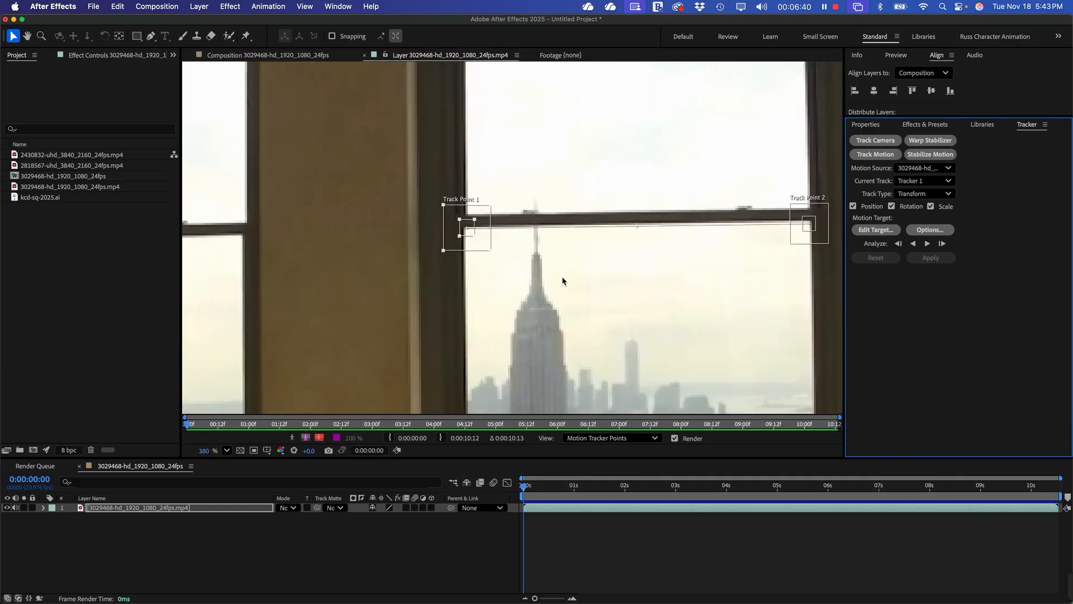
pyautogui.hscroll(5, 562, 280)
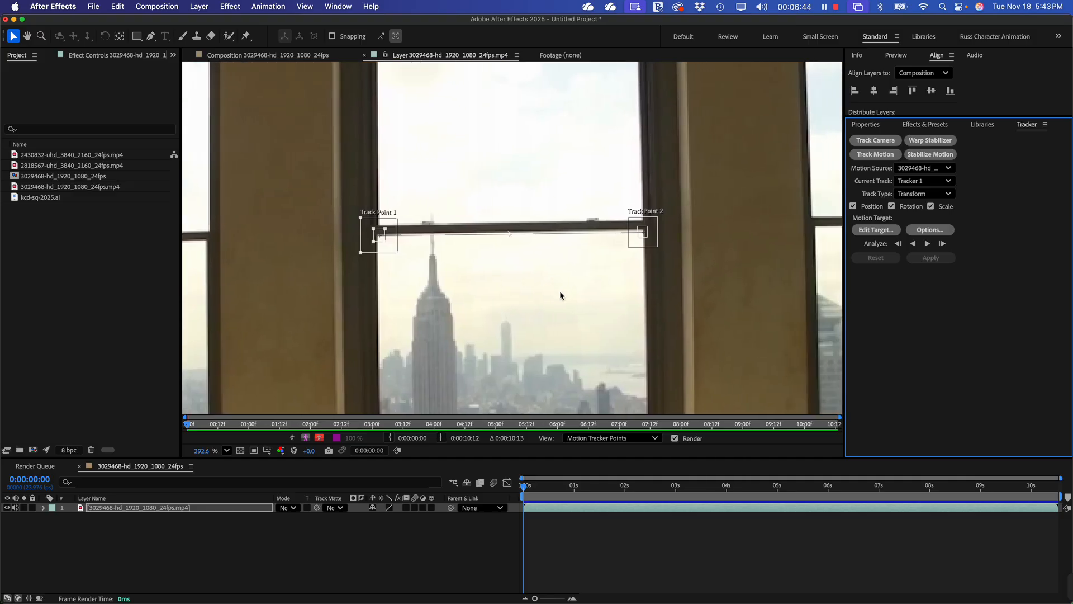
pyautogui.scroll(-6, 559, 291)
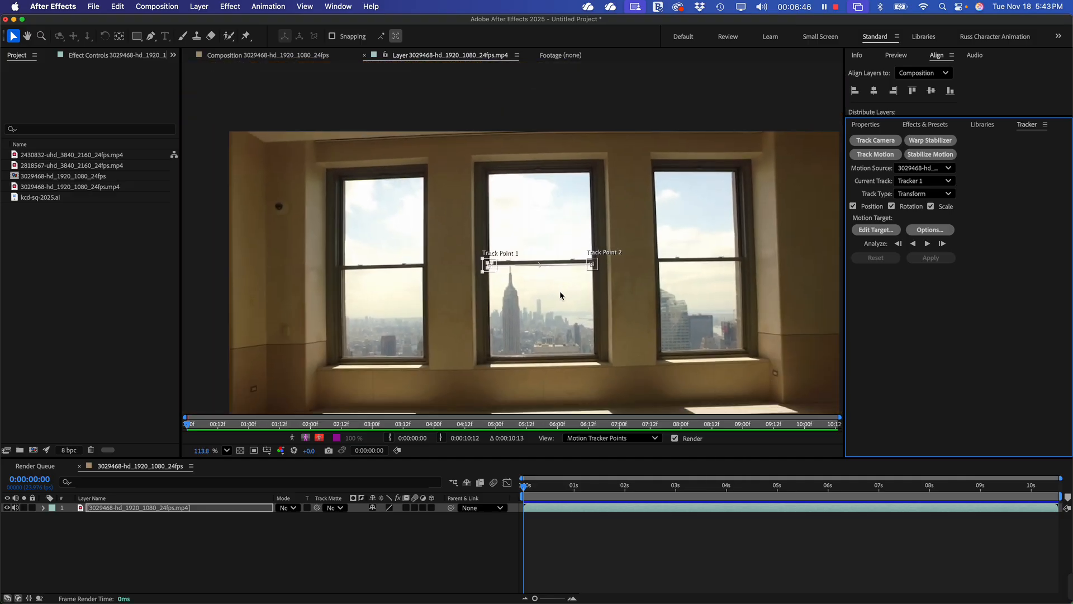
pyautogui.scroll(-3, 559, 291)
pyautogui.hscroll(1, 559, 291)
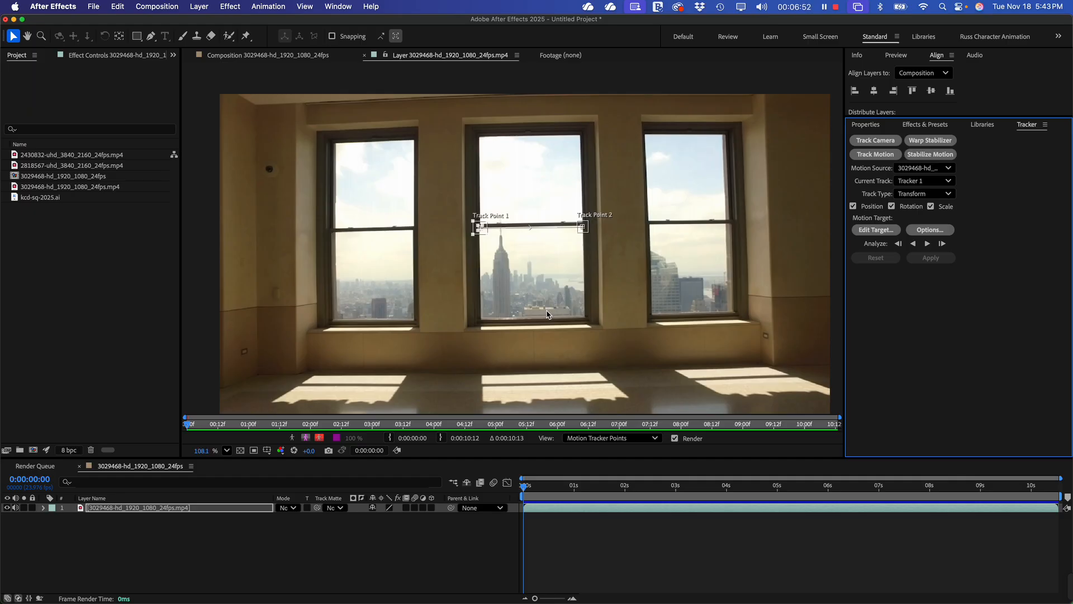
pyautogui.scroll(-5, 547, 314)
pyautogui.scroll(5, 548, 314)
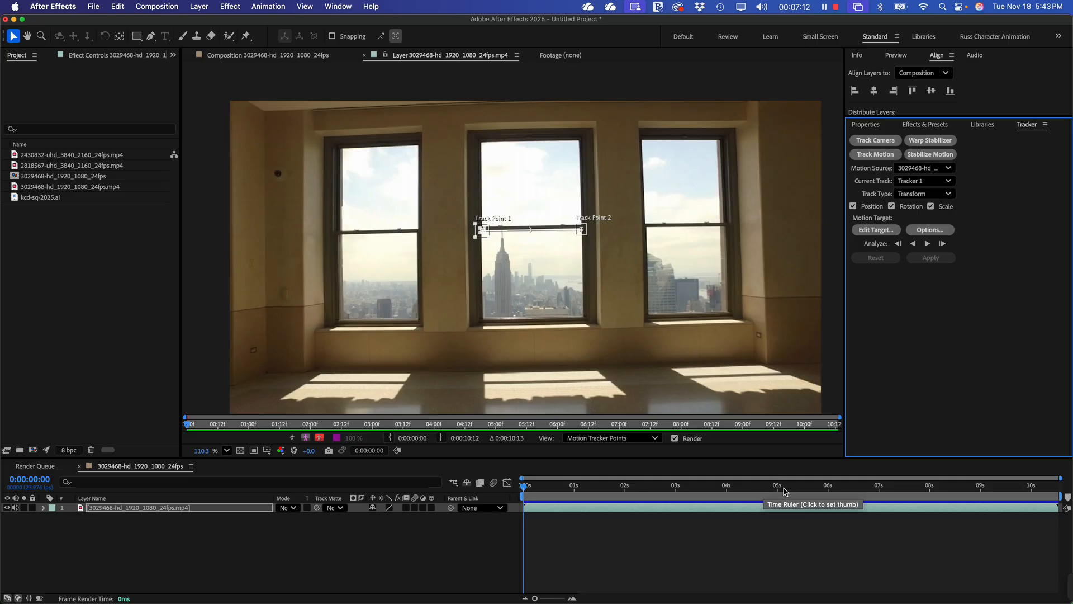
pyautogui.click(927, 244)
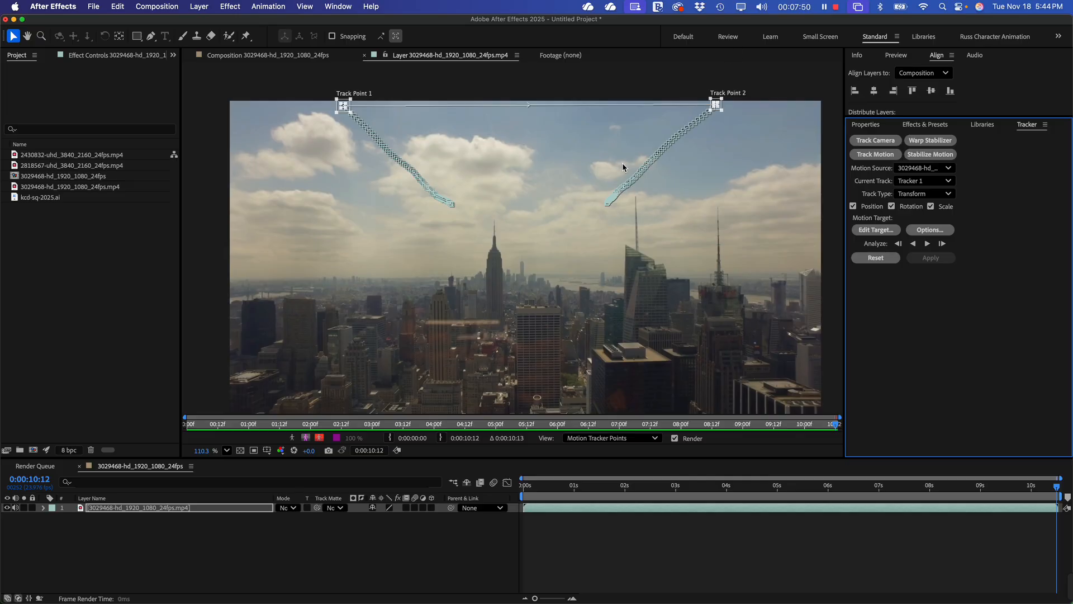
# - Return to the first frame and examine the tracked motion paths of both track points over the whole frame
pyautogui.scroll(-4, 619, 164)
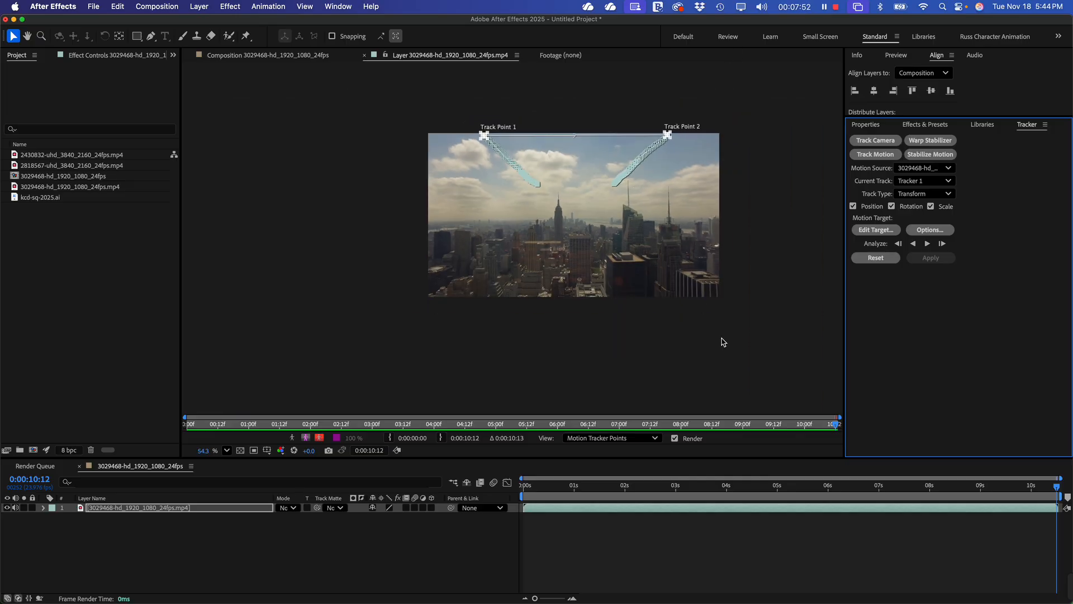
pyautogui.moveTo(1055, 487); pyautogui.dragTo(509, 523)
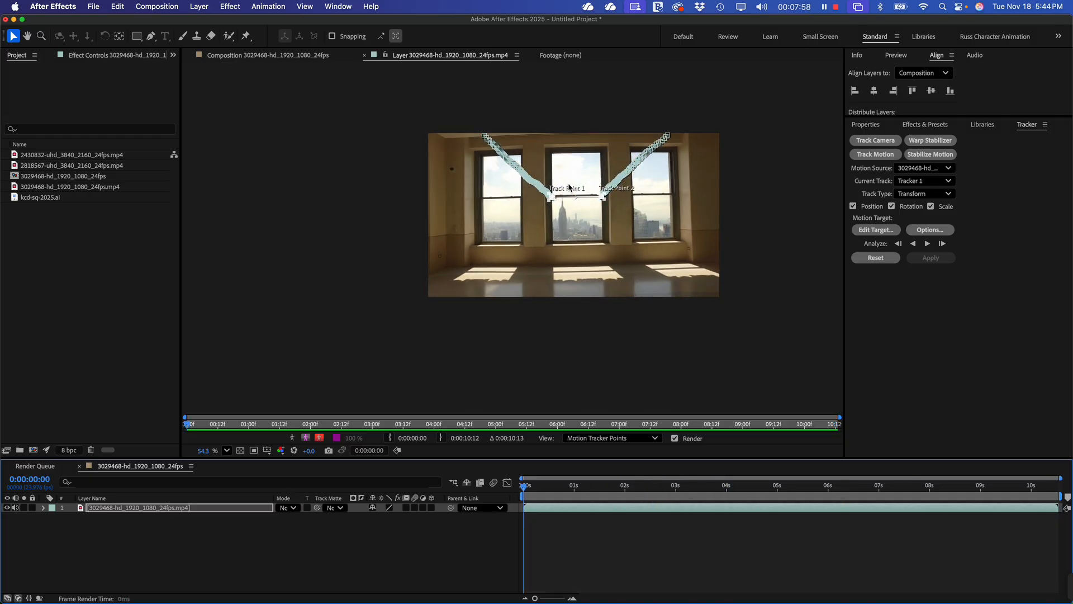
pyautogui.scroll(2, 569, 188)
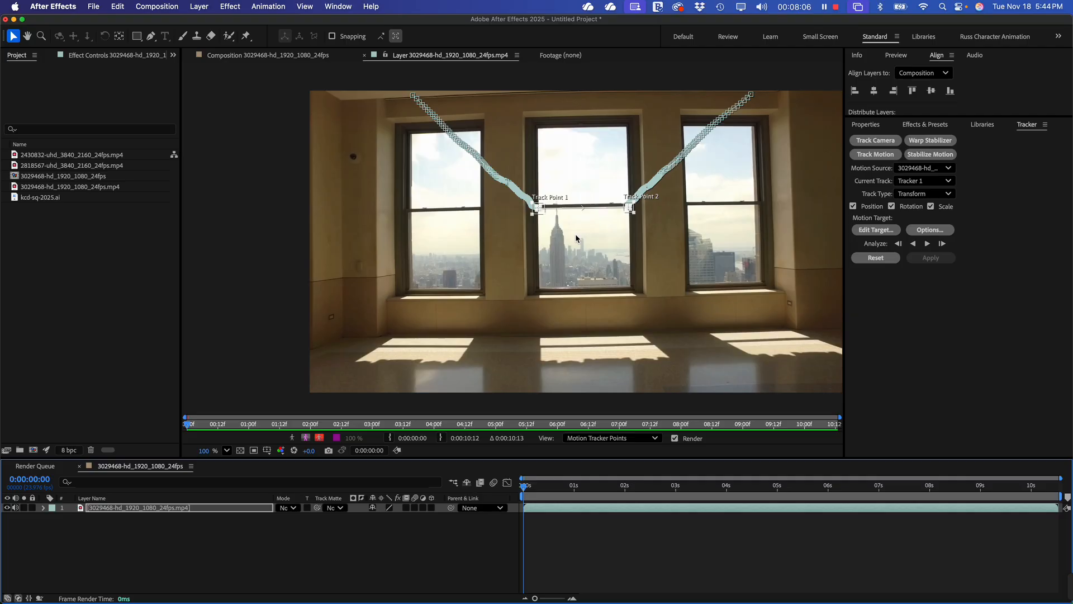
pyautogui.scroll(-5, 574, 234)
pyautogui.scroll(4, 574, 237)
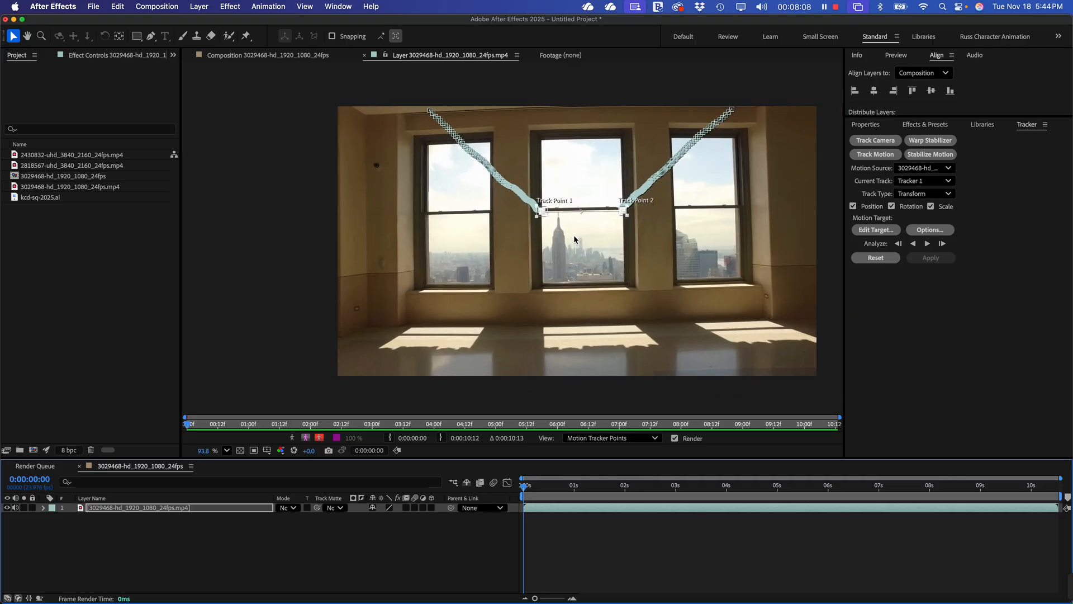
pyautogui.scroll(1, 574, 239)
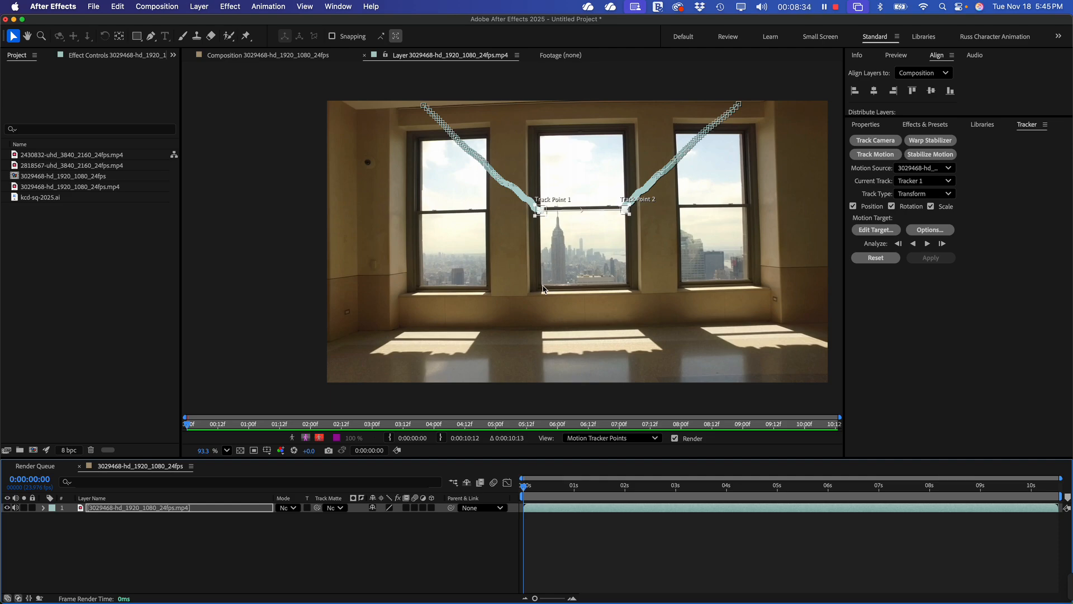
pyautogui.click(630, 288)
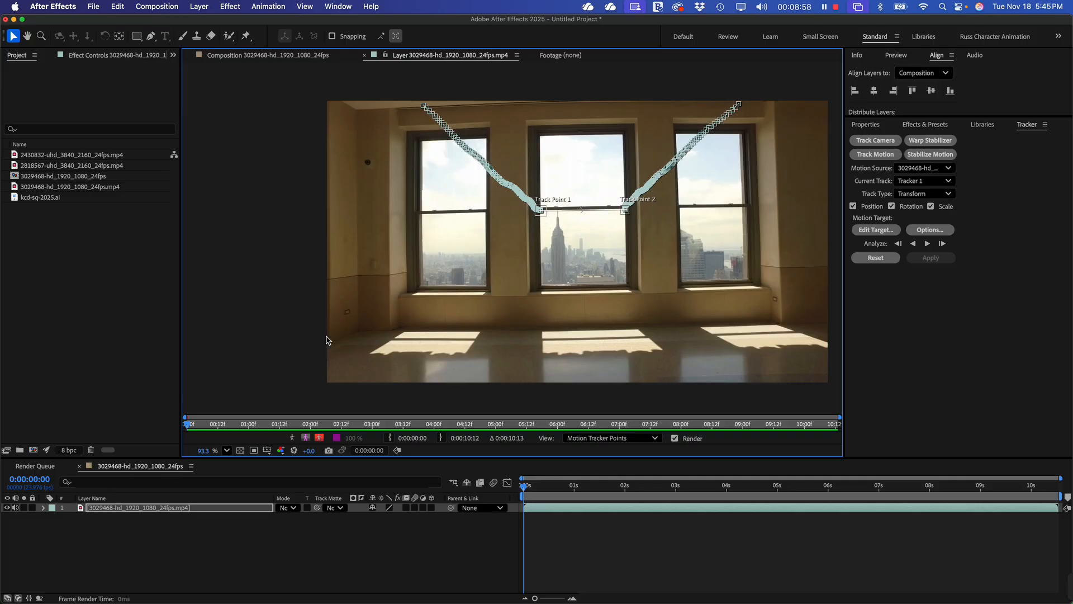
# - Deselect the footage layer and add a new null object to the composition
pyautogui.click(100, 543)
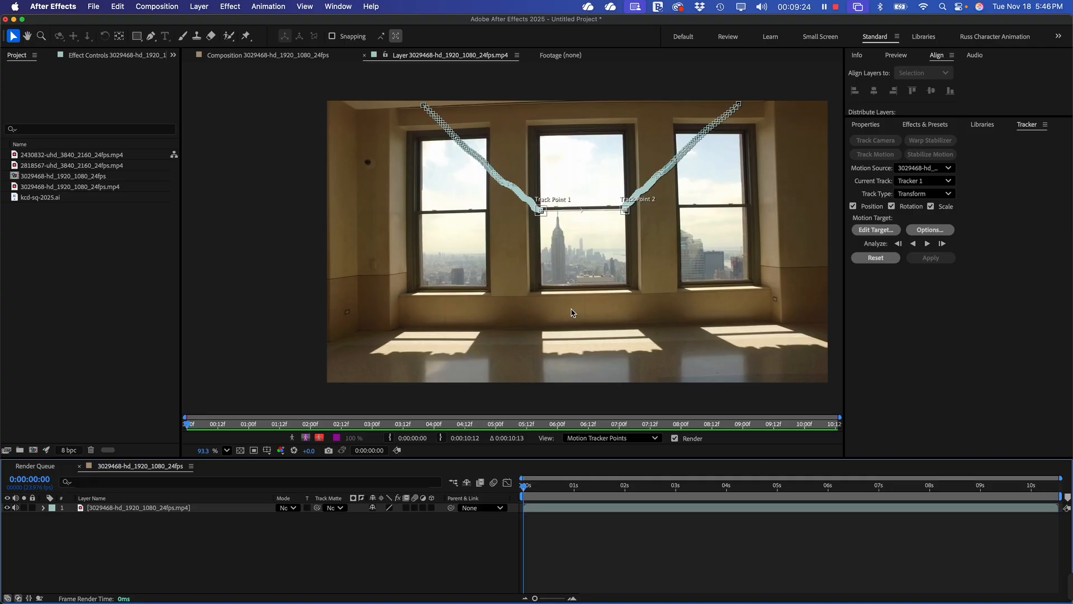
pyautogui.scroll(2, 571, 311)
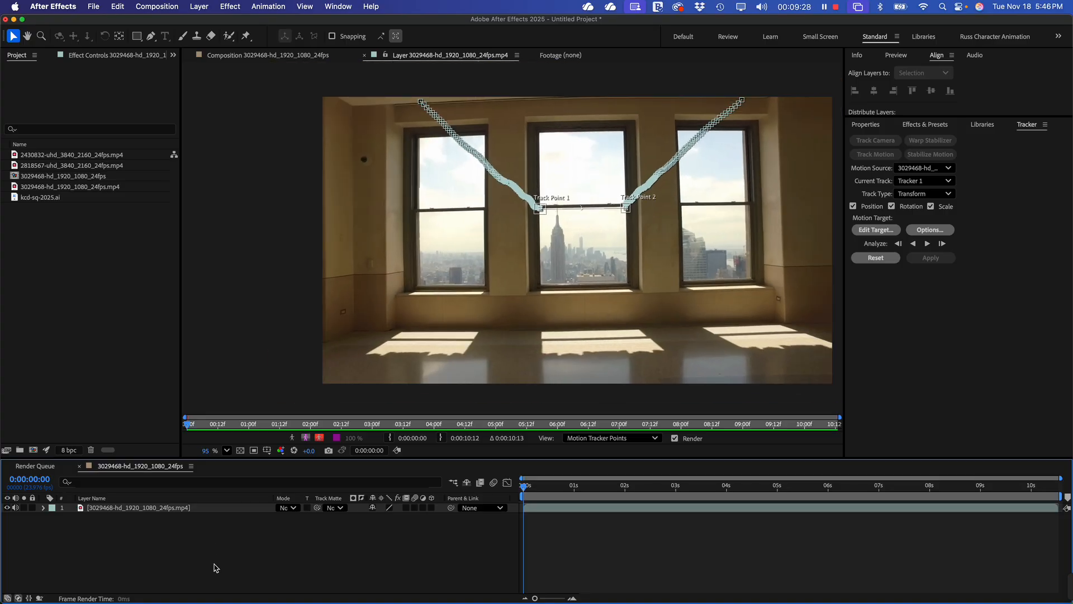
pyautogui.rightClick(228, 546)
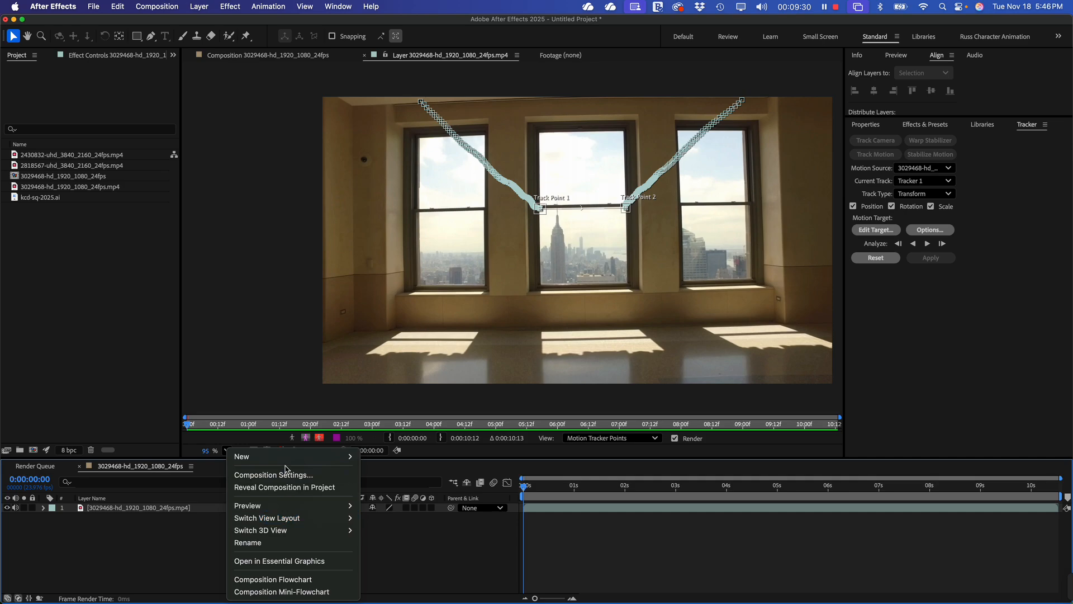
pyautogui.moveTo(299, 456)
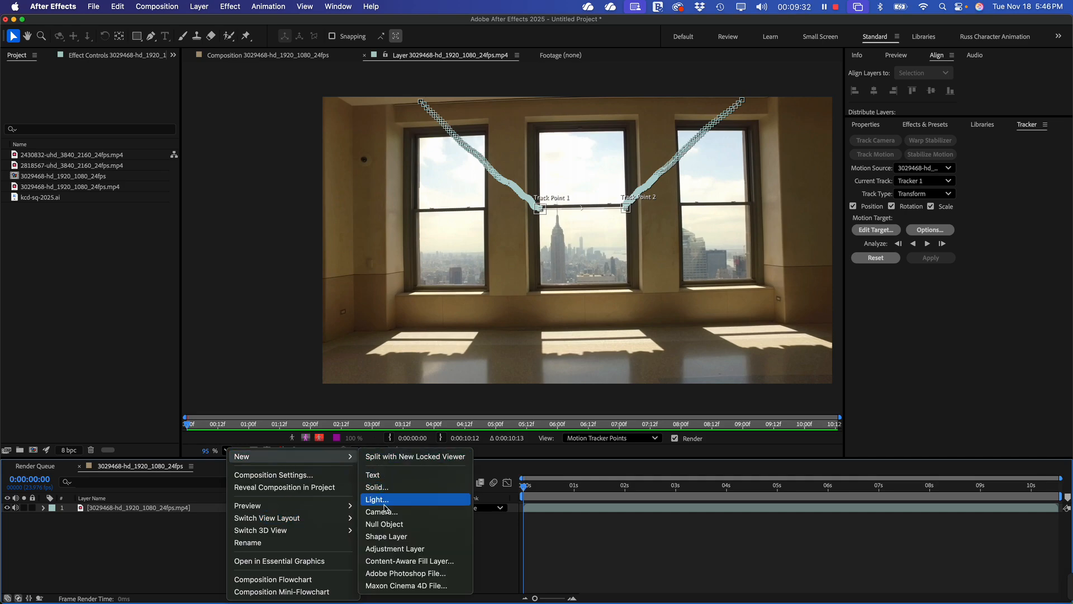
pyautogui.click(399, 525)
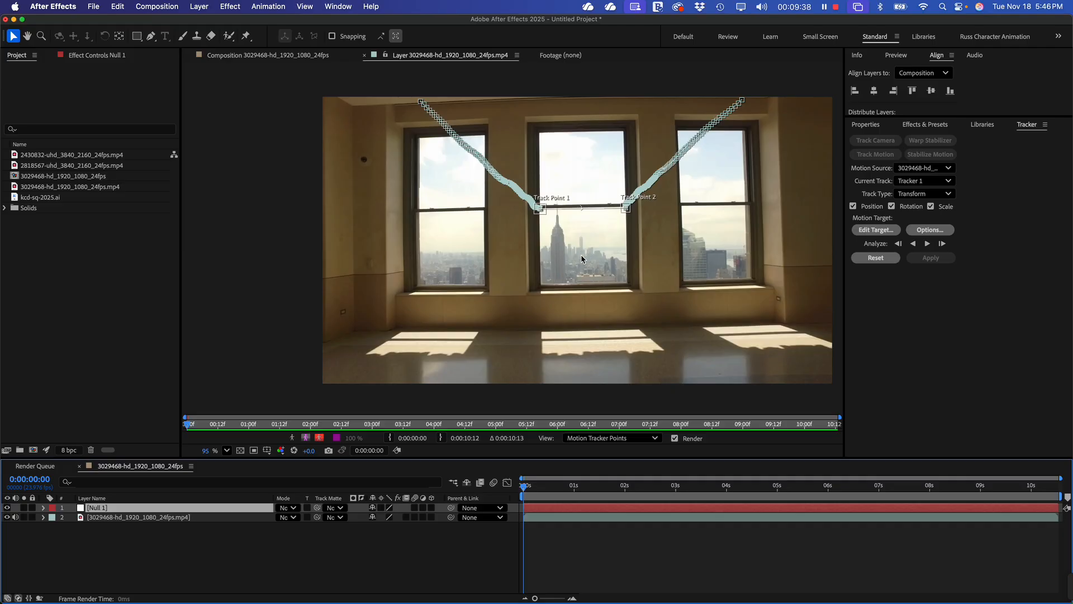
# - Switch from the layer footage view to the 3029468-hd_1920_1080_24fps composition view
pyautogui.scroll(5, 581, 254)
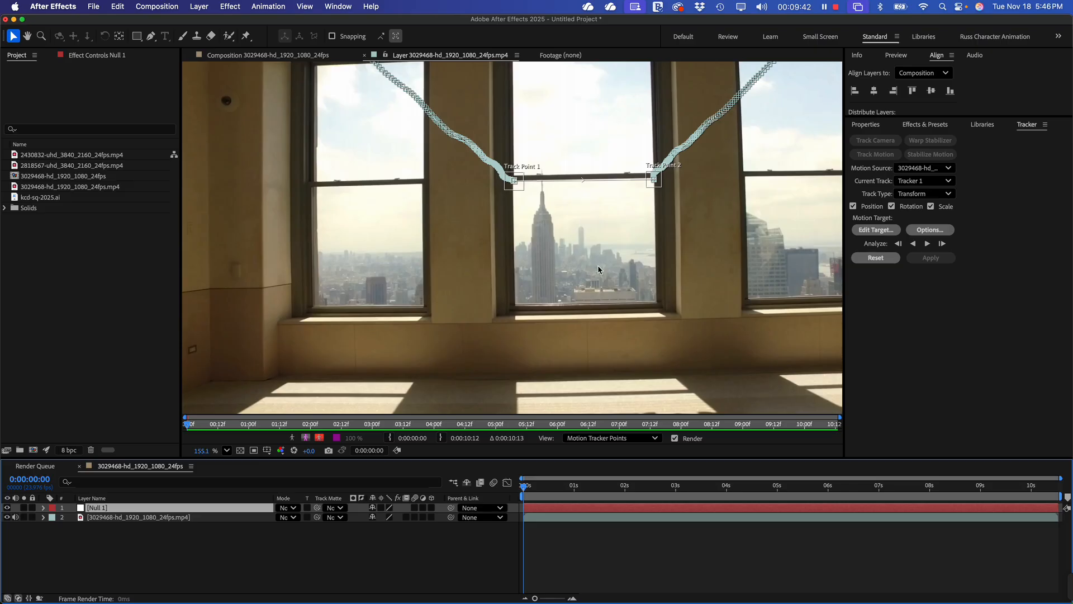
pyautogui.scroll(-3, 595, 269)
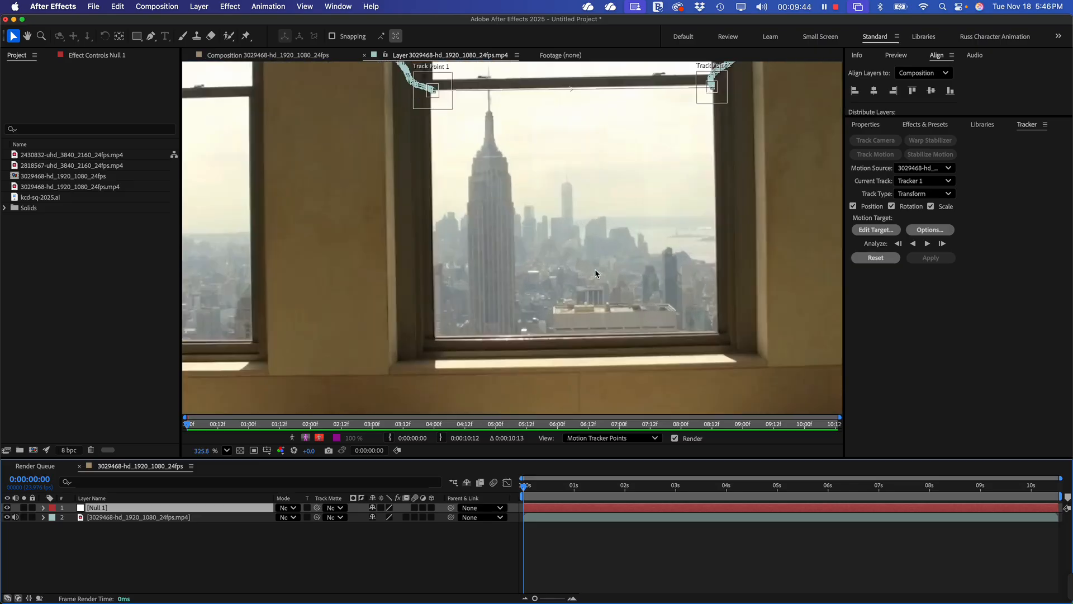
pyautogui.scroll(-3, 594, 269)
pyautogui.scroll(5, 594, 269)
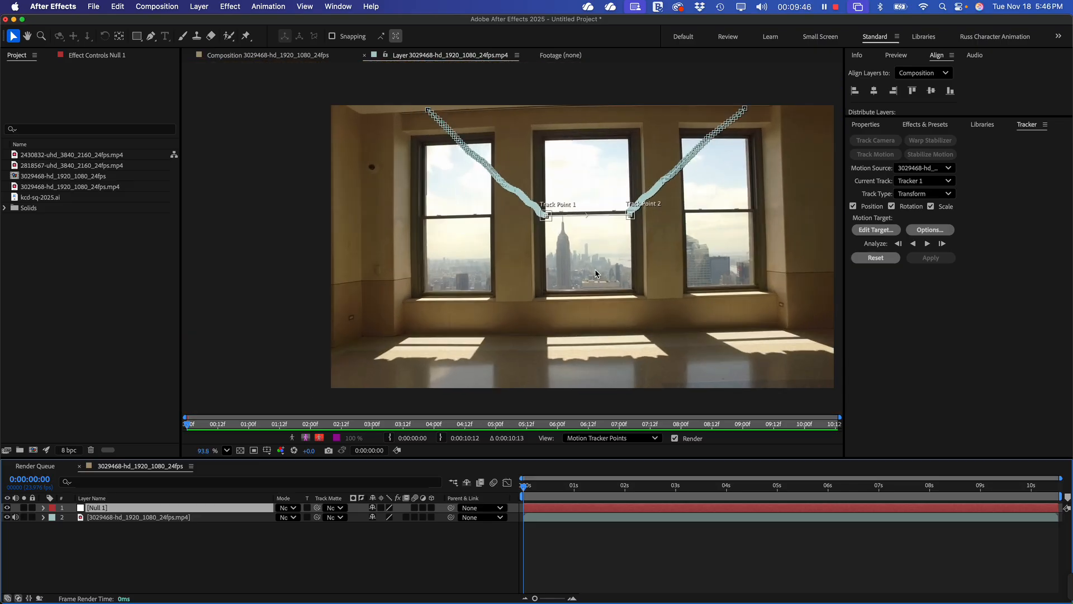
pyautogui.scroll(1, 595, 269)
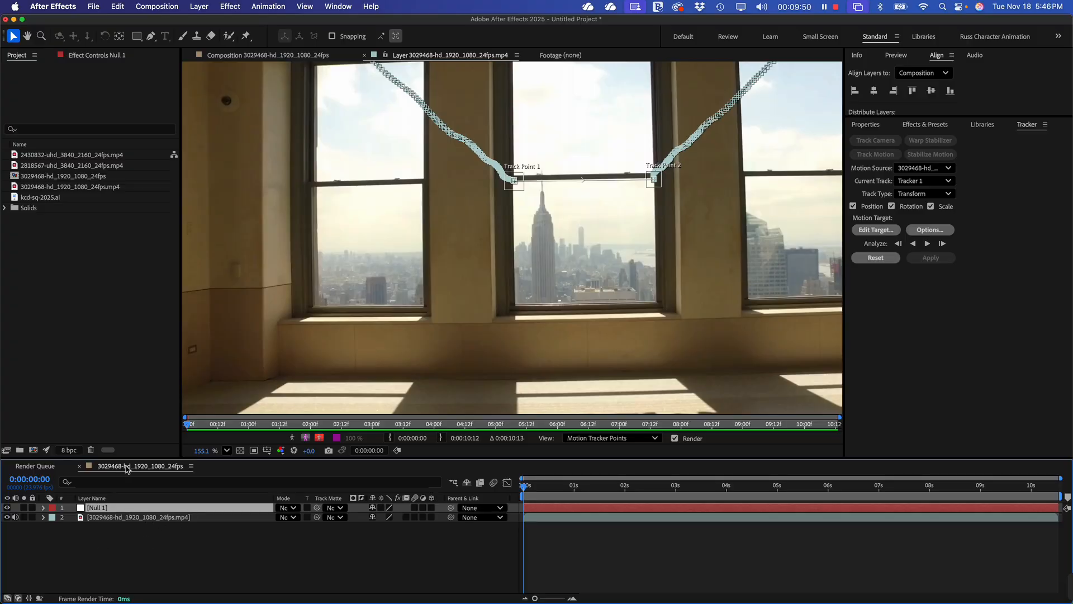
pyautogui.click(302, 56)
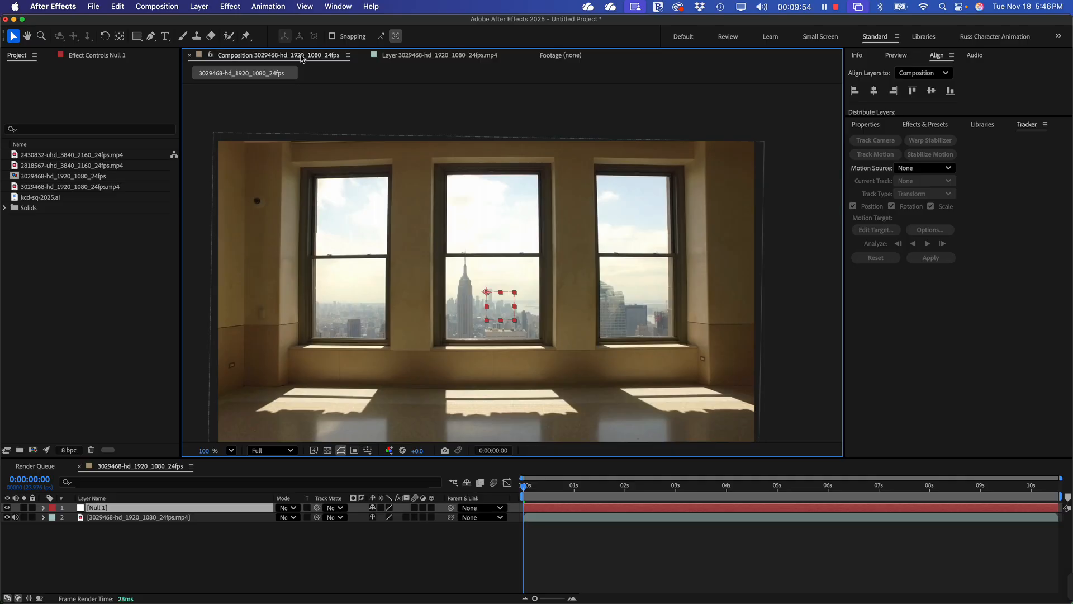
# - Return to the footage's layer view, select the footage layer and set Null 1 as the tracker's motion target
pyautogui.click(490, 56)
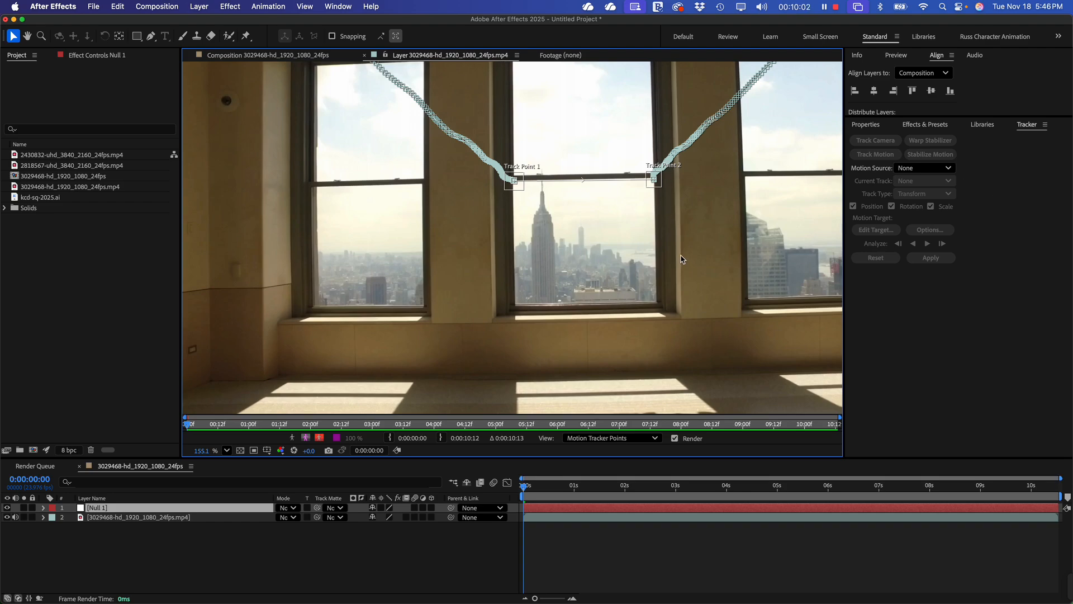
pyautogui.click(682, 259)
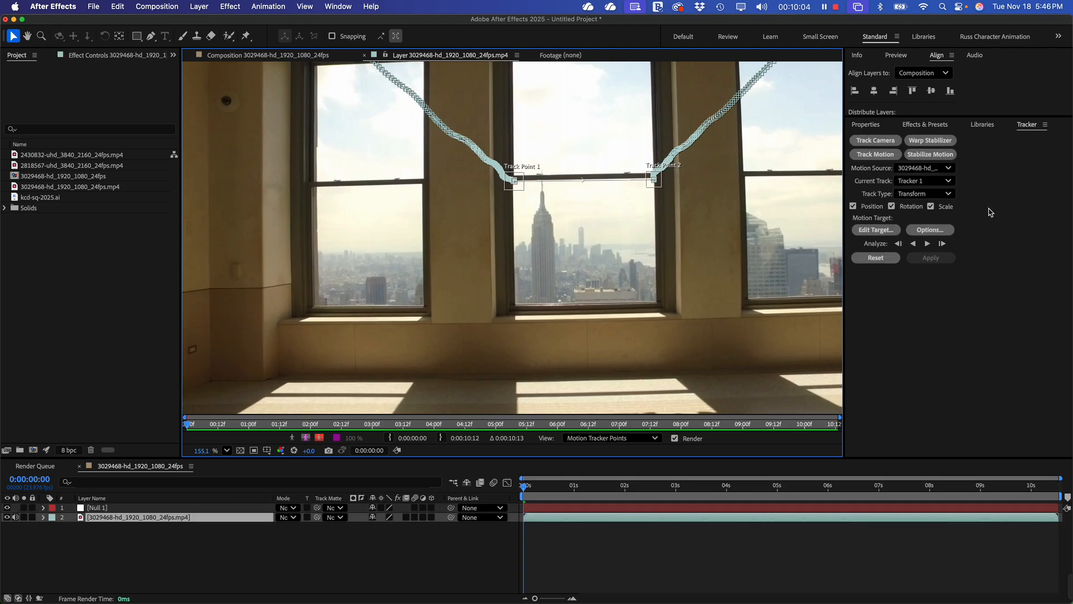
pyautogui.click(873, 231)
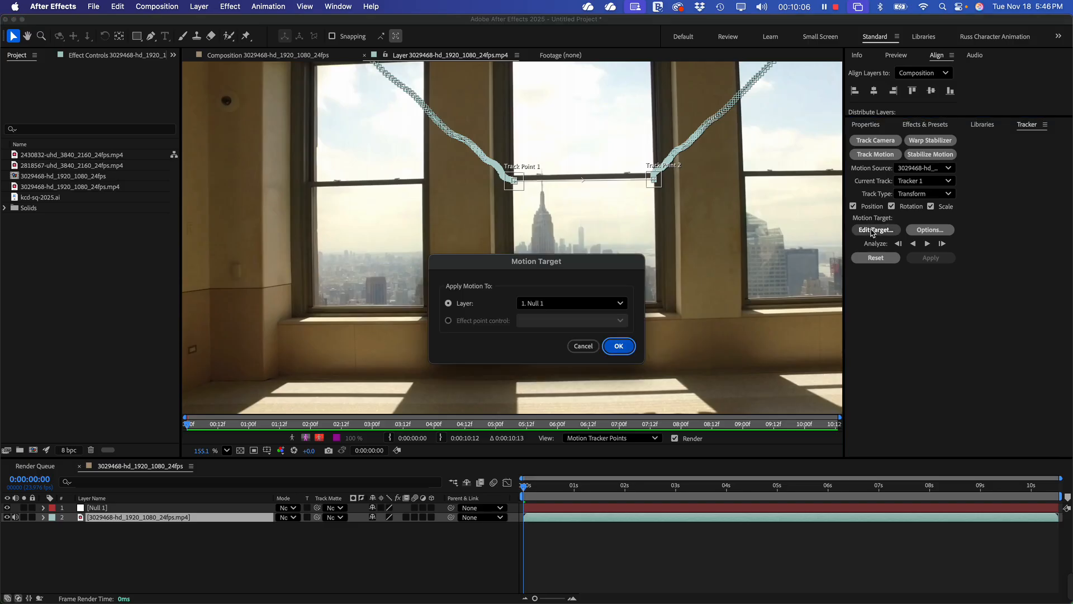
pyautogui.click(555, 306)
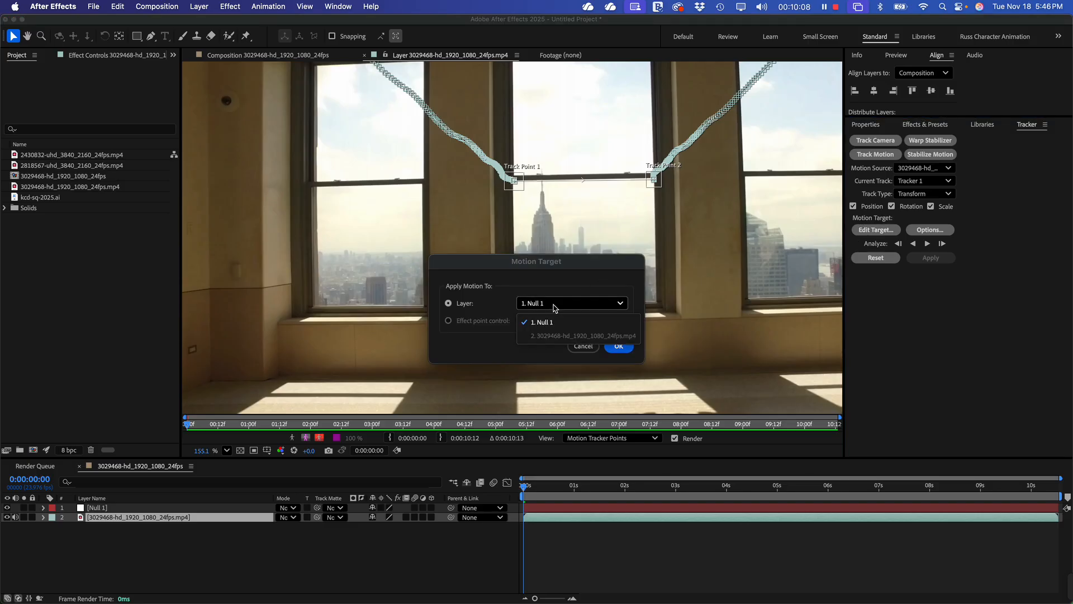
pyautogui.click(552, 323)
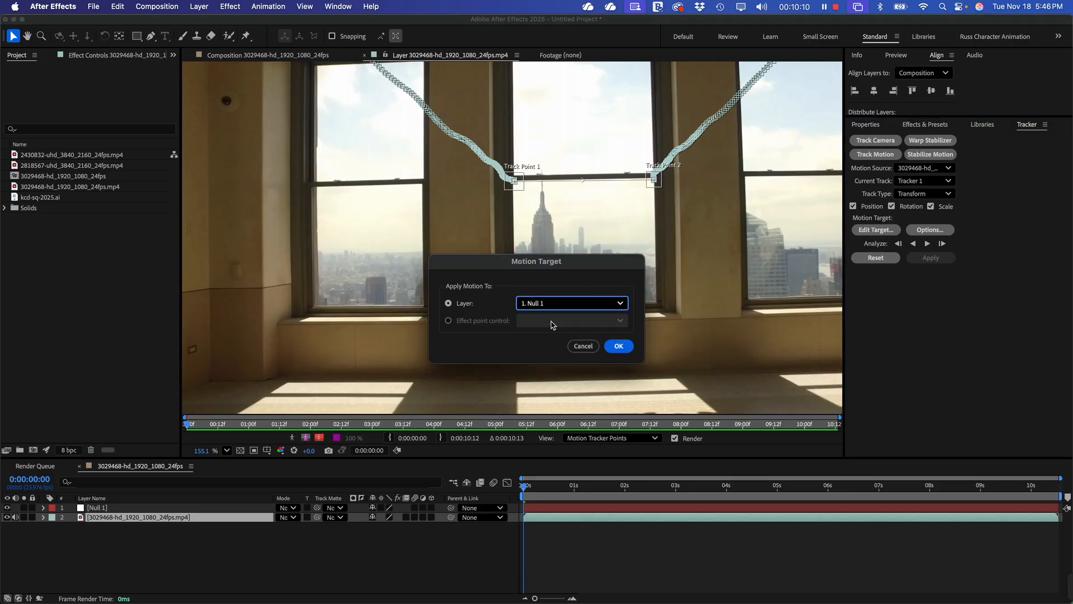
pyautogui.click(619, 347)
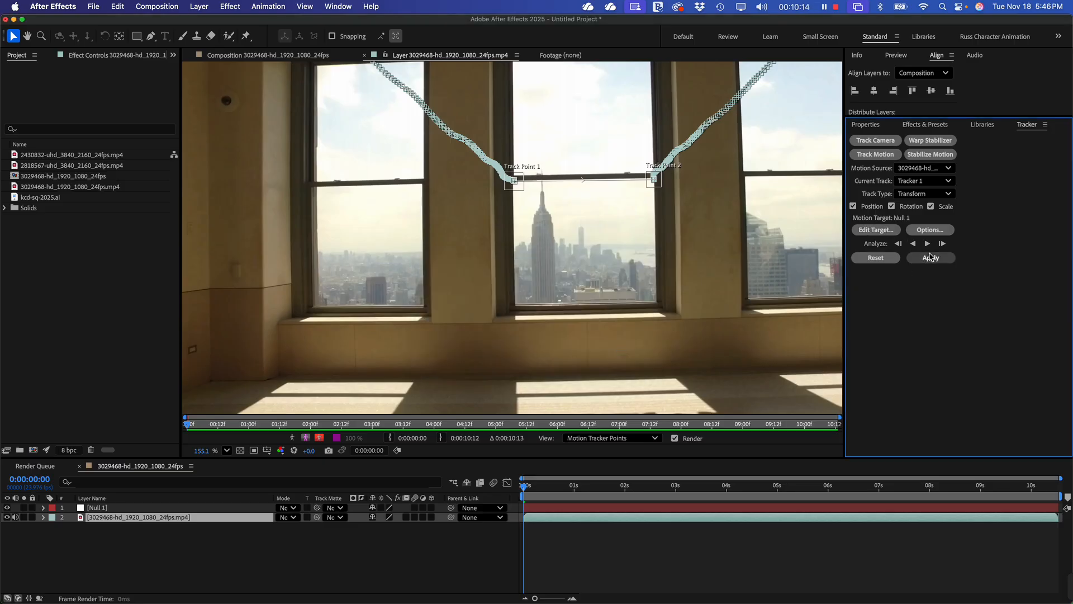
# - Apply the tracked motion to the null in the X and Y dimensions and scrub through the composition to check it
pyautogui.click(932, 259)
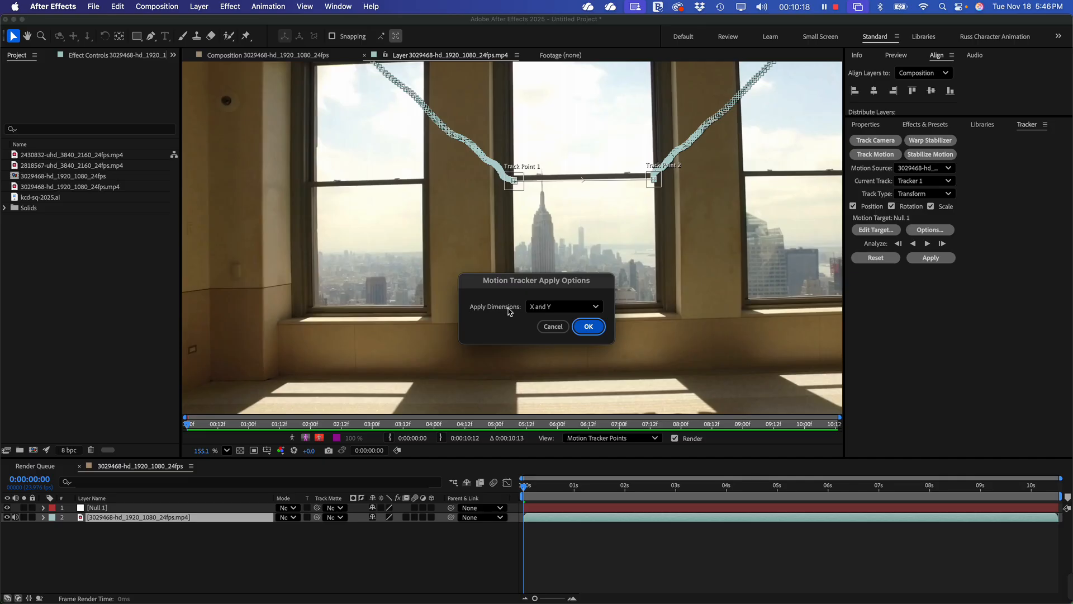
pyautogui.click(567, 312)
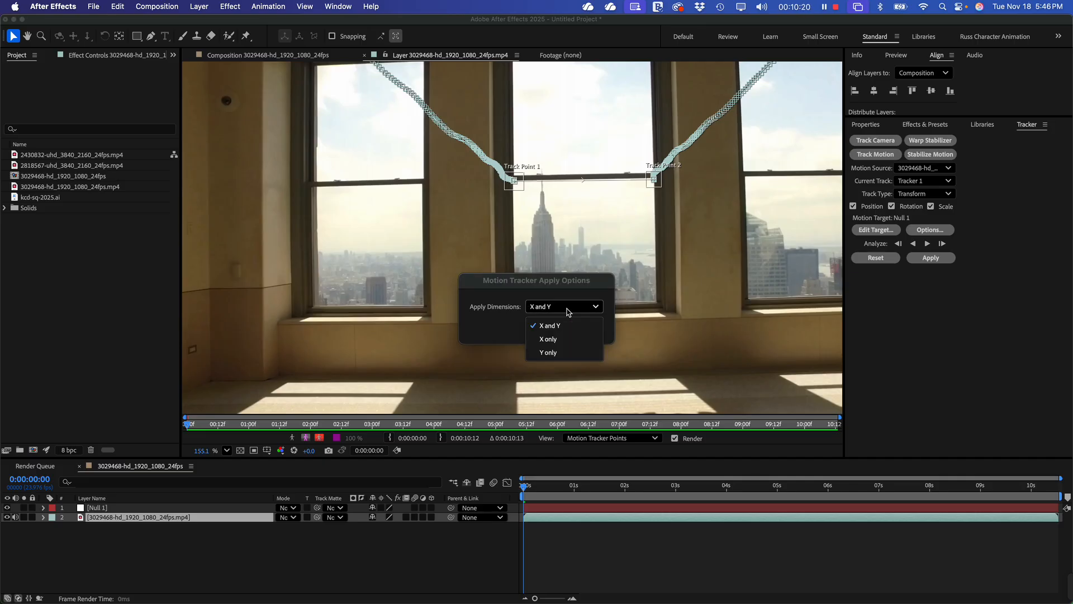
pyautogui.click(567, 311)
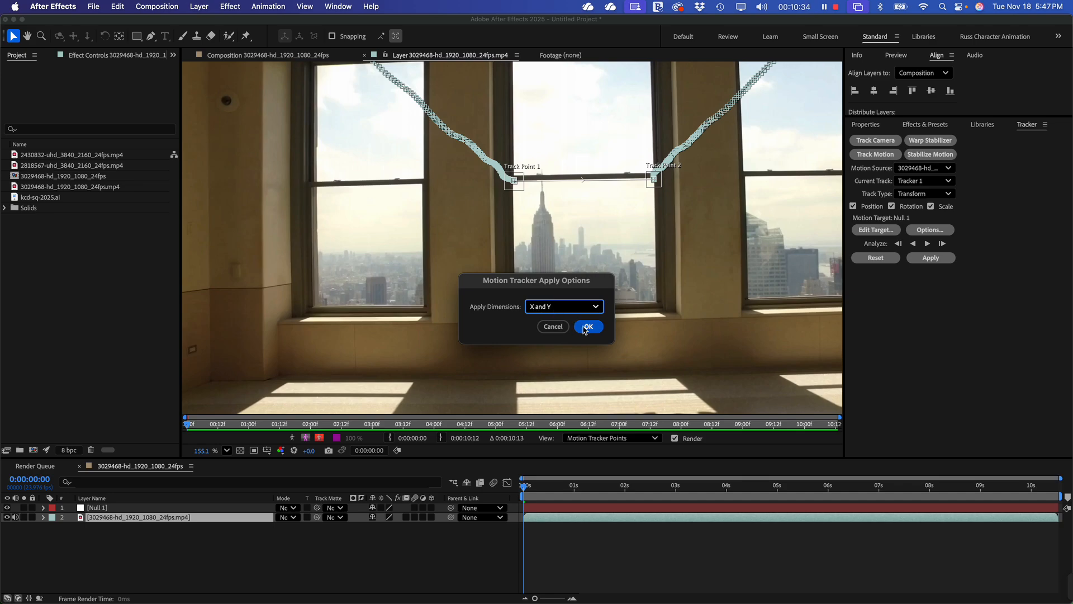
pyautogui.click(584, 327)
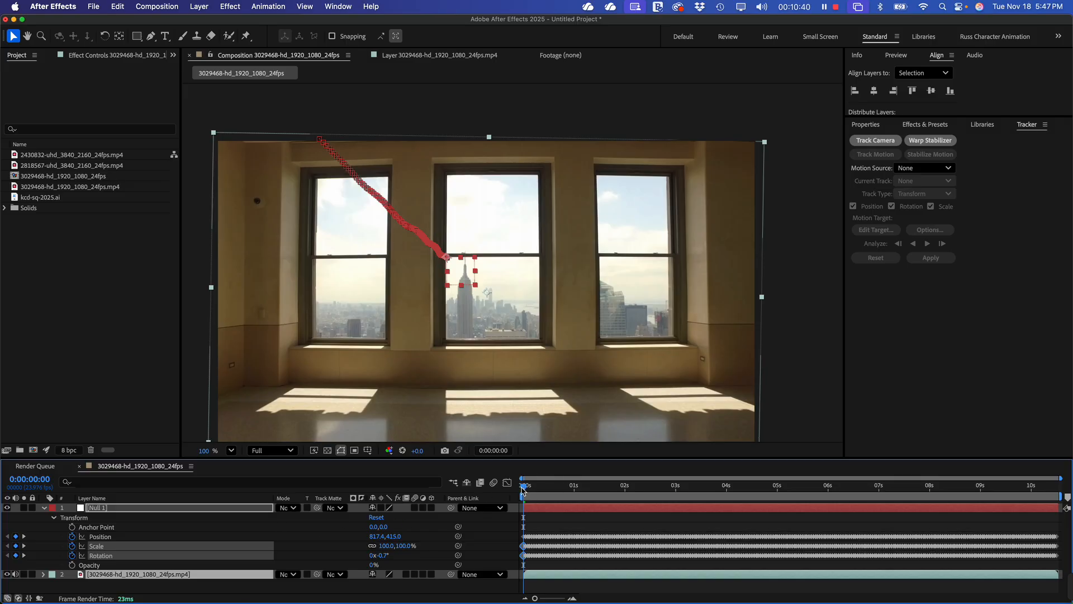
pyautogui.moveTo(524, 490); pyautogui.dragTo(485, 512)
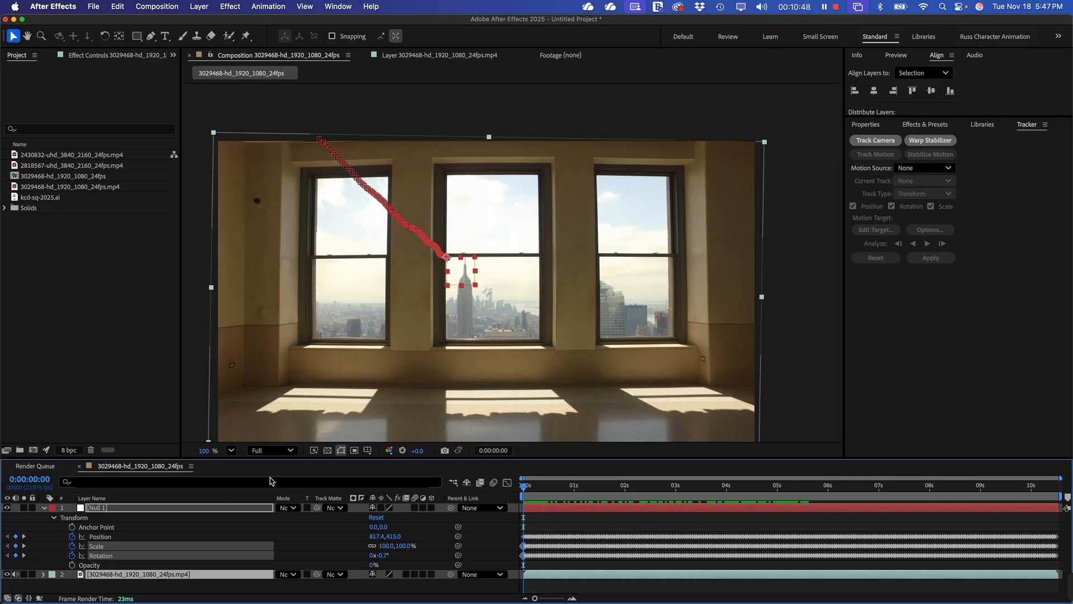
pyautogui.click(58, 341)
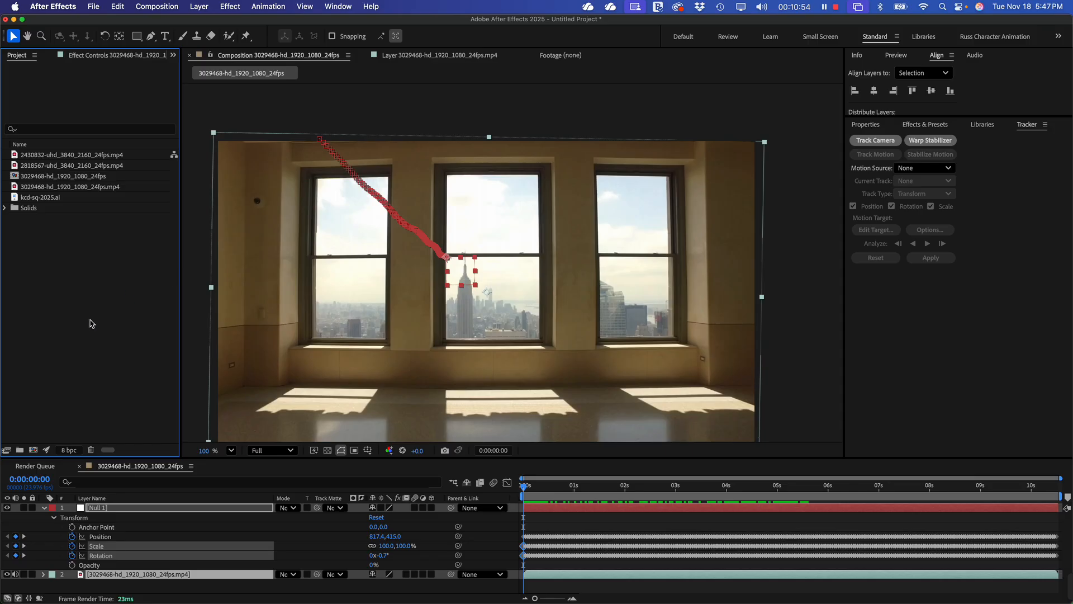
# - Add a text layer over the middle window reading "NEW Y"
pyautogui.click(165, 36)
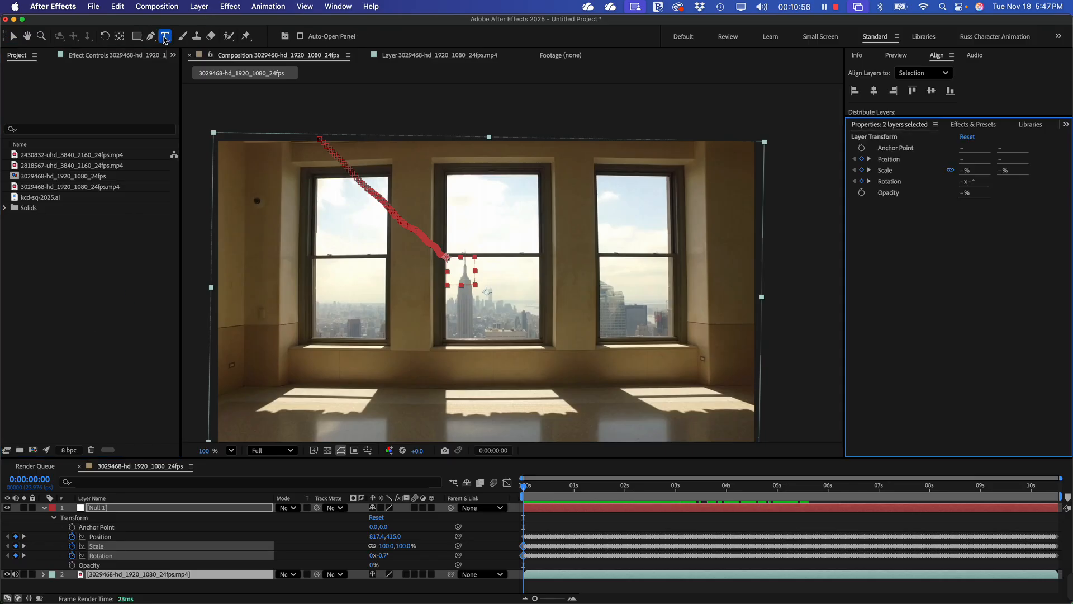
pyautogui.click(466, 231)
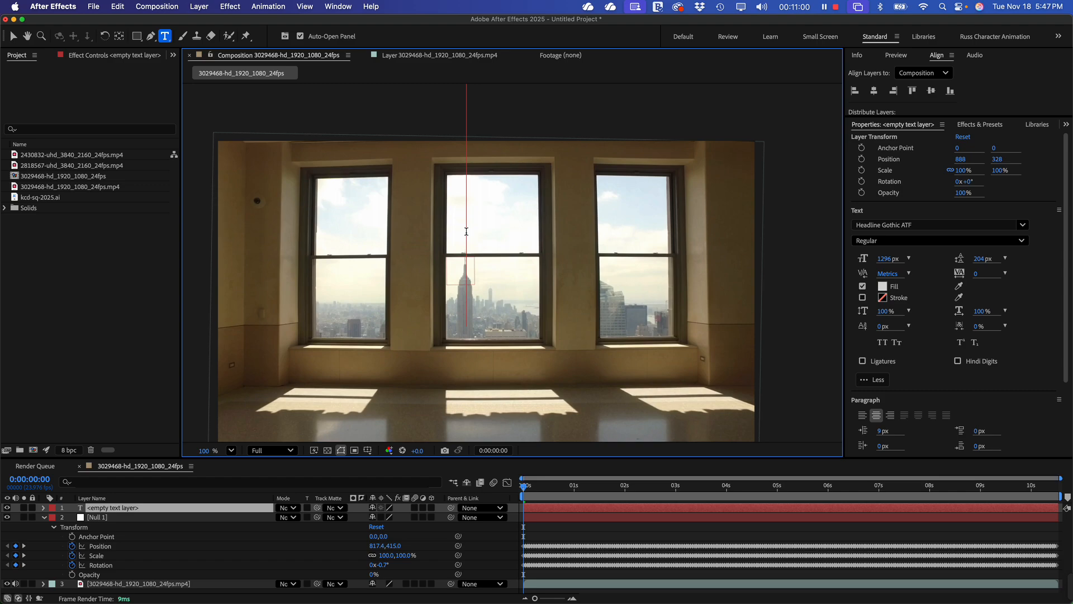
pyautogui.write('NEW Y')
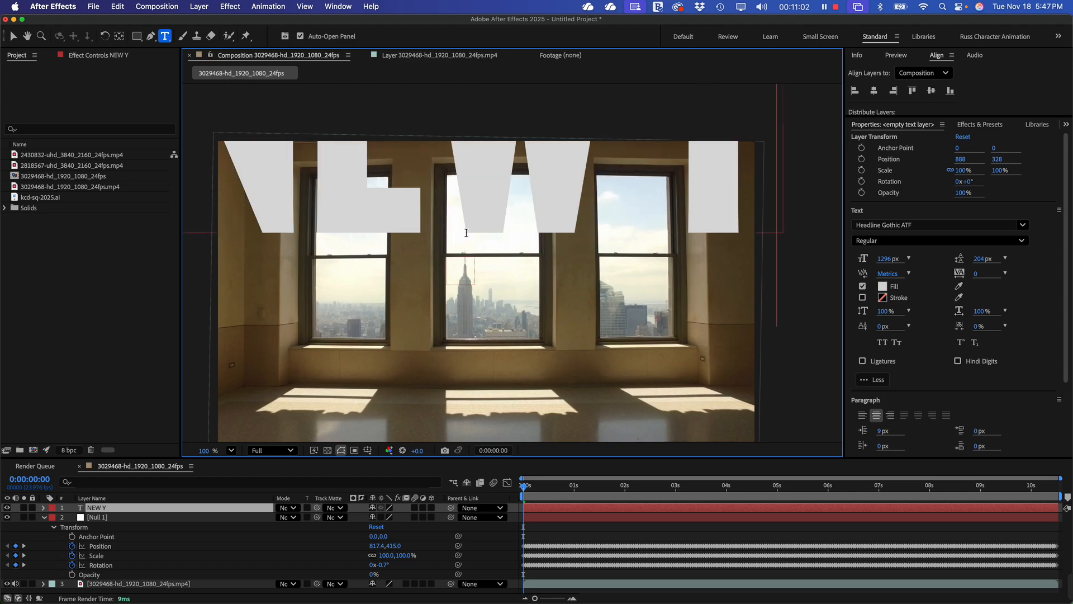
# - Reduce the font size of the whole text to 245 px
pyautogui.press('super+a')
pyautogui.press('shift+super+comma')
pyautogui.press('shift+super+comma')
pyautogui.press('shift+super+comma')
pyautogui.press('shift+super+comma')
pyautogui.press('shift+super+comma')
pyautogui.press('shift+super+comma')
pyautogui.press('shift+super+comma')
pyautogui.press('shift+super+comma')
pyautogui.press('shift+super+comma')
pyautogui.press('shift+super+comma')
pyautogui.press('shift+super+comma')
pyautogui.press('shift+super+comma')
pyautogui.press('shift+super+comma')
pyautogui.press('shift+super+comma')
pyautogui.press('shift+super+comma')
pyautogui.press('shift+super+comma')
pyautogui.press('shift+super+comma')
pyautogui.press('shift+super+comma')
pyautogui.press('shift+super+comma')
pyautogui.press('shift+super+comma')
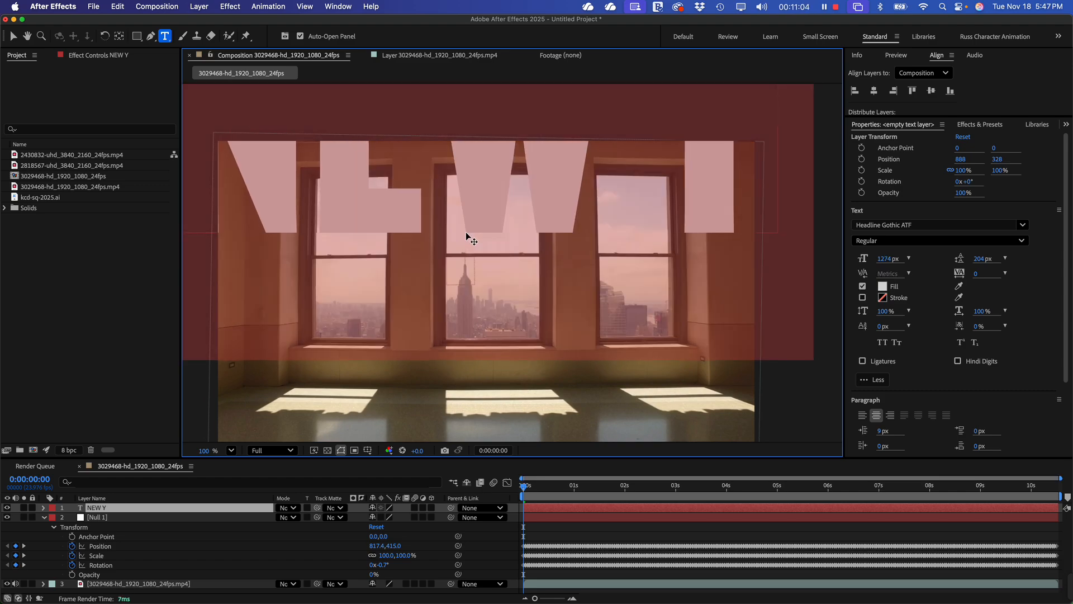
pyautogui.press('shift+super+comma')
pyautogui.press('shift+super+comma')
pyautogui.press('shift+super+comma')
pyautogui.press('shift+super+comma')
pyautogui.press('shift+super+comma')
pyautogui.press('shift+super+comma')
pyautogui.press('shift+super+comma')
pyautogui.press('shift+super+comma')
pyautogui.press('shift+super+comma')
pyautogui.press('shift+super+comma')
pyautogui.press('shift+super+comma')
pyautogui.press('shift+super+comma')
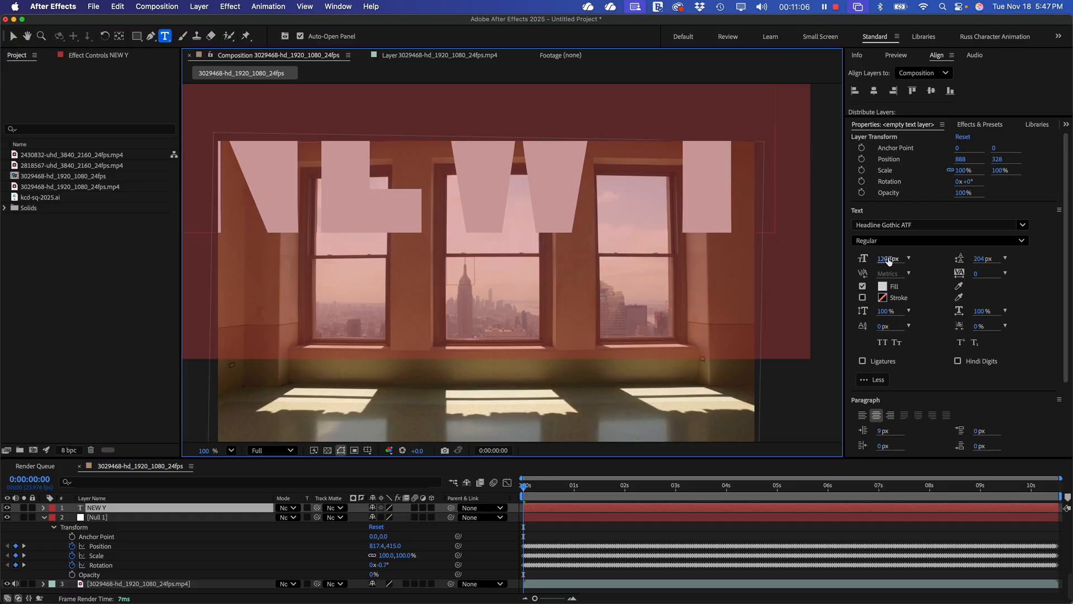
pyautogui.moveTo(885, 261); pyautogui.dragTo(390, 334)
# - Edit the text to read "NEW" on the first line and "YORK" on the second
pyautogui.doubleClick(512, 208)
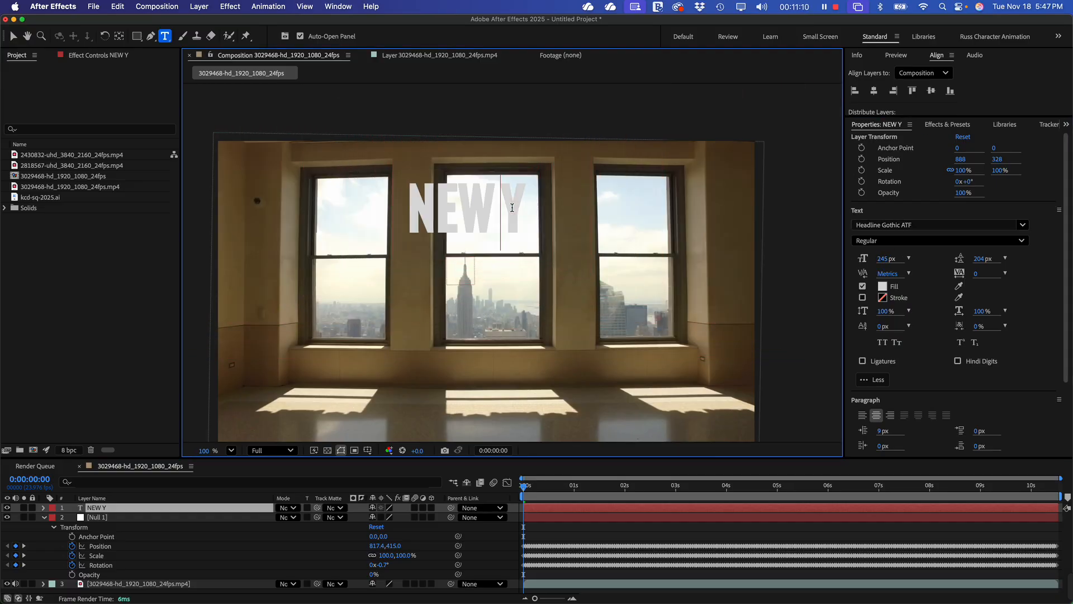
pyautogui.press('Left')
pyautogui.press('Right')
pyautogui.press('BackSpace')
pyautogui.press('BackSpace')
pyautogui.press('BackSpace')
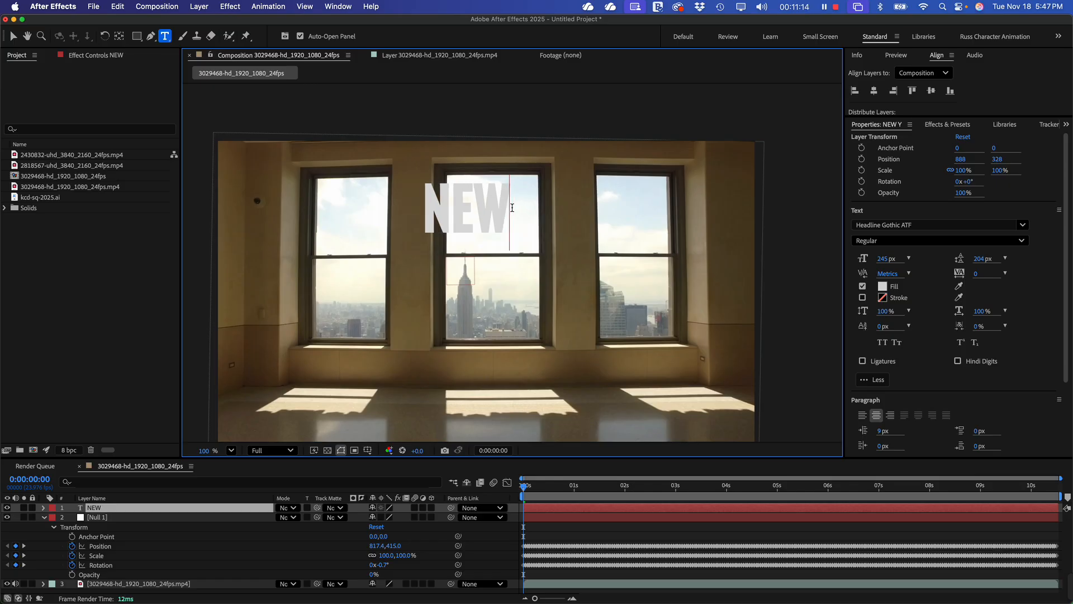
pyautogui.press('Return')
pyautogui.write('YOIU')
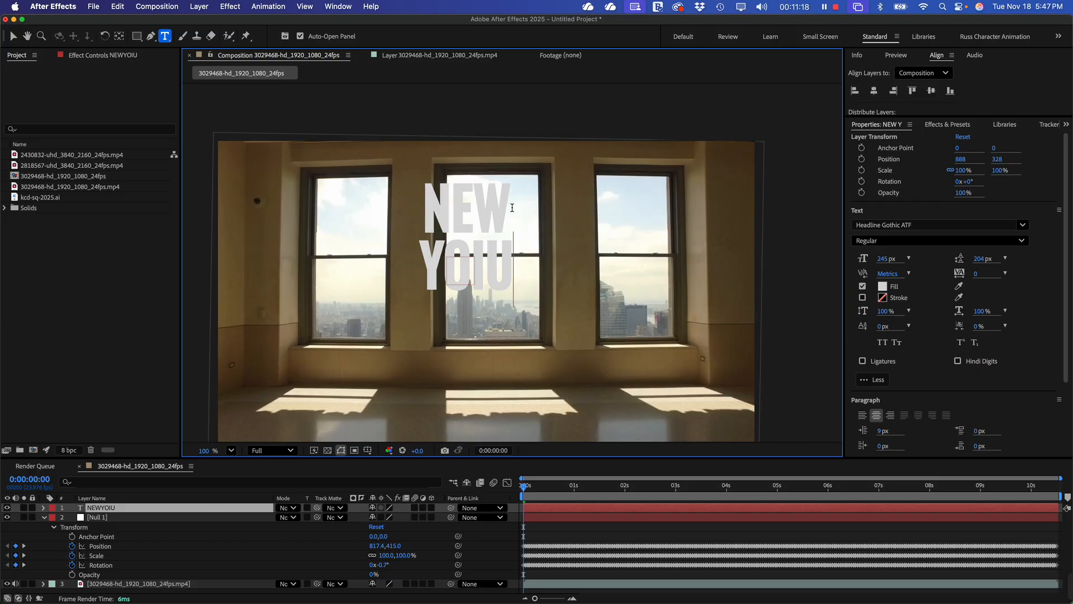
pyautogui.press('BackSpace')
pyautogui.press('BackSpace')
pyautogui.write('R')
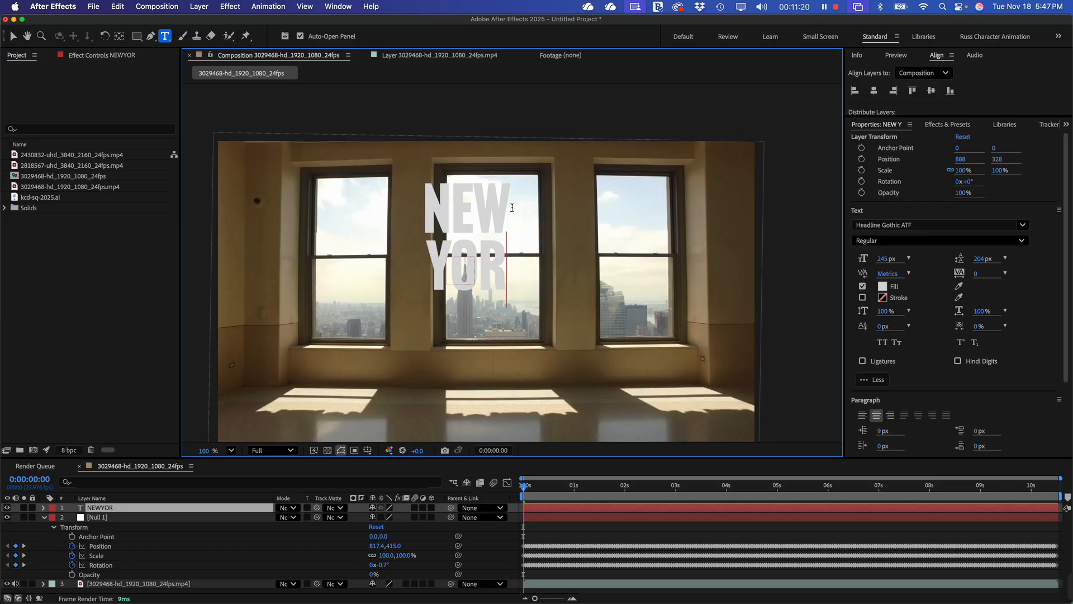
pyautogui.write('K')
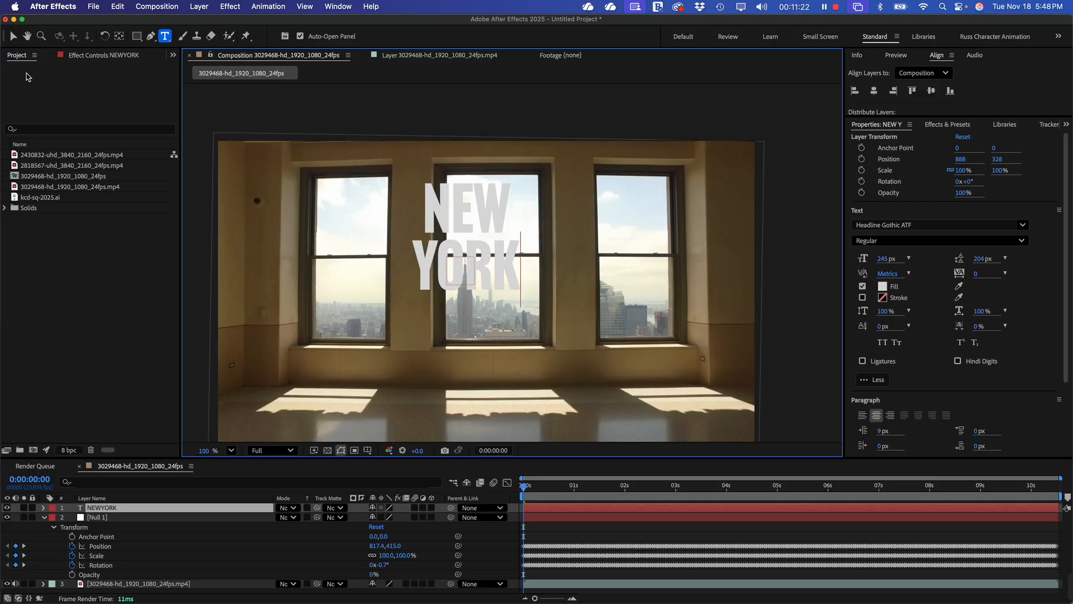
# - Move the text into the middle window at position 978, 398 and scale it proportionally to 72.9%
pyautogui.click(13, 35)
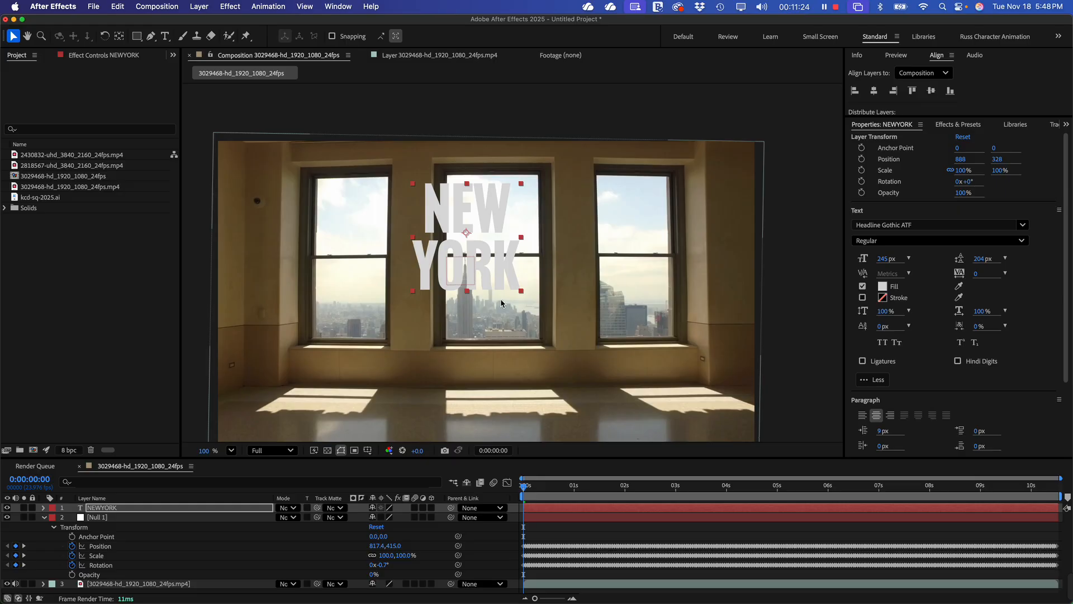
pyautogui.moveTo(481, 247); pyautogui.dragTo(505, 264)
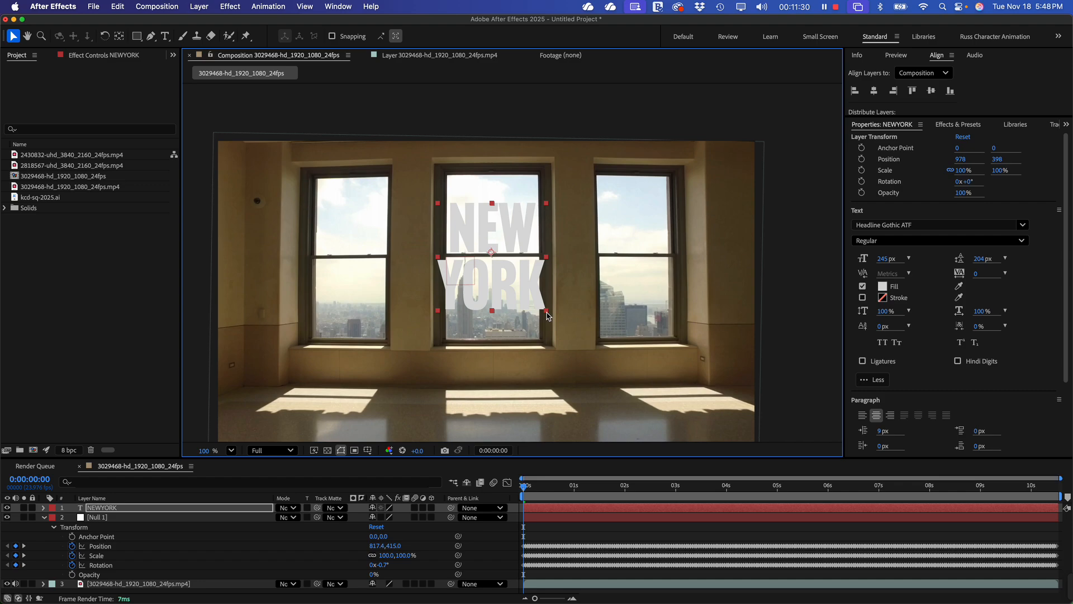
pyautogui.moveTo(546, 312); pyautogui.dragTo(527, 297)
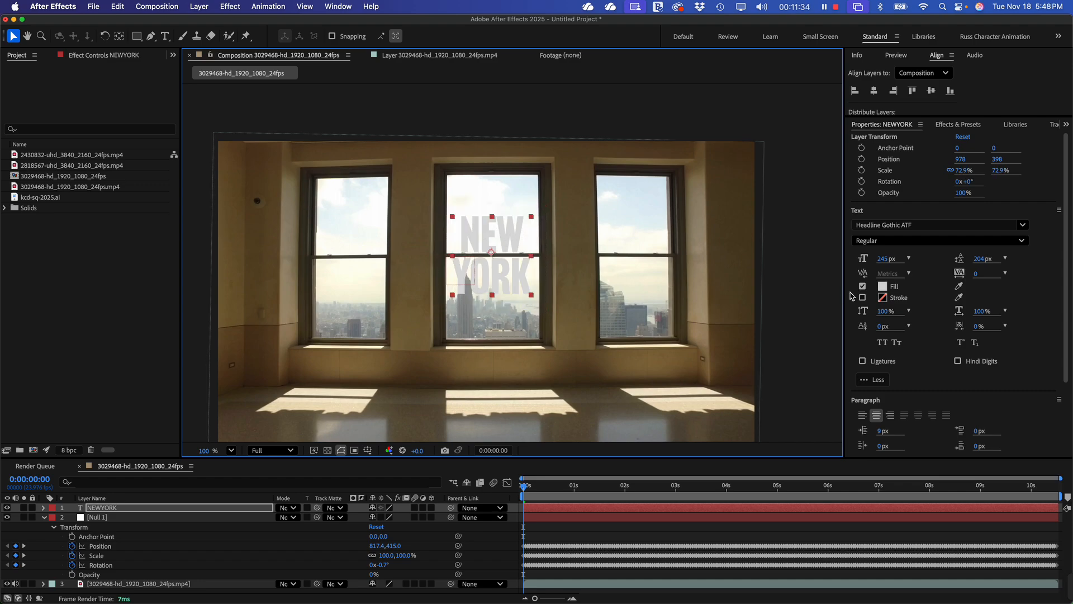
# - Change the text's fill color to red DD1313
pyautogui.click(882, 286)
pyautogui.moveTo(512, 279)
pyautogui.mouseDown()
pyautogui.moveTo(497, 275)
pyautogui.moveTo(539, 264)
pyautogui.mouseUp()
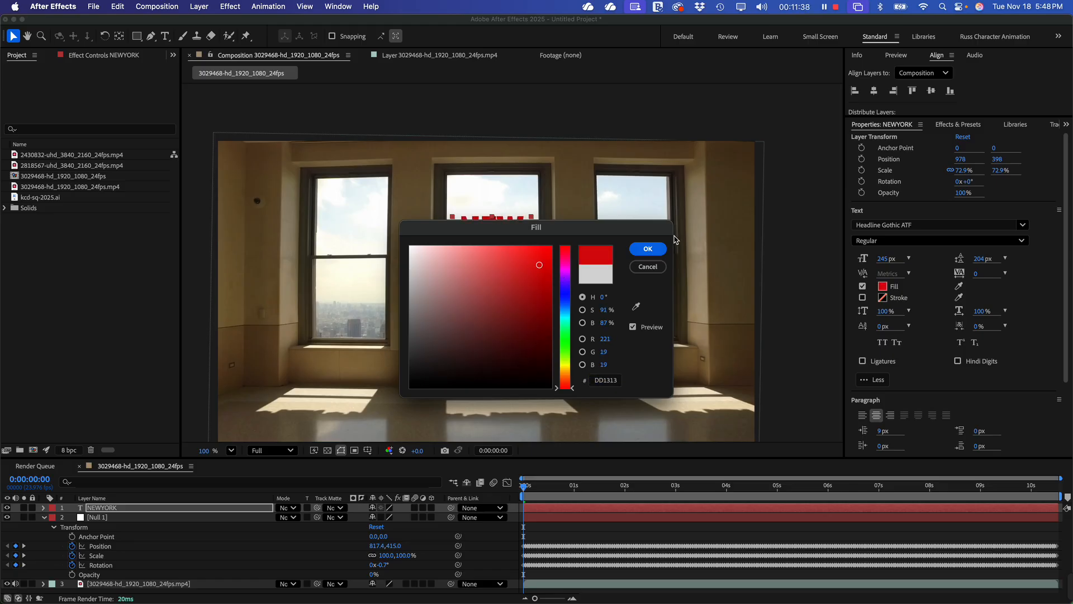
pyautogui.click(648, 250)
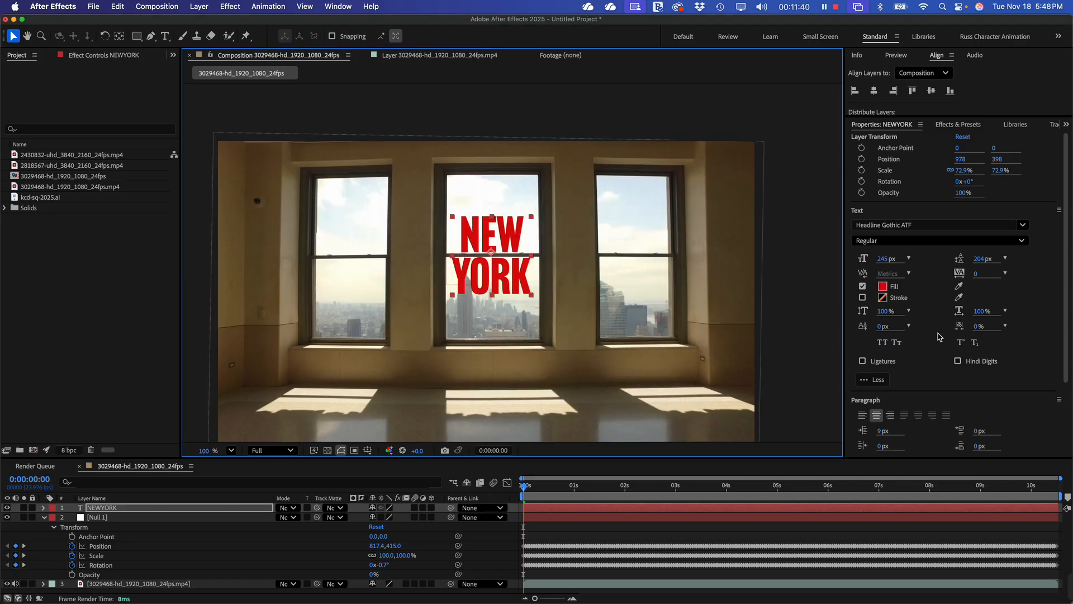
# - Set the text's leading to 231 px and shift the text layer to position 982, 386
pyautogui.moveTo(981, 258); pyautogui.dragTo(997, 256)
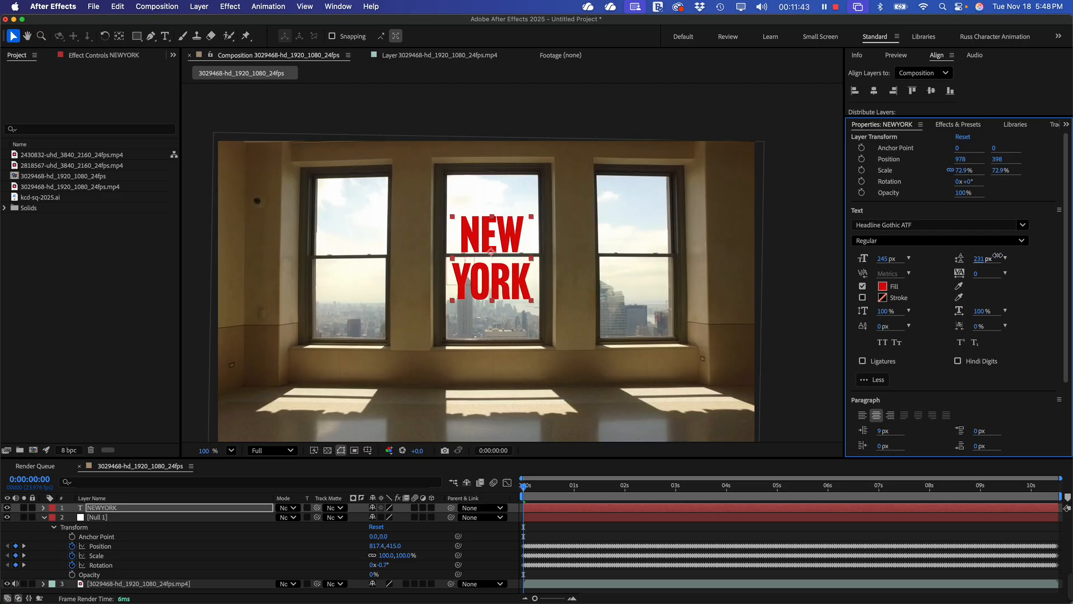
pyautogui.click(501, 281)
pyautogui.press('Up')
pyautogui.press('Up')
pyautogui.press('Up')
pyautogui.press('Up')
pyautogui.press('Up')
pyautogui.press('Up')
pyautogui.press('Up')
pyautogui.press('Up')
pyautogui.press('Up')
pyautogui.press('Up')
pyautogui.press('Up')
pyautogui.press('Up')
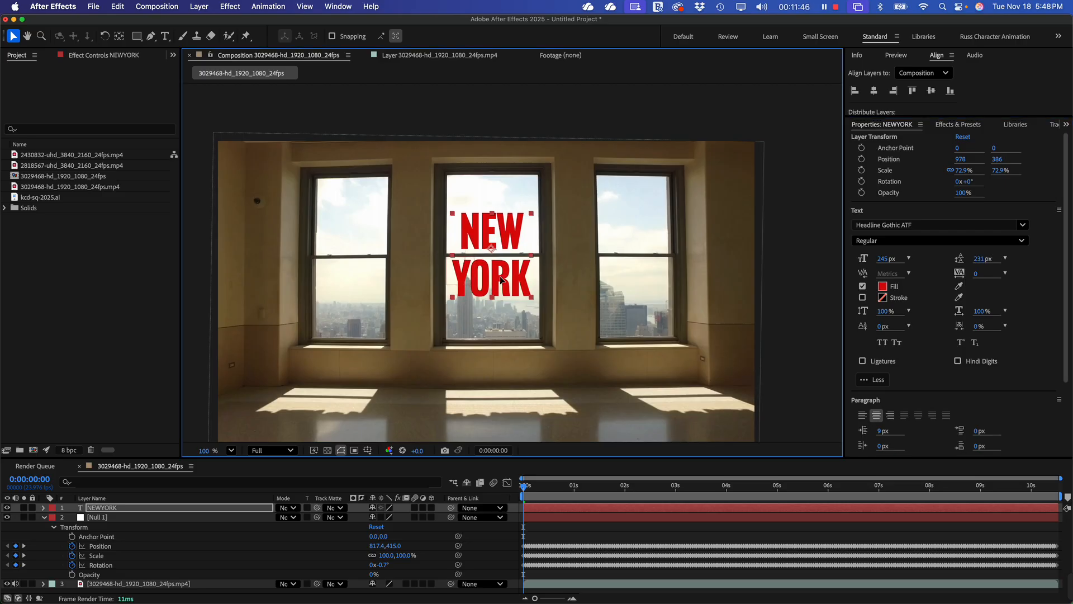
pyautogui.moveTo(501, 278); pyautogui.dragTo(503, 279)
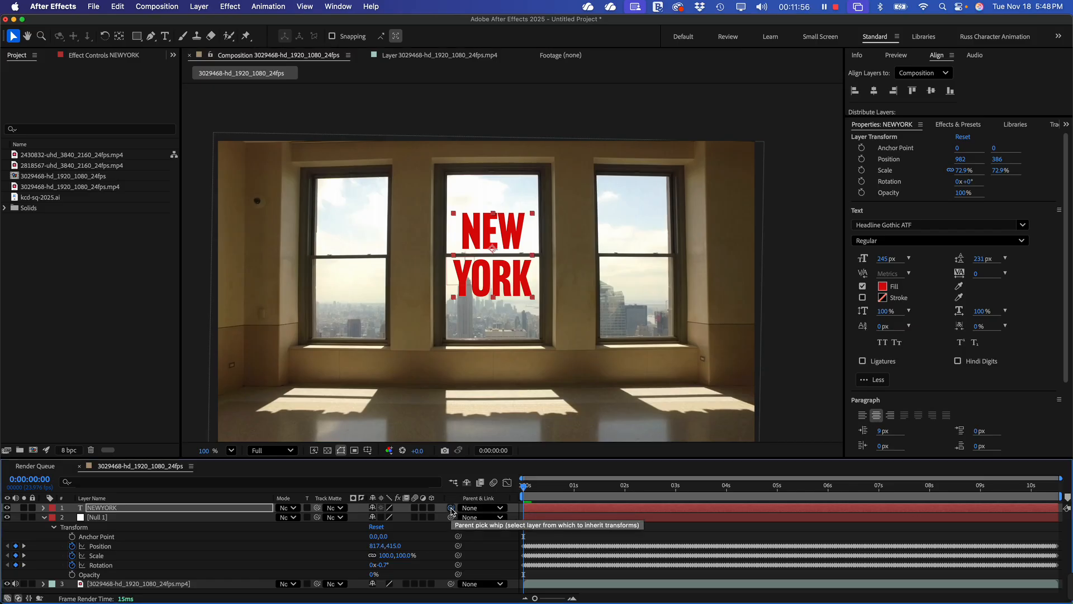
# - Parent the text layer to Null 1 and review the text's motion through the composition, stopping at 0:00:03:13
pyautogui.moveTo(450, 507); pyautogui.dragTo(160, 519)
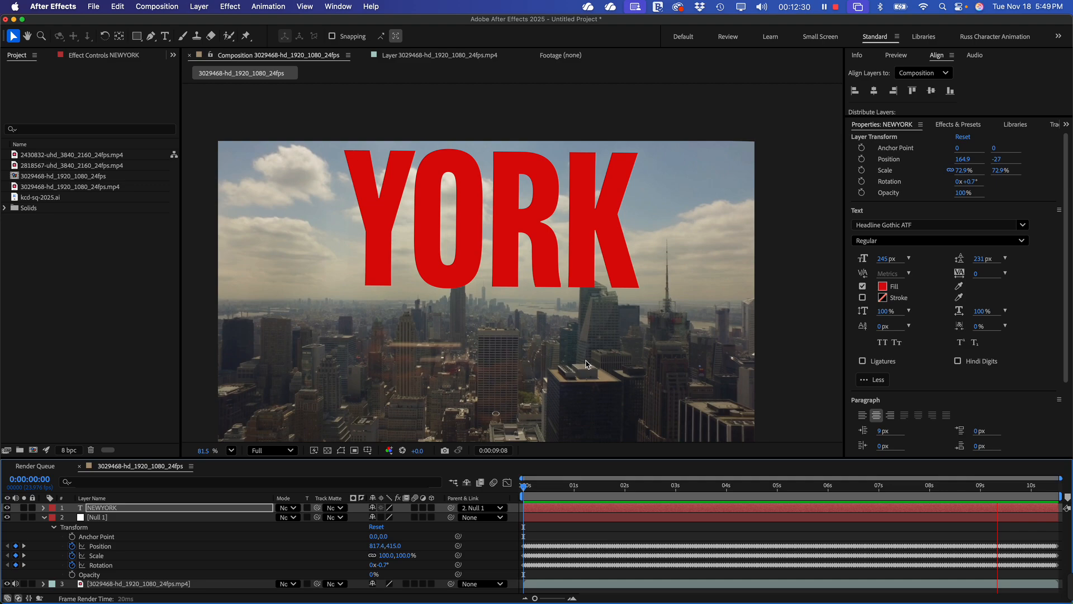
pyautogui.scroll(-3, 585, 364)
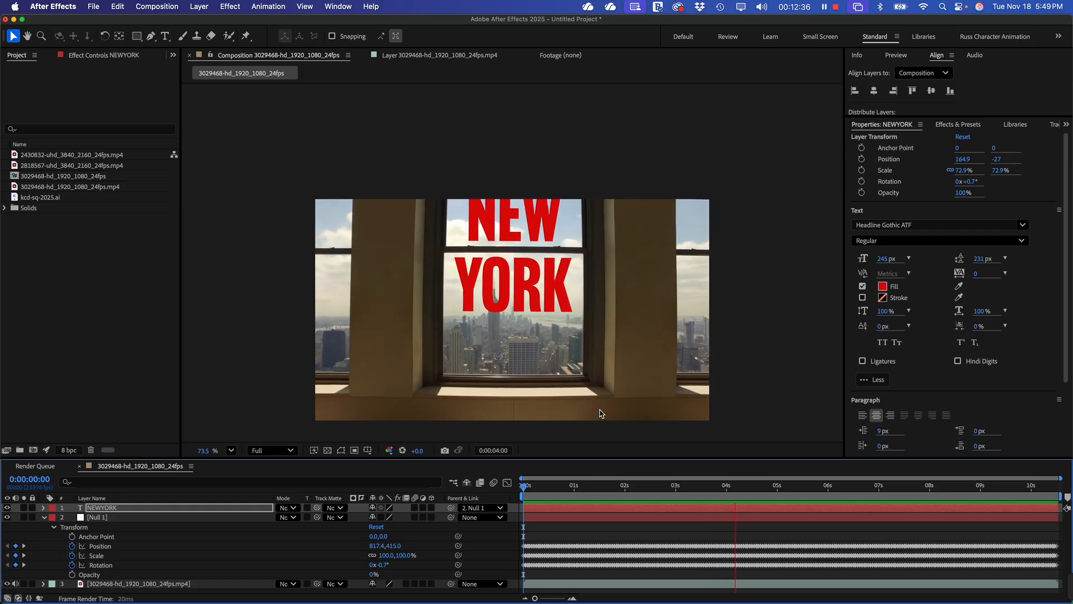
pyautogui.click(644, 489)
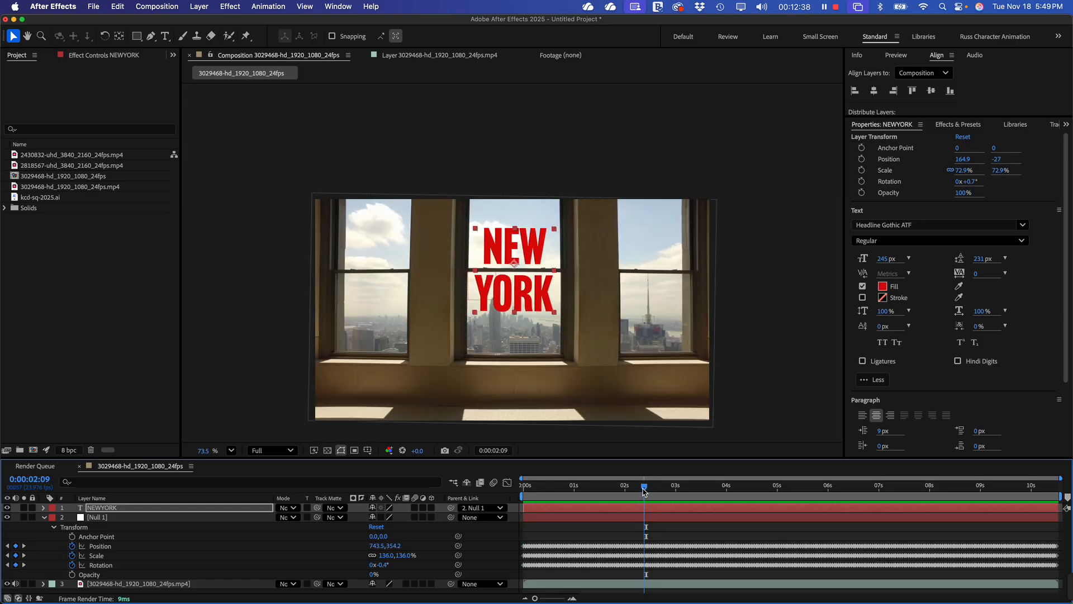
pyautogui.moveTo(644, 490); pyautogui.dragTo(795, 534)
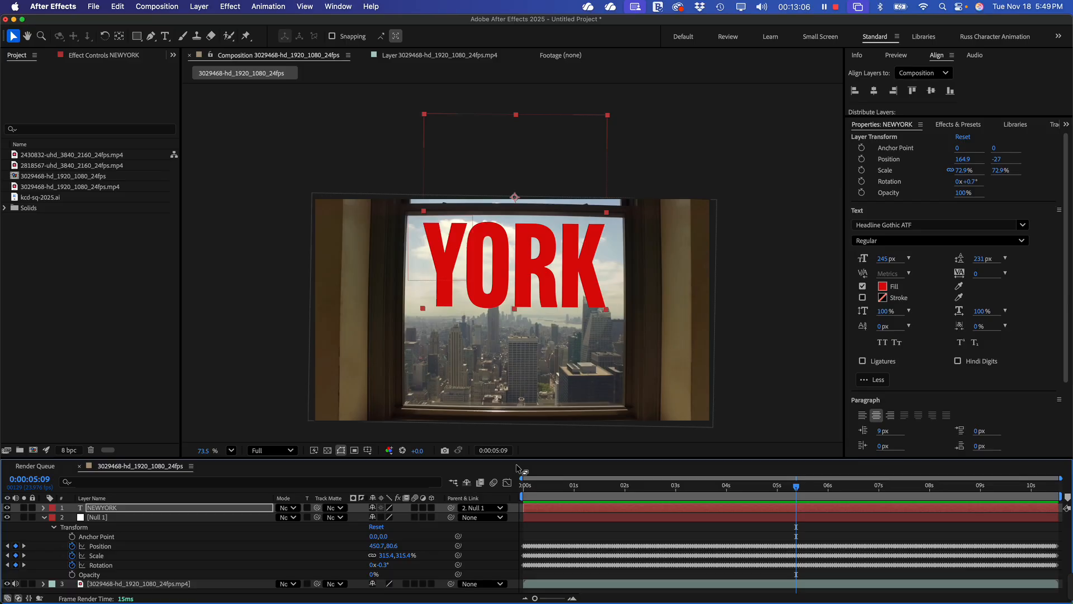
pyautogui.moveTo(796, 493); pyautogui.dragTo(703, 493)
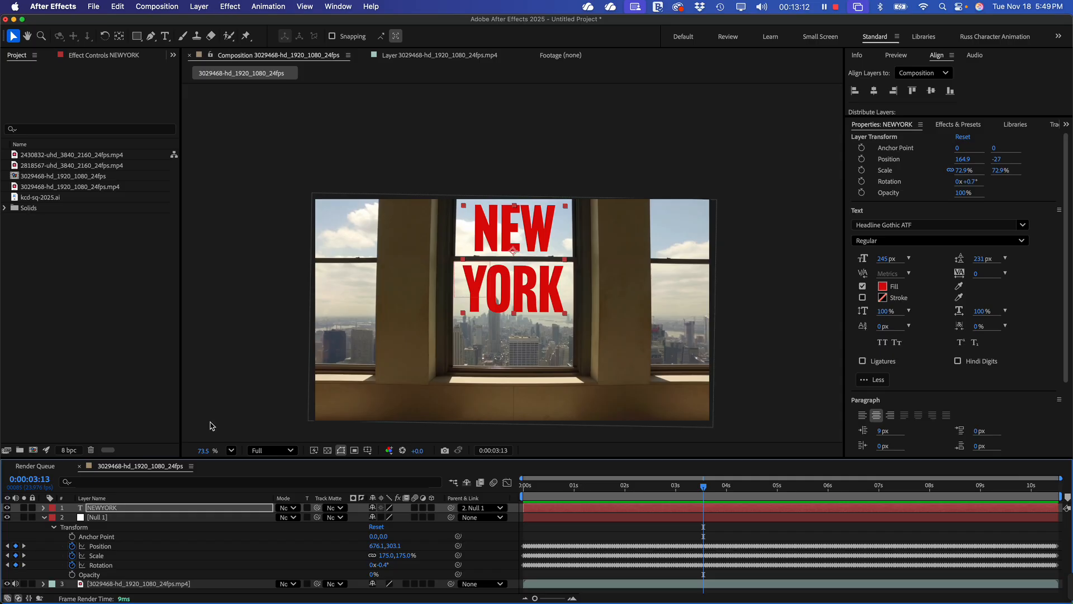
# - Set the NEWYORK text layer's blending mode to Multiply
pyautogui.click(291, 507)
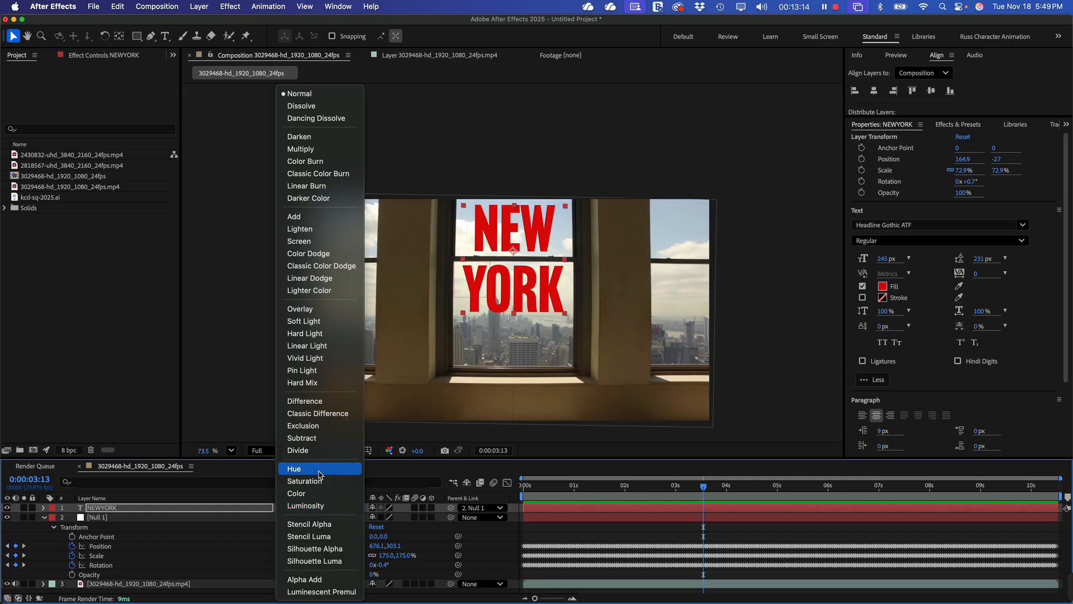
pyautogui.click(332, 152)
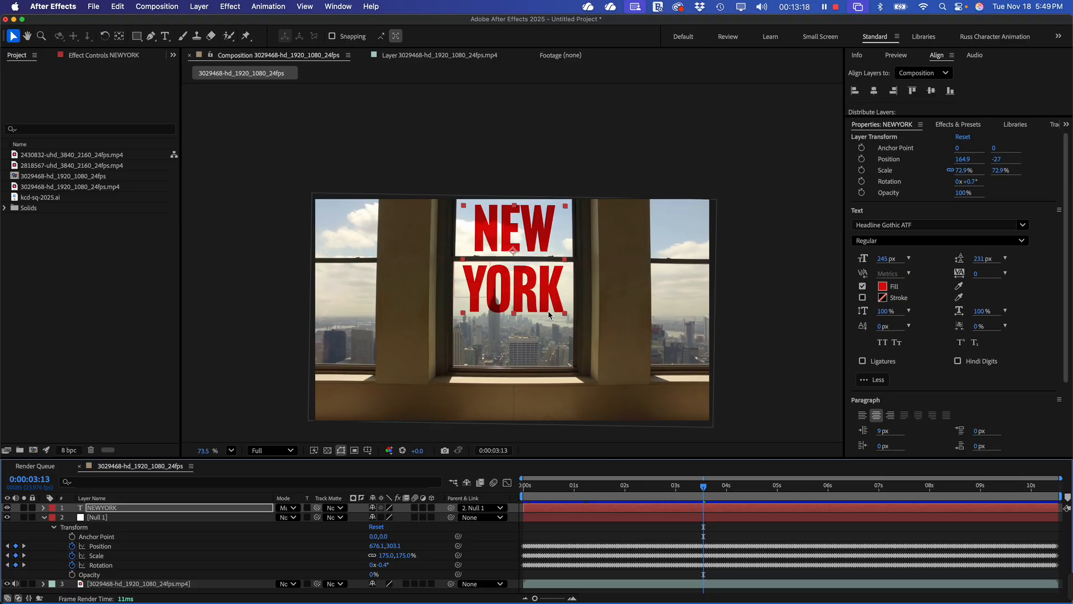
pyautogui.scroll(-2, 551, 311)
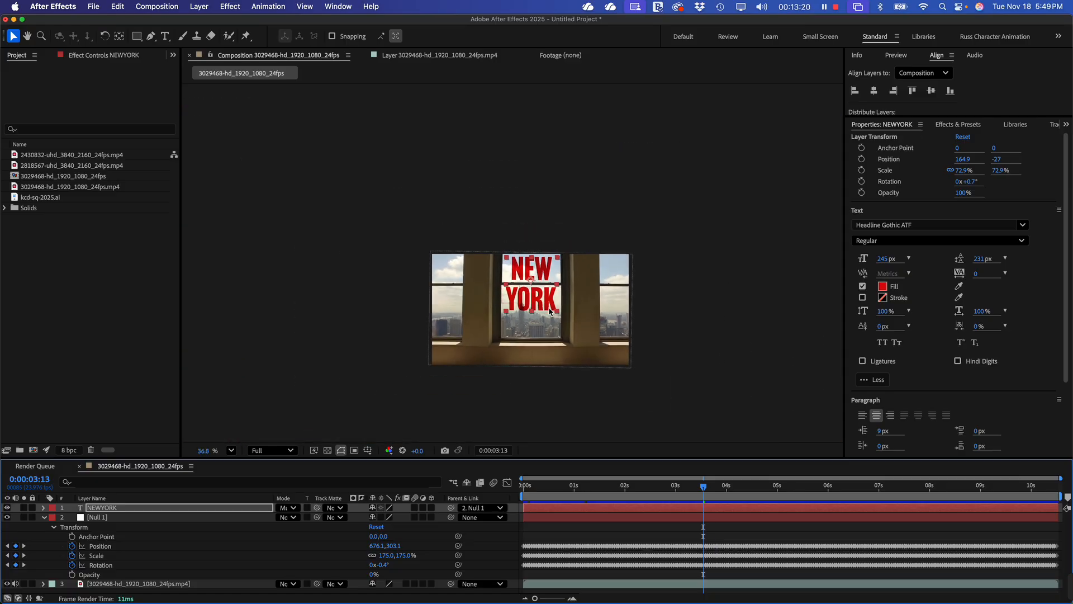
pyautogui.scroll(-3, 551, 311)
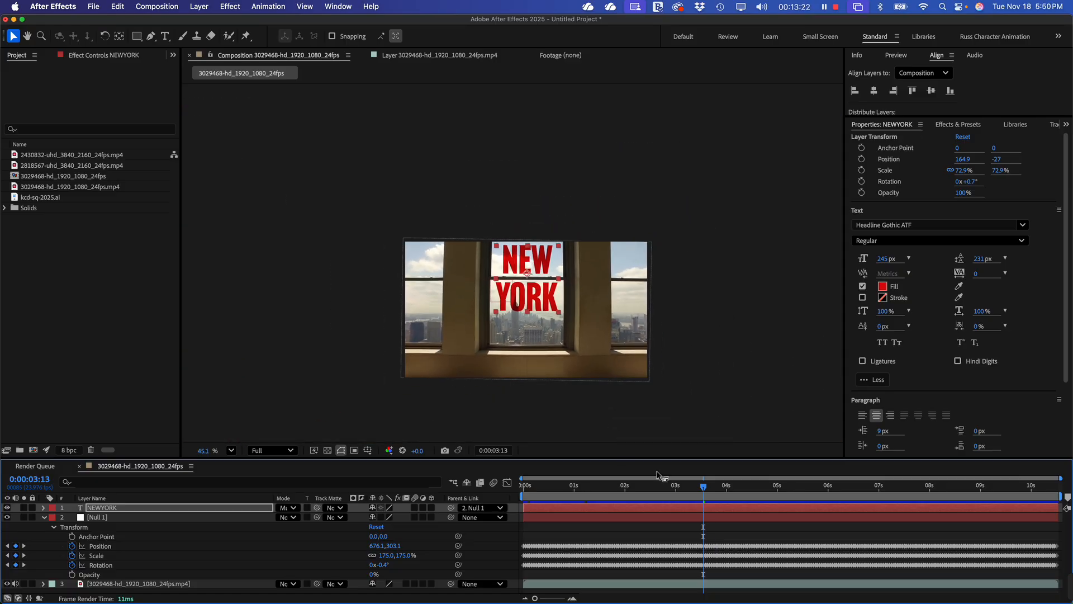
# - Play the composition from the start and scrub through its opening seconds to check the blended text against the window
pyautogui.moveTo(704, 490); pyautogui.dragTo(509, 486)
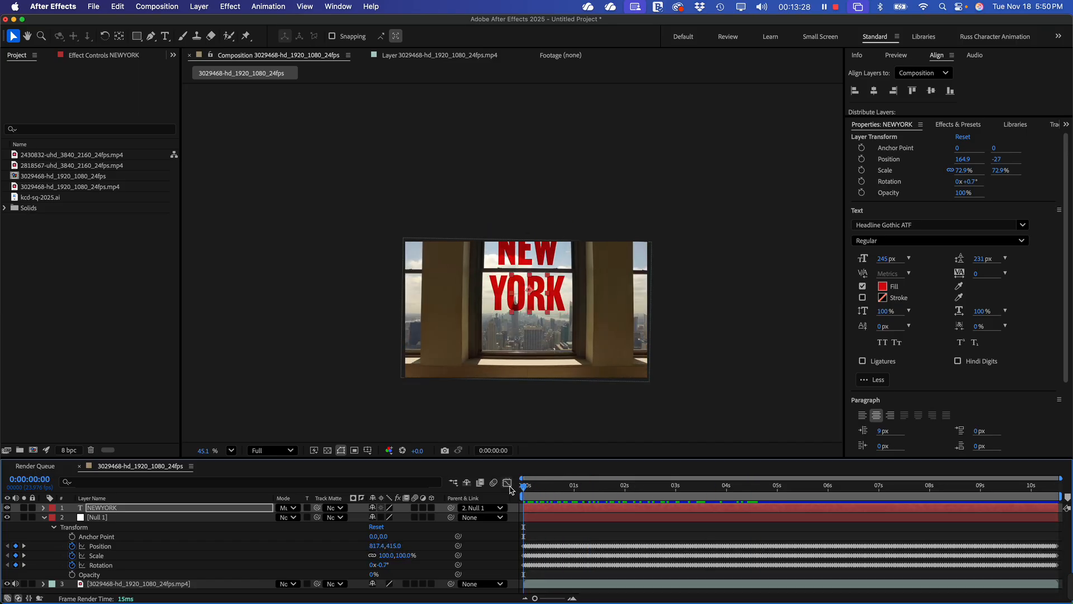
pyautogui.press('space')
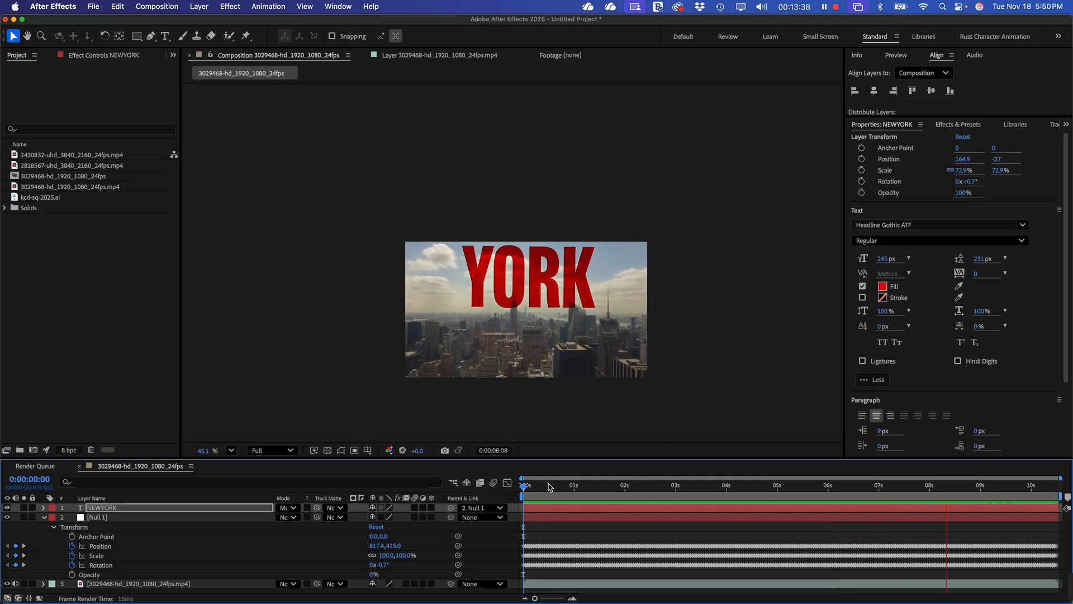
pyautogui.moveTo(534, 485); pyautogui.dragTo(704, 507)
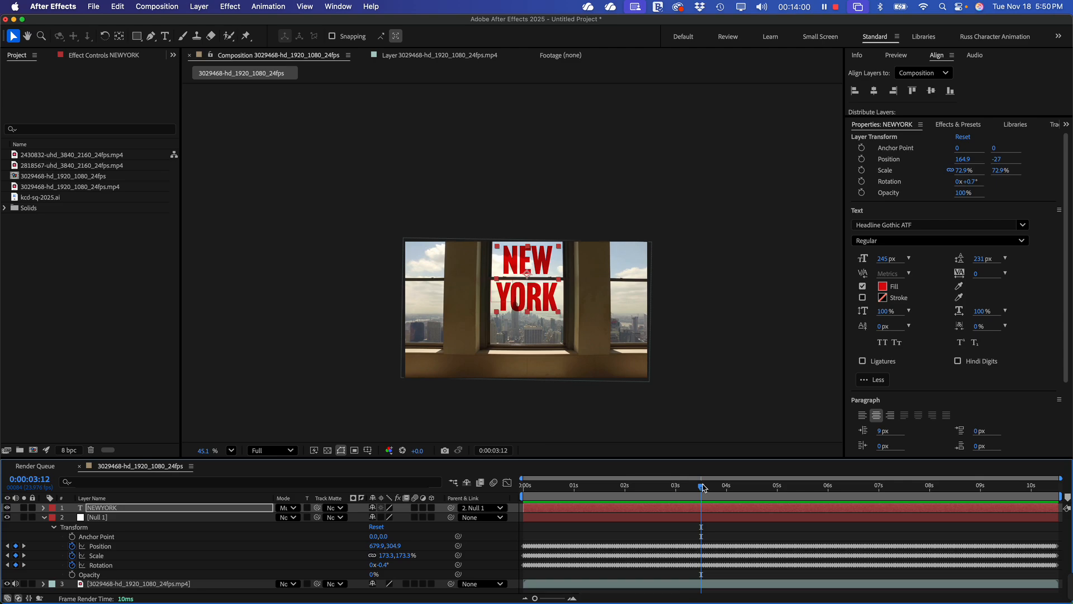
pyautogui.moveTo(703, 488); pyautogui.dragTo(515, 514)
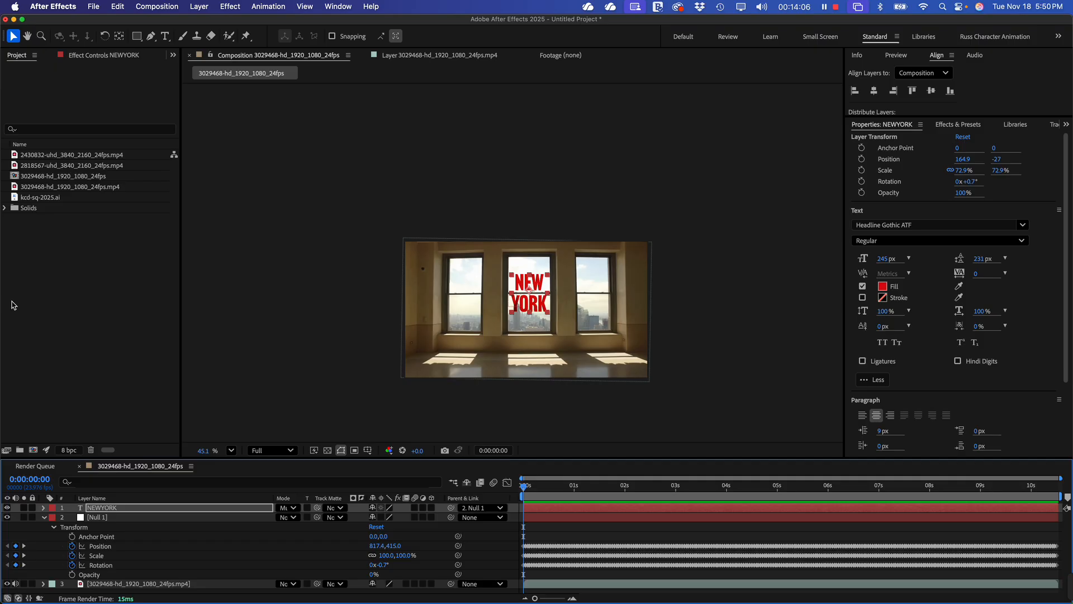
pyautogui.click(41, 316)
pyautogui.doubleClick(41, 316)
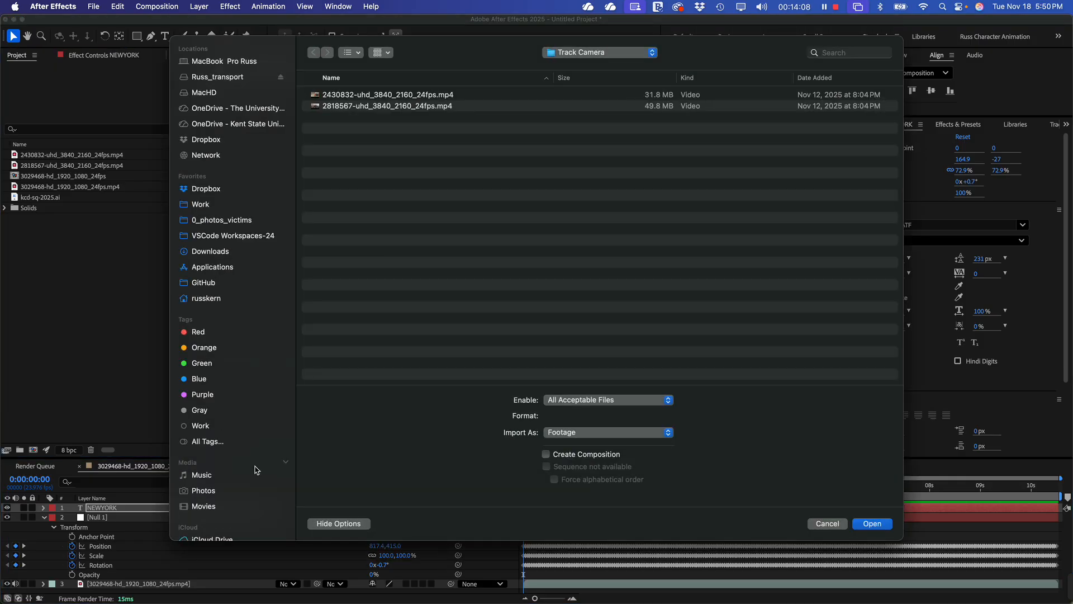
pyautogui.click(827, 524)
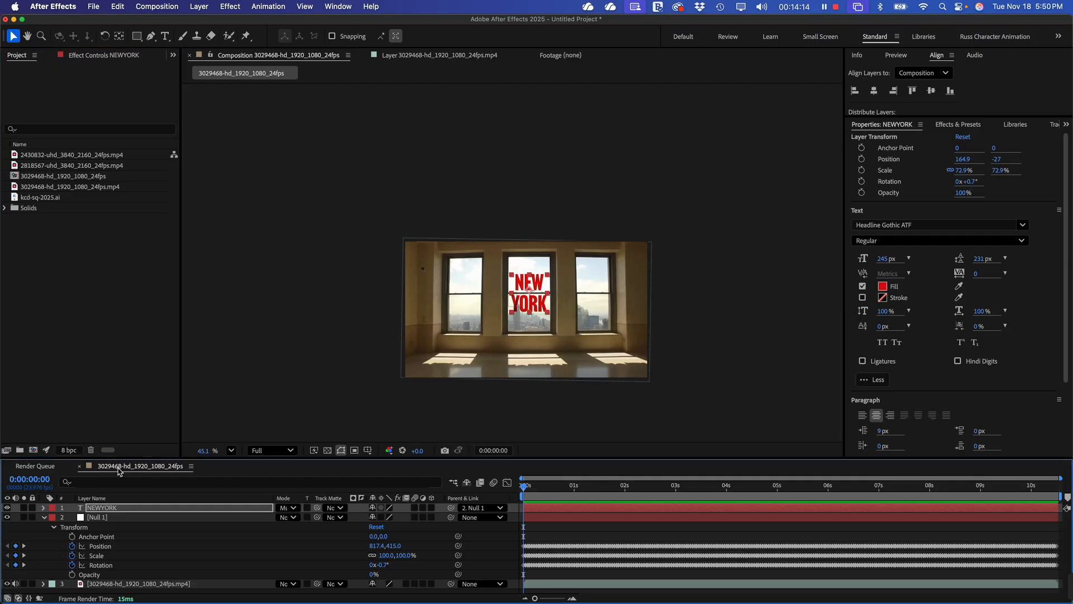
pyautogui.click(16, 166)
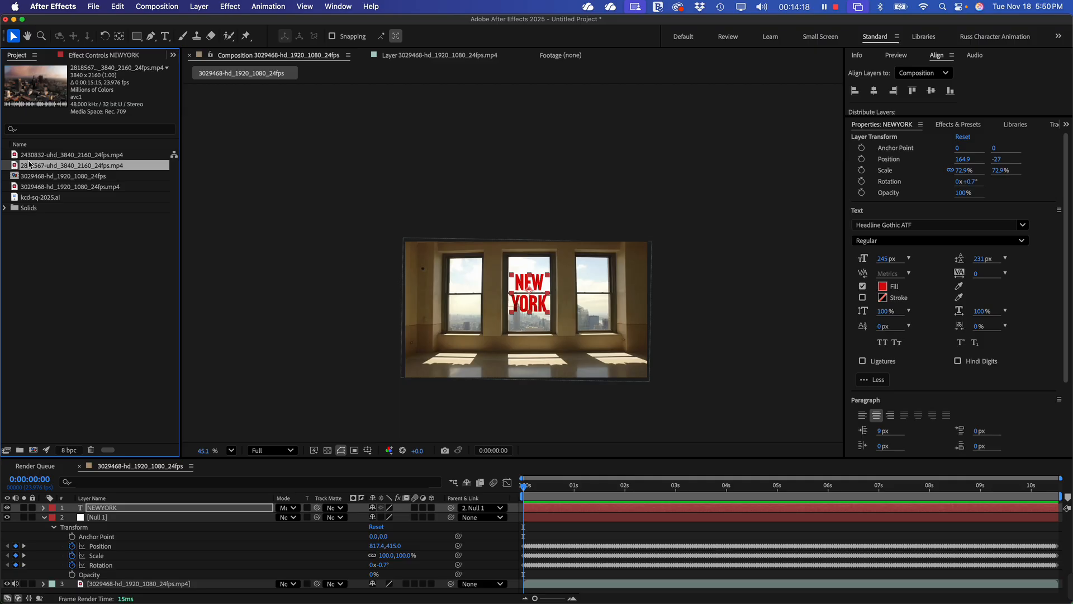
pyautogui.click(15, 156)
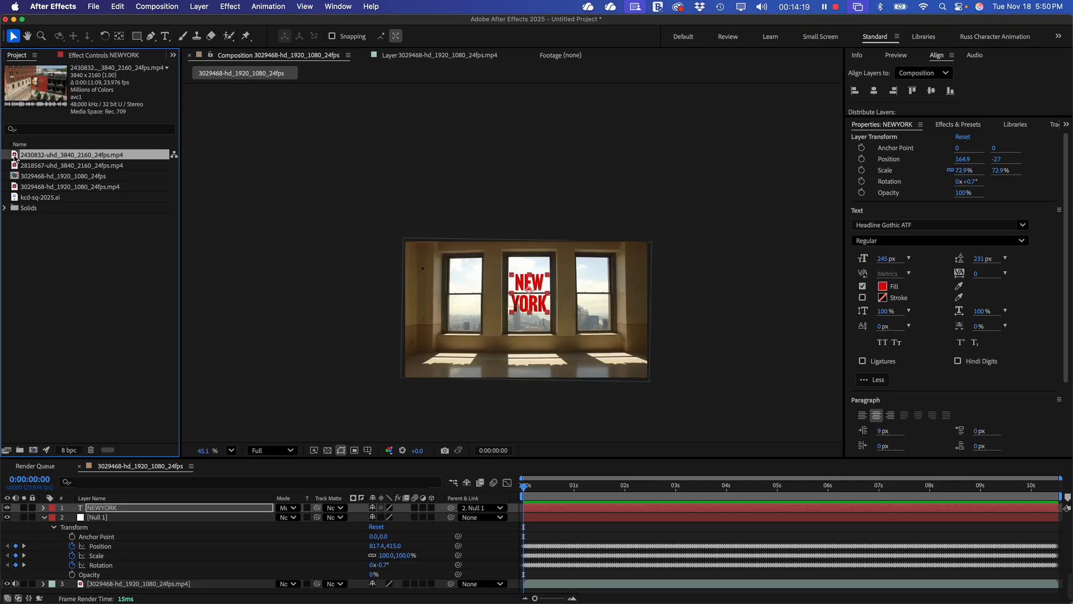
pyautogui.click(16, 188)
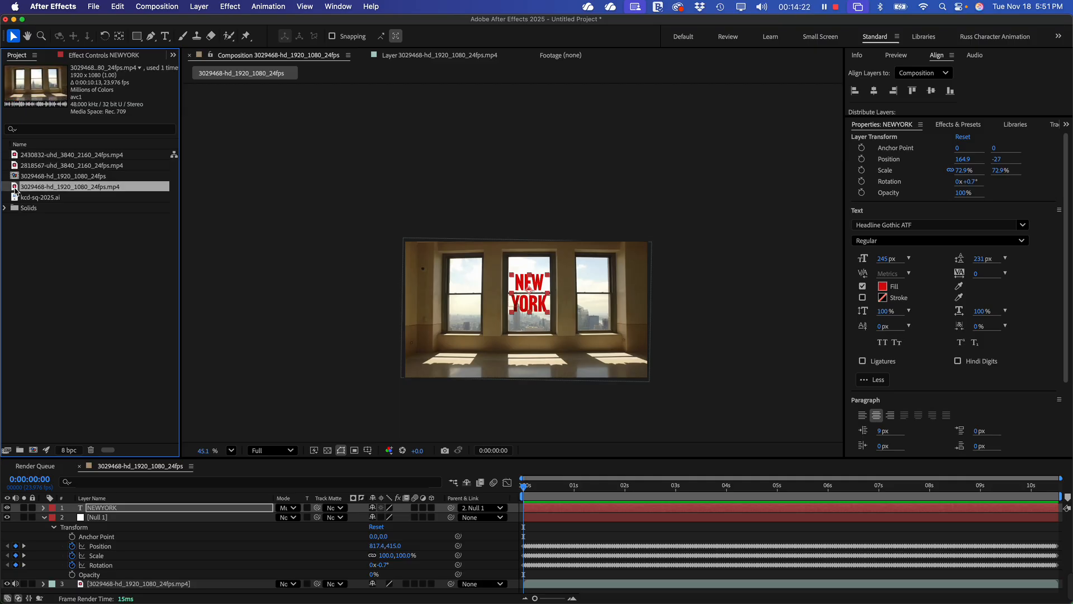
pyautogui.rightClick(16, 191)
pyautogui.rightClick(276, 343)
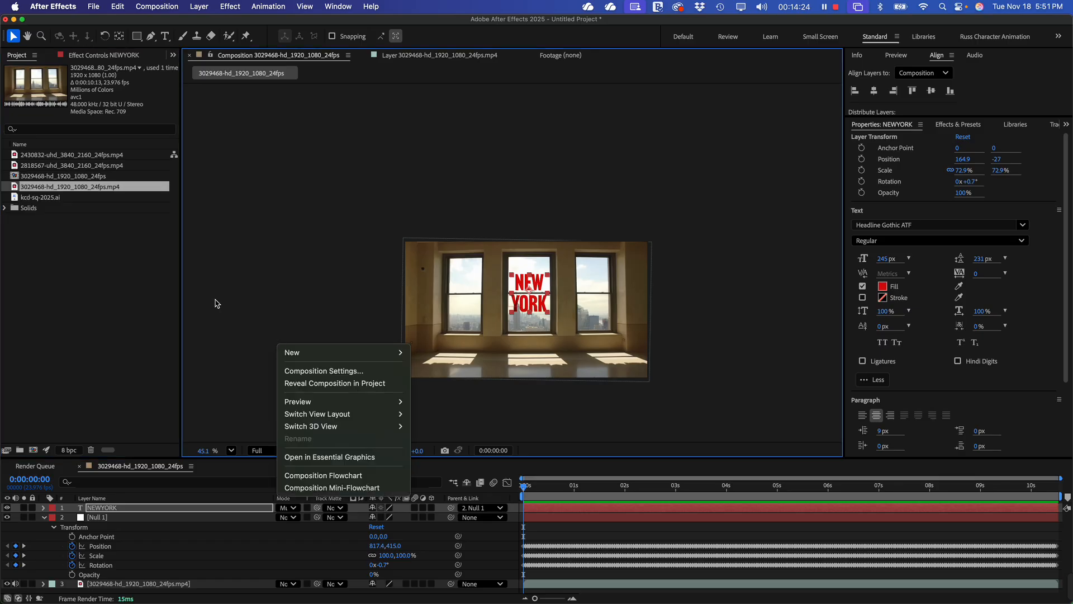
pyautogui.click(90, 248)
# - Rename the 3029468-hd_1920_1080_24fps composition as Clean NY Track
pyautogui.click(58, 176)
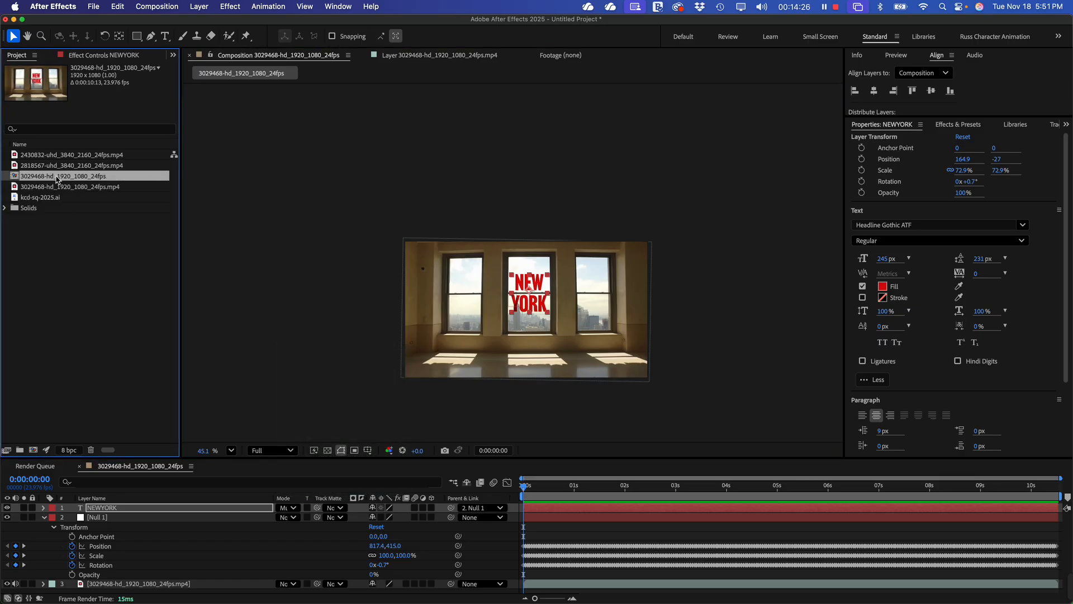
pyautogui.press('Return')
pyautogui.write('C')
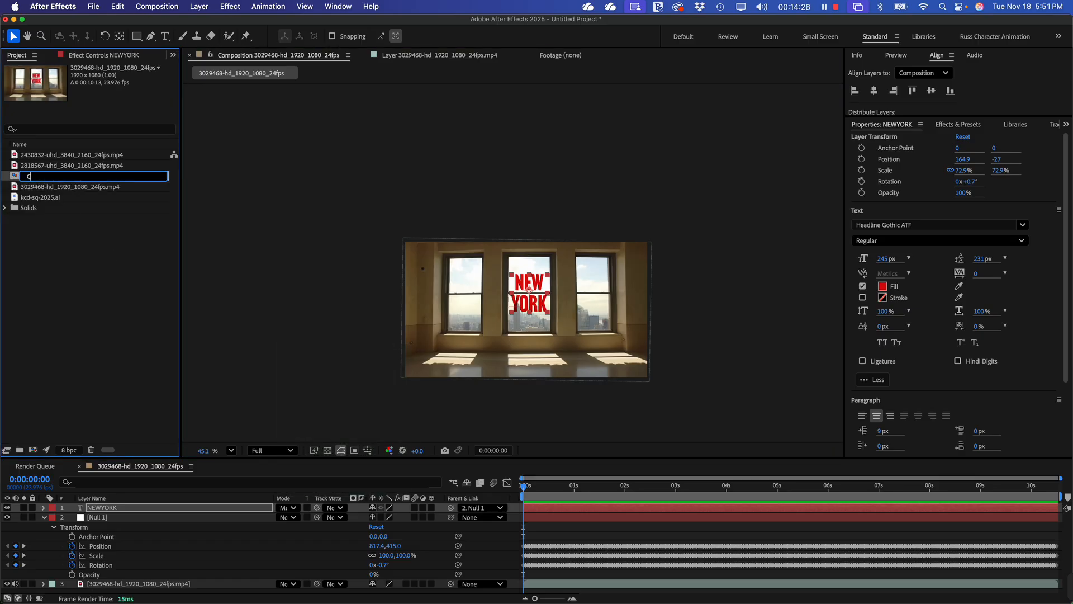
pyautogui.write('leaN NY Track')
pyautogui.press('Return')
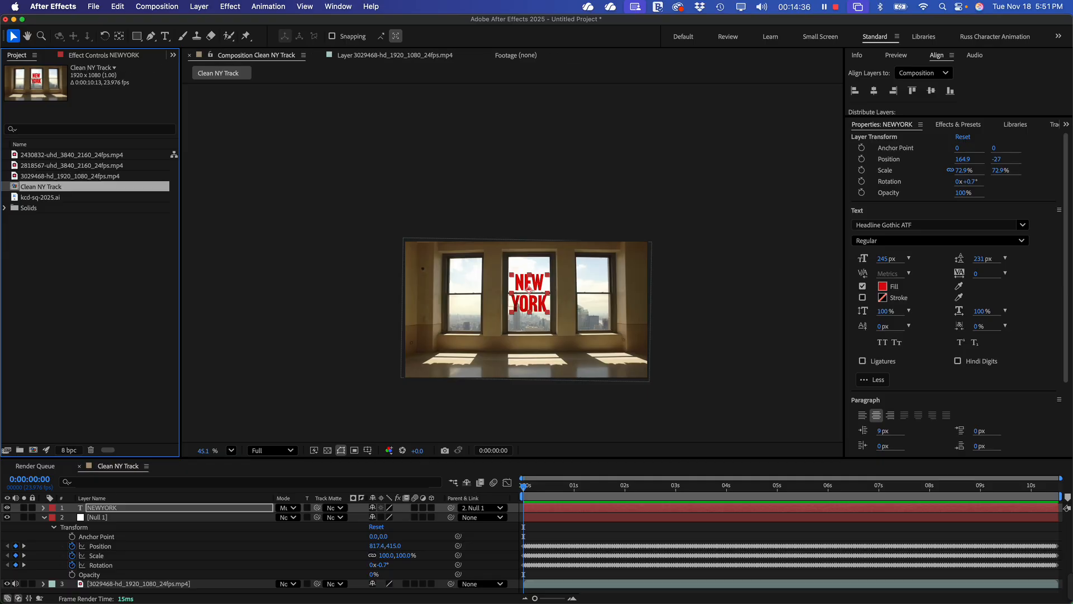
# - Create a new composition from the 3029468-hd_1920_1080_24fps.mp4 footage
pyautogui.click(45, 265)
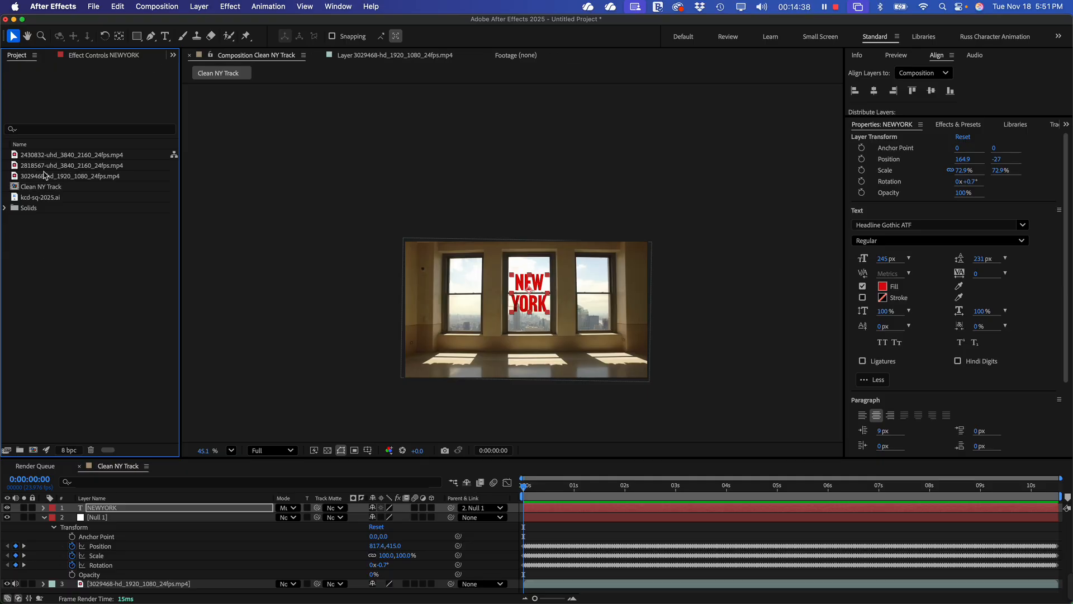
pyautogui.click(44, 175)
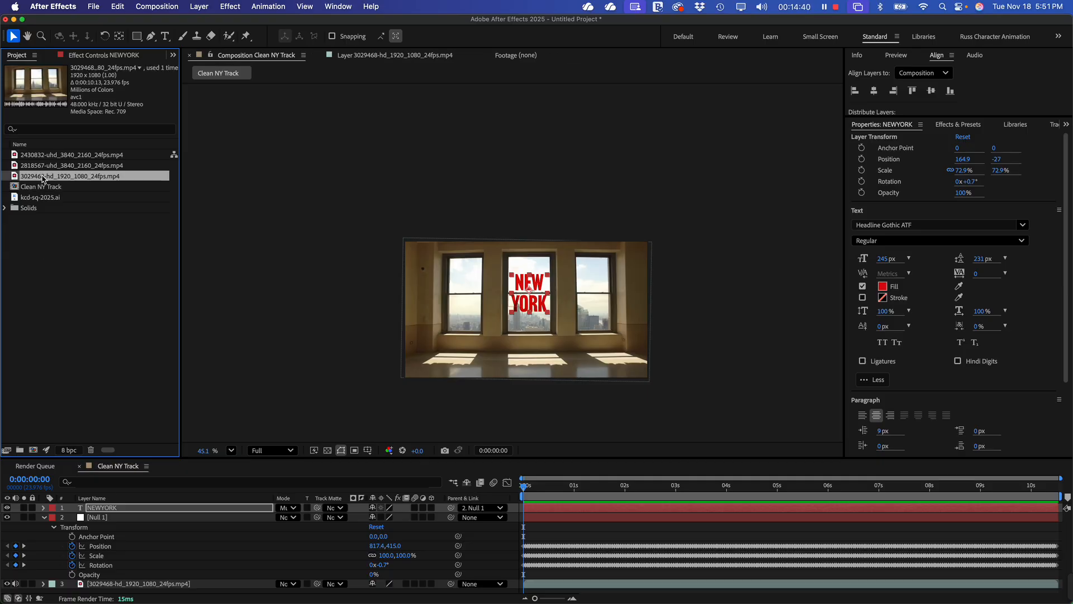
pyautogui.rightClick(43, 179)
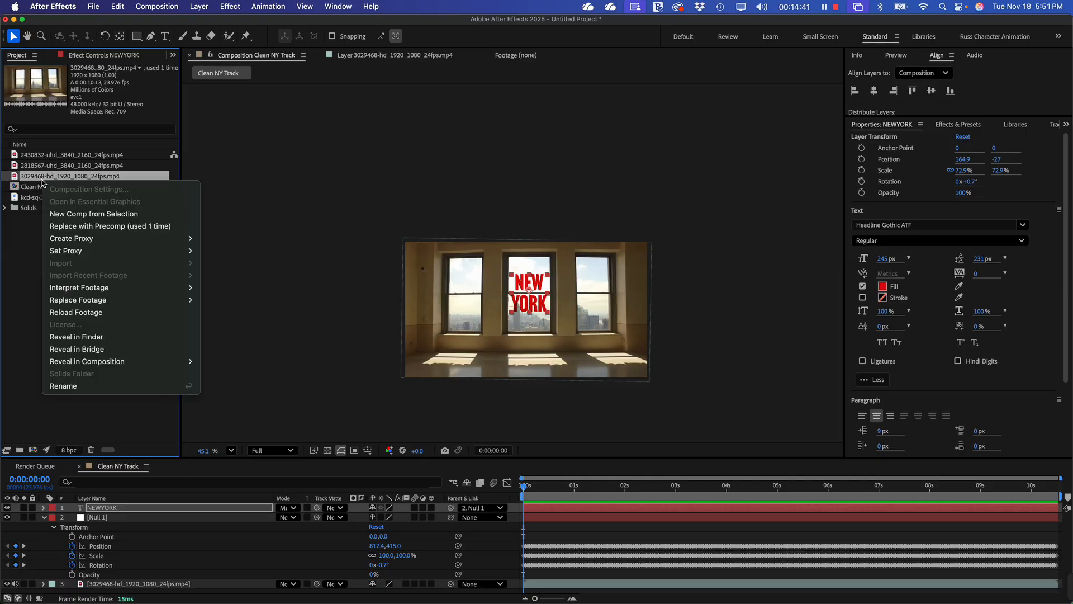
pyautogui.click(95, 214)
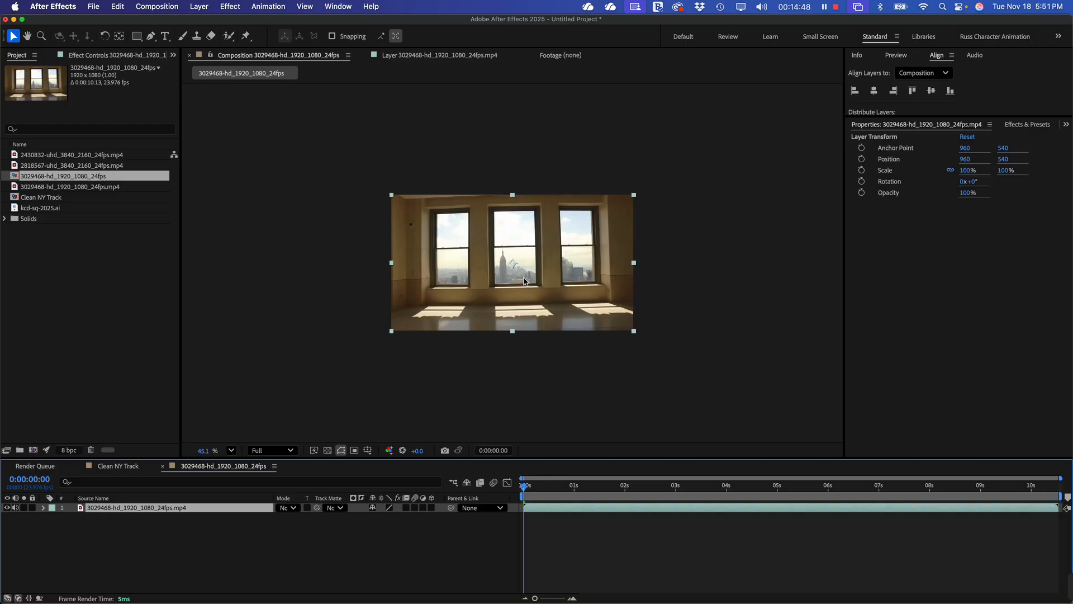
# - Examine the middle window's frame, crossbar and skyline closely for details suitable for tracking
pyautogui.scroll(10, 524, 280)
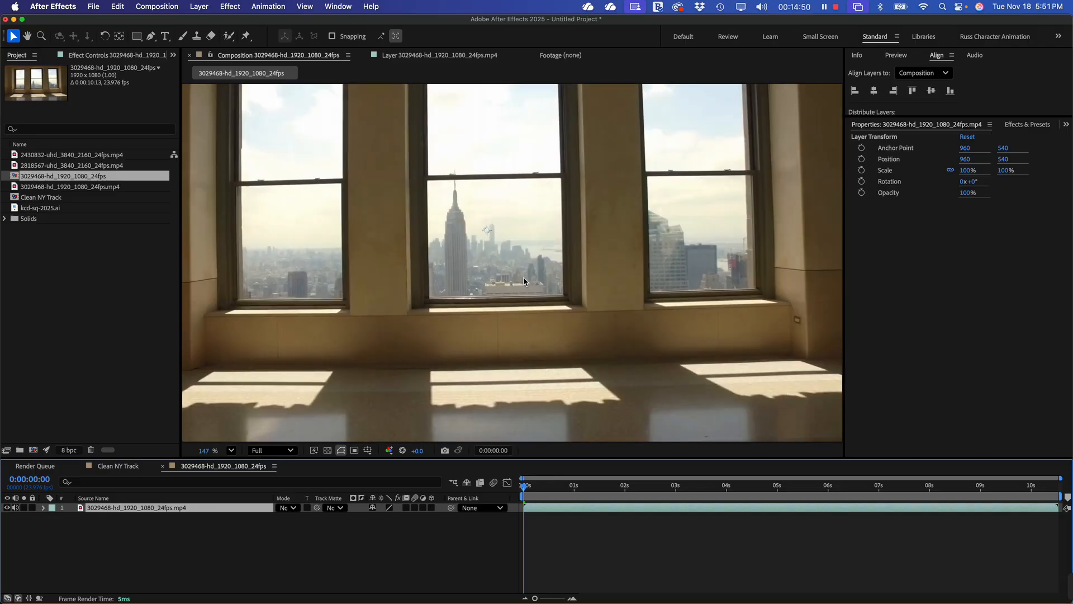
pyautogui.scroll(3, 469, 320)
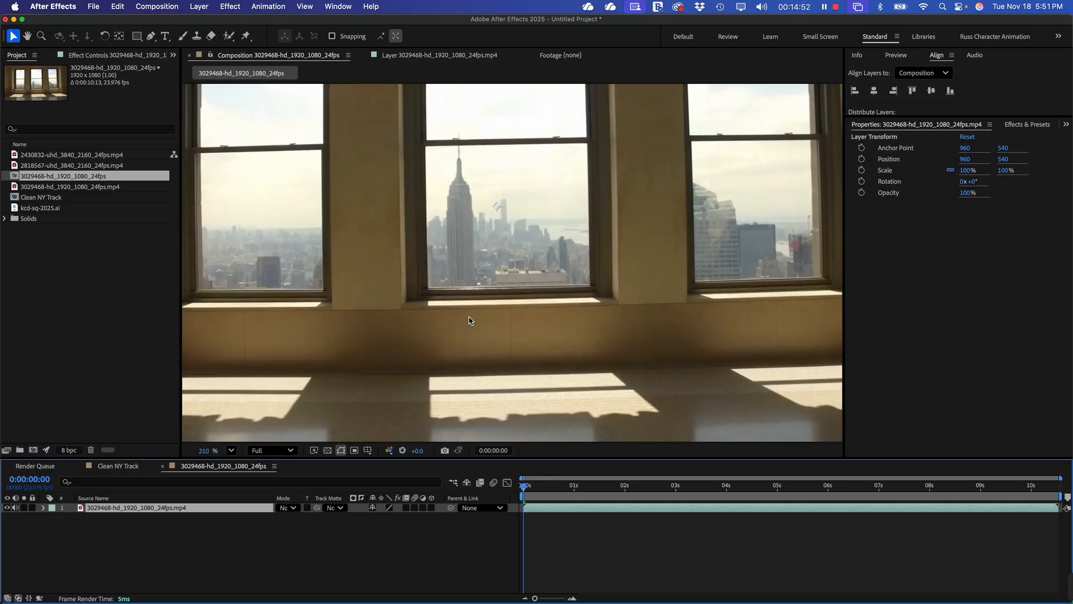
pyautogui.scroll(7, 469, 320)
pyautogui.scroll(-7, 469, 321)
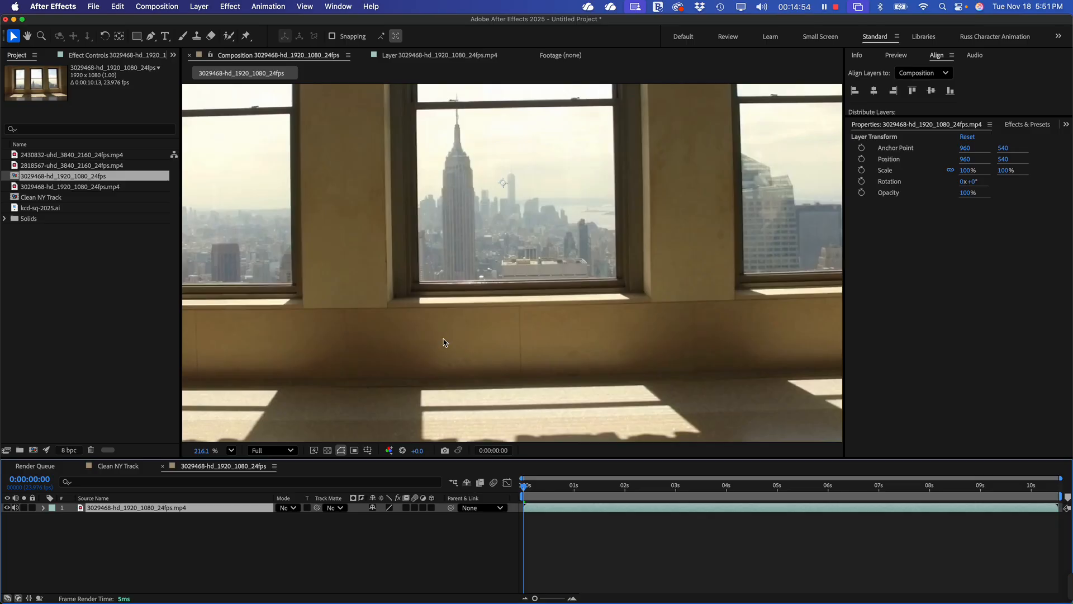
pyautogui.scroll(3, 443, 342)
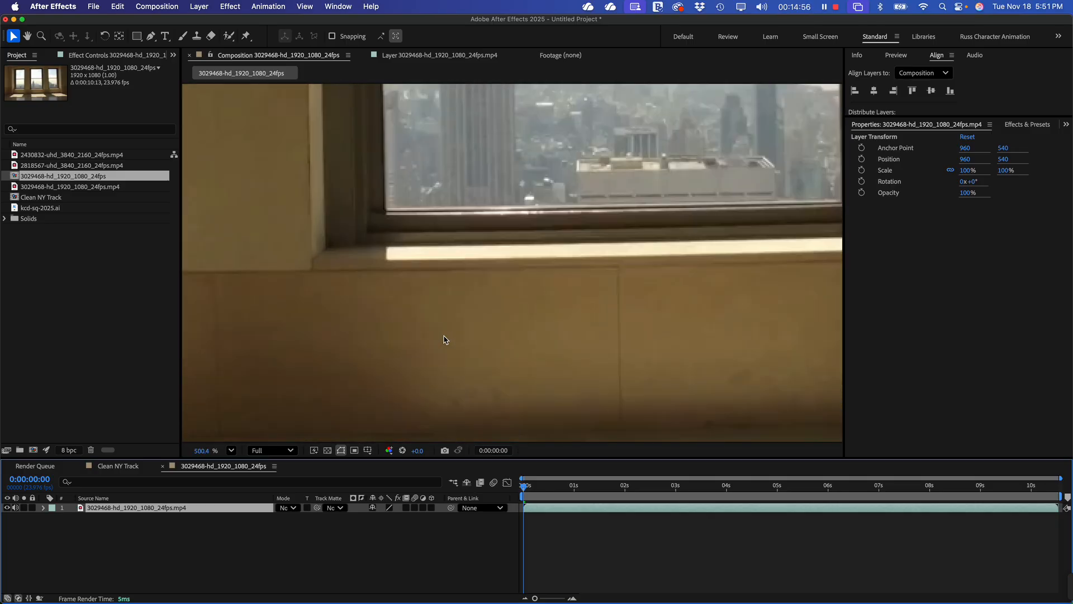
pyautogui.scroll(-4, 444, 339)
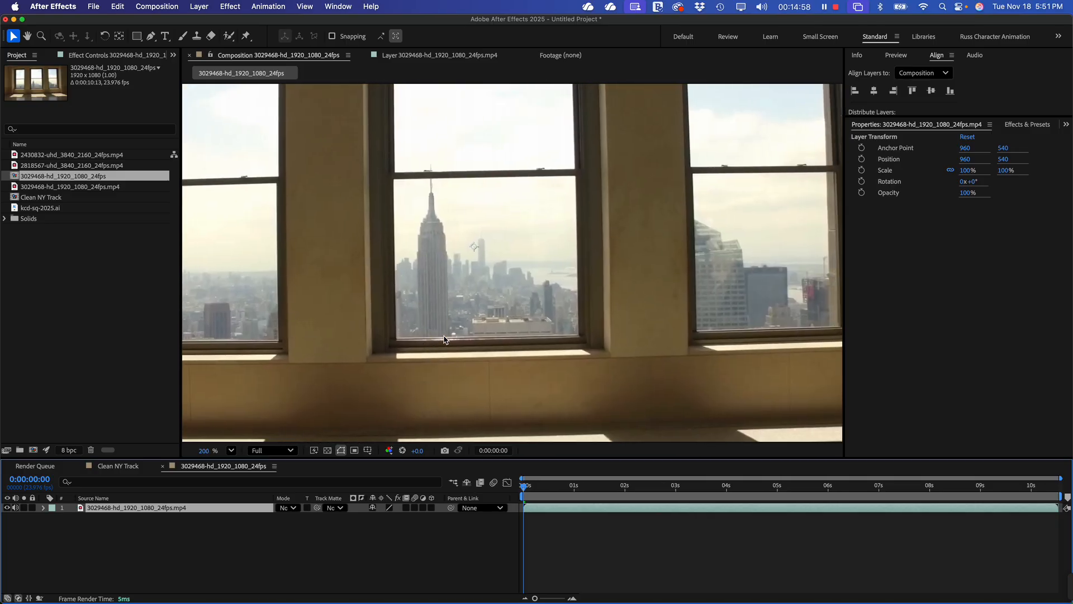
pyautogui.scroll(5, 444, 339)
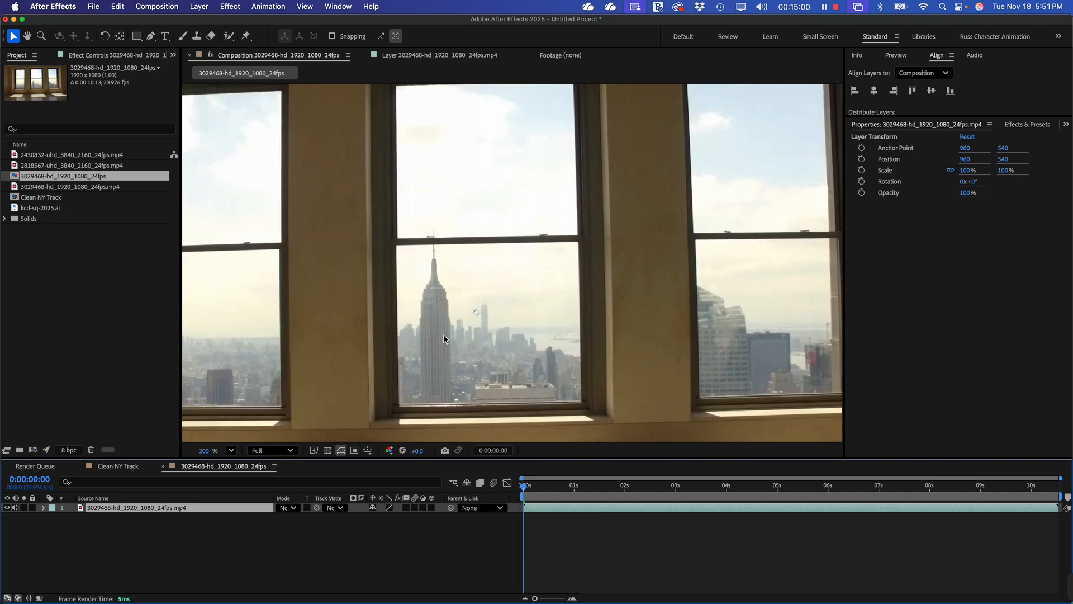
pyautogui.scroll(8, 446, 339)
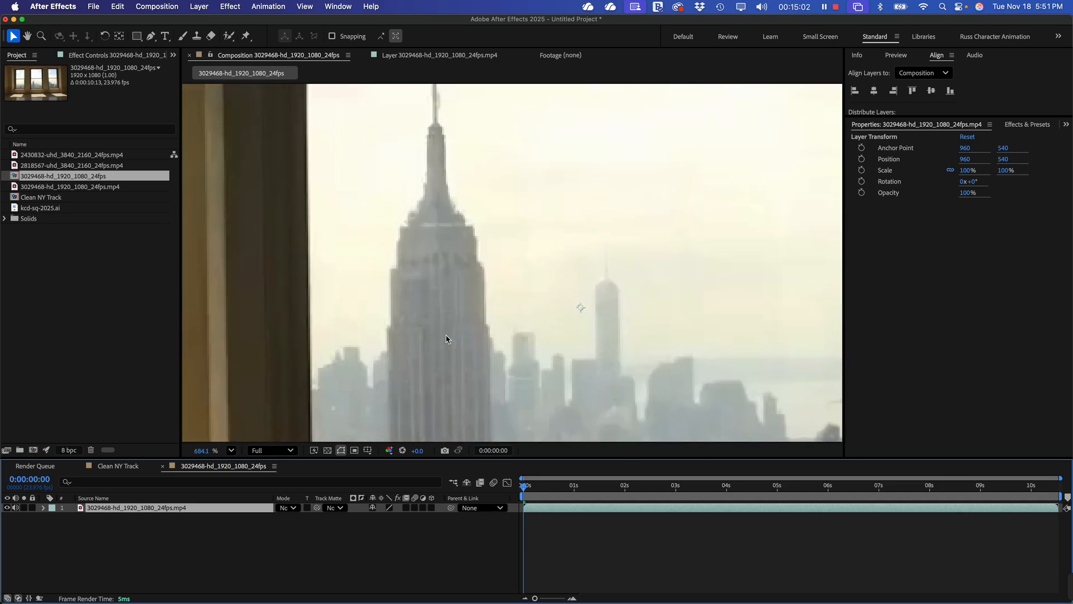
pyautogui.hscroll(3, 446, 339)
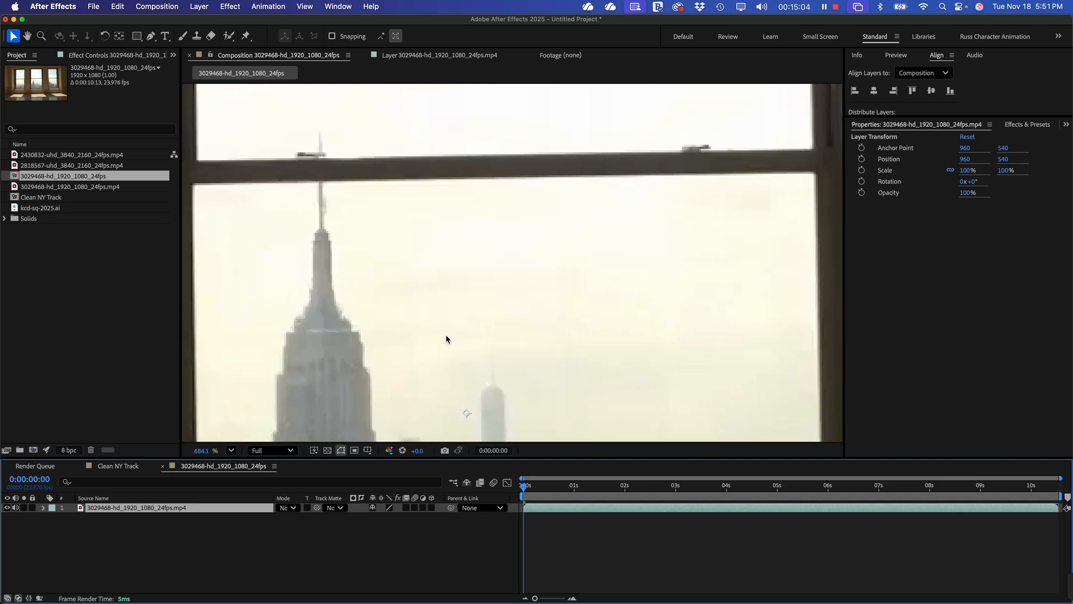
pyautogui.click(278, 205)
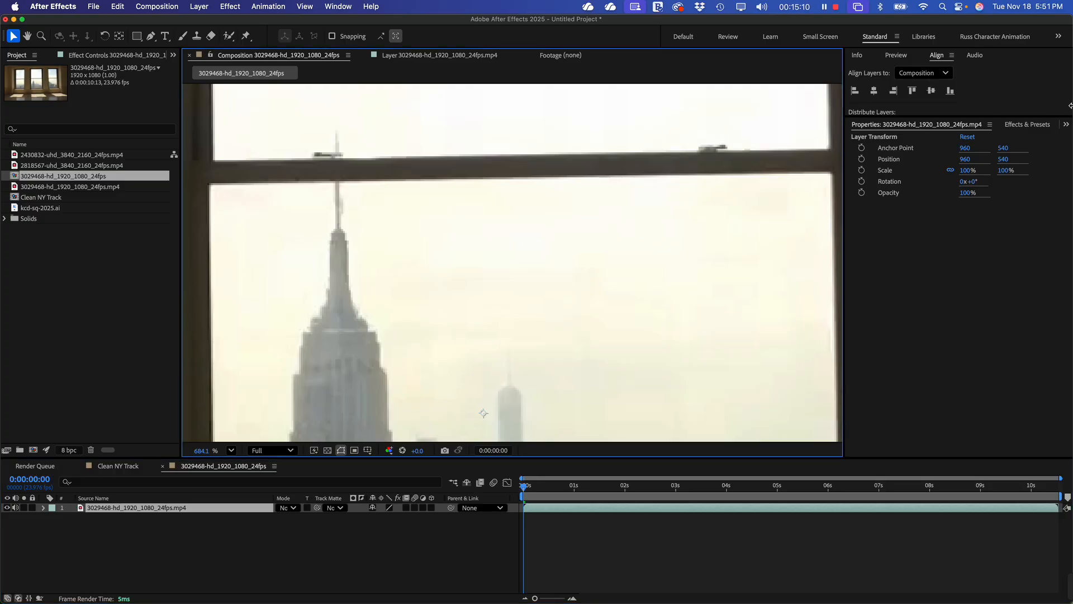
# - Start a new motion track on the 3029468-hd_1920_1080_24fps.mp4 layer with position, rotation and scale tracking enabled
pyautogui.click(1066, 124)
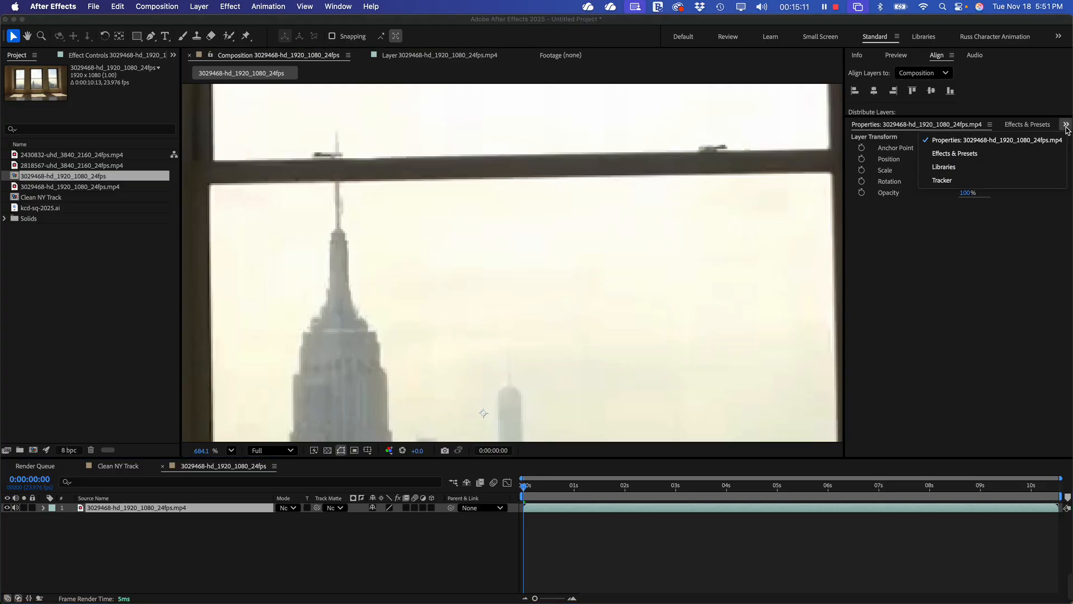
pyautogui.click(970, 180)
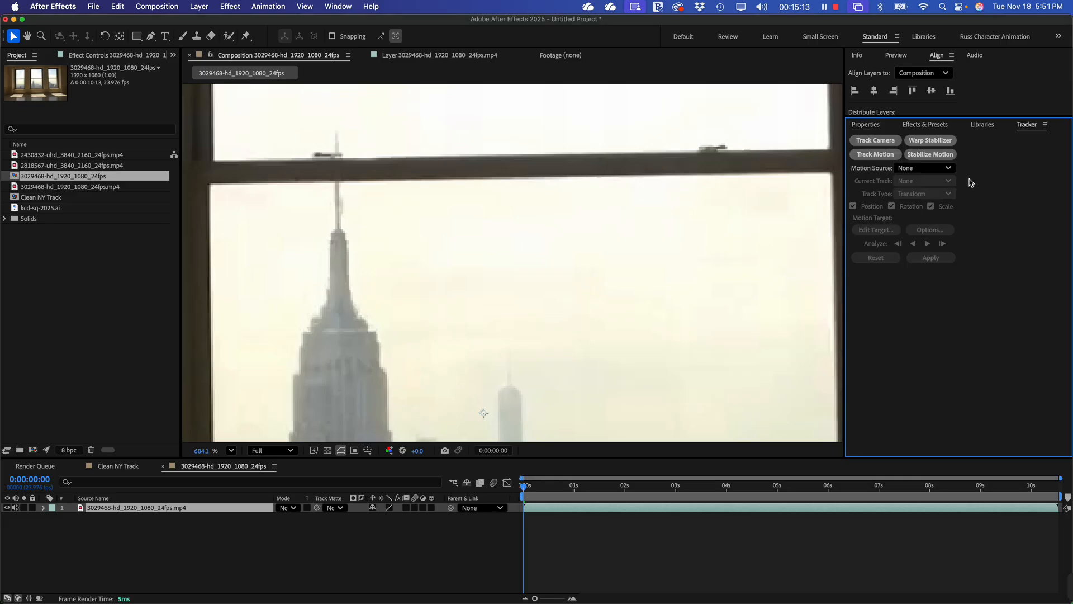
pyautogui.click(884, 159)
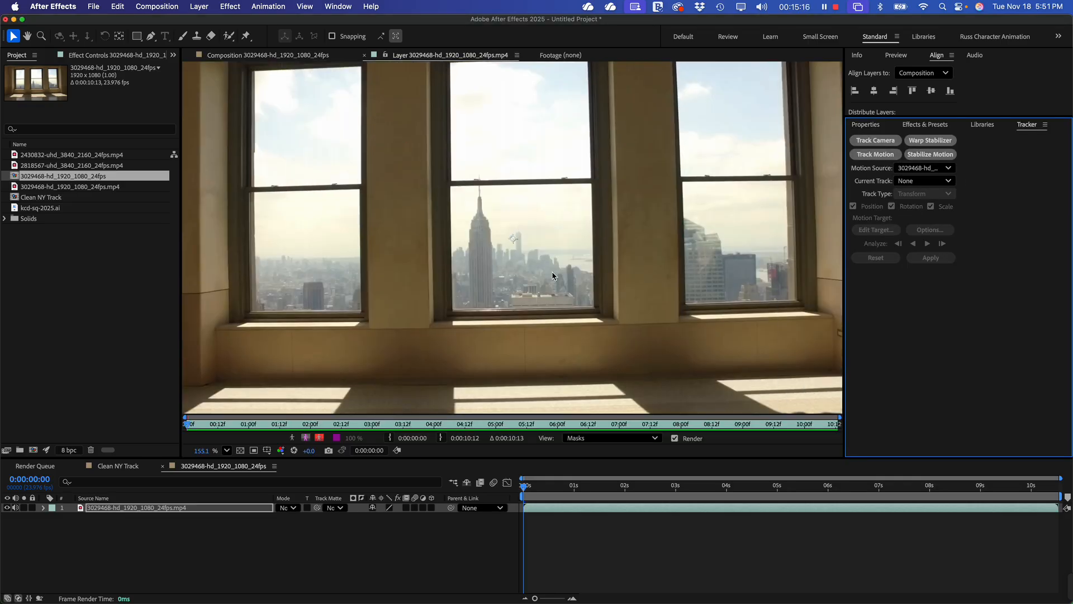
pyautogui.scroll(5, 480, 214)
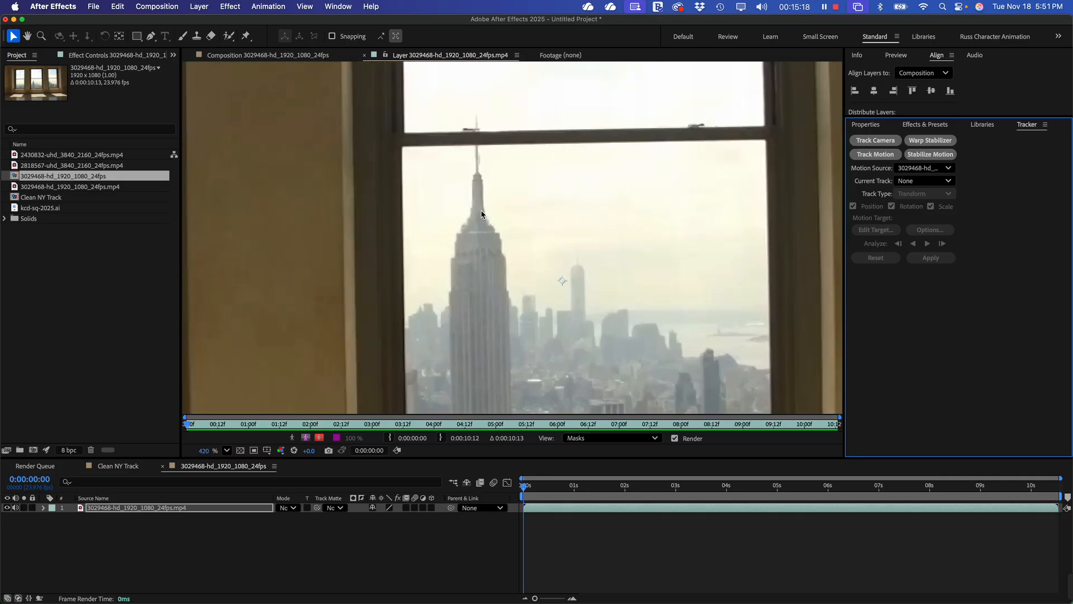
pyautogui.scroll(3, 481, 215)
pyautogui.hscroll(2, 481, 214)
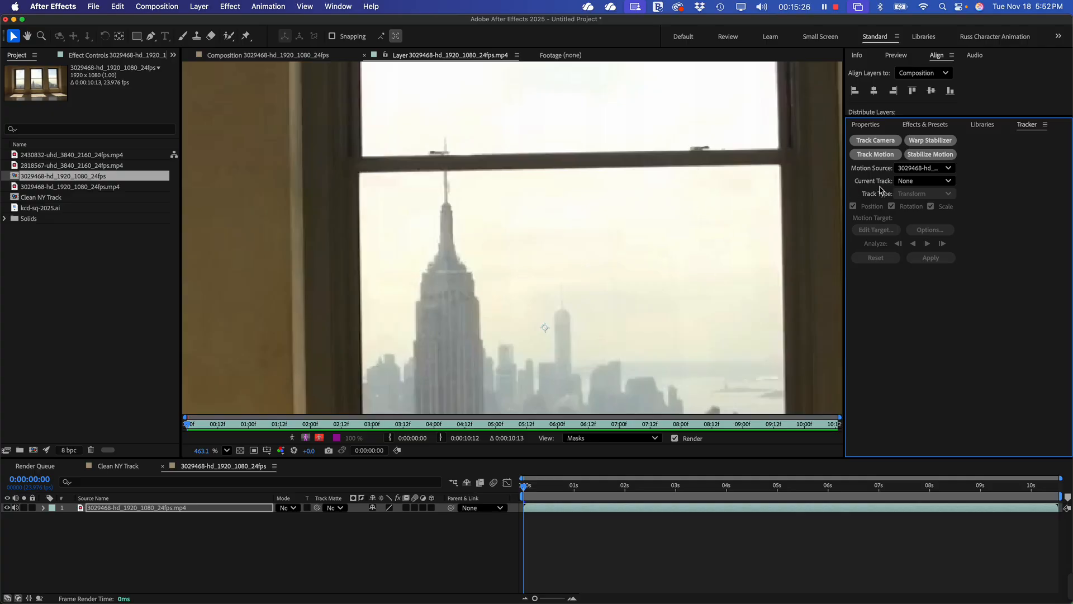
pyautogui.click(876, 159)
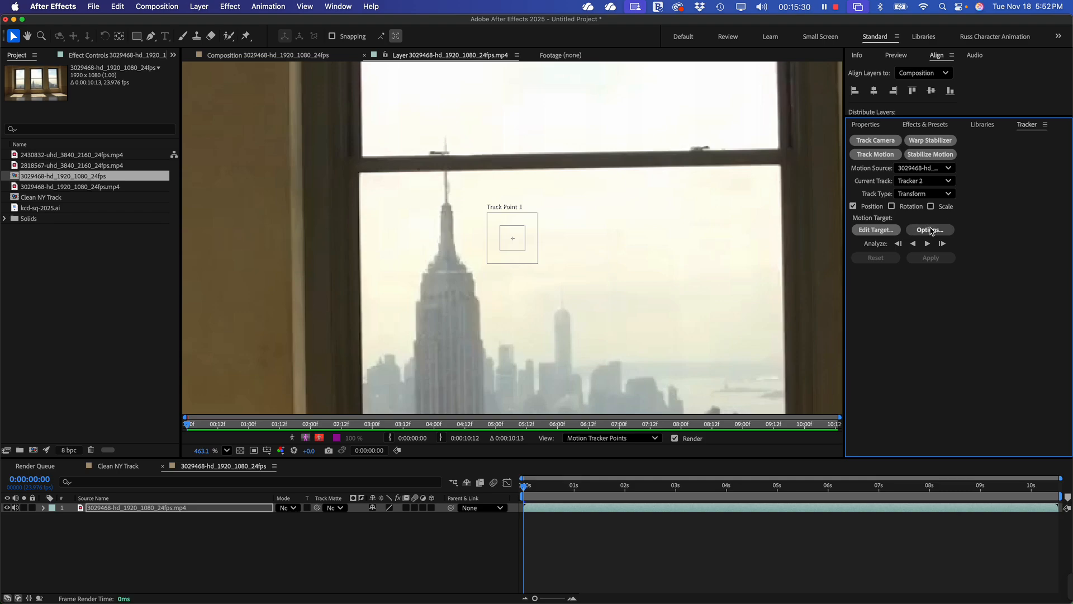
pyautogui.click(892, 206)
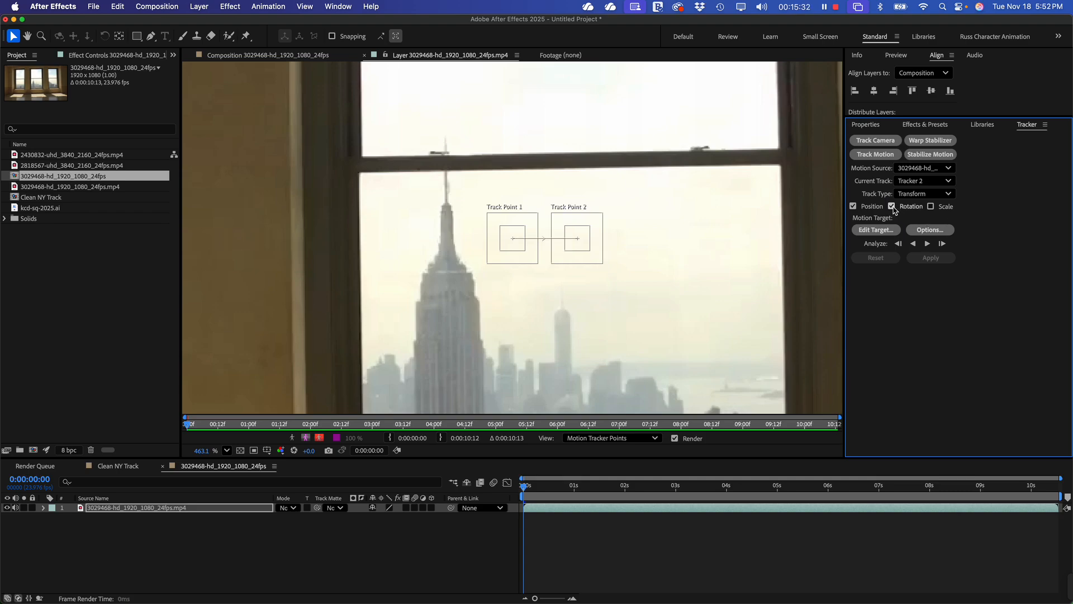
pyautogui.click(930, 206)
# - Place Track Point 1 and Track Point 2 at the left and right ends of the middle window's crossbar
pyautogui.moveTo(520, 254); pyautogui.dragTo(374, 170)
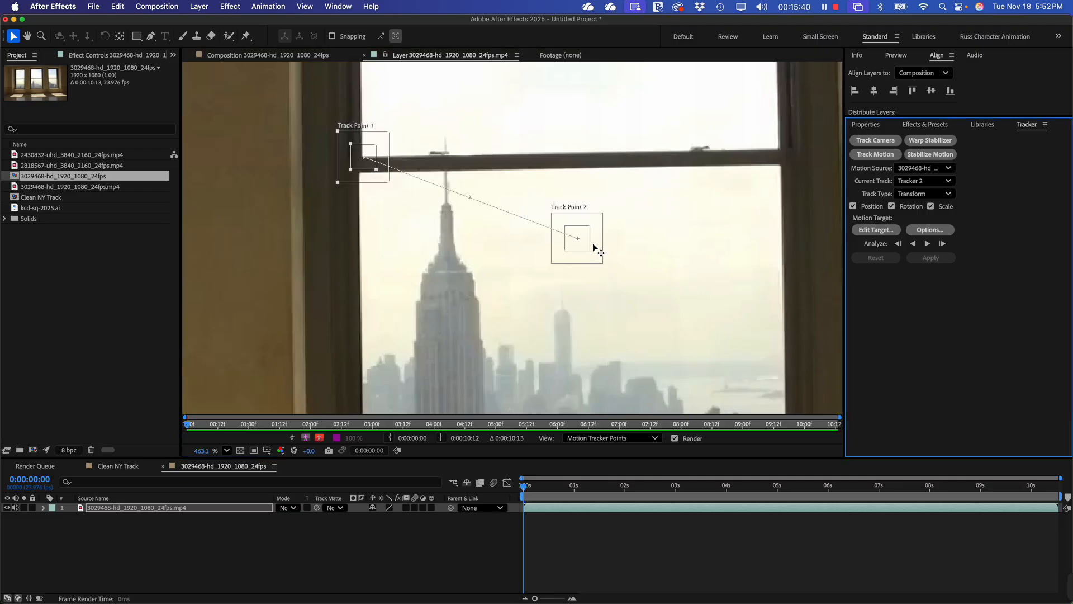
pyautogui.moveTo(592, 242); pyautogui.dragTo(789, 153)
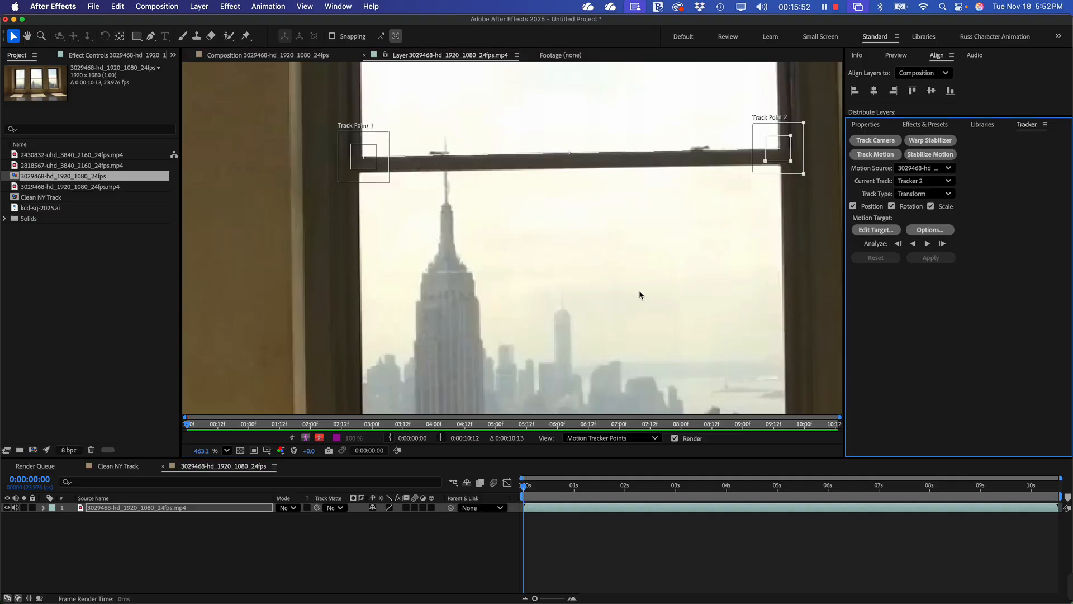
# - Try analyzing the crossbar track points forward, stop the analysis, discard it and return to the first frame
pyautogui.scroll(-8, 639, 291)
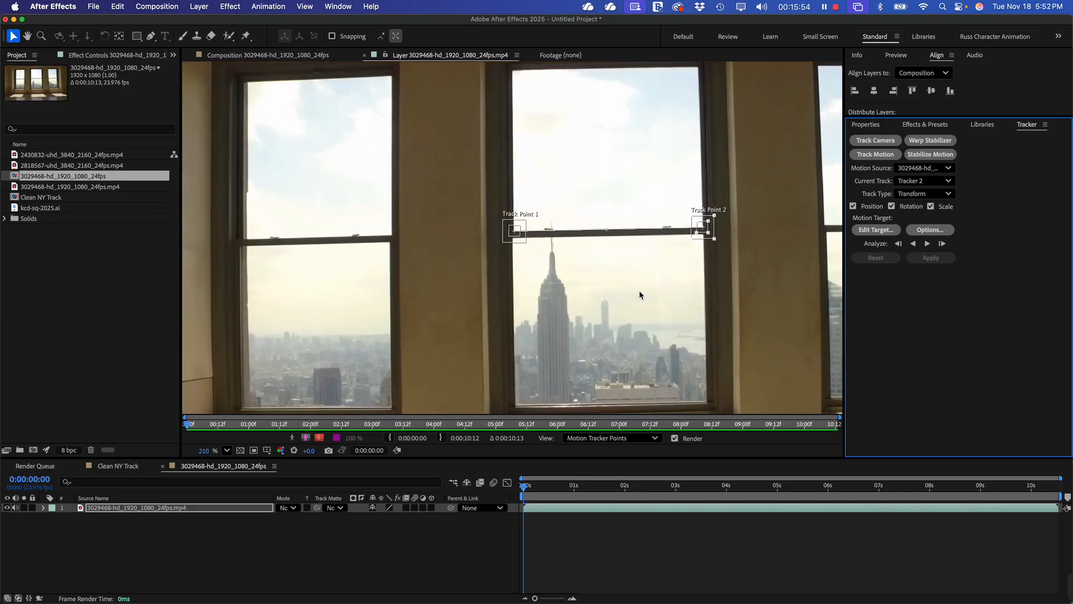
pyautogui.scroll(-3, 639, 291)
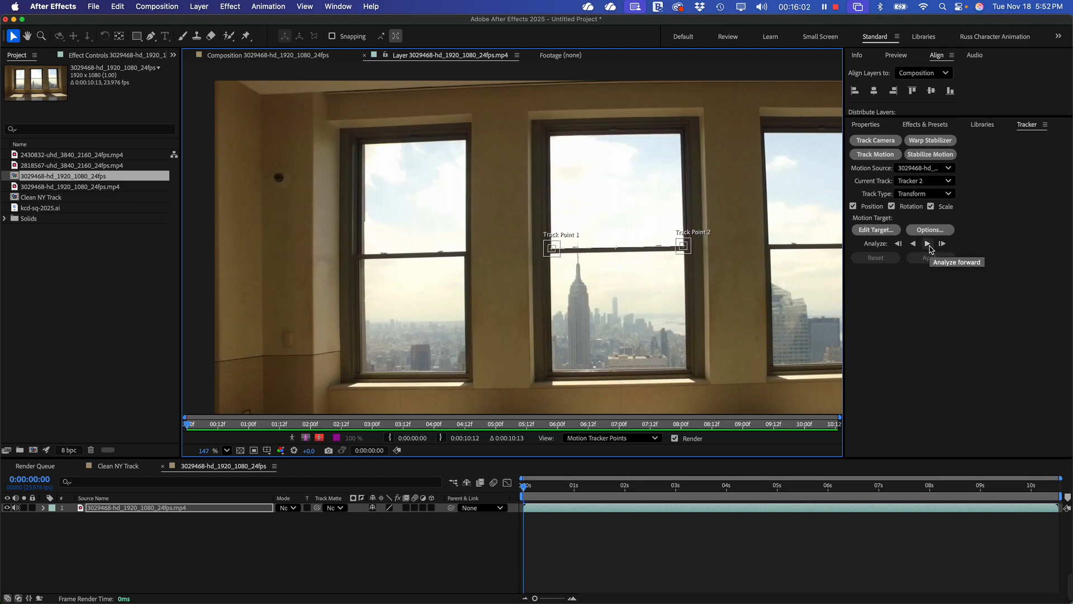
pyautogui.scroll(-3, 619, 296)
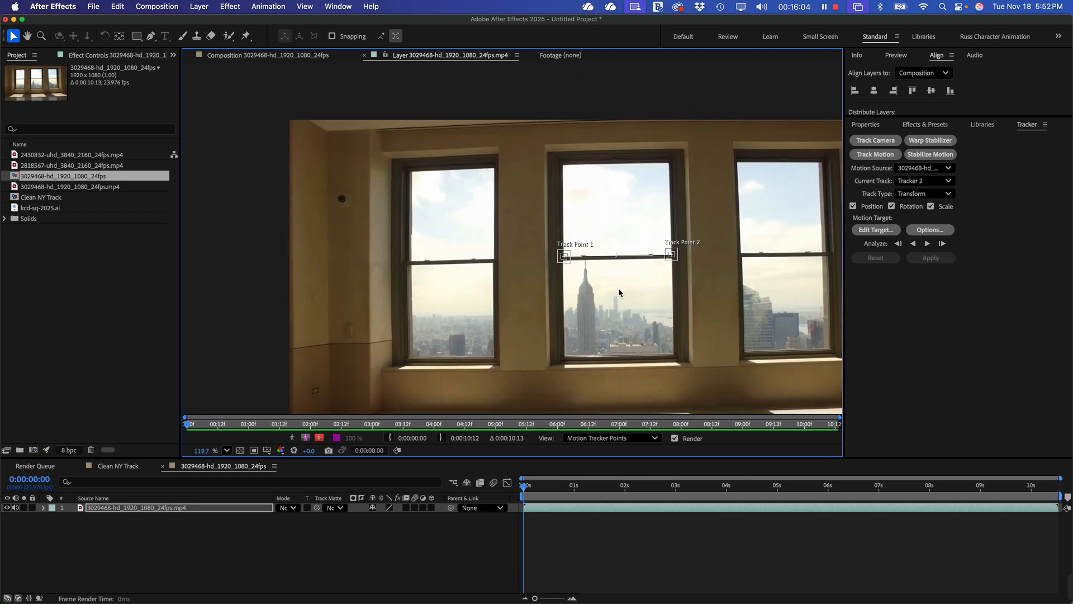
pyautogui.click(927, 244)
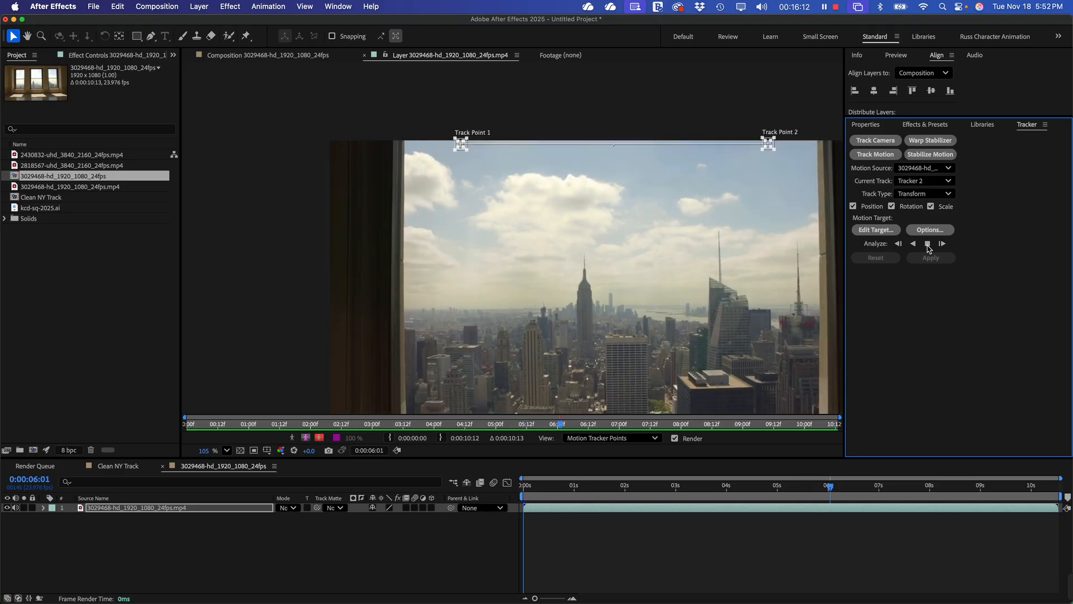
pyautogui.click(927, 244)
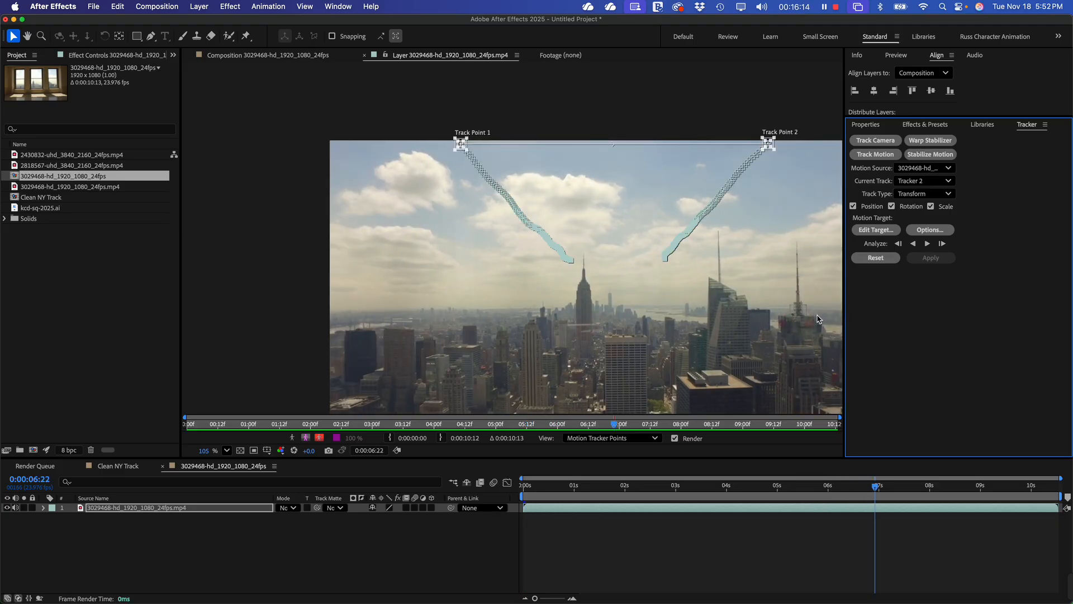
pyautogui.click(661, 361)
pyautogui.press('Home')
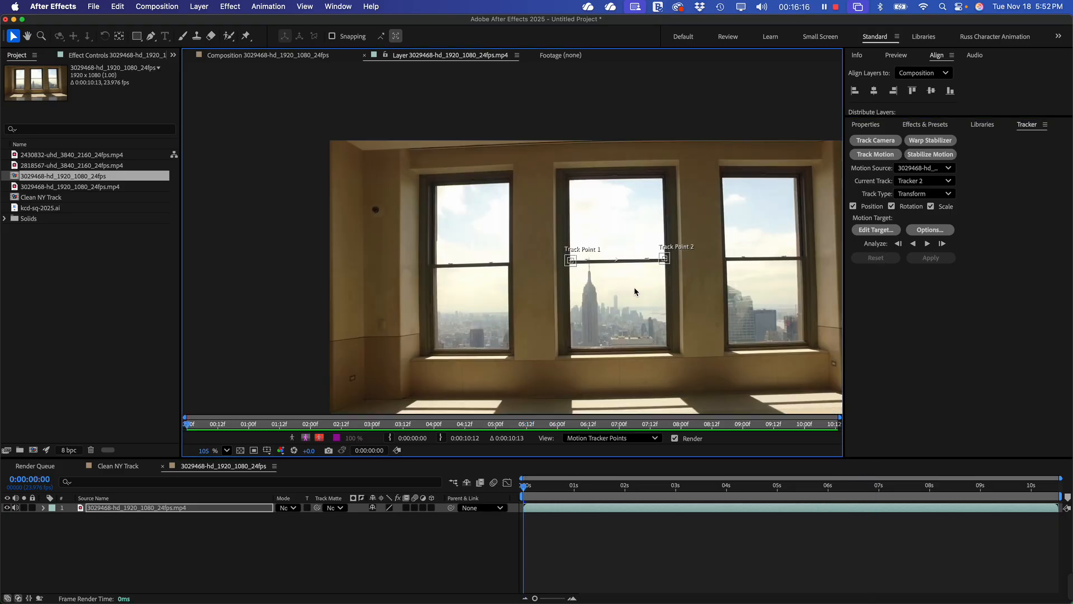
# - Move both track points down from the crossbar to opposite sides of the middle window's lower pane
pyautogui.scroll(10, 634, 291)
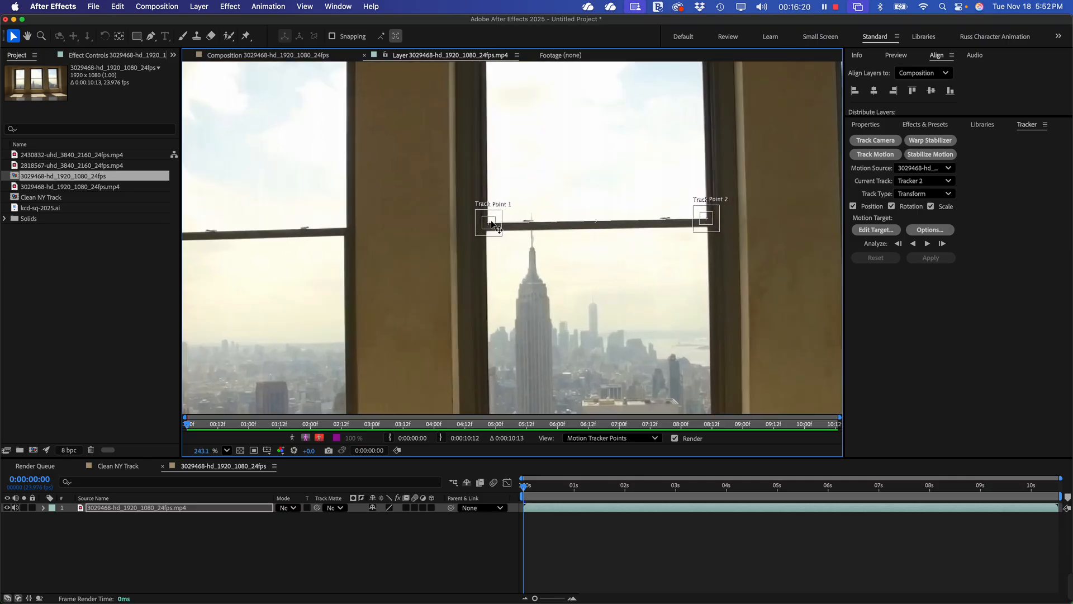
pyautogui.moveTo(491, 222); pyautogui.dragTo(501, 376)
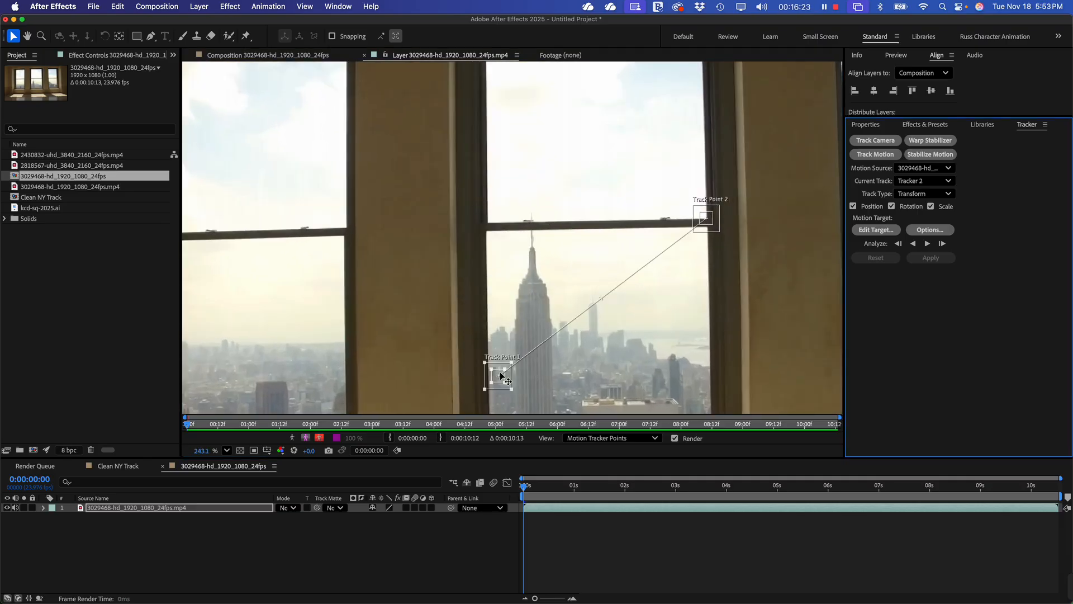
pyautogui.click(704, 218)
pyautogui.moveTo(704, 219); pyautogui.dragTo(695, 371)
# - Align Track Point 2 with the middle window's lower-right corner and Track Point 1 with its lower-left corner
pyautogui.scroll(-3, 694, 371)
pyautogui.scroll(-3, 694, 371)
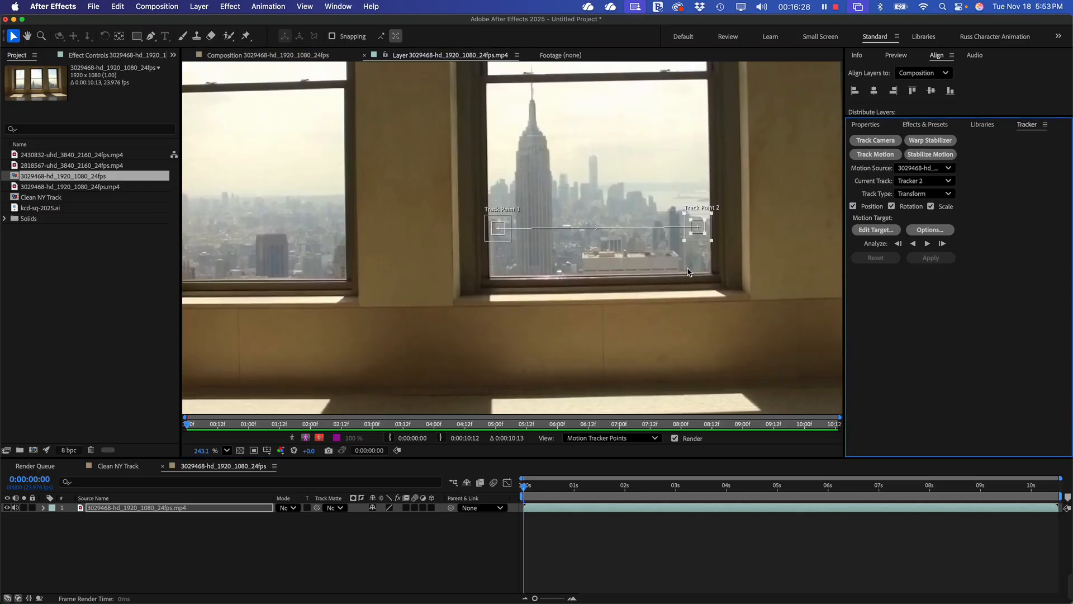
pyautogui.scroll(8, 722, 239)
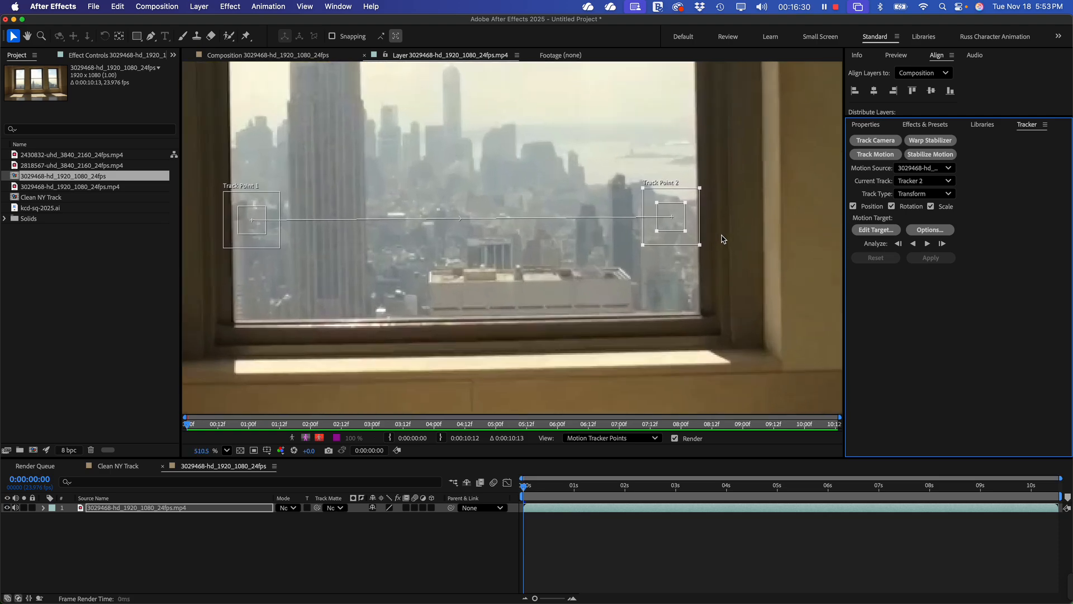
pyautogui.moveTo(671, 221); pyautogui.dragTo(696, 325)
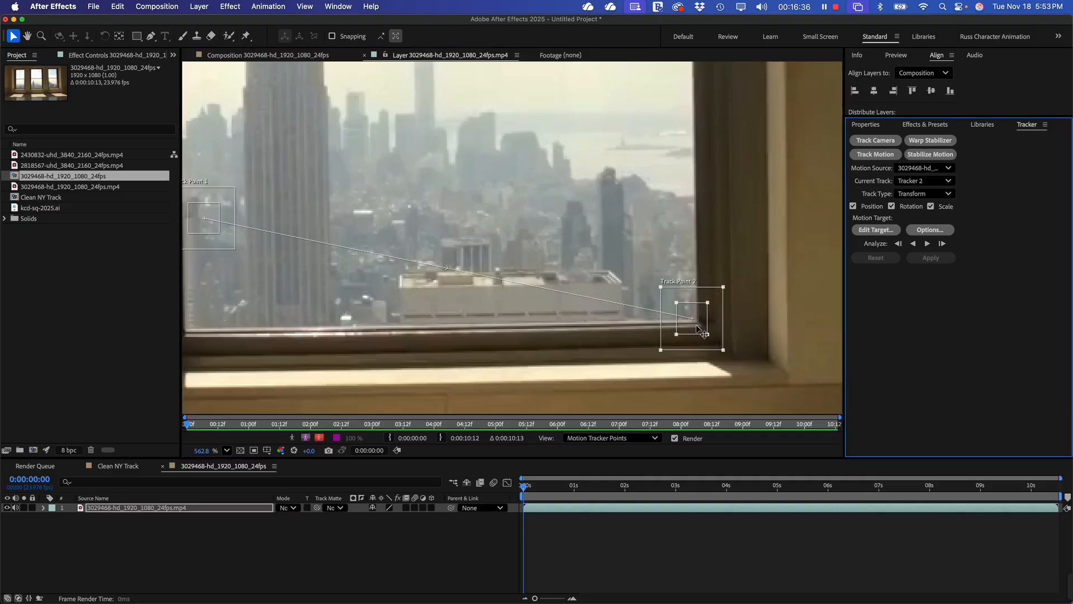
pyautogui.hscroll(-5, 474, 302)
pyautogui.hscroll(-3, 474, 306)
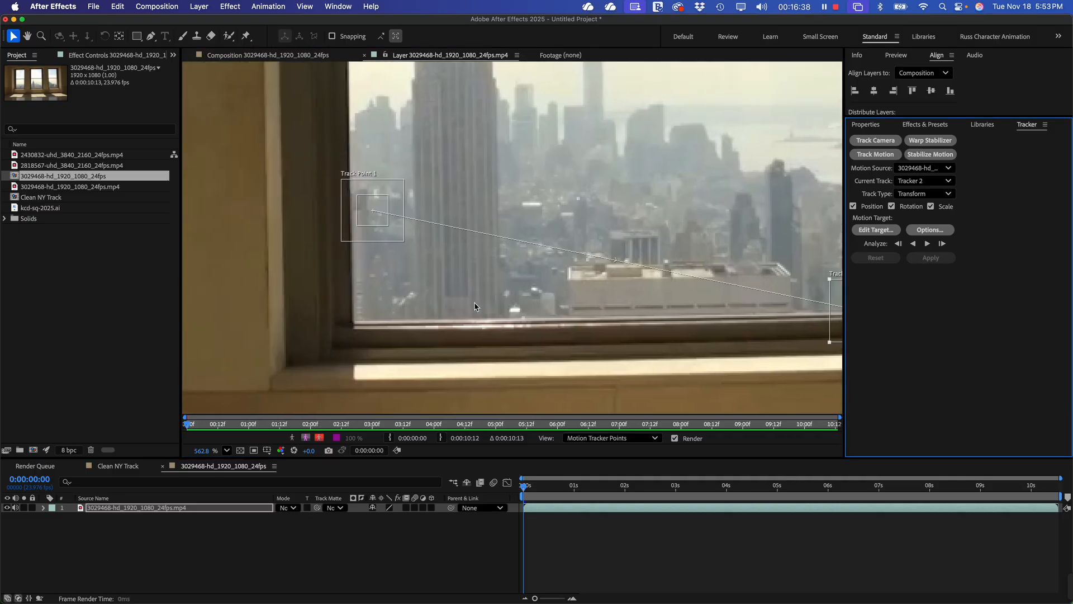
pyautogui.moveTo(364, 218); pyautogui.dragTo(348, 327)
# - Analyze the track points at the middle window's lower corners forward from the first frame
pyautogui.scroll(9, 538, 243)
pyautogui.hscroll(4, 538, 242)
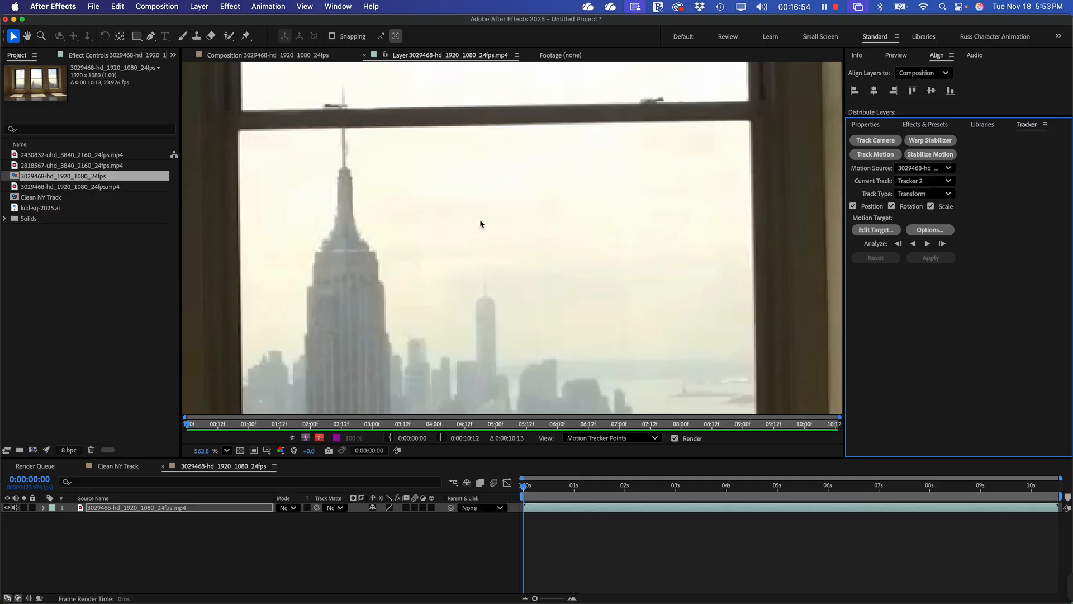
pyautogui.scroll(-8, 479, 219)
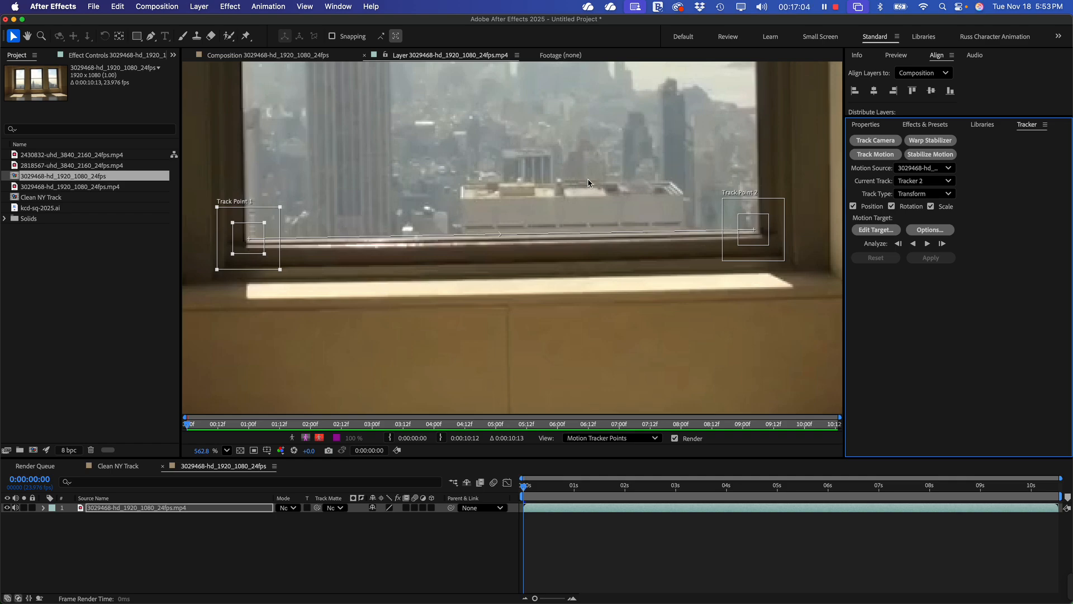
pyautogui.scroll(-10, 536, 210)
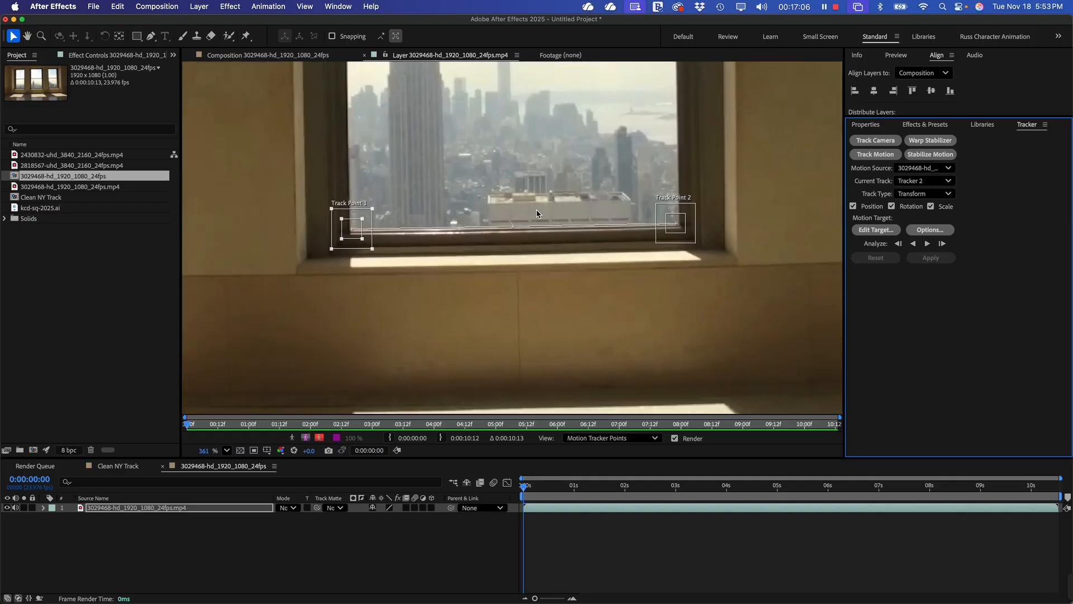
pyautogui.scroll(-2, 537, 213)
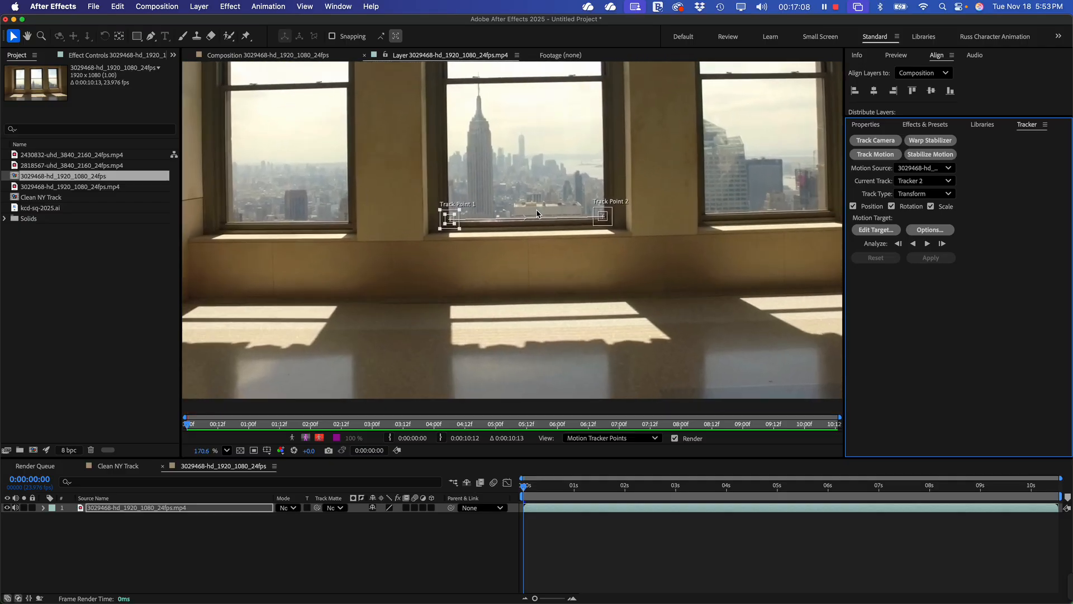
pyautogui.scroll(3, 536, 213)
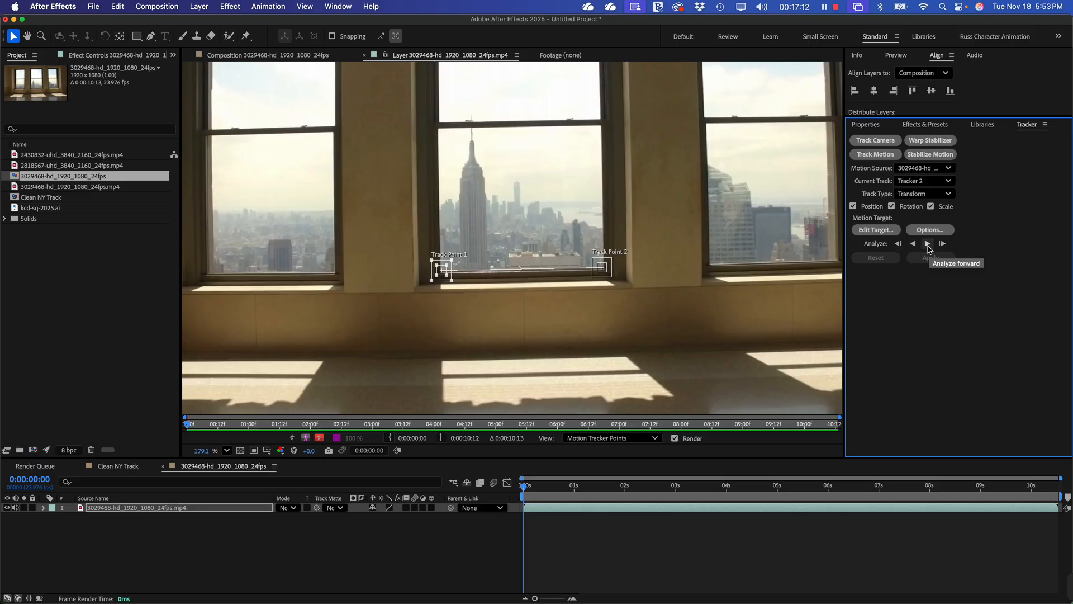
pyautogui.scroll(-1, 796, 296)
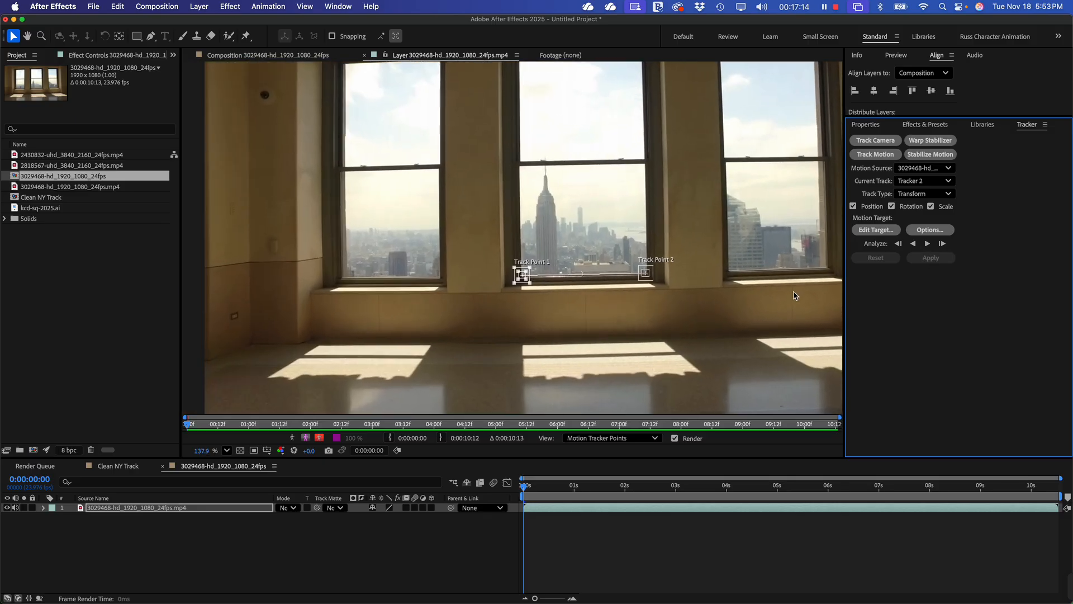
pyautogui.hscroll(5, 796, 295)
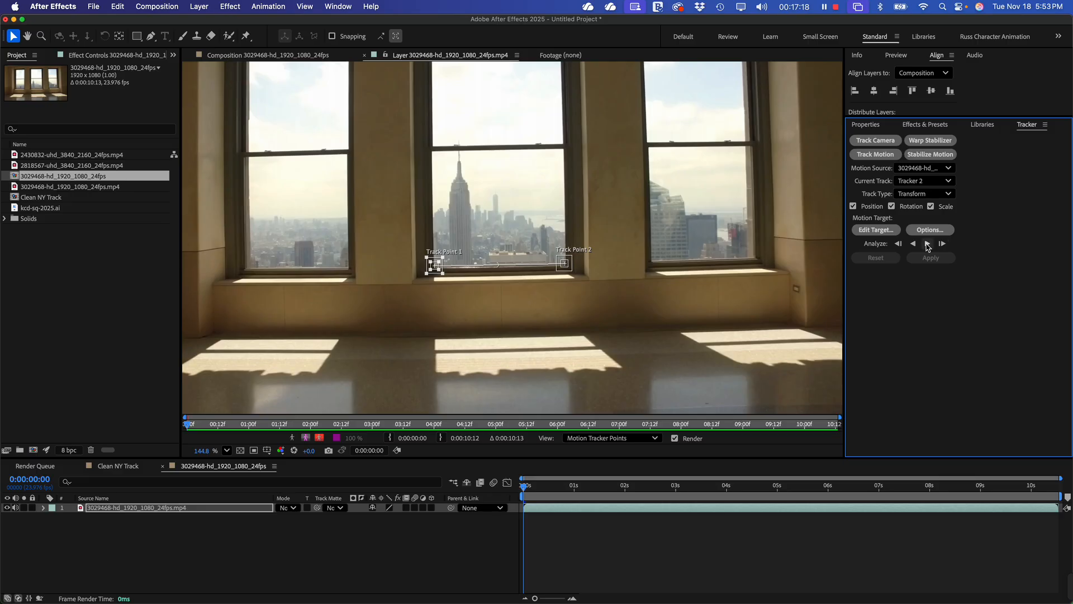
pyautogui.click(927, 246)
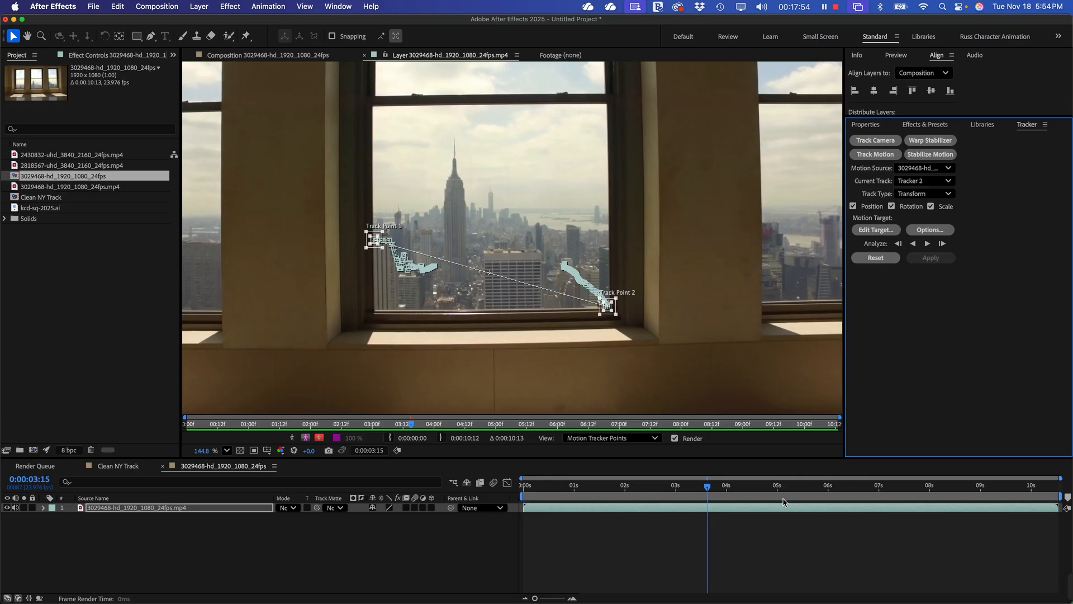
# - Go back to 0:00:00:15 and examine closely how Track Point 1 sits on the window's lower-left corner
pyautogui.click(705, 486)
pyautogui.moveTo(706, 491); pyautogui.dragTo(555, 491)
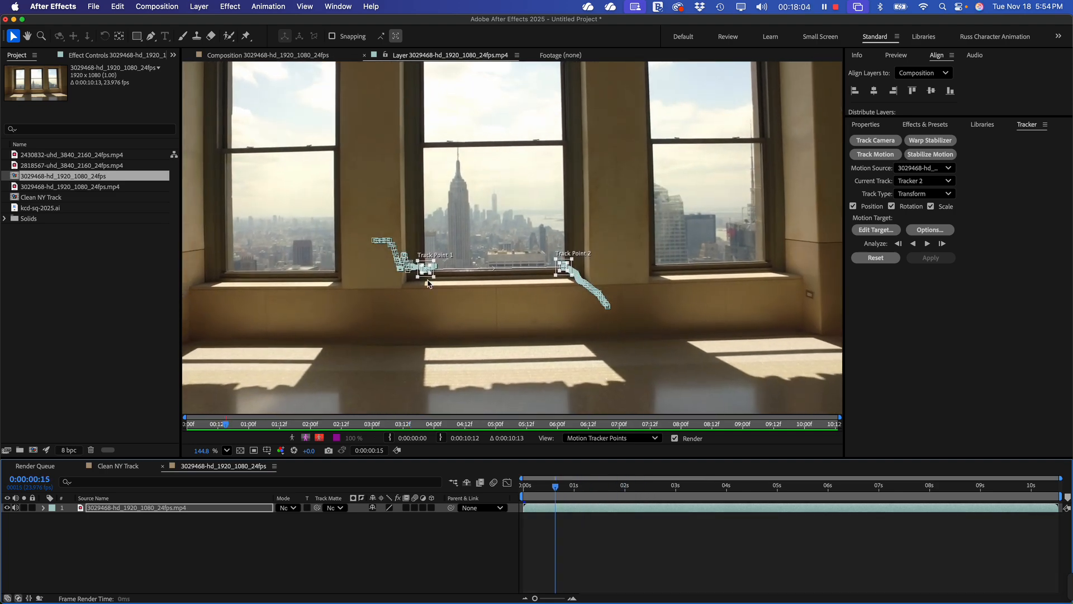
pyautogui.scroll(8, 428, 283)
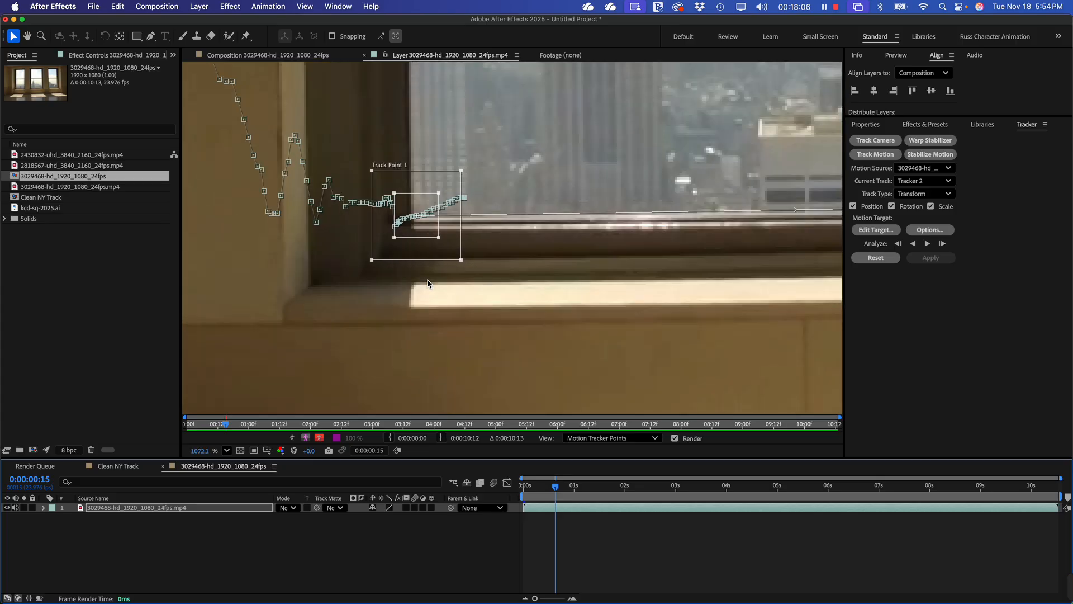
pyautogui.scroll(1, 428, 284)
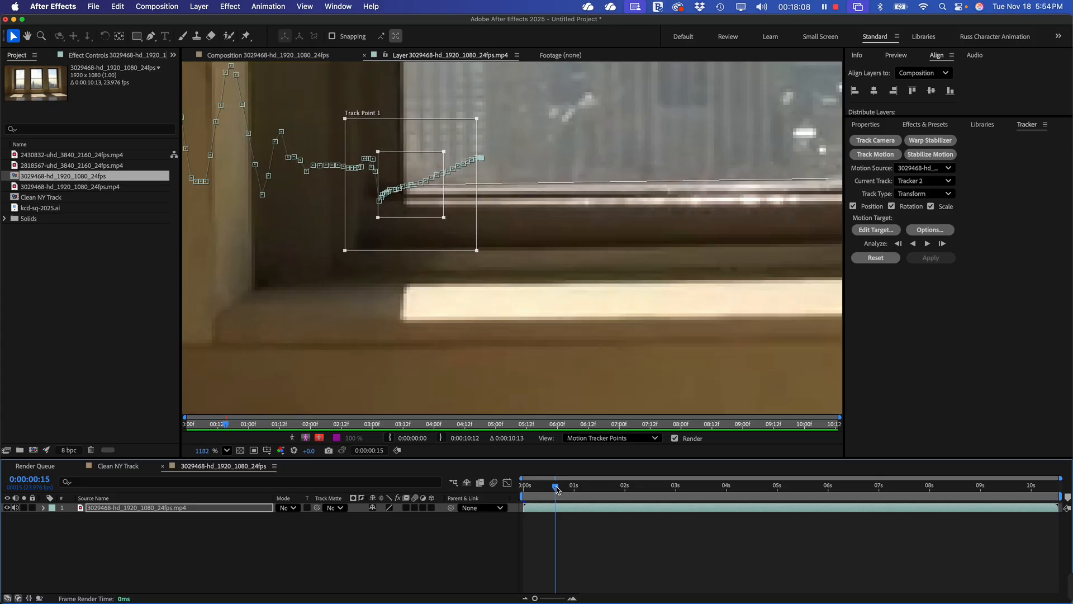
# - Realign Track Point 1 with the middle window's lower-left corner at 0:00:01:05 and 0:00:01:06
pyautogui.moveTo(556, 489); pyautogui.dragTo(585, 492)
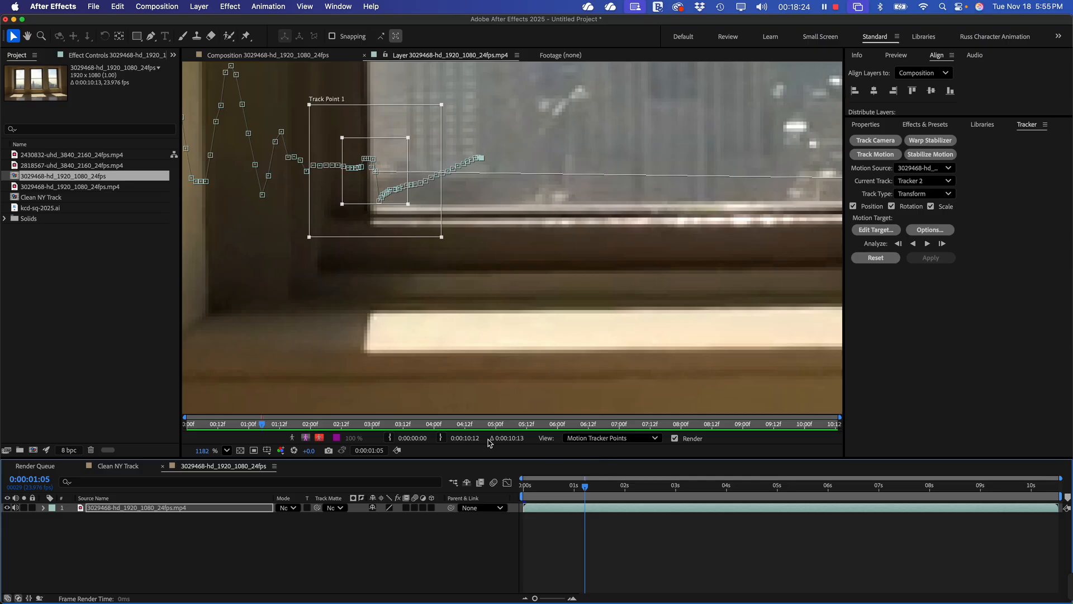
pyautogui.moveTo(390, 190); pyautogui.dragTo(389, 216)
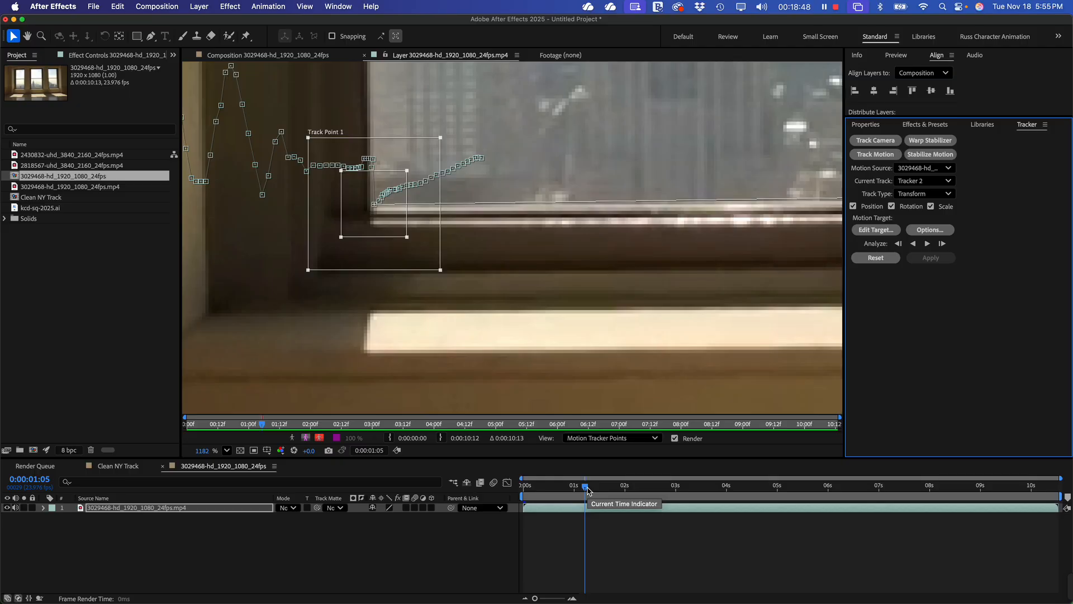
pyautogui.moveTo(588, 491); pyautogui.dragTo(590, 491)
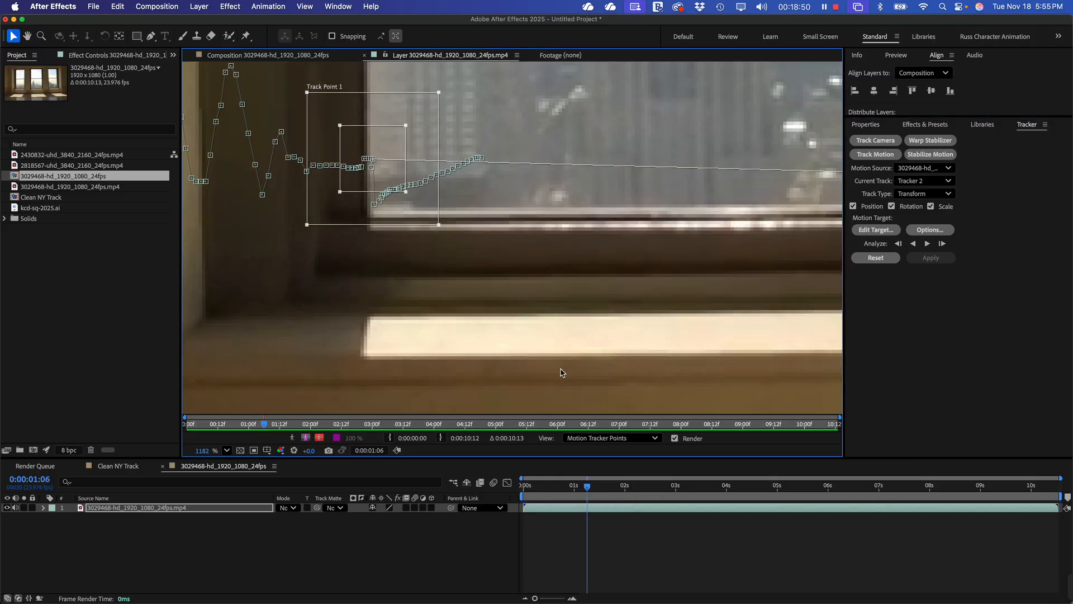
pyautogui.scroll(2, 380, 167)
pyautogui.scroll(1, 380, 168)
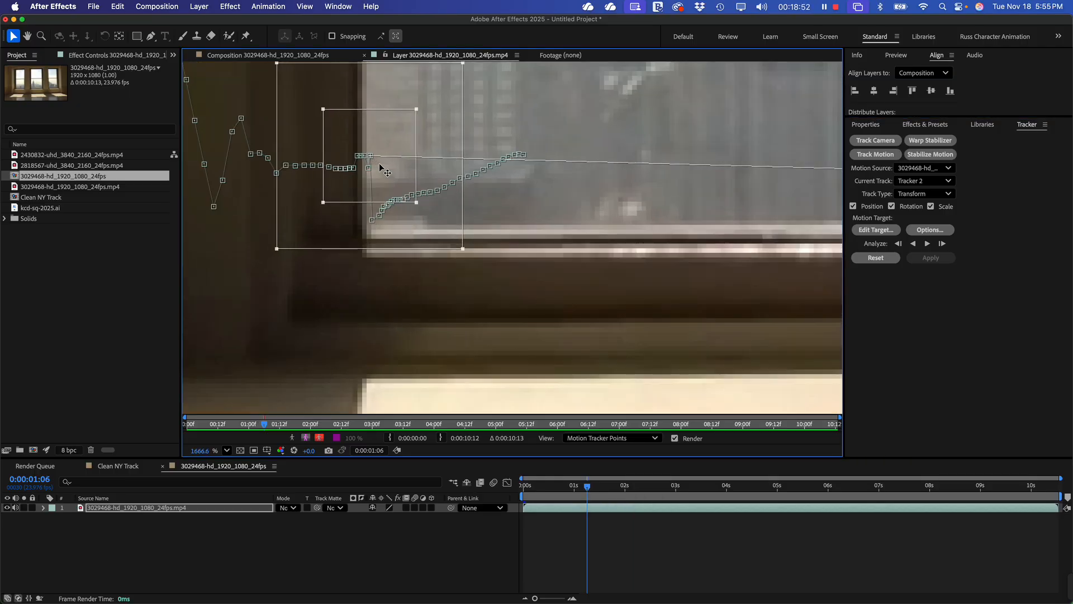
pyautogui.moveTo(380, 165); pyautogui.dragTo(379, 236)
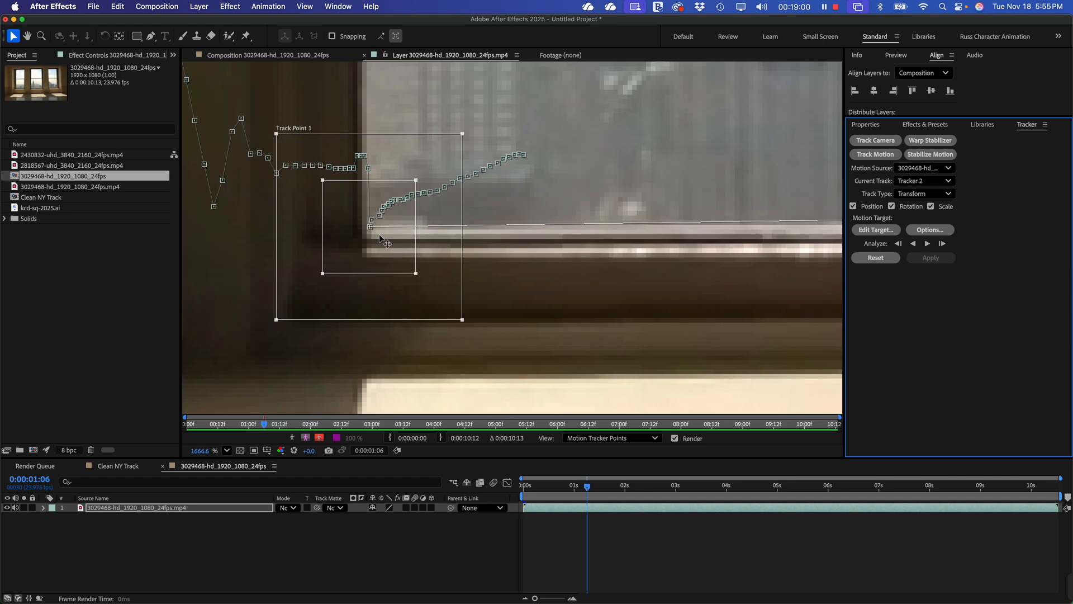
pyautogui.click(379, 237)
# - Correct Track Point 1 frame by frame onto the window's lower-left corner at 0:00:01:07, 0:00:01:08 and 0:00:01:09
pyautogui.press('pagedown')
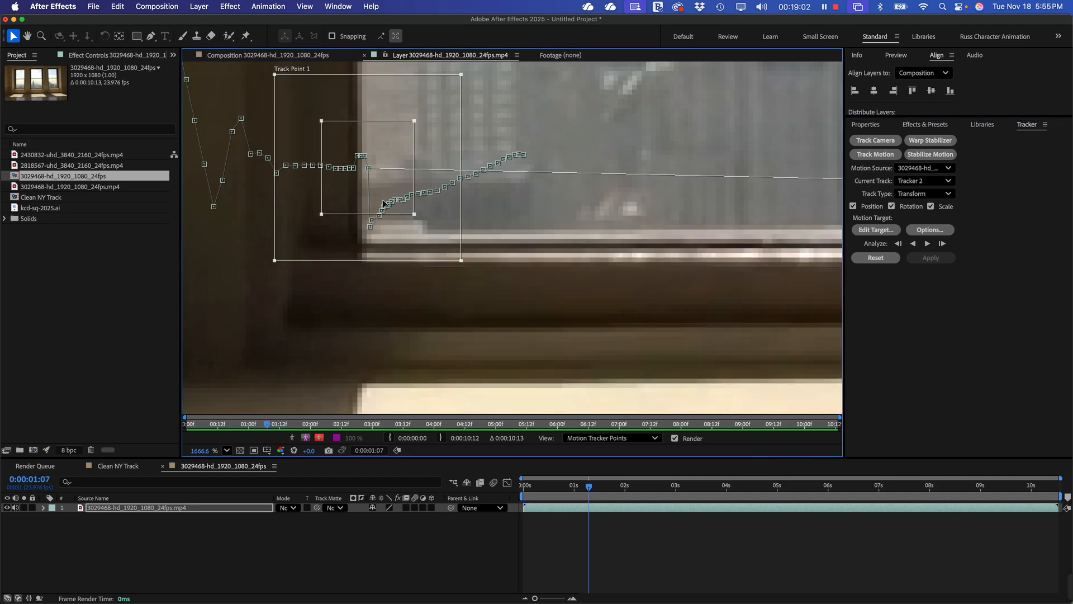
pyautogui.moveTo(381, 180); pyautogui.dragTo(376, 247)
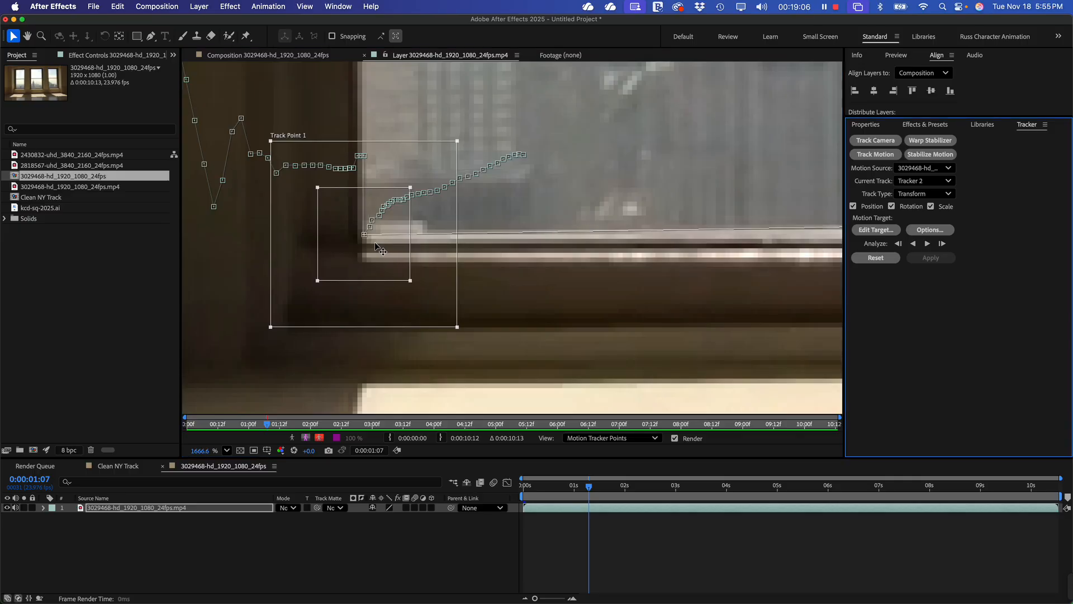
pyautogui.click(380, 249)
pyautogui.press('pagedown')
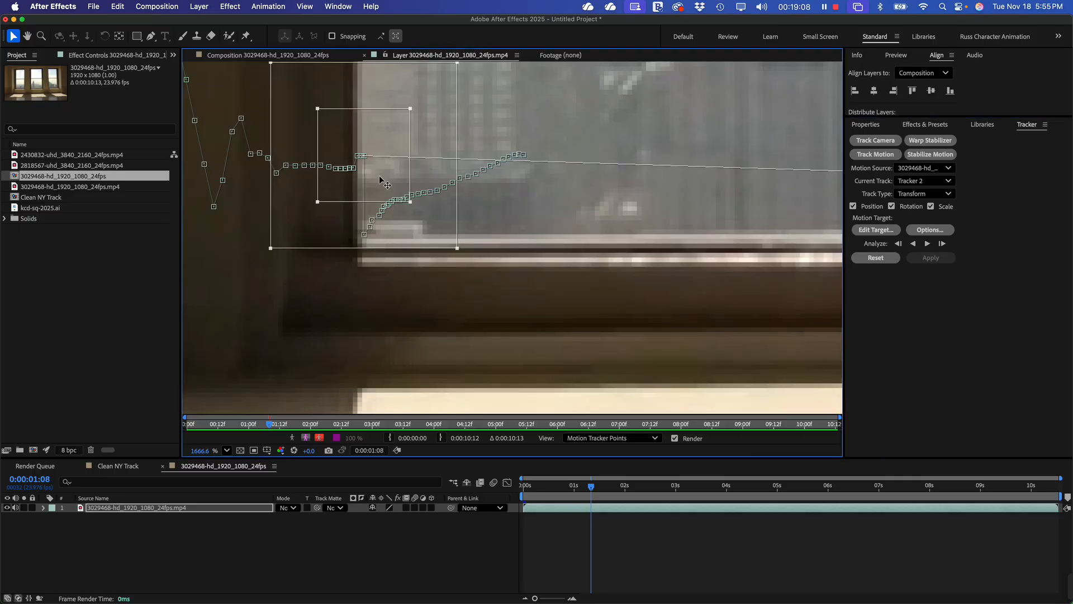
pyautogui.moveTo(376, 231); pyautogui.dragTo(376, 259)
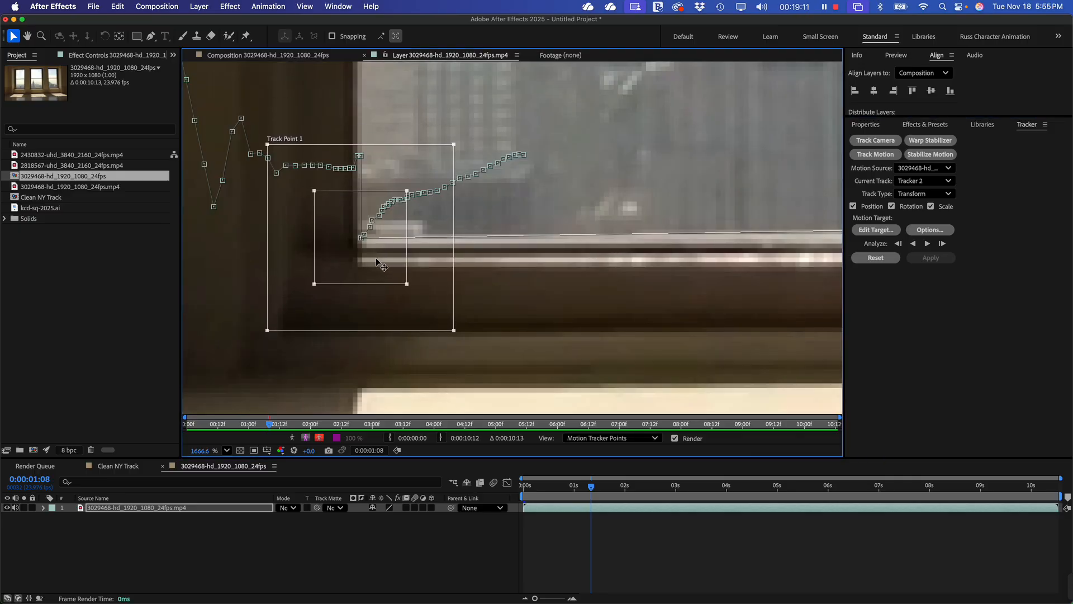
pyautogui.click(404, 234)
pyautogui.press('pagedown')
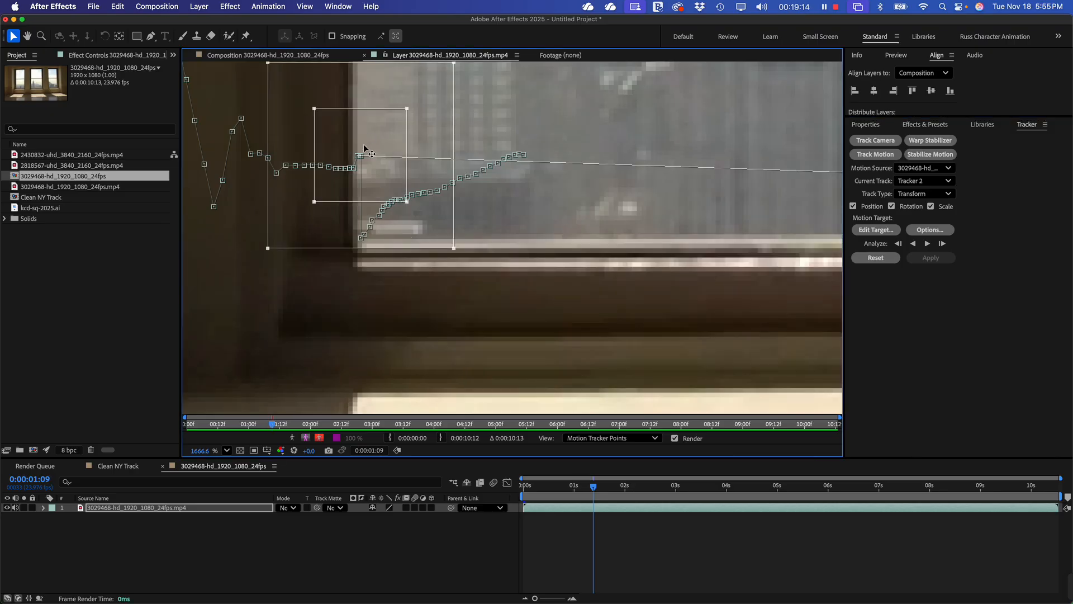
pyautogui.moveTo(372, 174); pyautogui.dragTo(369, 261)
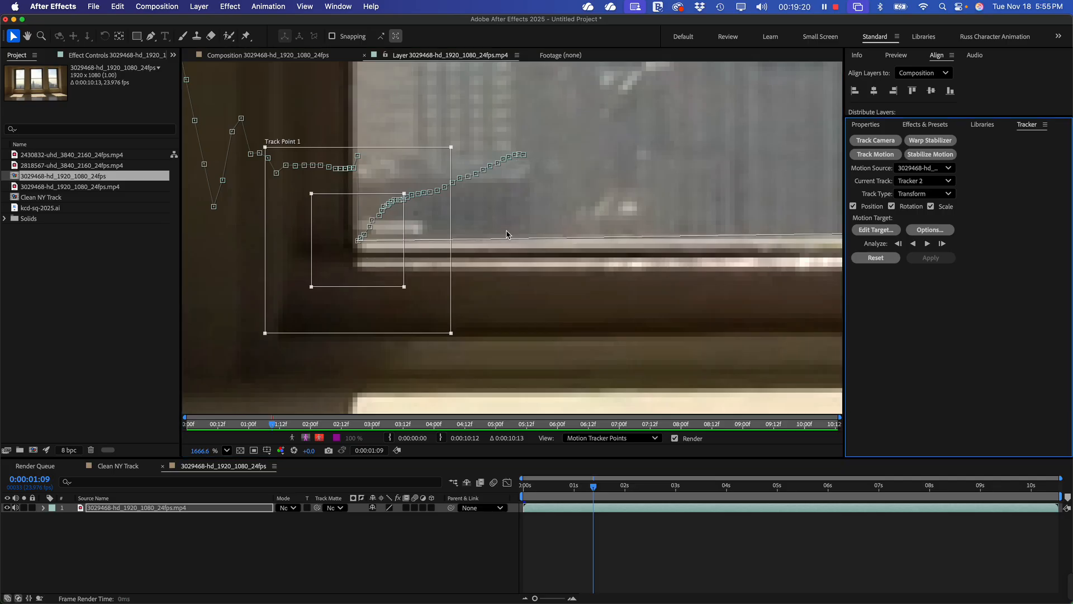
# - Analyze both track points forward again from the corrected frame at 0:00:01:09
pyautogui.scroll(-6, 507, 234)
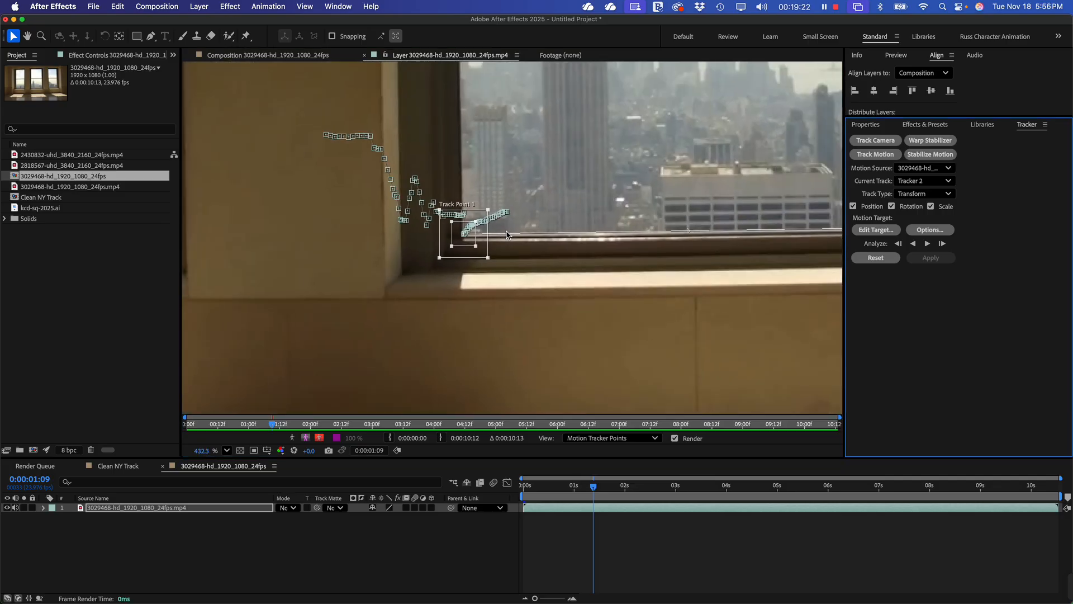
pyautogui.scroll(-3, 507, 234)
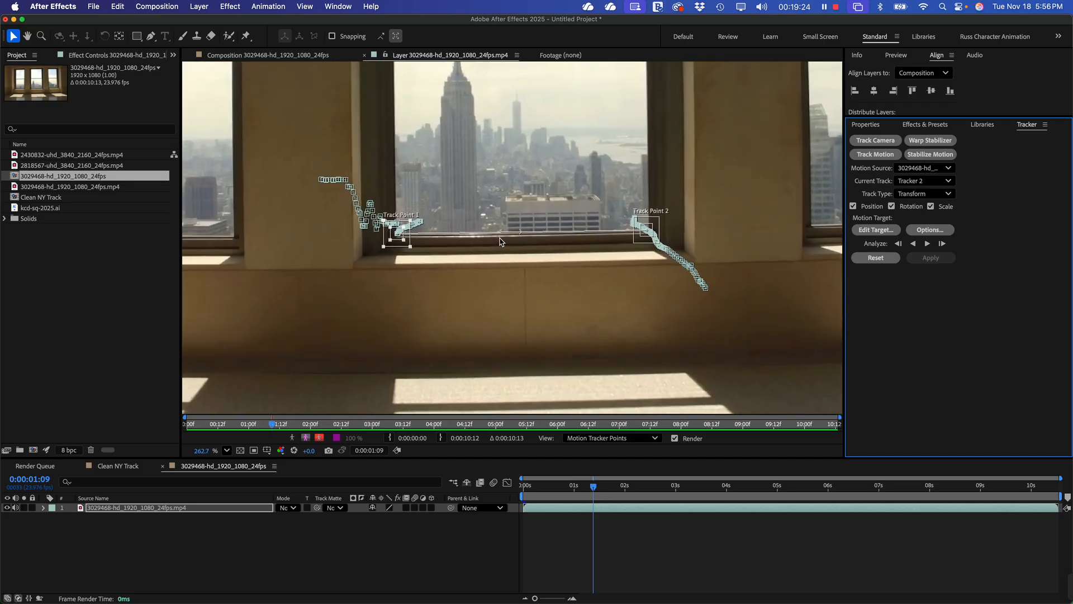
pyautogui.scroll(1, 501, 241)
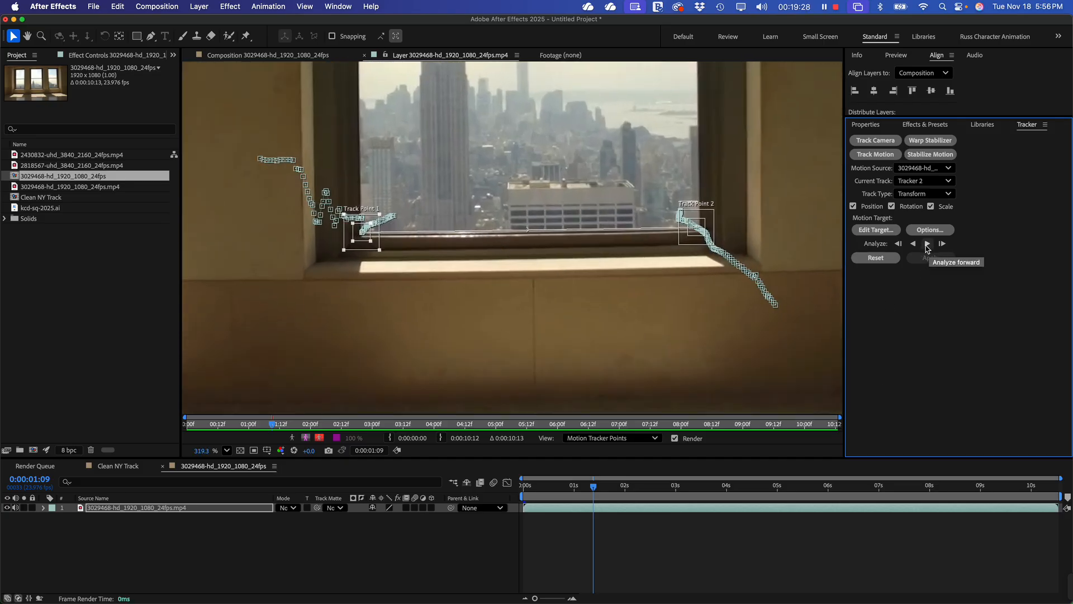
pyautogui.click(926, 245)
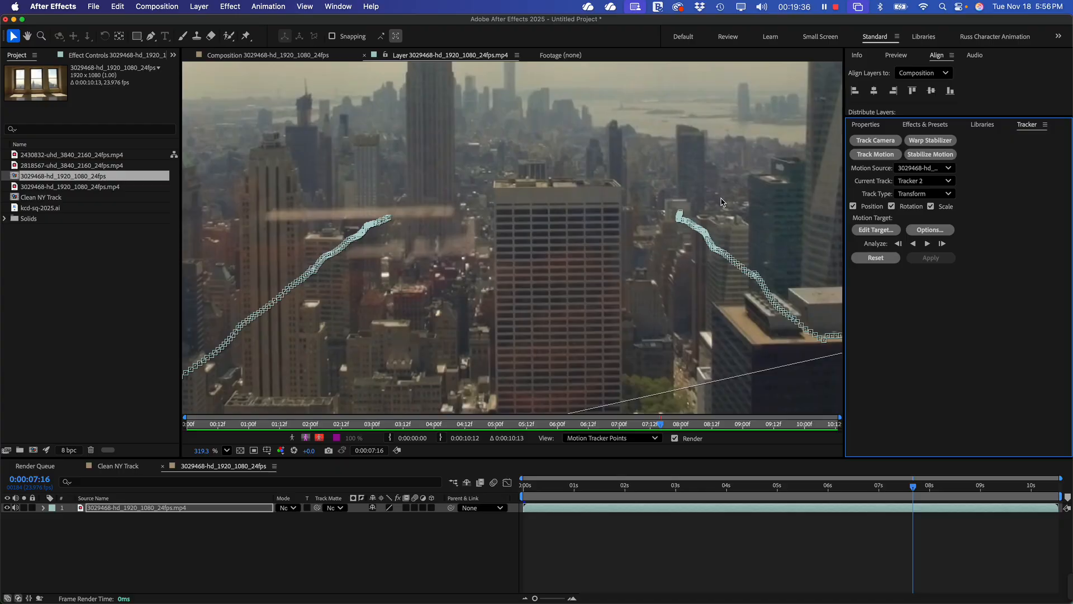
# - Go back to 0:00:04:01 and examine closely how Track Point 2 sits on the middle window's lower-right corner
pyautogui.scroll(-10, 721, 202)
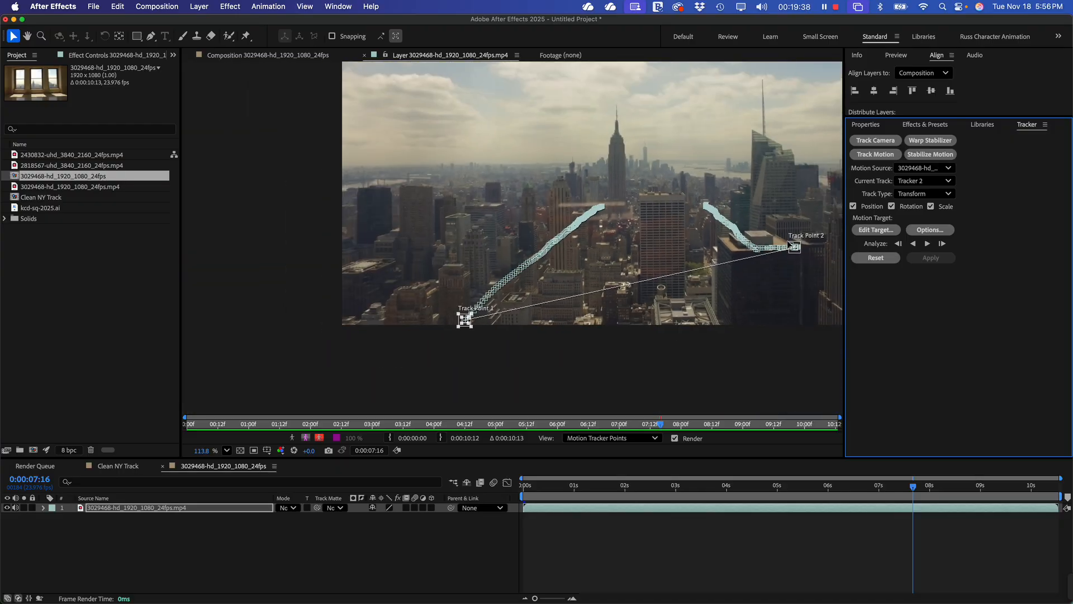
pyautogui.scroll(-5, 725, 258)
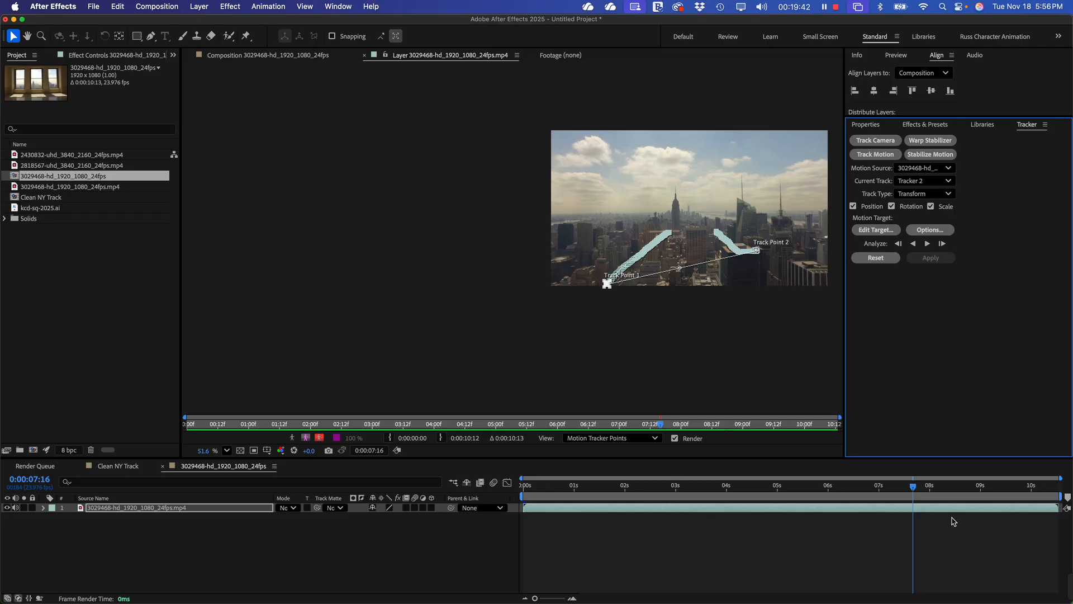
pyautogui.moveTo(913, 486); pyautogui.dragTo(729, 524)
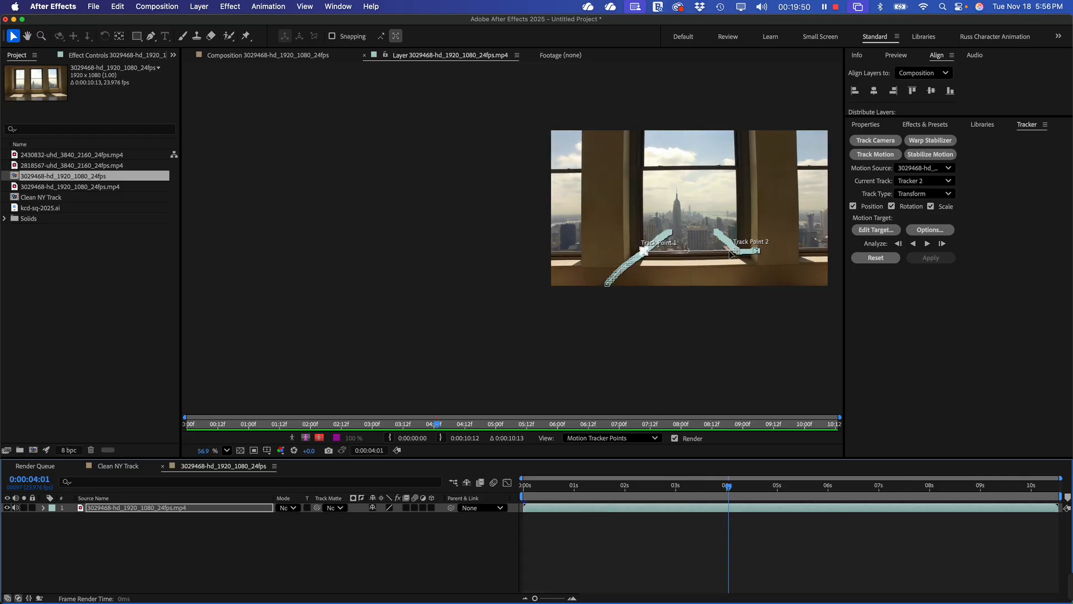
pyautogui.scroll(6, 730, 252)
pyautogui.press('h')
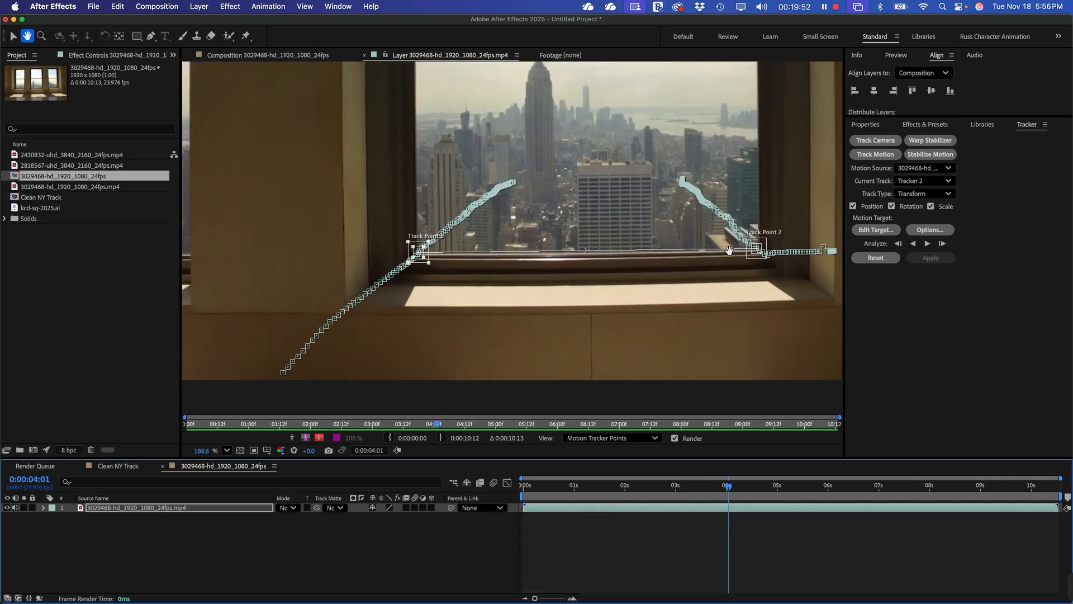
pyautogui.hscroll(-4, 729, 250)
pyautogui.hscroll(10, 729, 250)
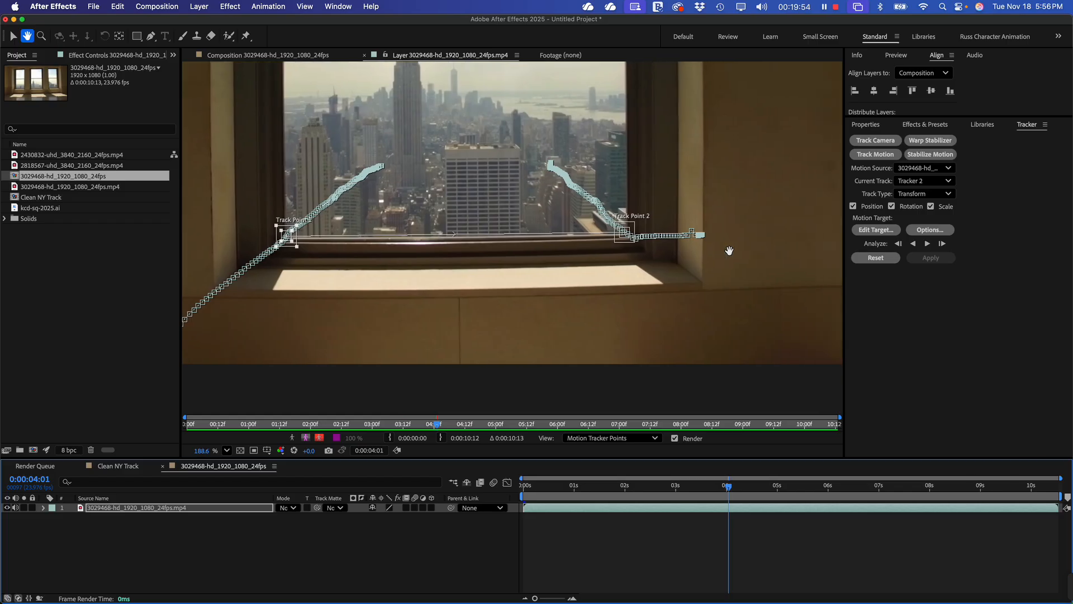
pyautogui.hscroll(3, 729, 250)
pyautogui.scroll(-2, 729, 251)
pyautogui.press('v')
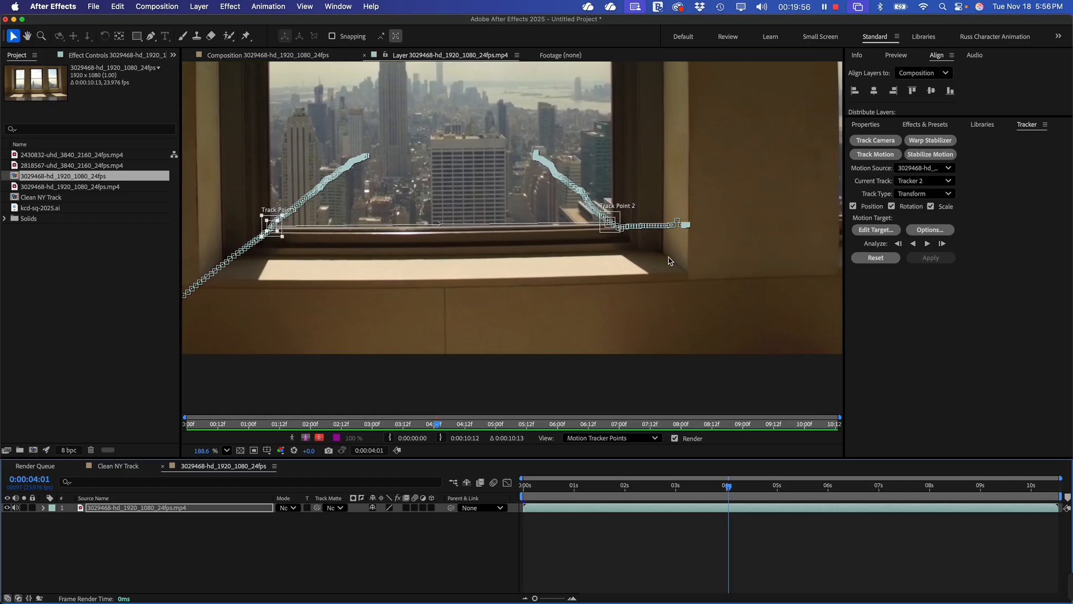
pyautogui.scroll(6, 642, 239)
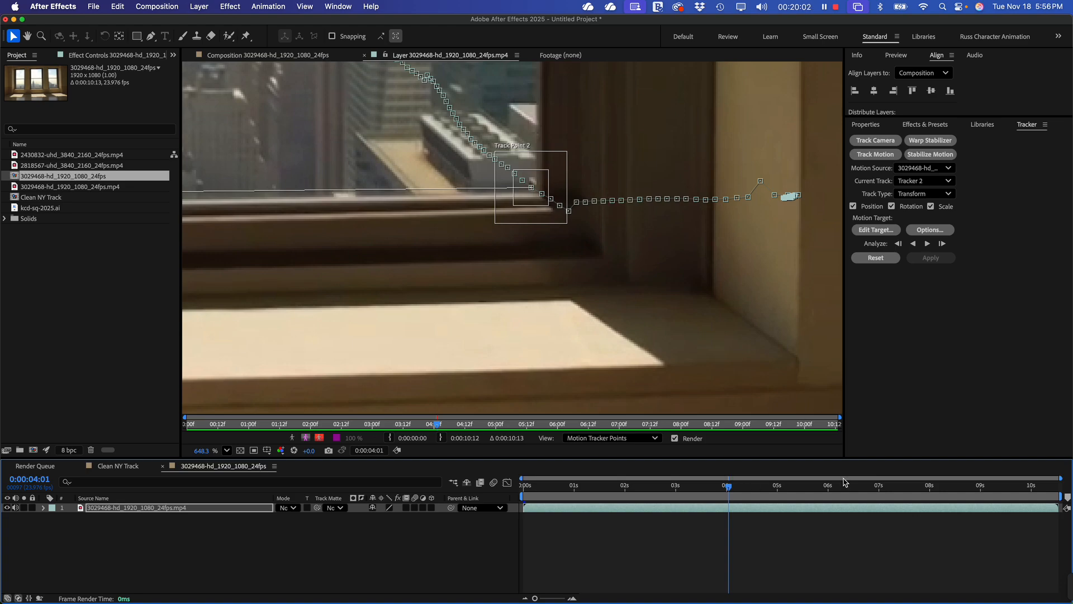
# - Advance frame by frame to 0:00:04:06 and move Track Point 2 back down toward the window's lower-right corner
pyautogui.press('pagedown')
pyautogui.press('pagedown')
pyautogui.press('pagedown')
pyautogui.press('pagedown')
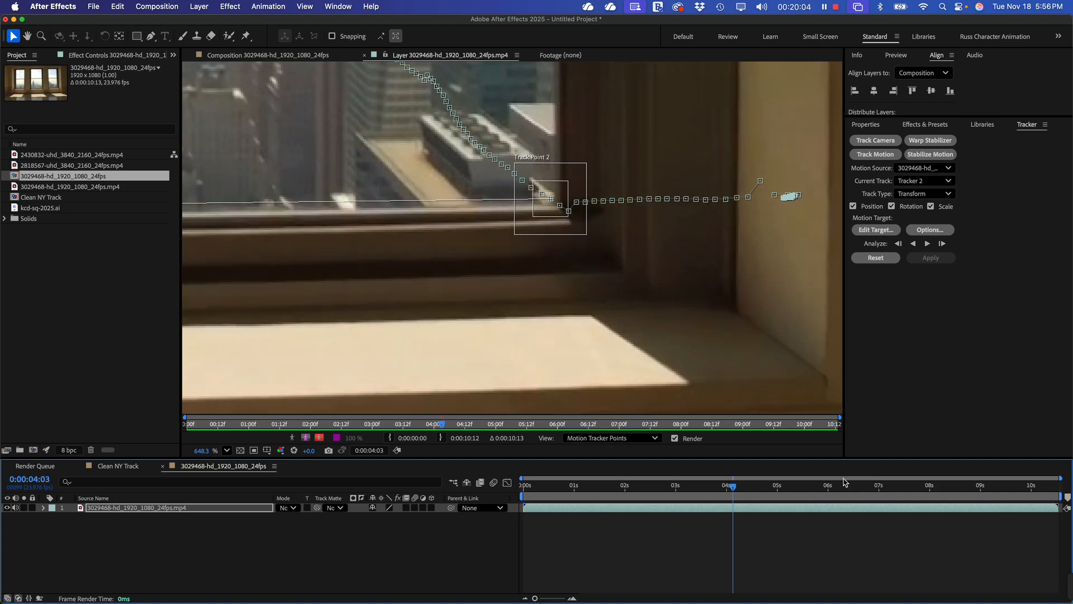
pyautogui.press('pagedown')
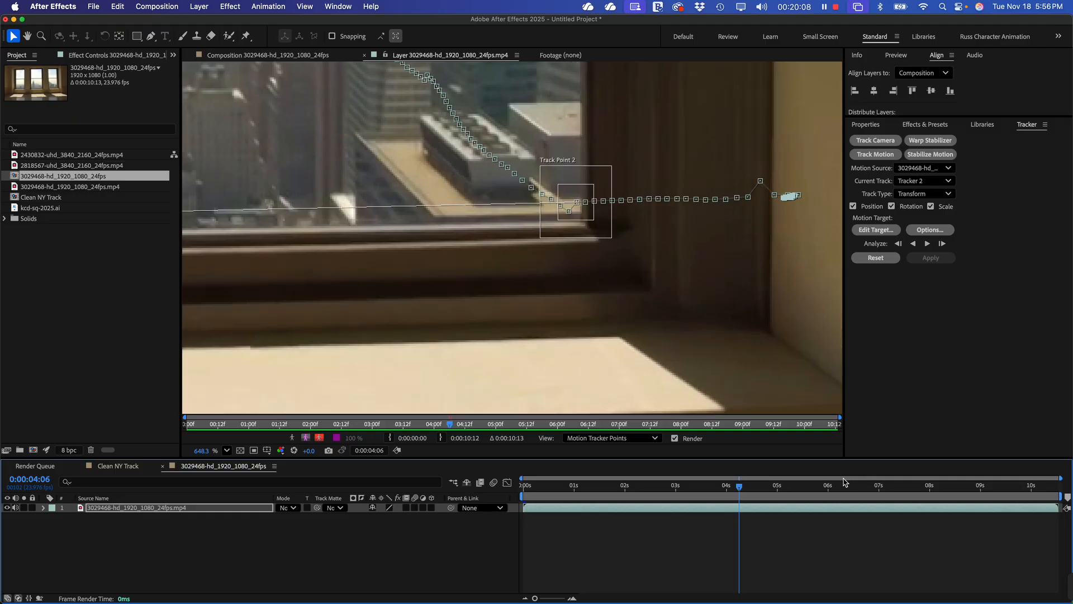
pyautogui.press('pageup')
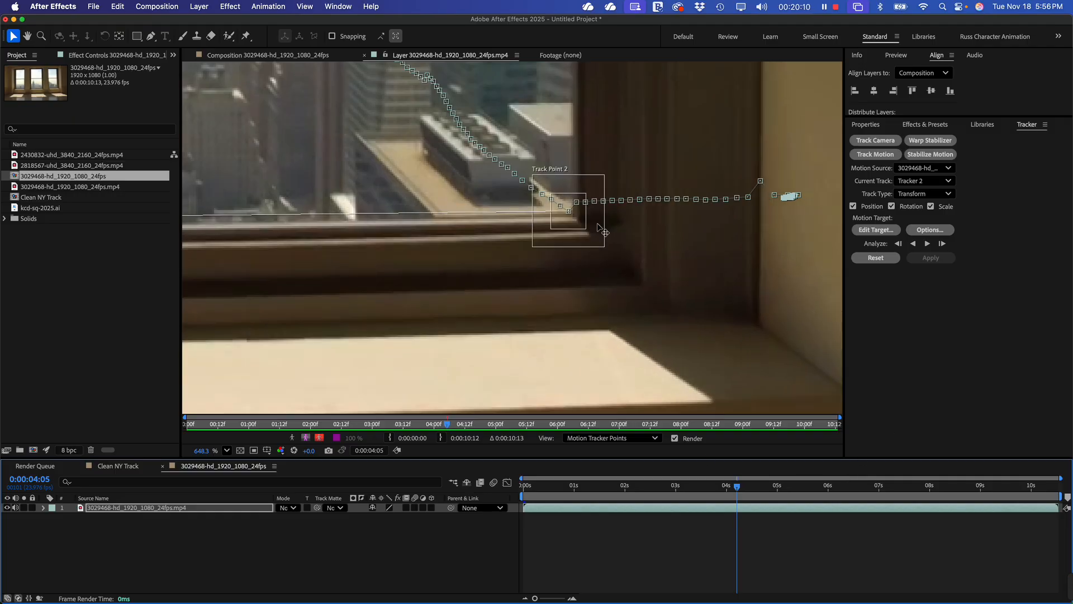
pyautogui.press('pagedown')
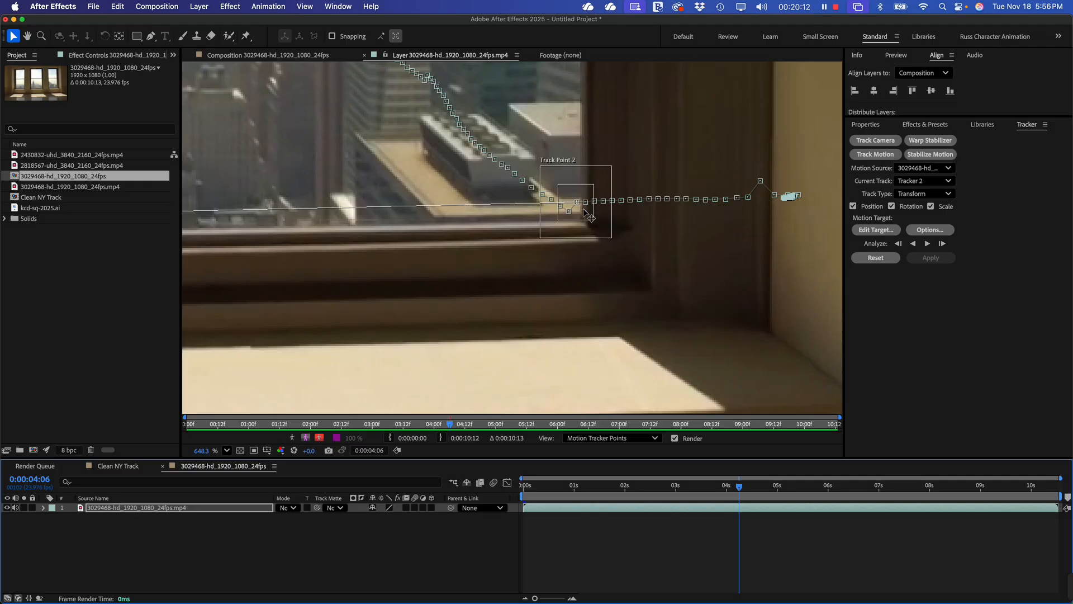
pyautogui.moveTo(584, 214); pyautogui.dragTo(585, 220)
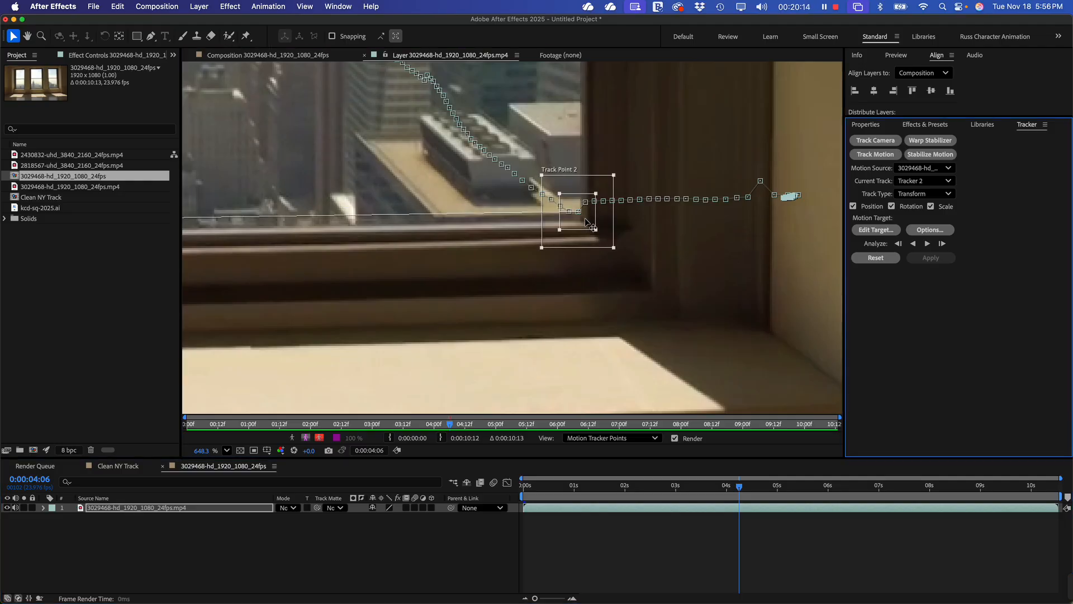
# - Correct Track Point 2 toward the window's lower-right corner at 0:00:04:07, 0:00:04:08 and 0:00:04:09
pyautogui.press('pagedown')
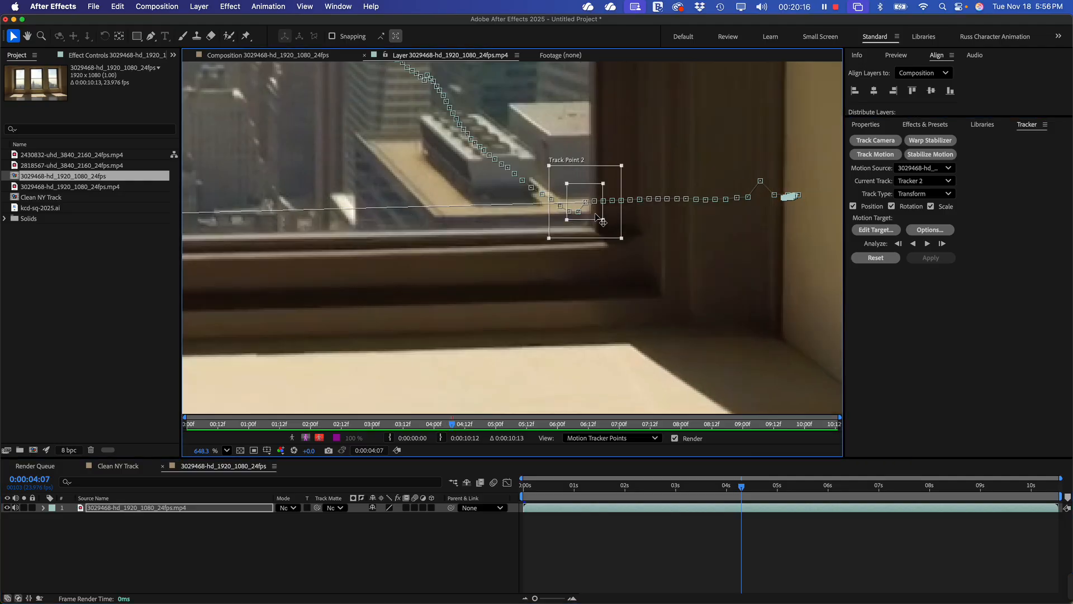
pyautogui.moveTo(592, 219); pyautogui.dragTo(595, 223)
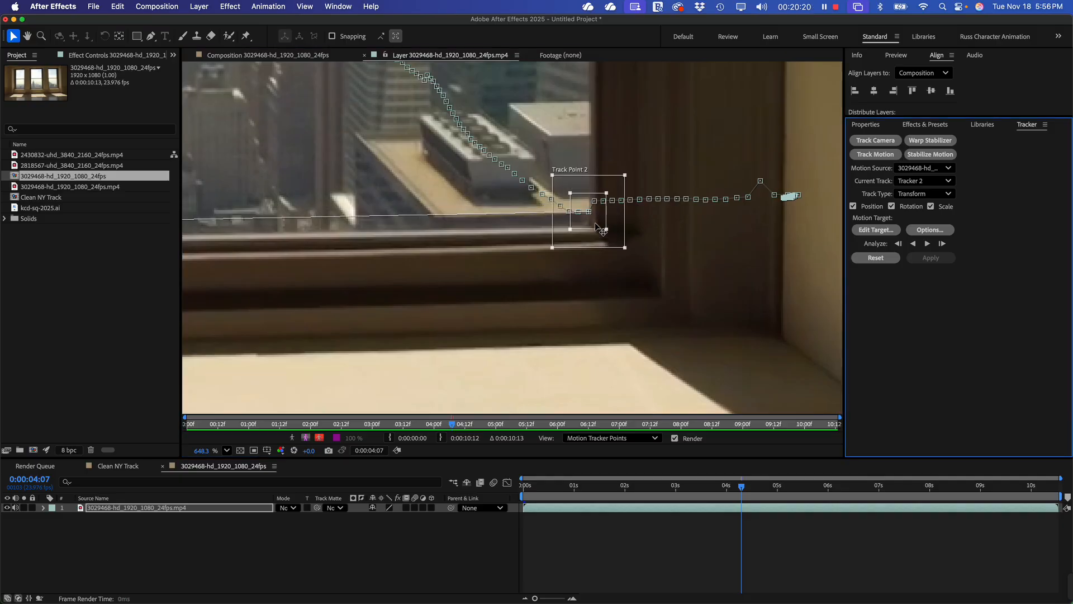
pyautogui.click(597, 228)
pyautogui.press('pagedown')
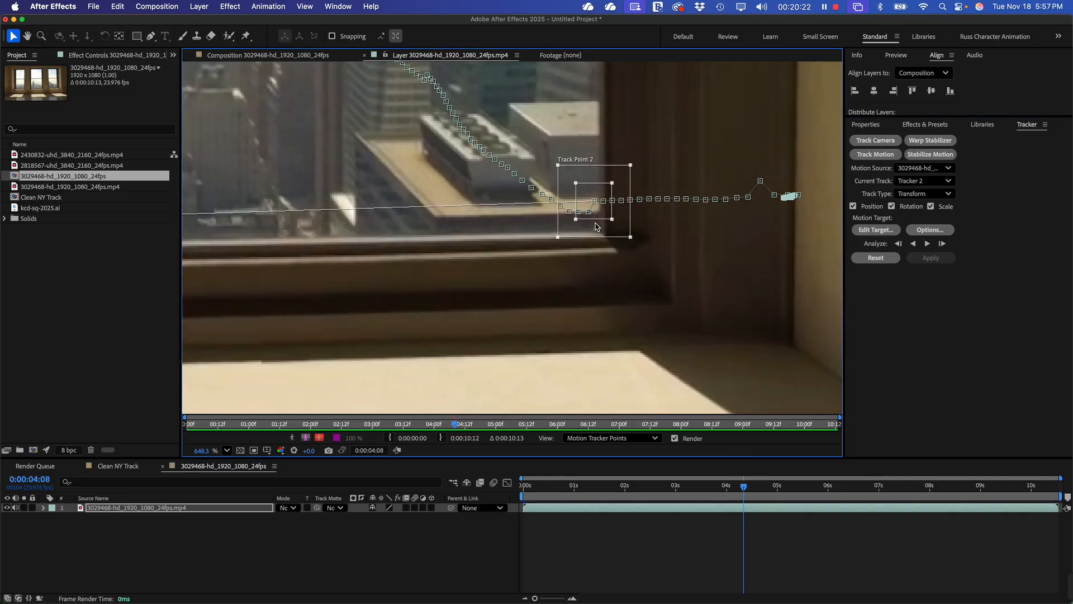
pyautogui.moveTo(601, 210); pyautogui.dragTo(604, 217)
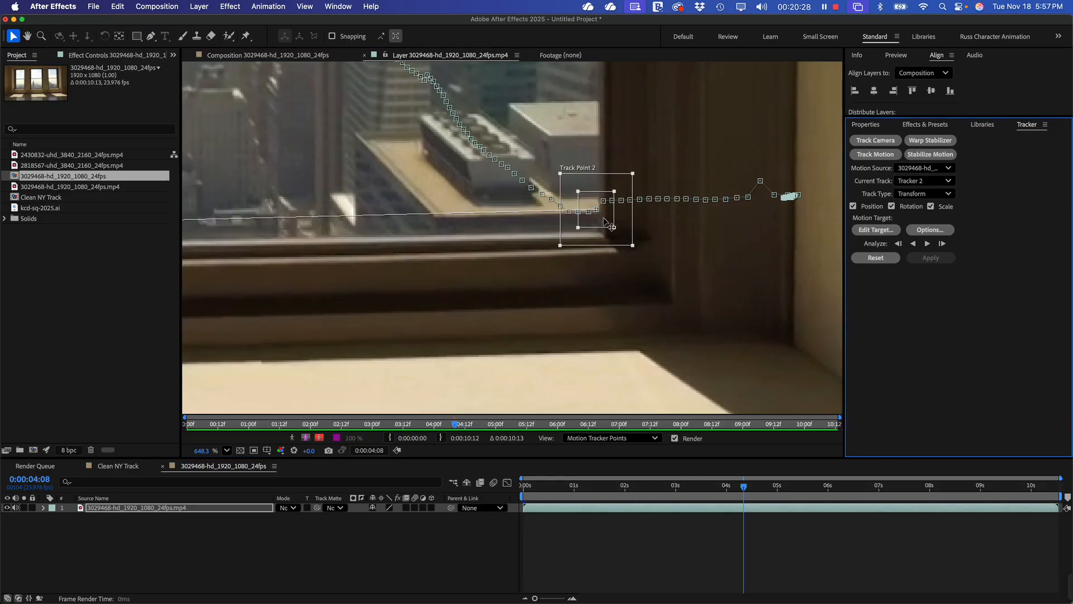
pyautogui.press('pagedown')
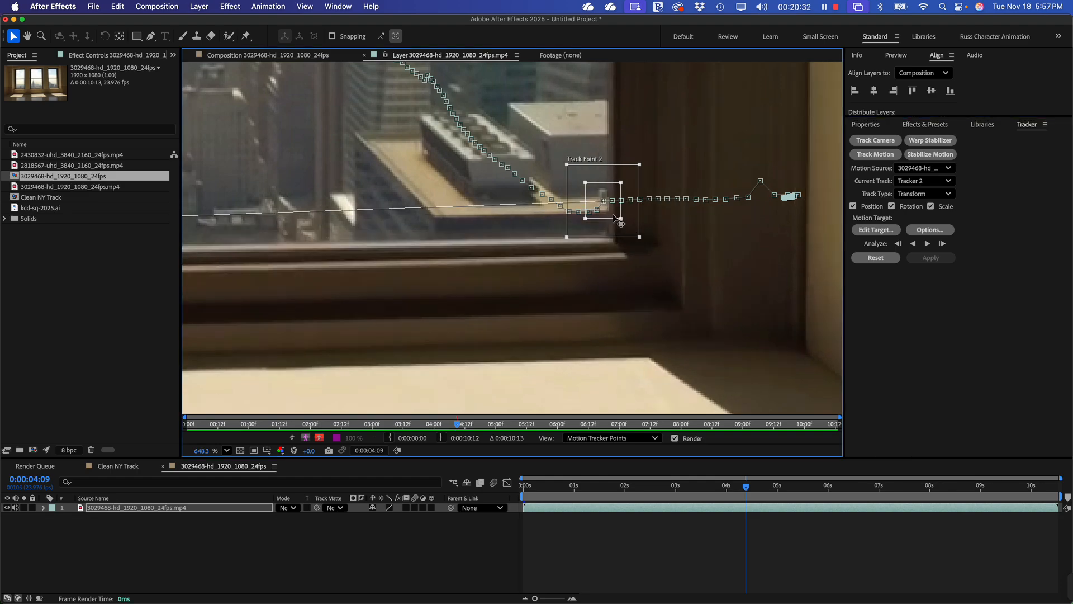
pyautogui.moveTo(613, 214); pyautogui.dragTo(615, 223)
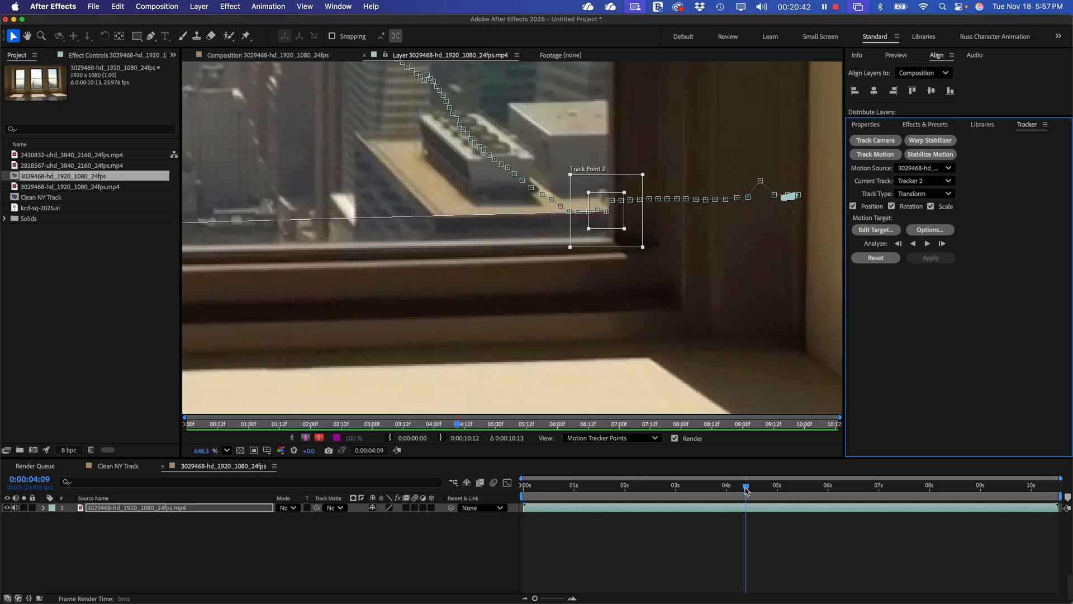
# - Step back to 0:00:04:04, return to 0:00:04:06 and move Track Point 2 down toward the window's lower-right corner
pyautogui.press('pageup')
pyautogui.press('pageup')
pyautogui.press('pageup')
pyautogui.press('pageup')
pyautogui.press('pageup')
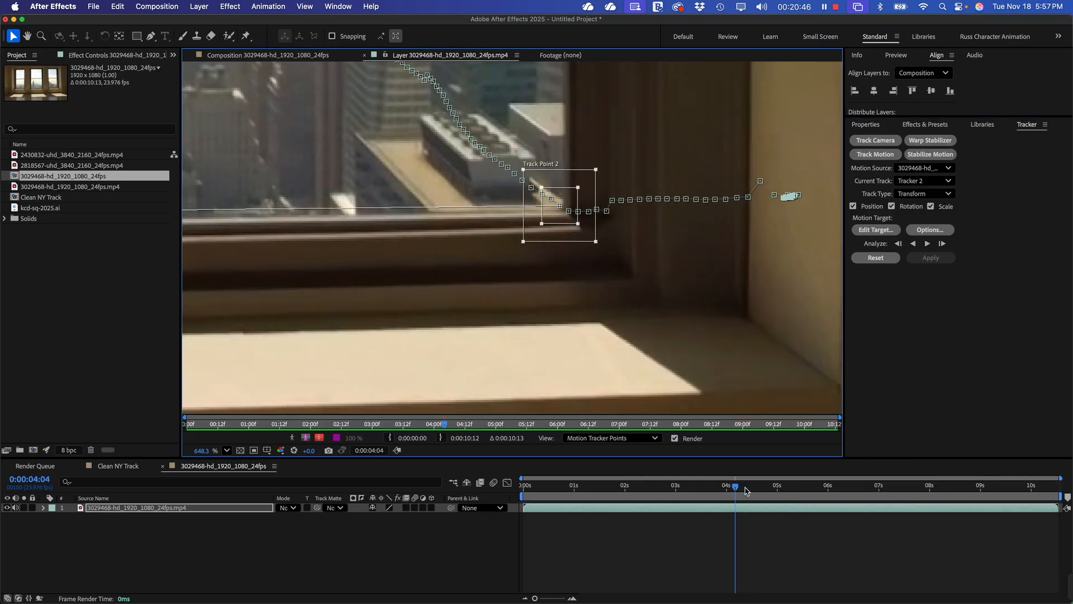
pyautogui.press('pagedown')
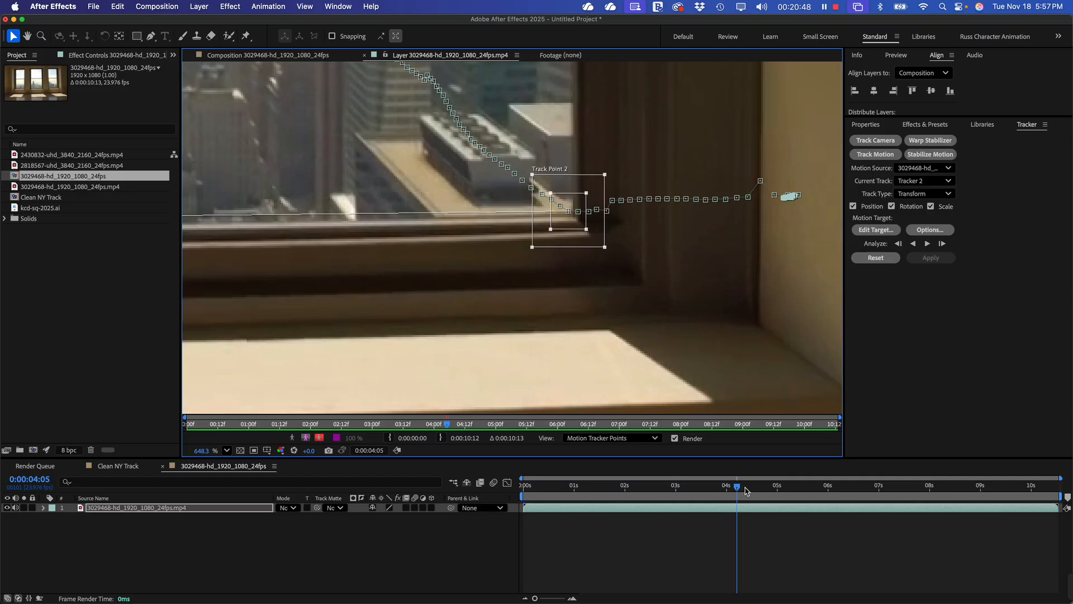
pyautogui.press('pagedown')
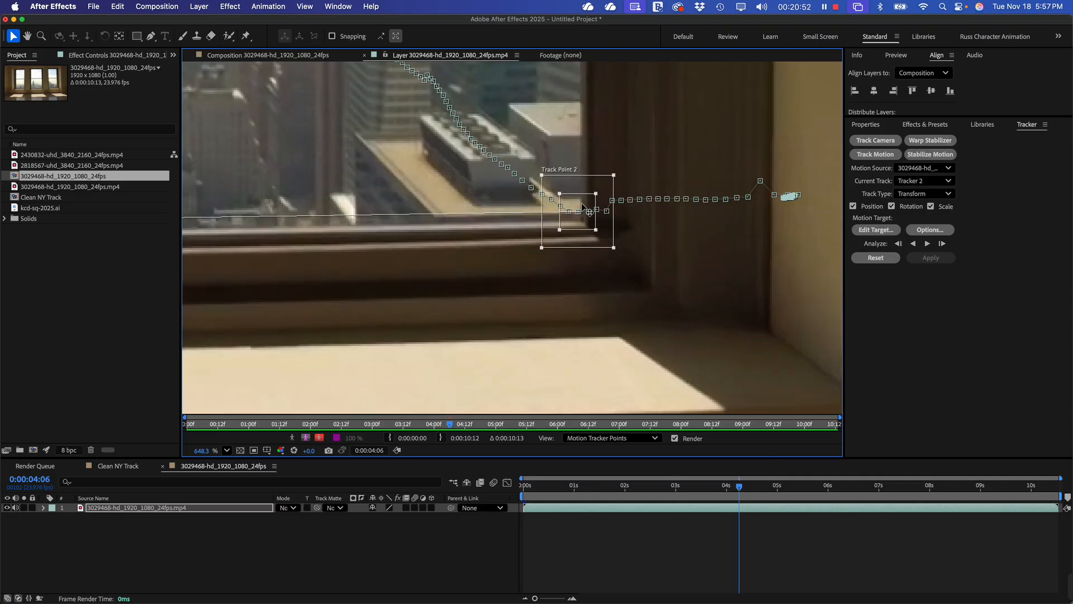
pyautogui.scroll(4, 582, 207)
pyautogui.scroll(-2, 581, 210)
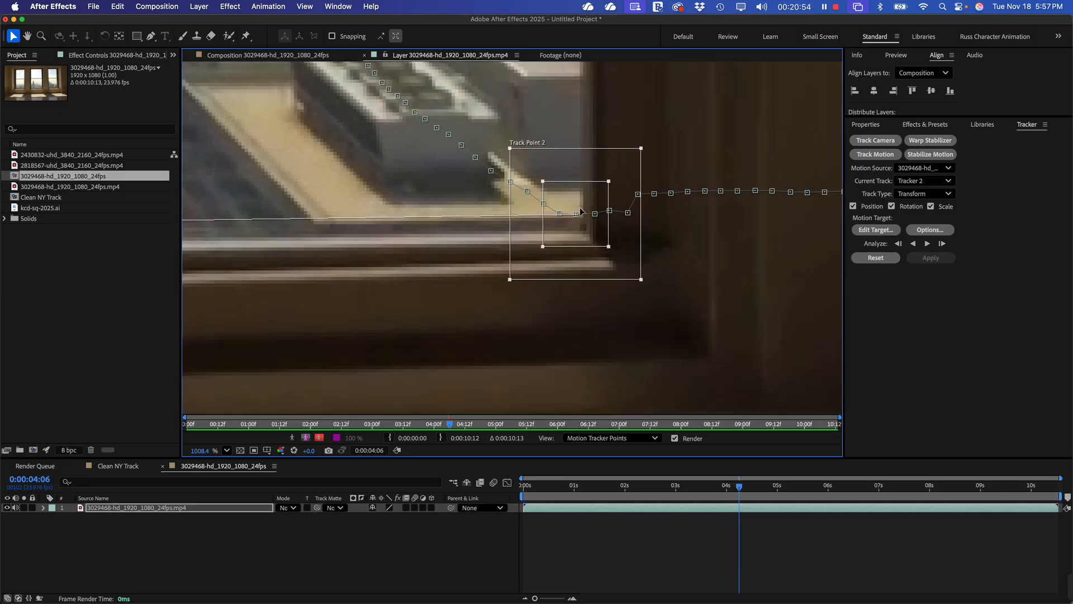
pyautogui.scroll(-1, 581, 211)
pyautogui.moveTo(587, 237); pyautogui.dragTo(590, 249)
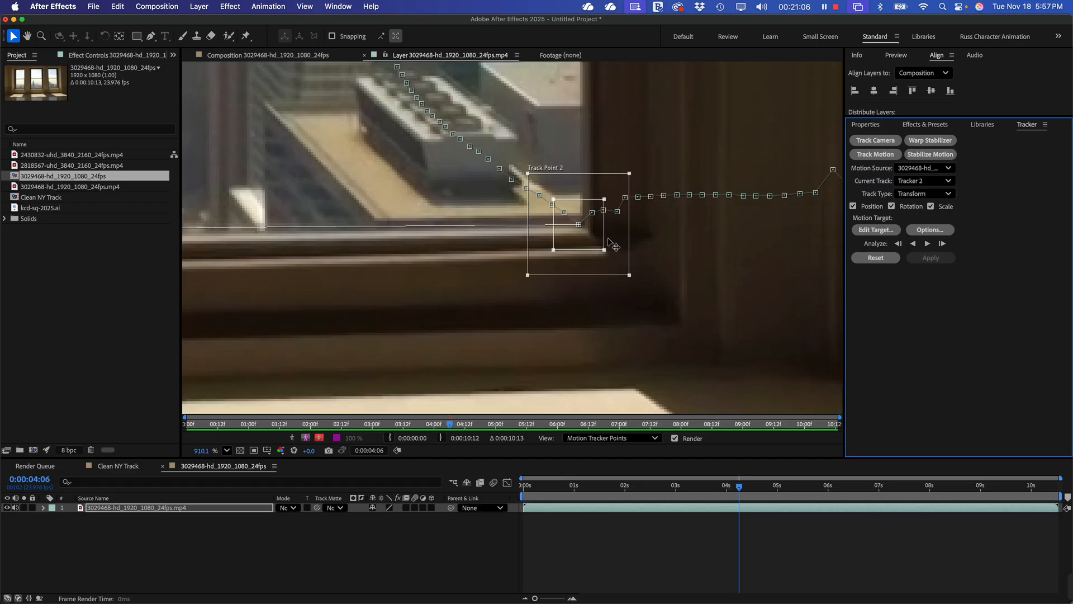
pyautogui.click(603, 286)
# - Move Track Point 2 down toward the window's lower-right corner on each frame from 0:00:04:07 to 0:00:04:10
pyautogui.press('pagedown')
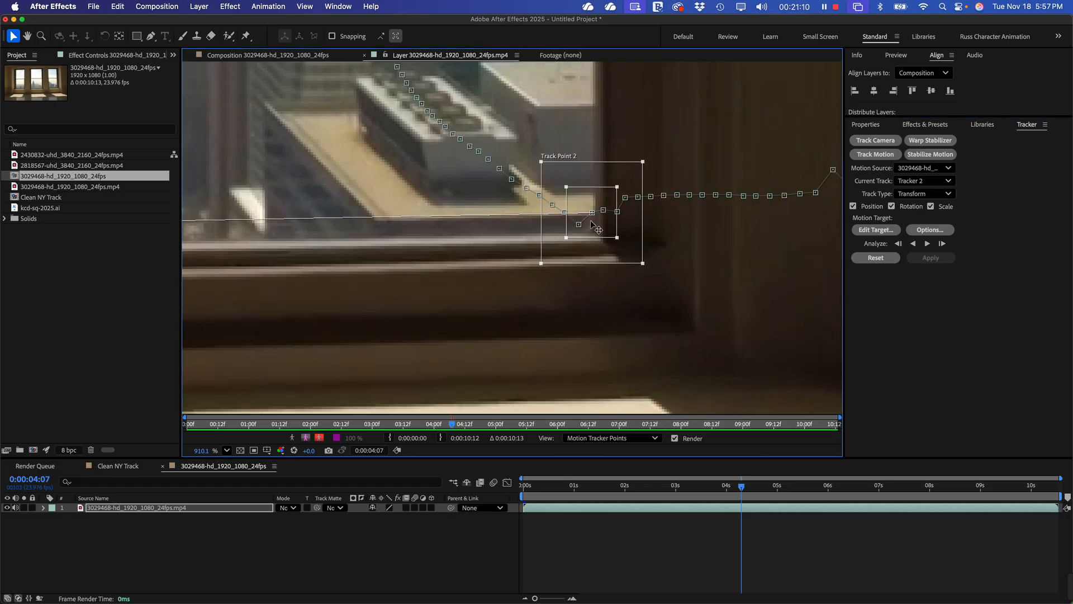
pyautogui.moveTo(591, 220); pyautogui.dragTo(615, 256)
pyautogui.press('pagedown')
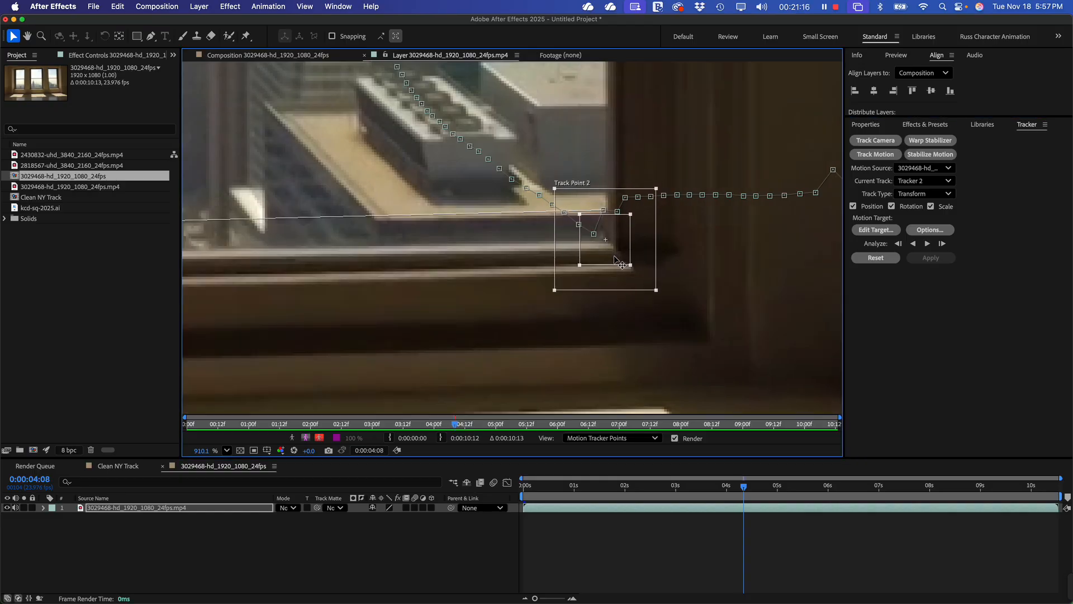
pyautogui.press('pagedown')
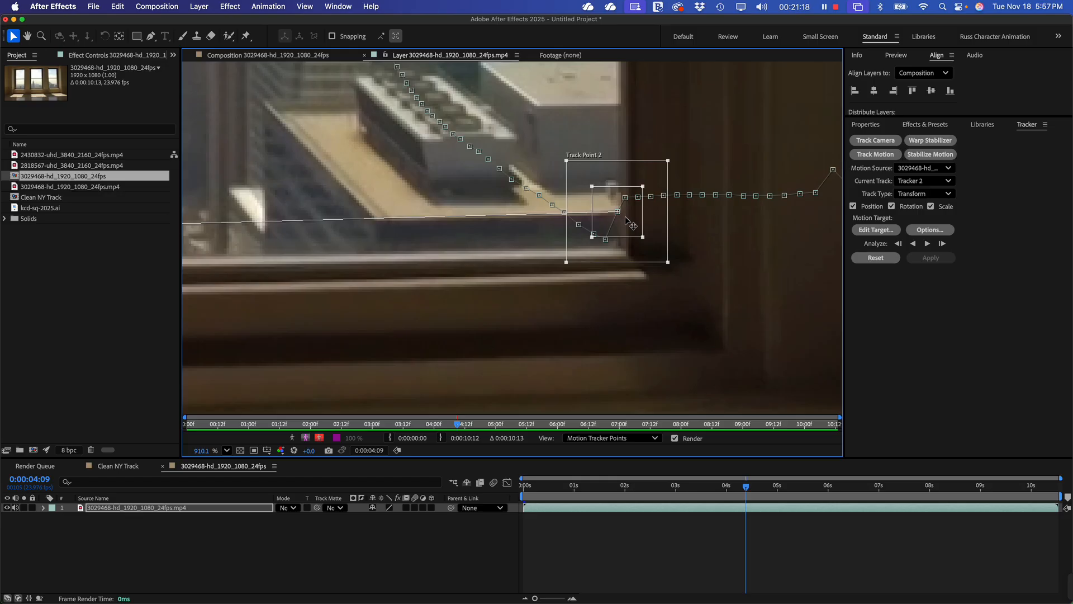
pyautogui.moveTo(626, 217); pyautogui.dragTo(626, 250)
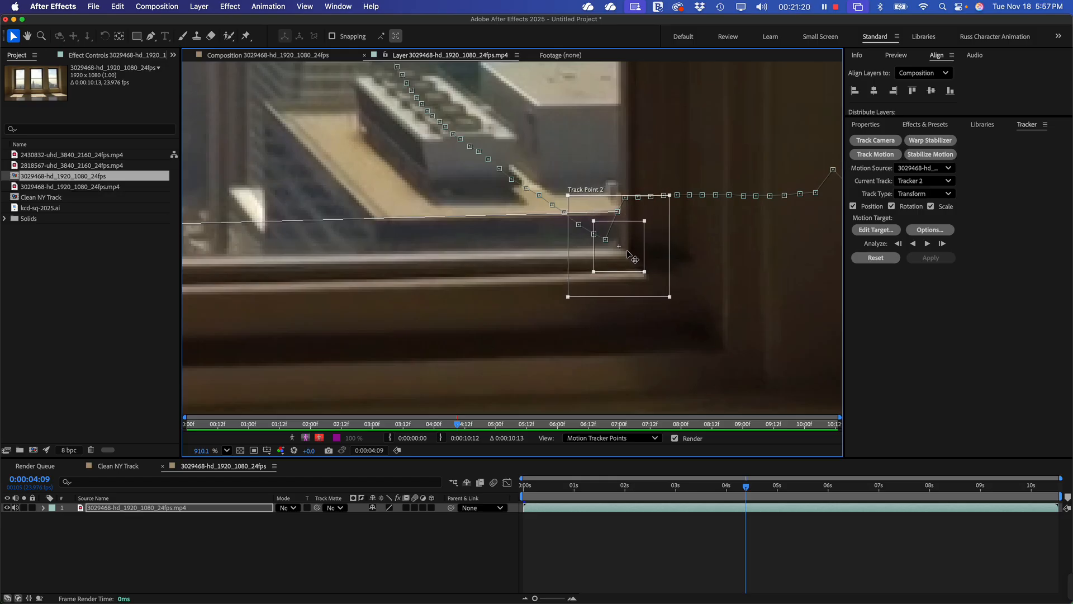
pyautogui.press('pagedown')
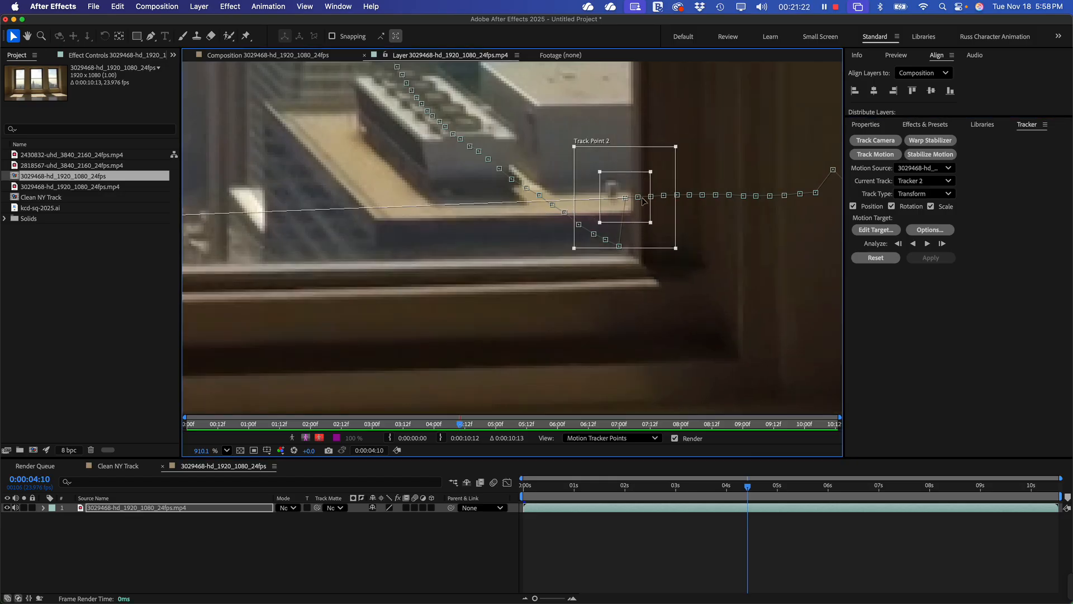
pyautogui.moveTo(637, 214); pyautogui.dragTo(638, 269)
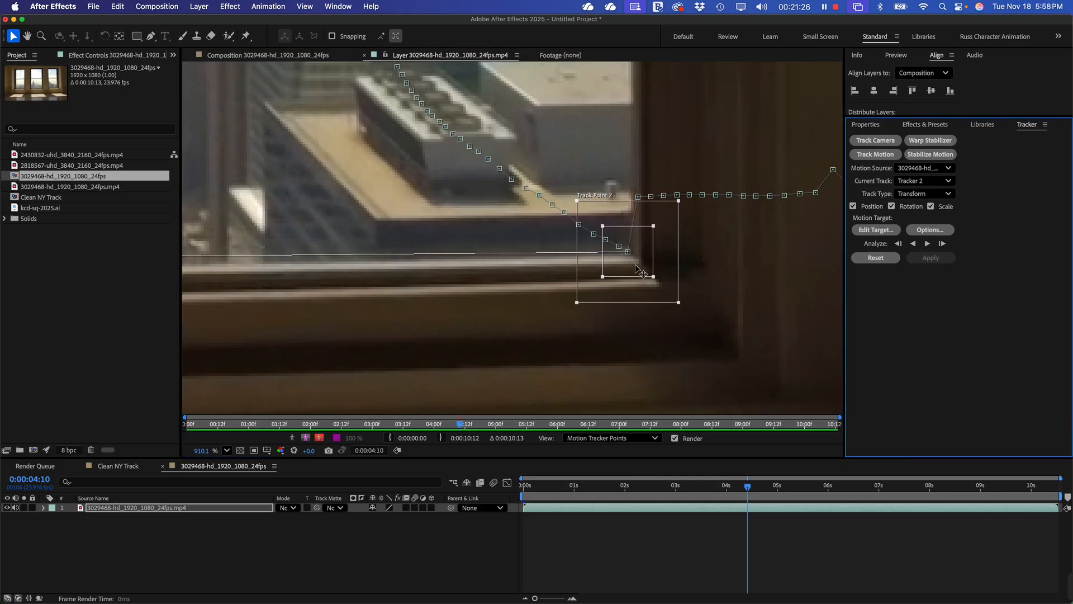
# - Analyze both track points forward from the corrected frame at 0:00:04:10 and bring their full paths into view
pyautogui.scroll(-6, 641, 274)
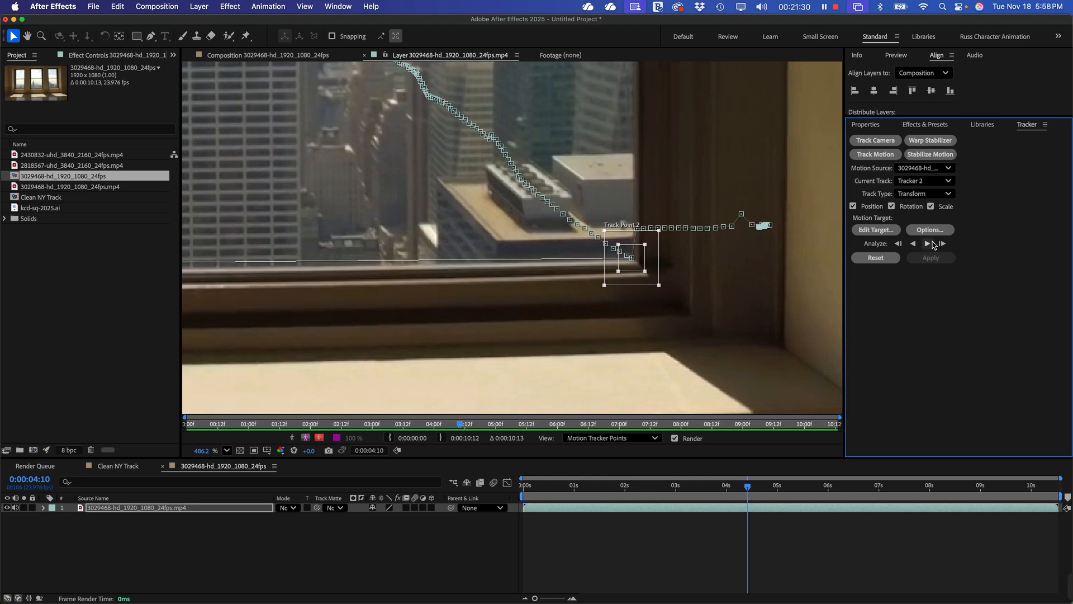
pyautogui.click(928, 245)
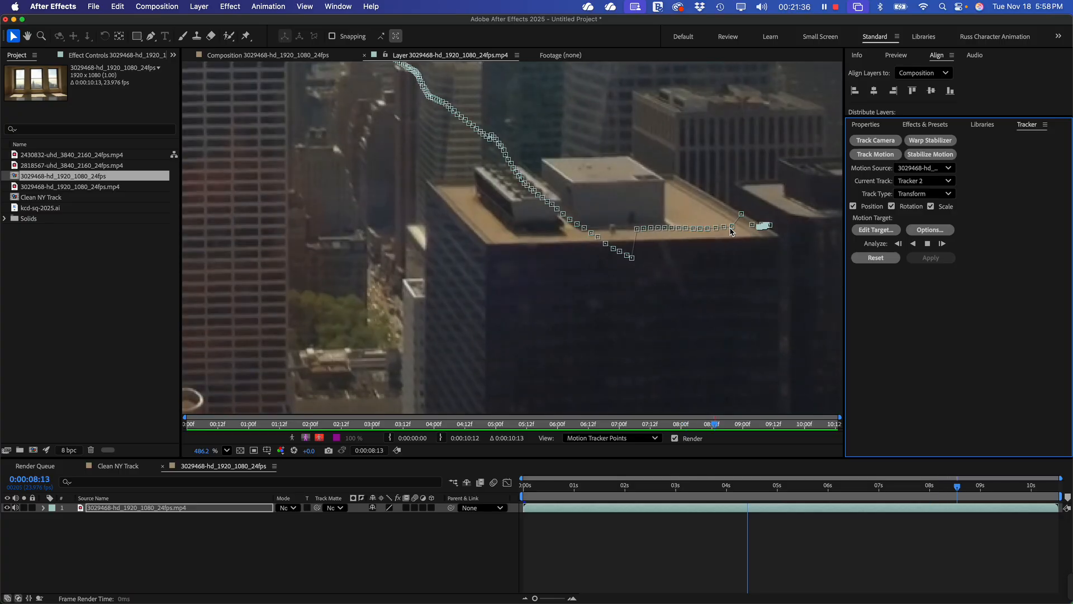
pyautogui.scroll(-4, 731, 229)
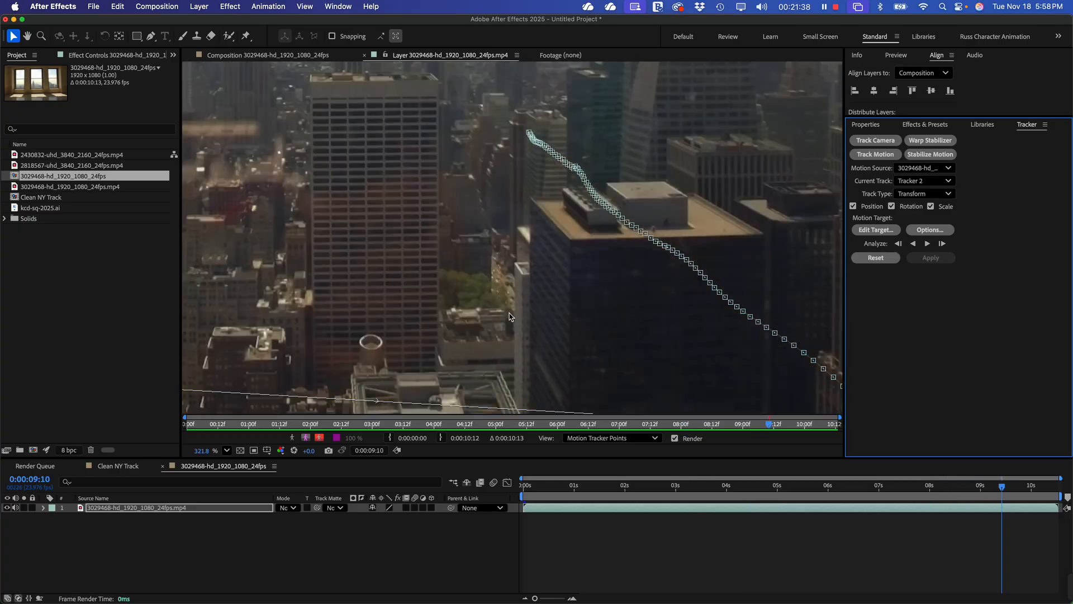
pyautogui.scroll(-8, 509, 317)
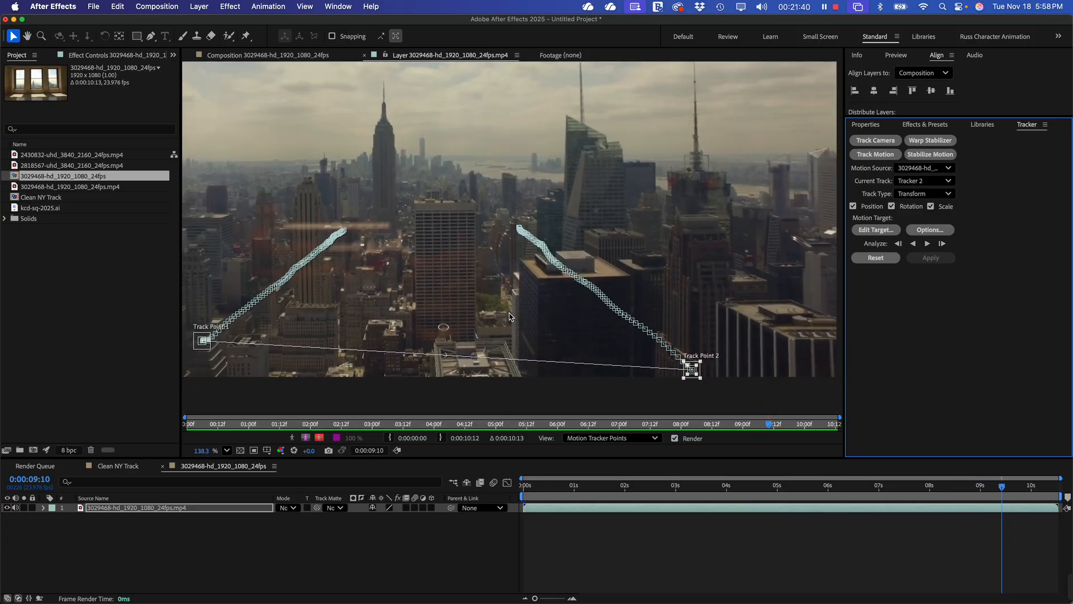
pyautogui.scroll(-3, 508, 317)
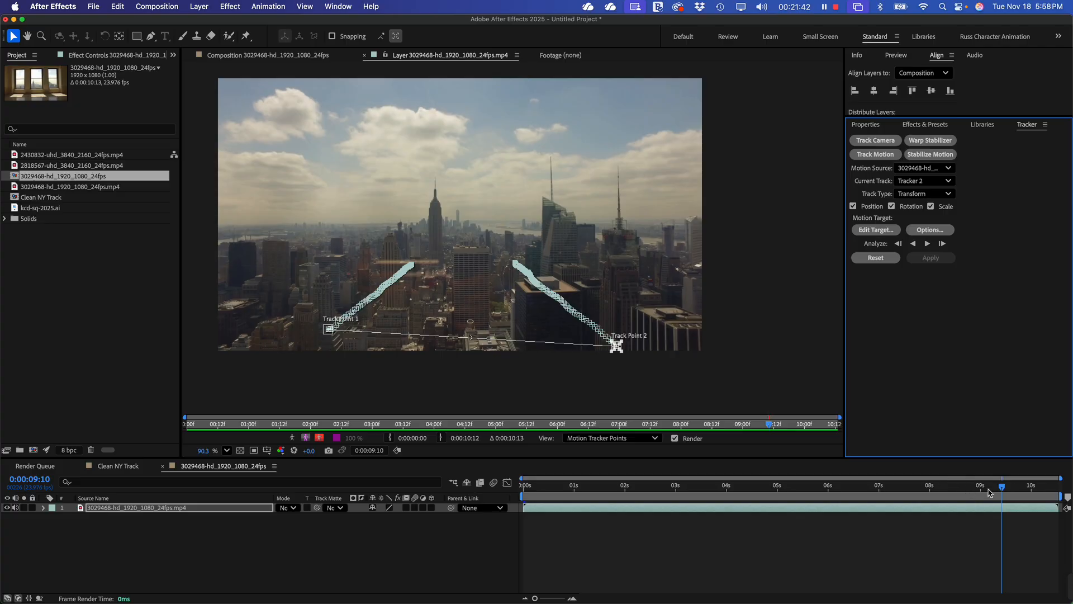
# - Go back to 0:00:05:07 and examine frame by frame up to 0:00:05:10 how Track Point 1 follows the window's lower-left corner
pyautogui.moveTo(989, 492); pyautogui.dragTo(789, 512)
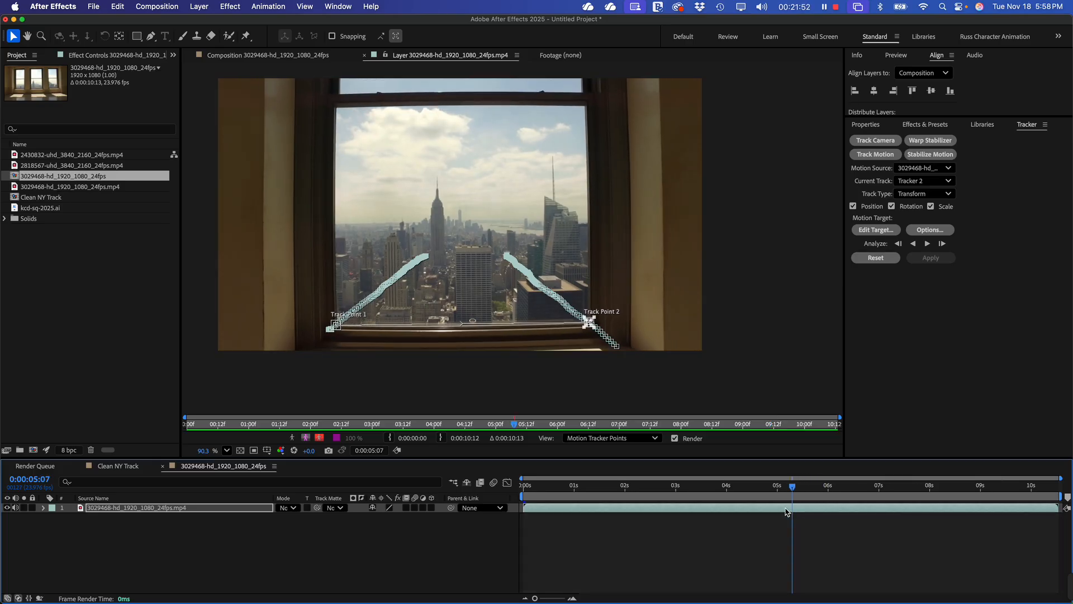
pyautogui.scroll(8, 326, 318)
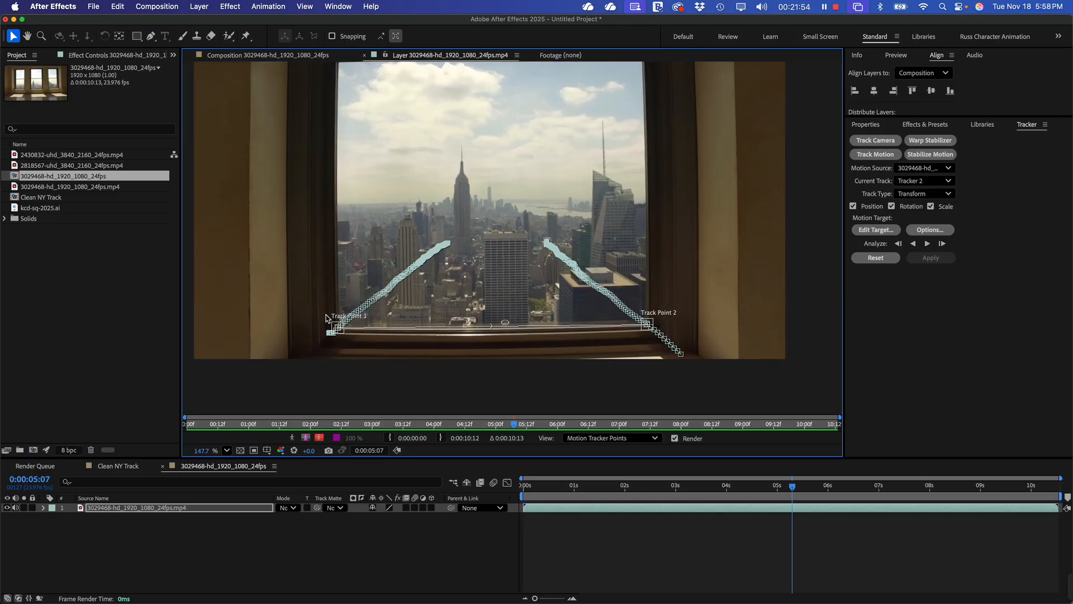
pyautogui.scroll(-5, 326, 315)
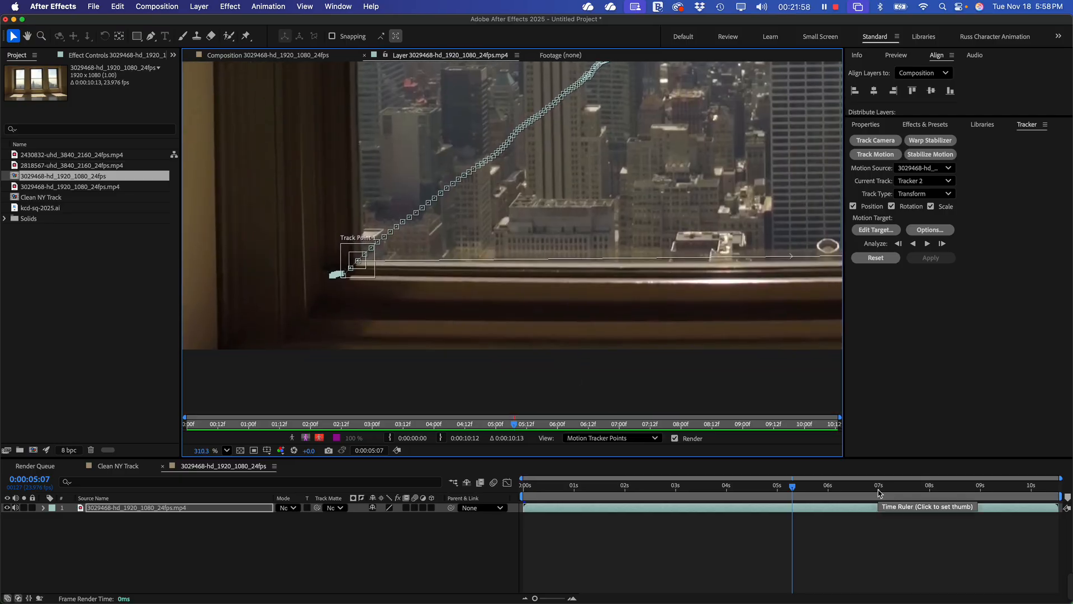
pyautogui.press('pagedown')
pyautogui.press('pagedown')
pyautogui.press('pagedown')
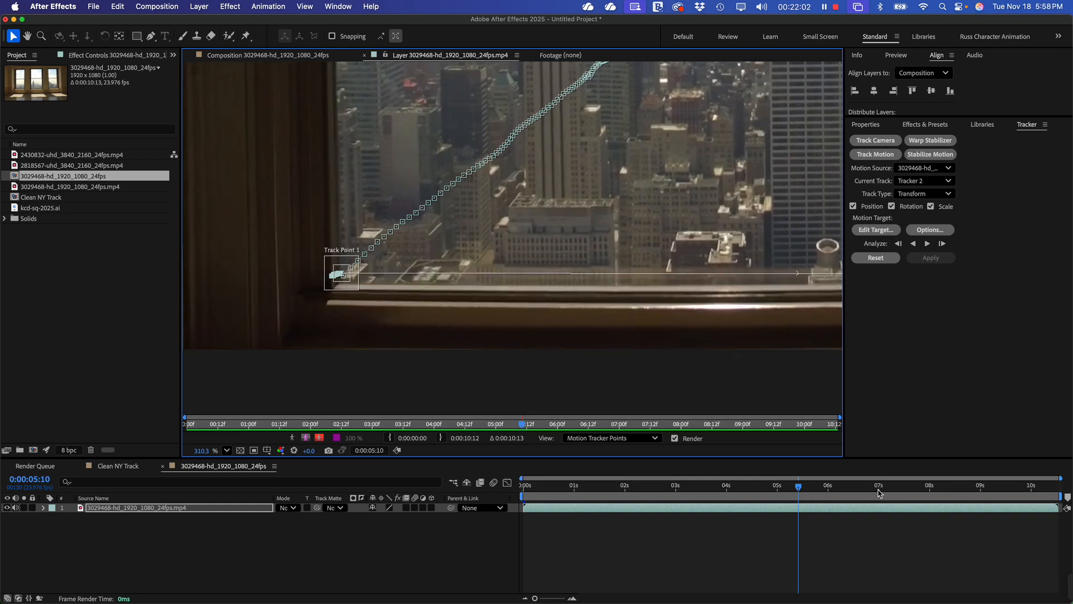
pyautogui.press('pageup')
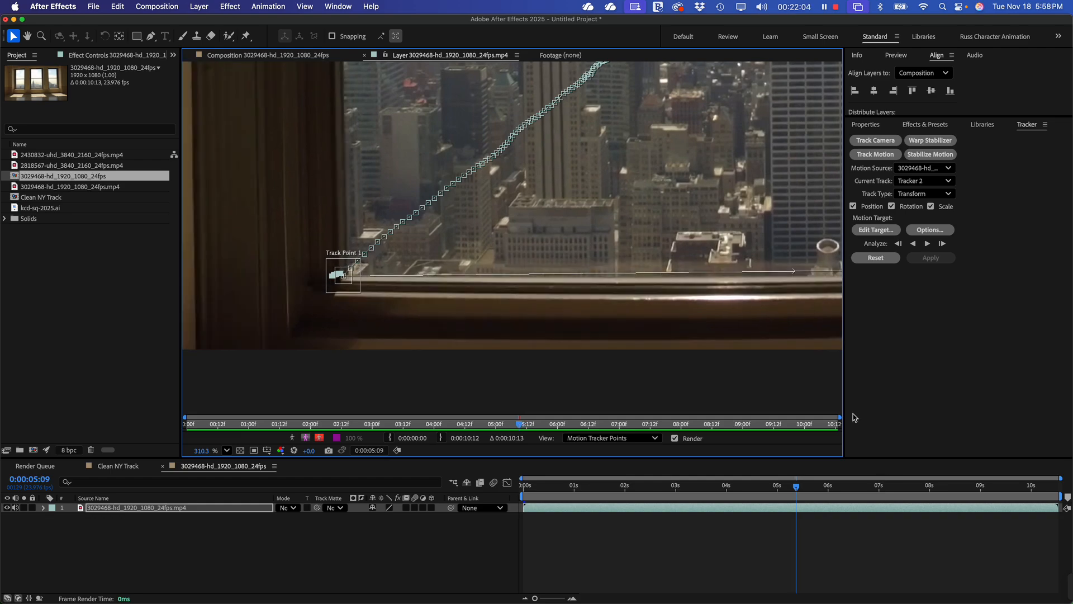
pyautogui.scroll(3, 345, 274)
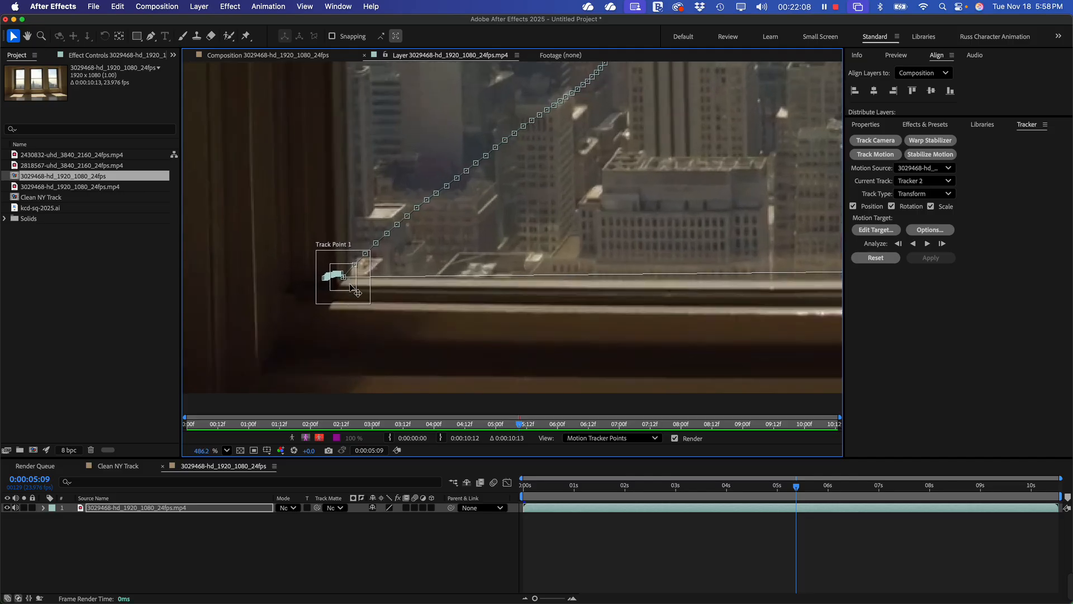
pyautogui.press('pageup')
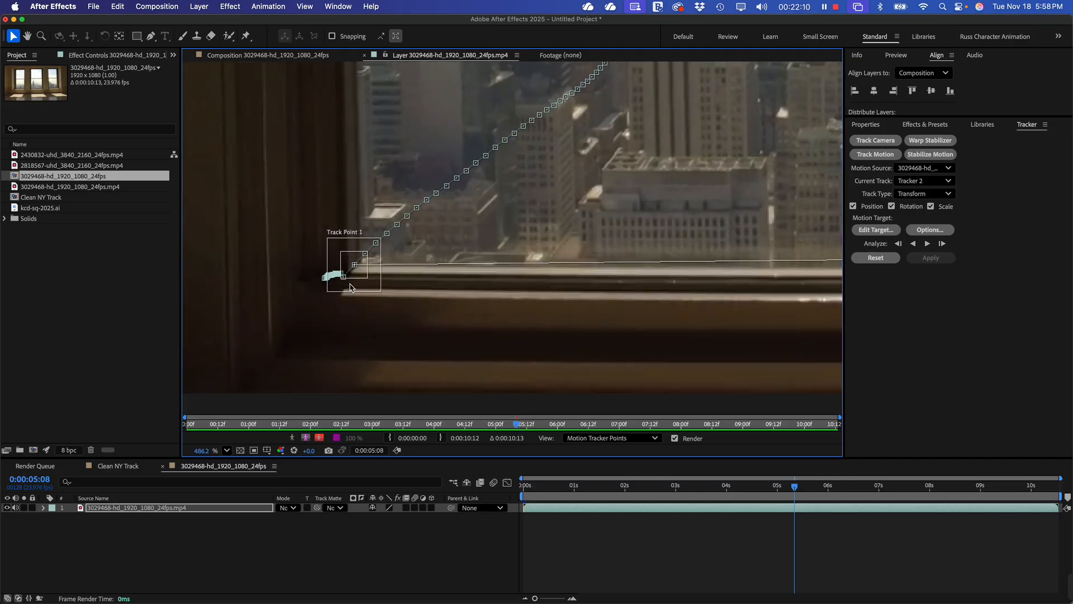
pyautogui.press('pagedown')
pyautogui.press('pagedown')
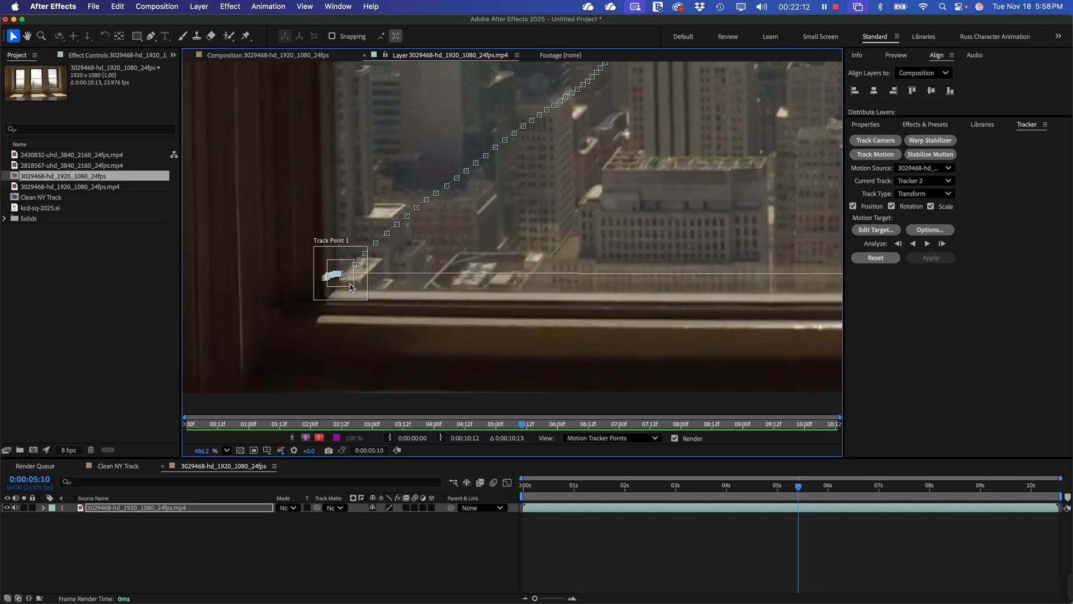
# - Move Track Point 1 down toward the window's lower-left corner at 0:00:05:10 and 0:00:05:11
pyautogui.click(347, 286)
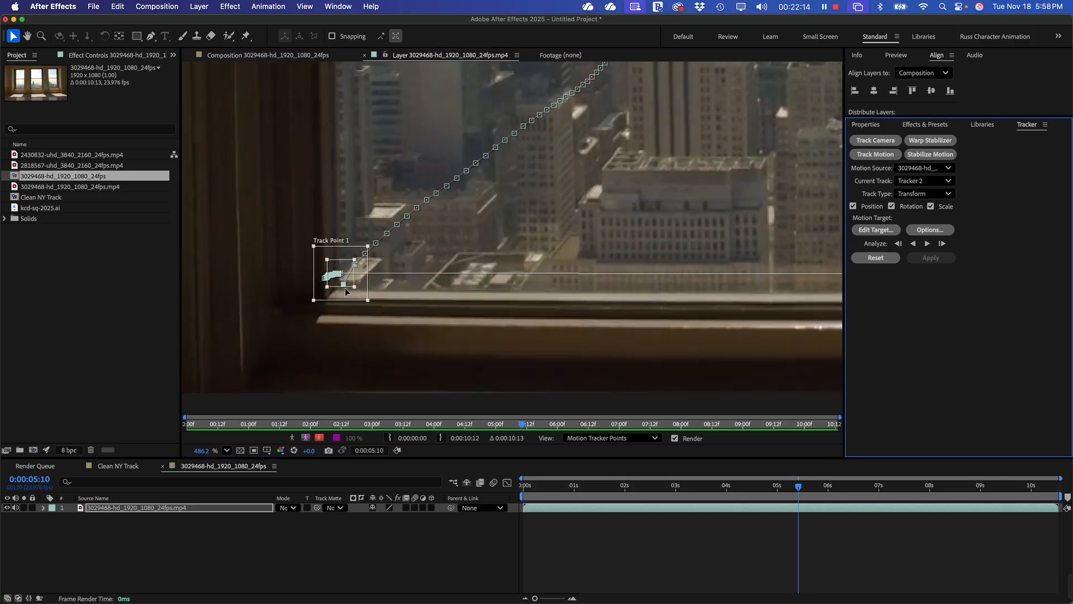
pyautogui.click(365, 280)
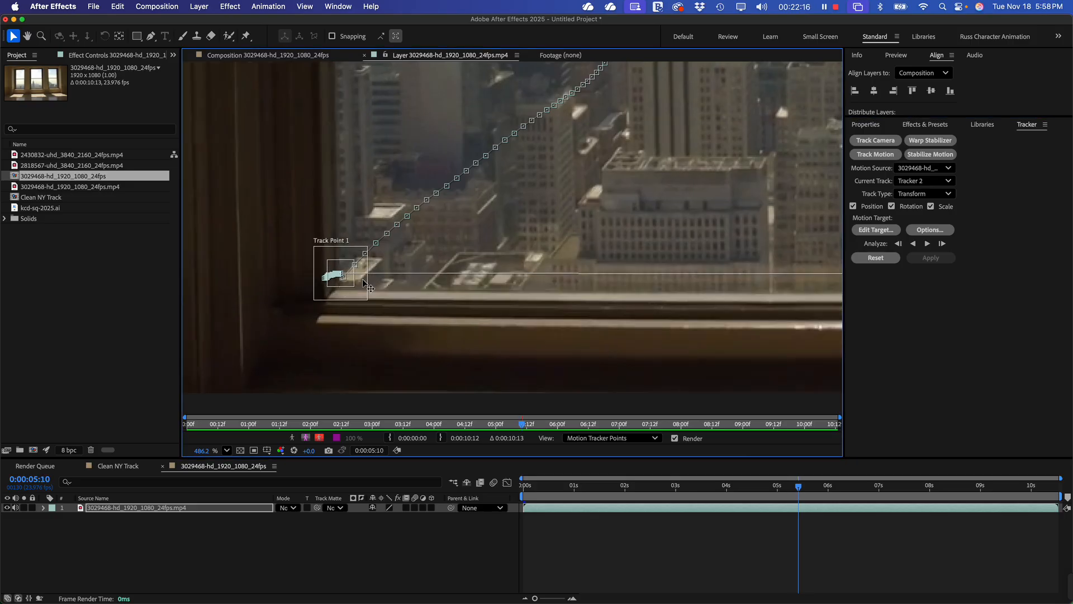
pyautogui.moveTo(347, 283)
pyautogui.mouseDown()
pyautogui.moveTo(344, 298)
pyautogui.moveTo(347, 290)
pyautogui.mouseUp()
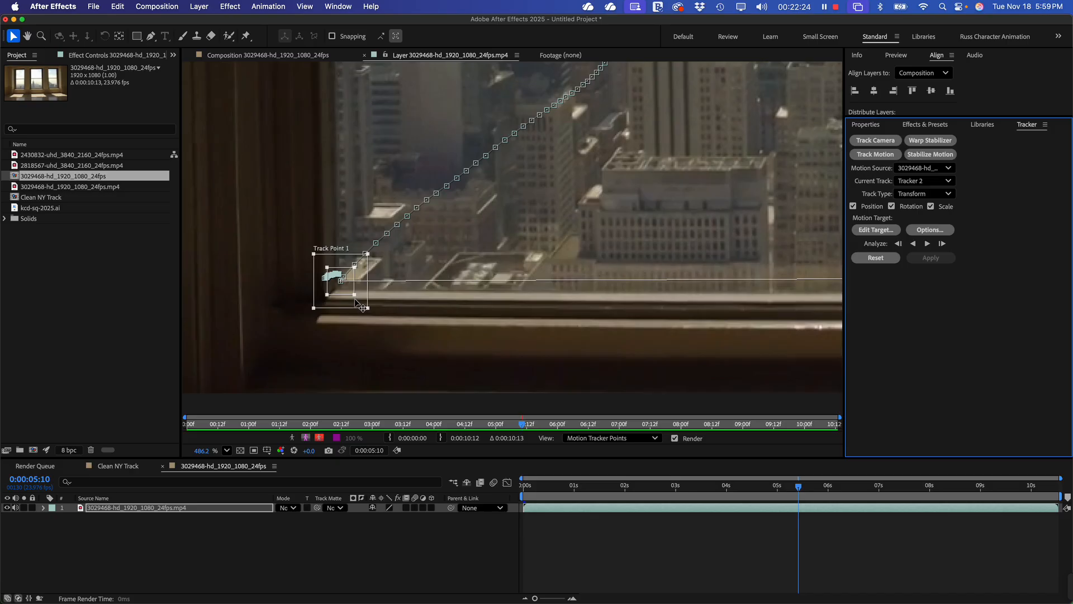
pyautogui.moveTo(346, 289); pyautogui.dragTo(344, 295)
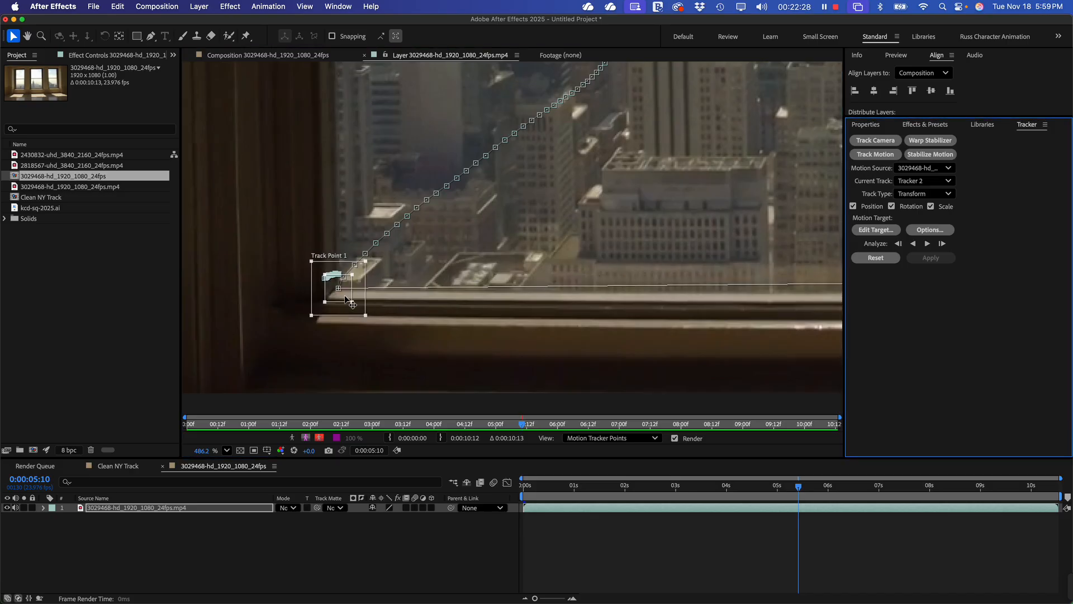
pyautogui.press('pagedown')
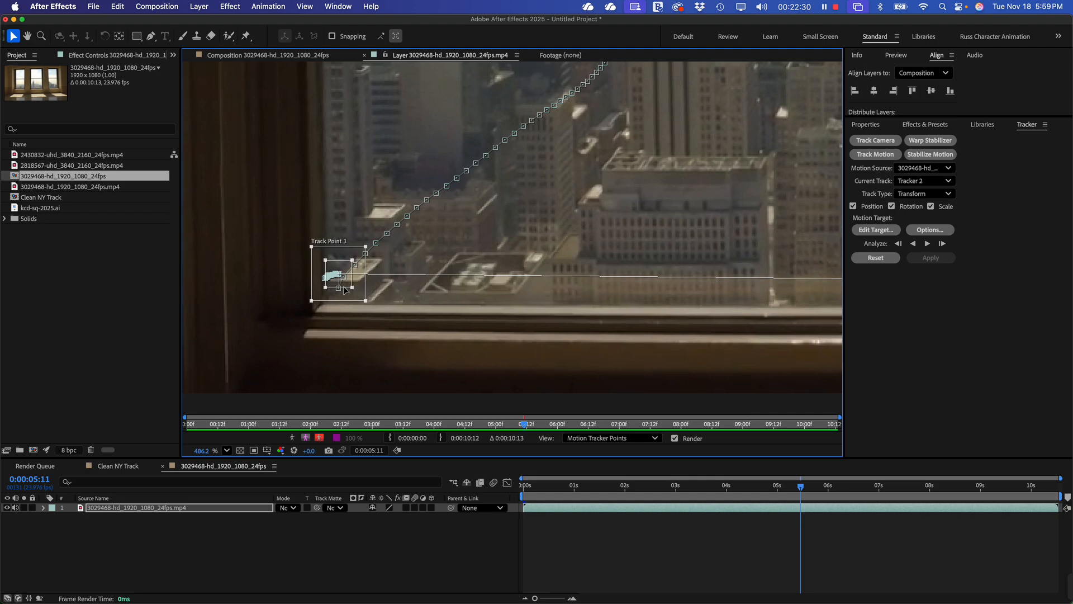
pyautogui.moveTo(344, 279)
pyautogui.mouseDown()
pyautogui.moveTo(338, 296)
pyautogui.moveTo(345, 279)
pyautogui.mouseUp()
pyautogui.press('super+z')
pyautogui.moveTo(337, 268); pyautogui.dragTo(327, 303)
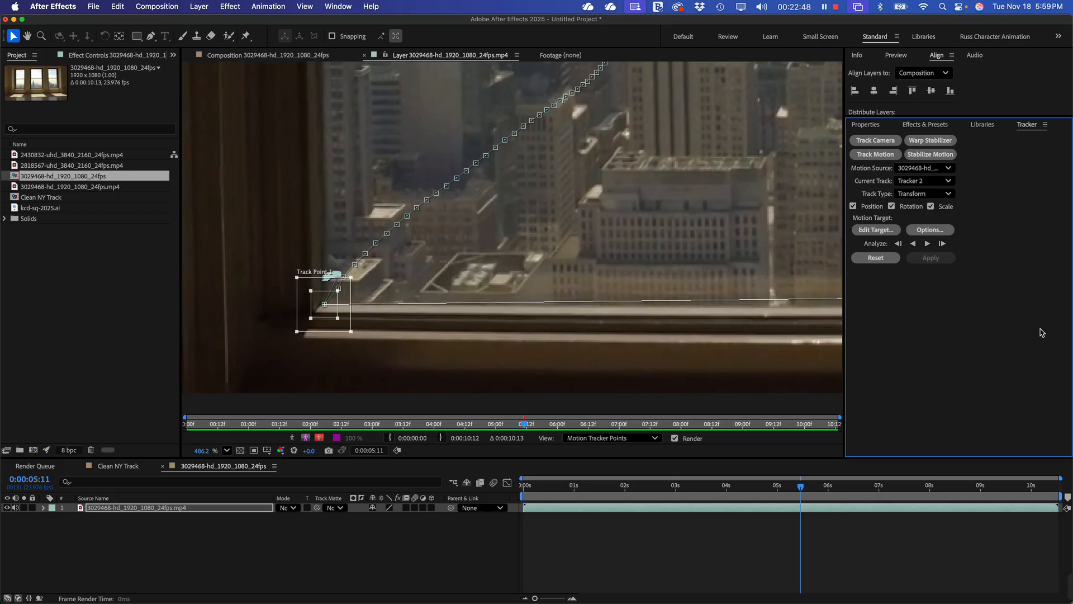
# - Analyze both track points forward from 0:00:05:11 to the end of the clip and check their complete paths
pyautogui.click(927, 243)
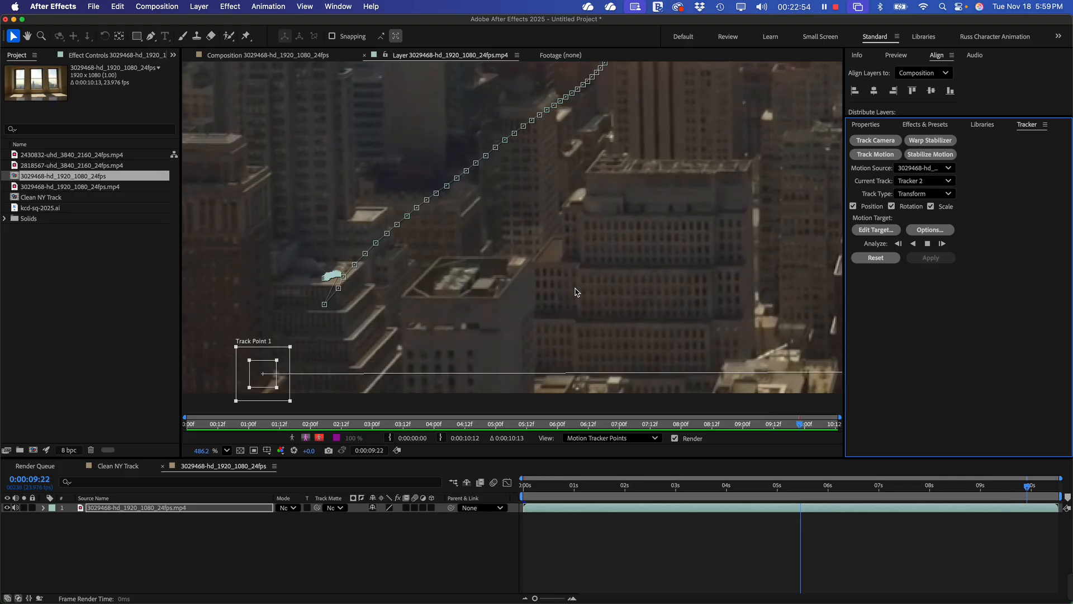
pyautogui.scroll(-5, 576, 292)
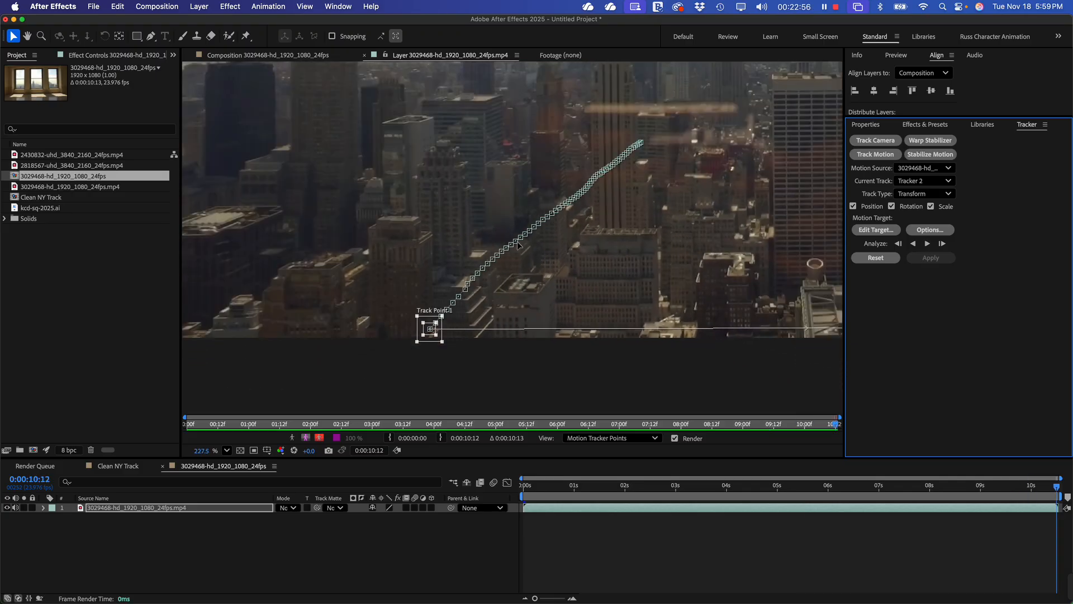
pyautogui.scroll(-3, 618, 308)
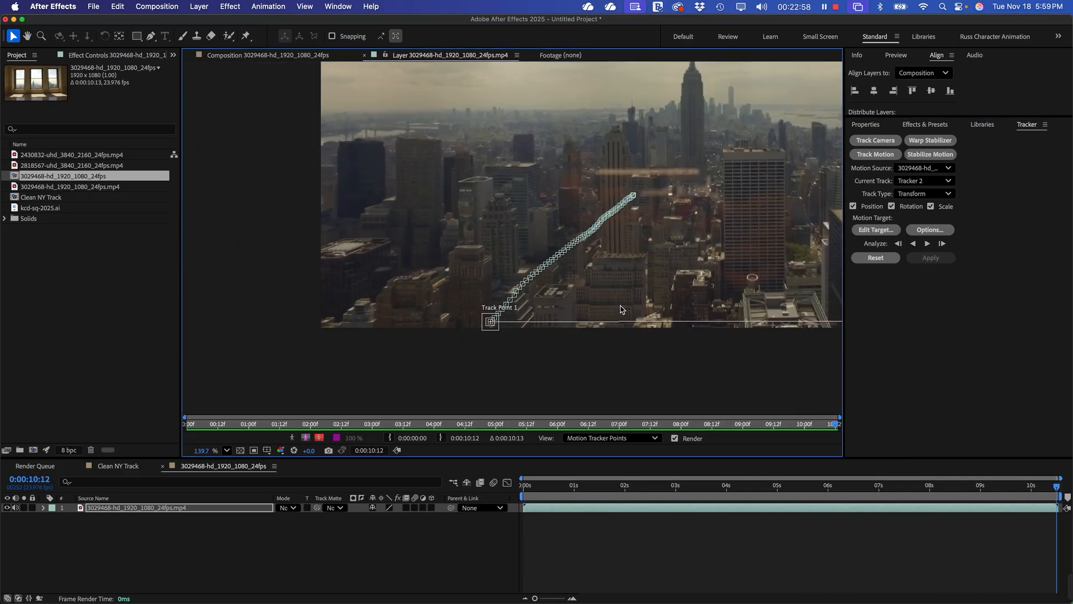
pyautogui.hscroll(5, 670, 327)
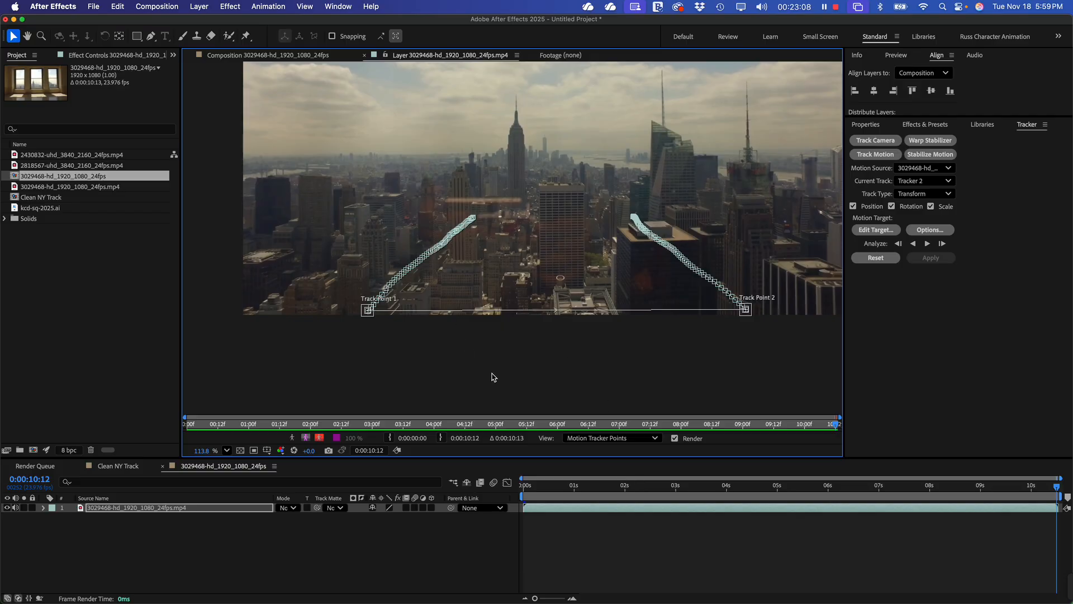
pyautogui.scroll(-3, 491, 377)
pyautogui.scroll(5, 493, 364)
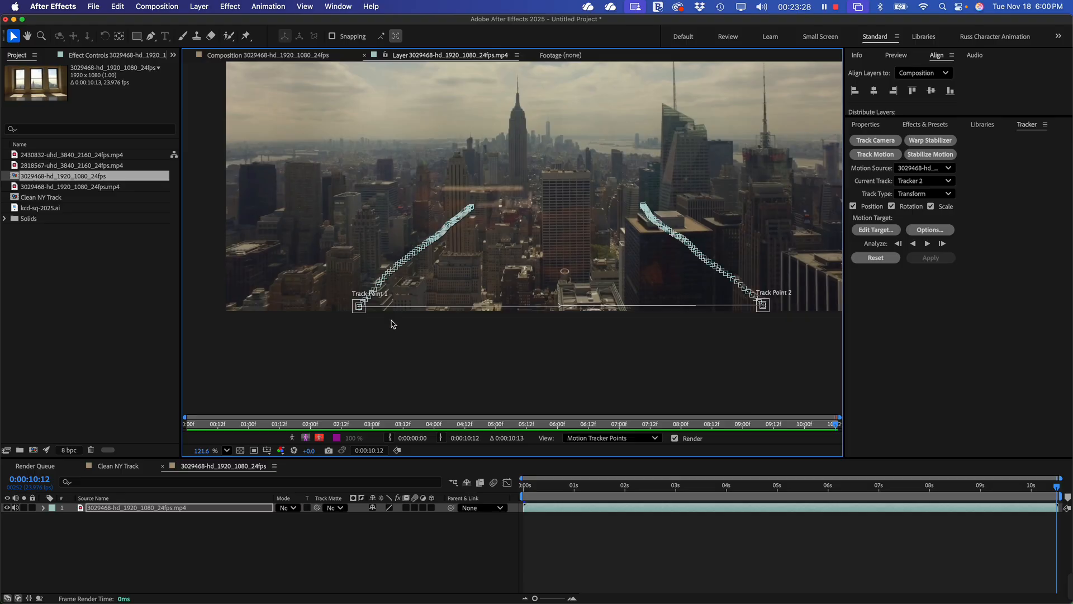
# - Check both complete track paths over the whole frame and return to the clip's first frame at 0:00:00:00
pyautogui.scroll(-4, 400, 323)
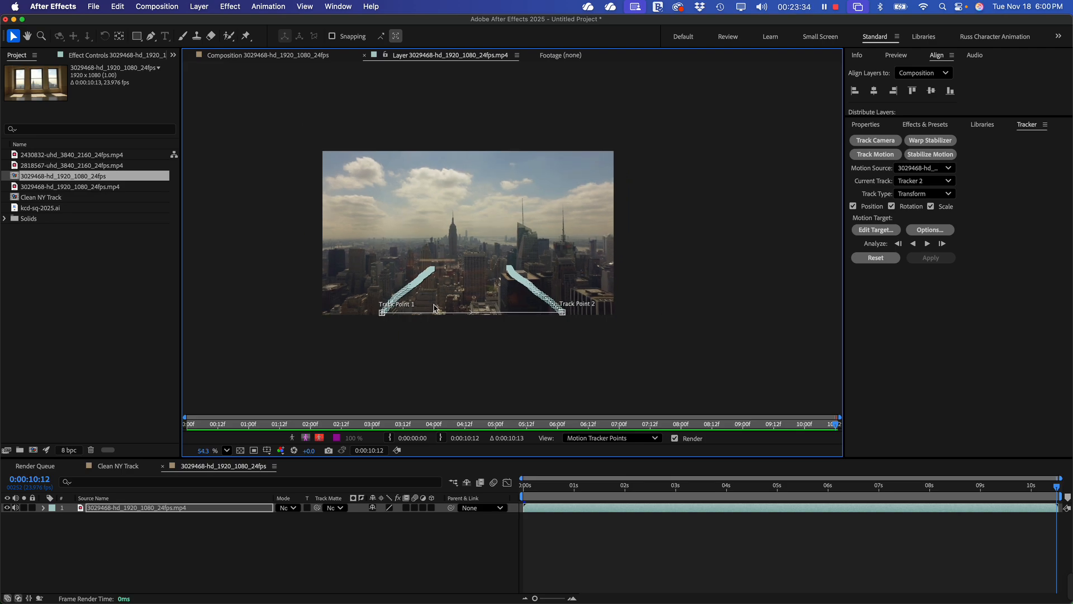
pyautogui.scroll(3, 466, 302)
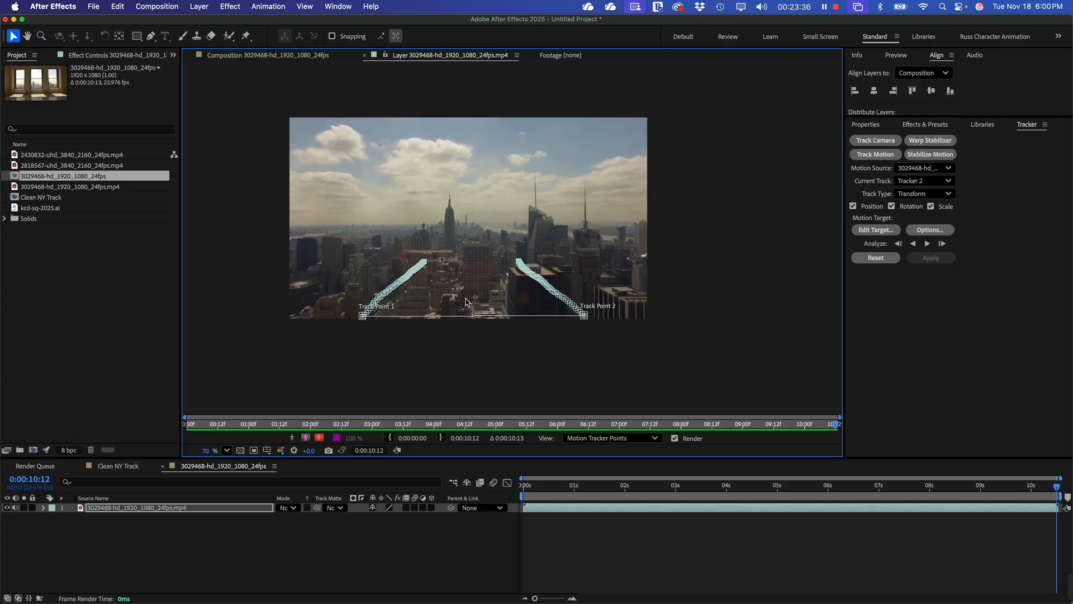
pyautogui.scroll(-4, 466, 302)
pyautogui.scroll(1, 466, 302)
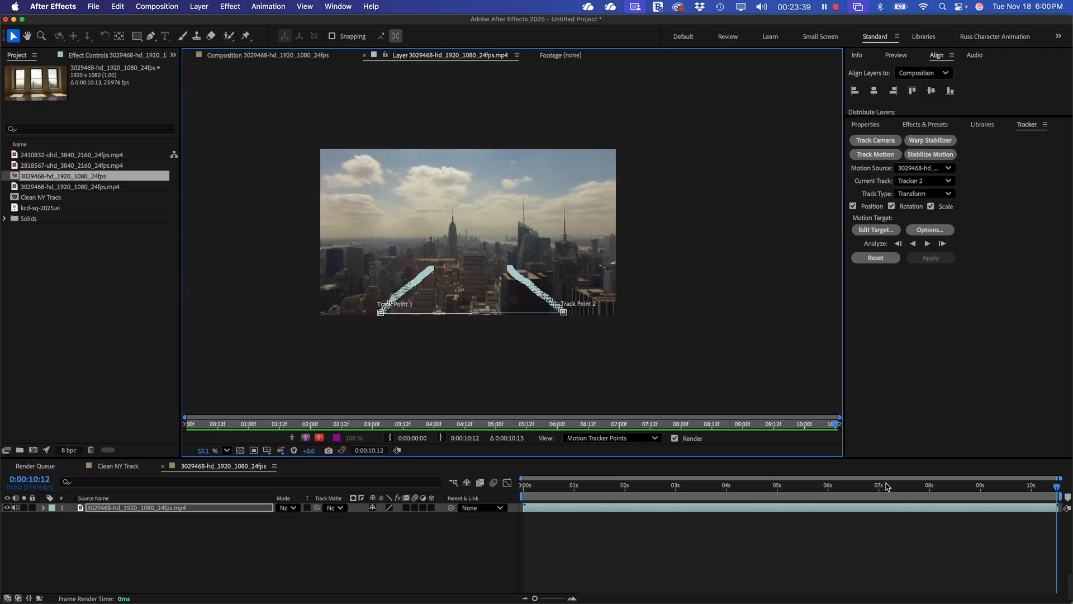
pyautogui.moveTo(887, 487); pyautogui.dragTo(507, 488)
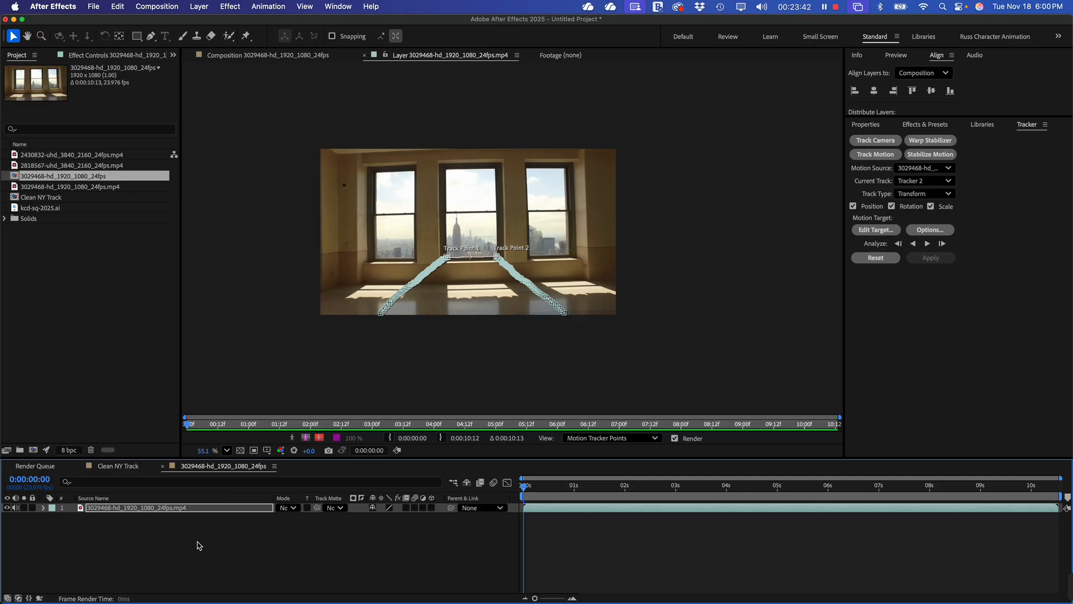
# - Create a null object above the footage layer and name it "Tracking Data"
pyautogui.click(197, 543)
pyautogui.rightClick(197, 540)
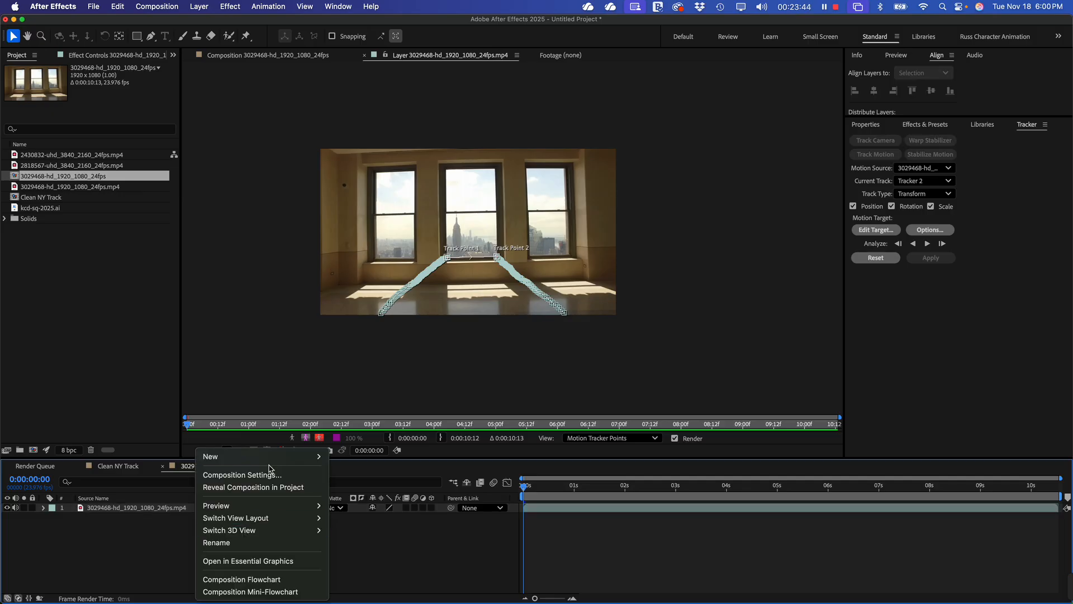
pyautogui.moveTo(295, 461)
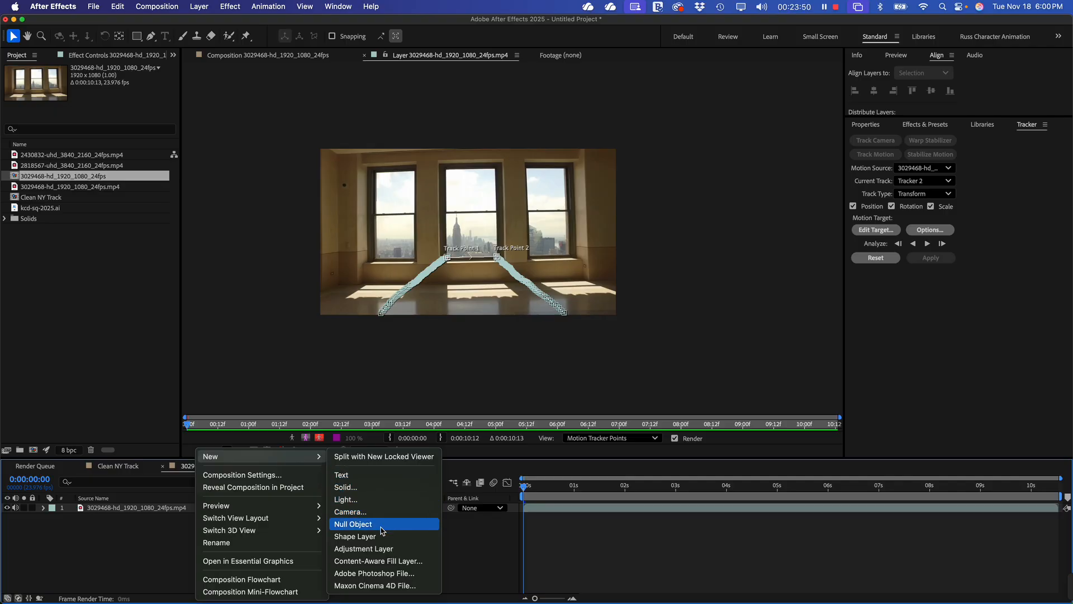
pyautogui.click(379, 524)
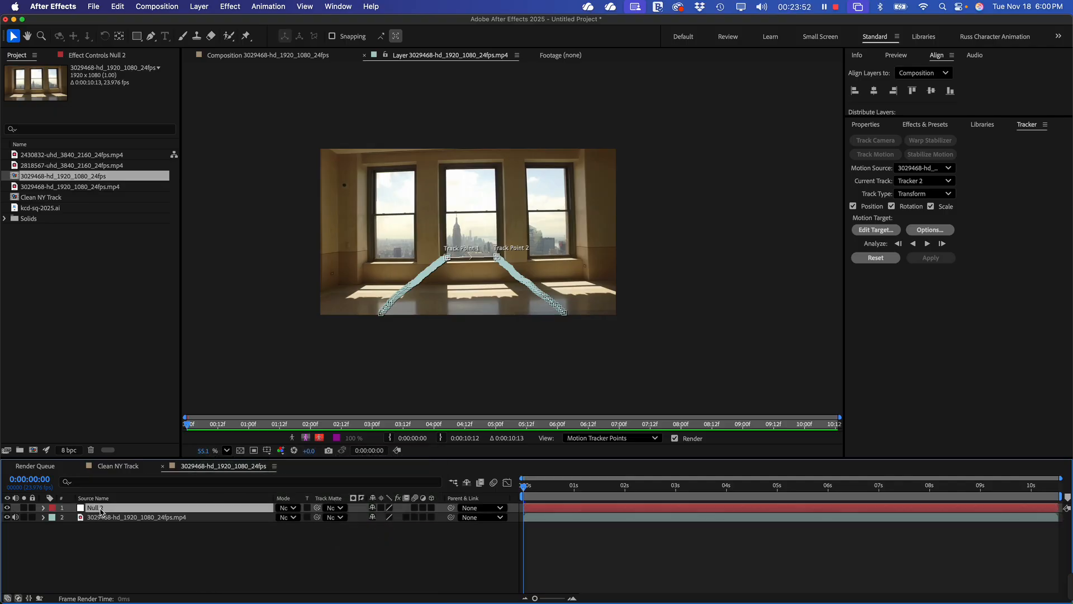
pyautogui.press('Return')
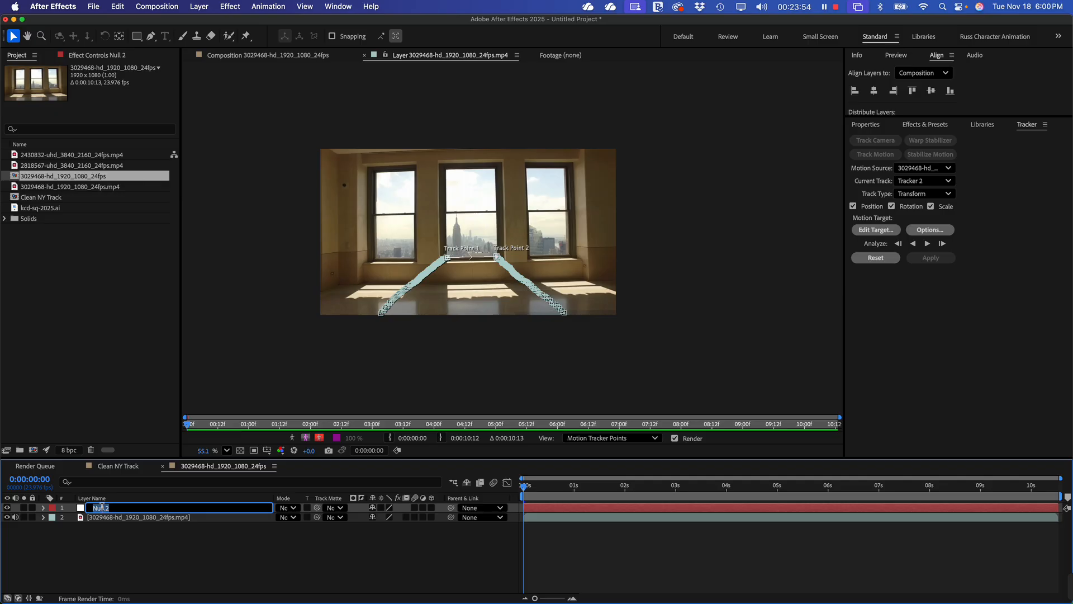
pyautogui.write('Tracking Data')
pyautogui.click(126, 558)
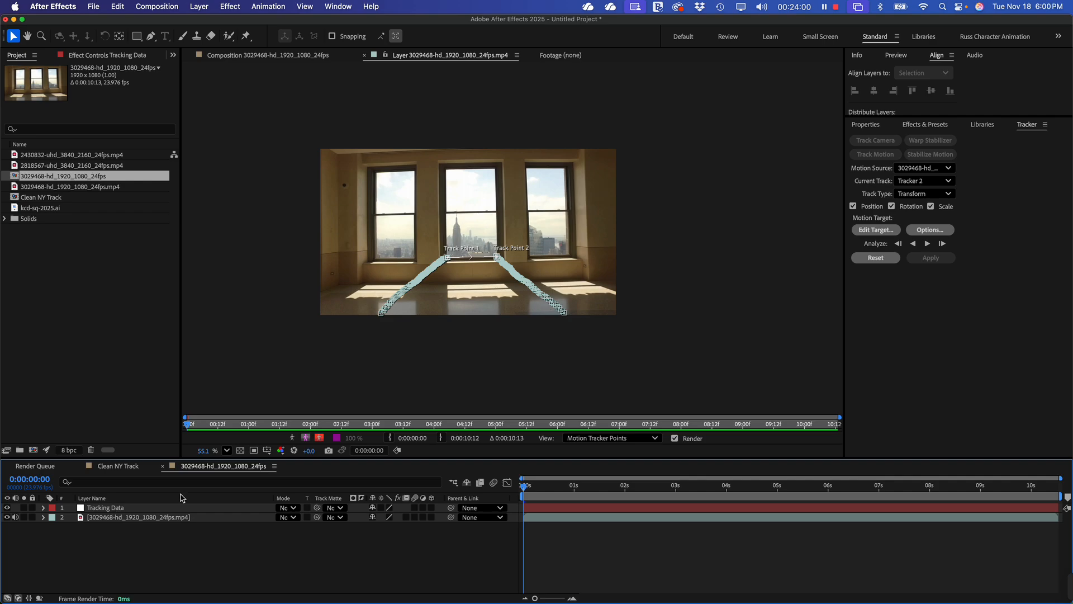
# - Set the Tracking Data layer as the motion target of Tracker 2
pyautogui.click(967, 301)
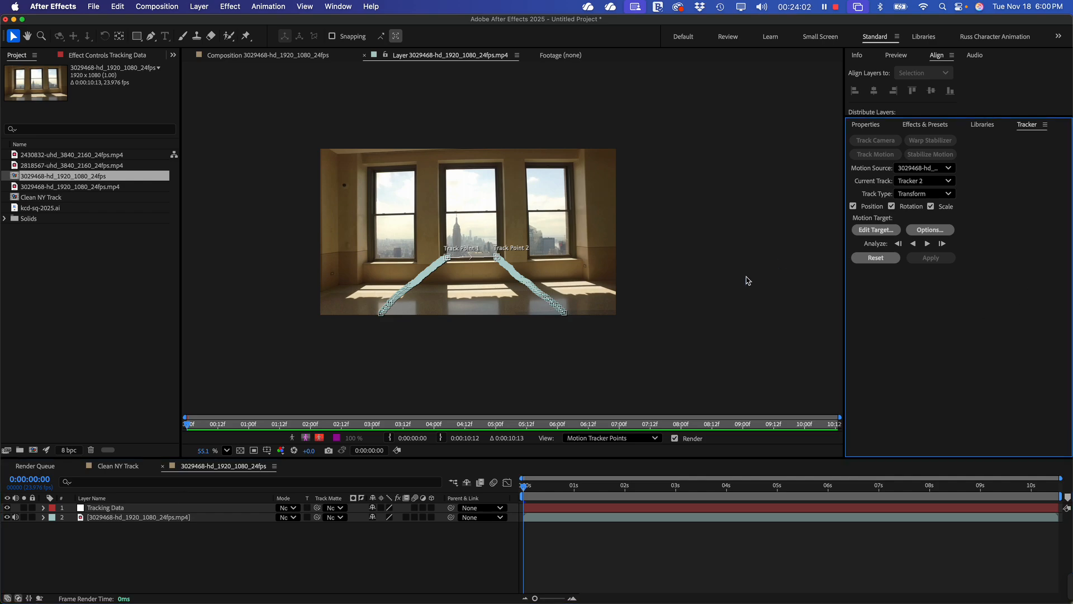
pyautogui.click(877, 231)
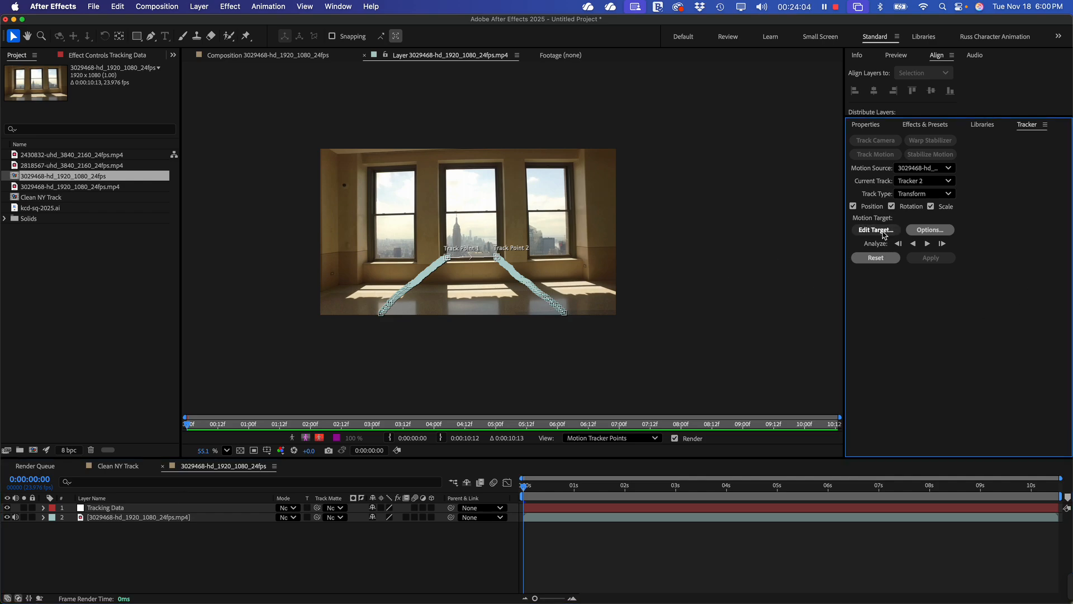
pyautogui.click(566, 303)
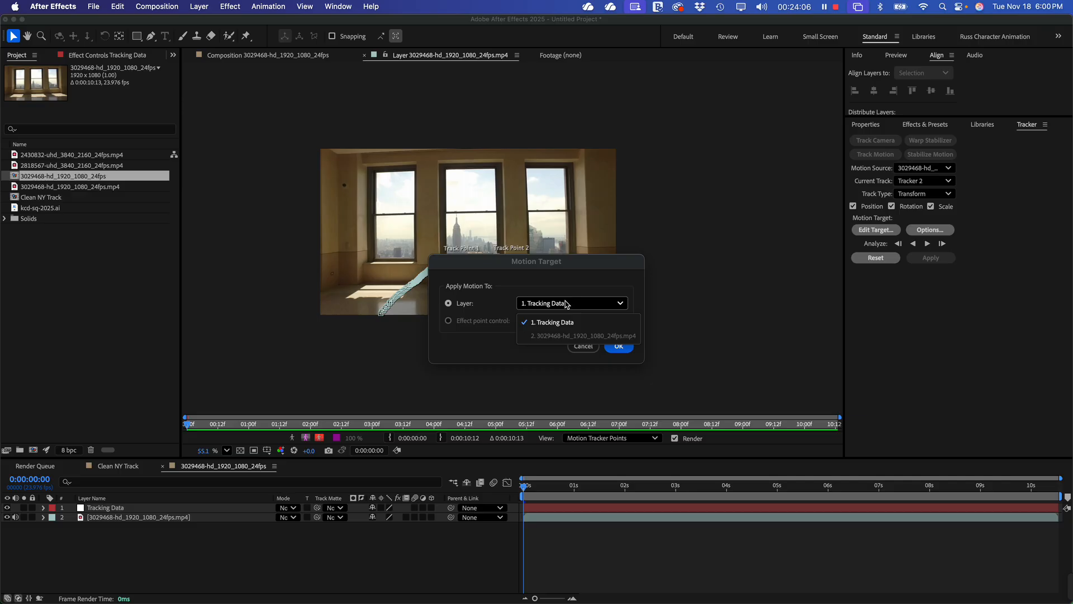
pyautogui.click(566, 304)
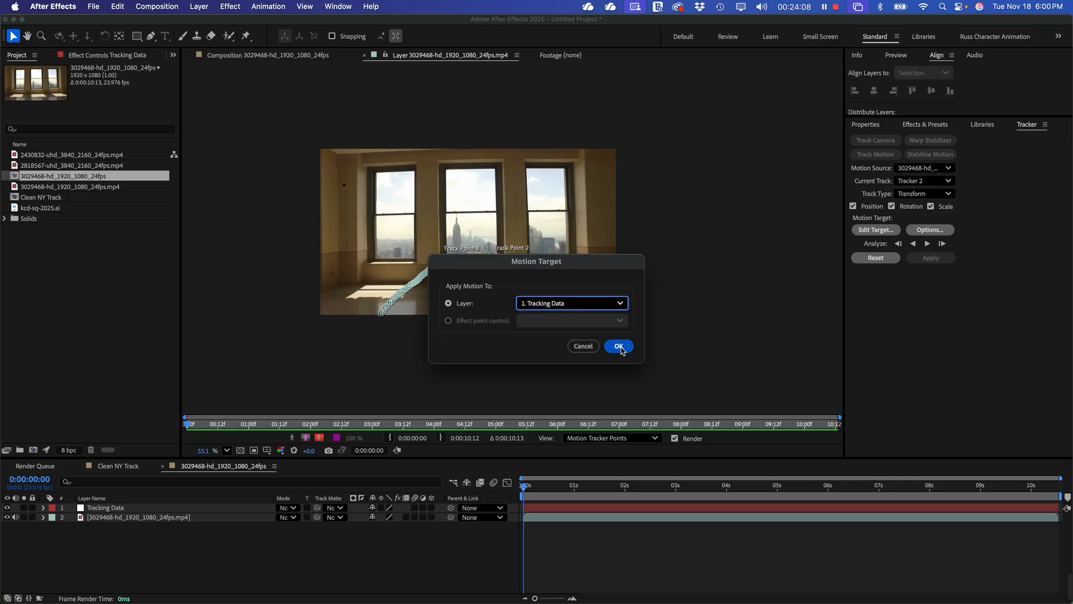
pyautogui.click(619, 346)
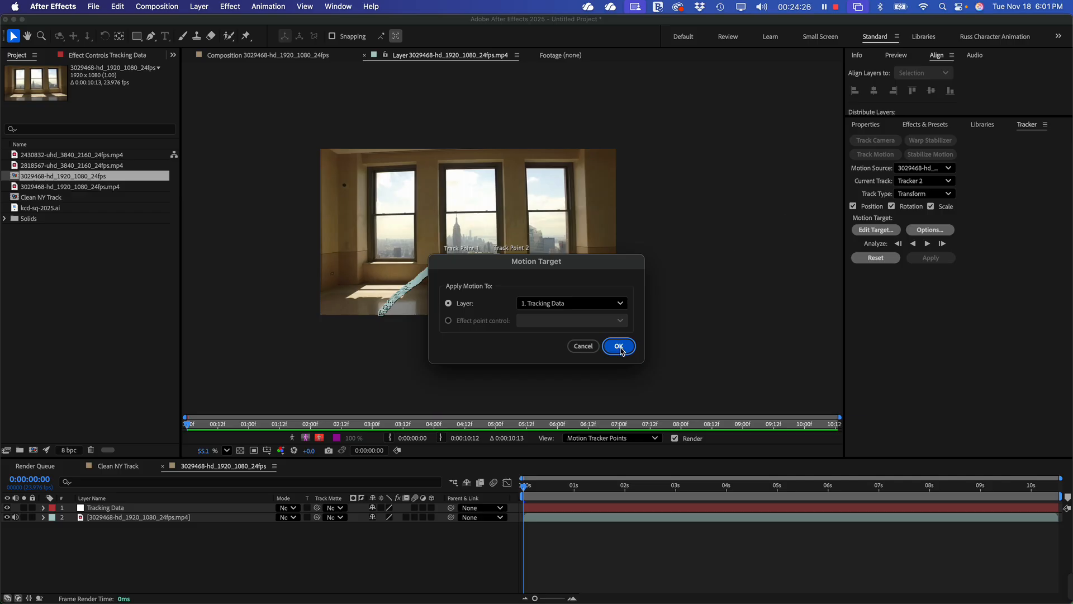
pyautogui.click(620, 346)
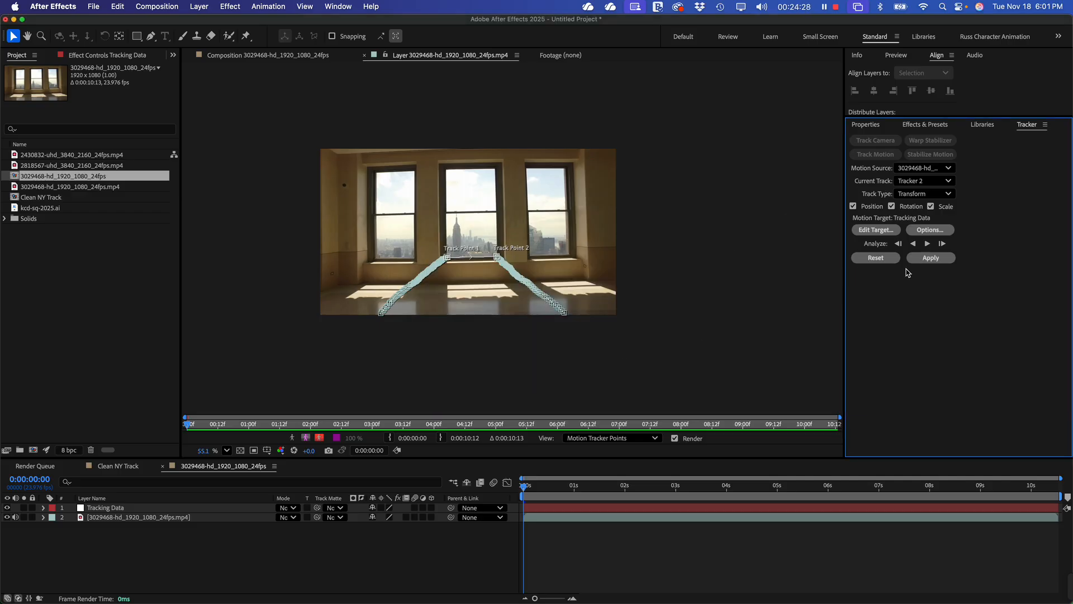
# - Apply the tracked motion in X and Y to the null and check its motion path at the middle window's lower-left corner
pyautogui.click(936, 264)
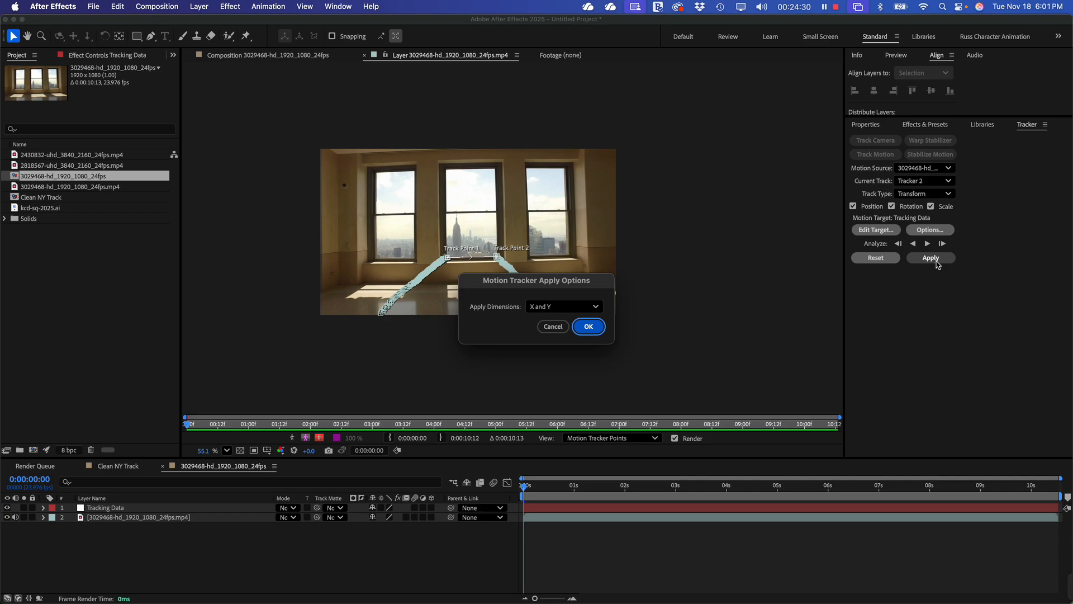
pyautogui.click(588, 326)
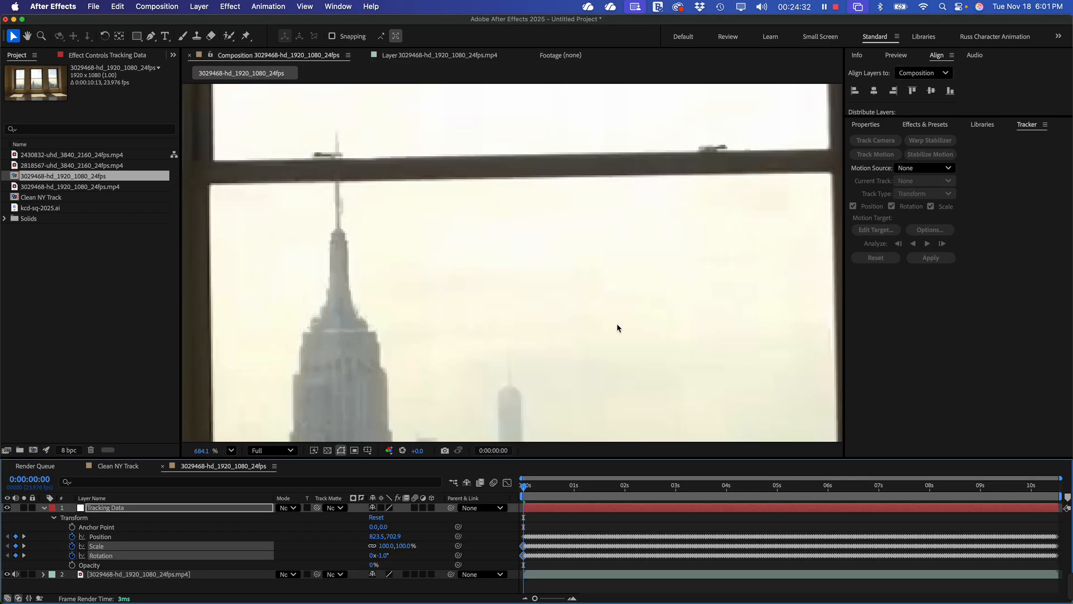
pyautogui.scroll(-15, 585, 322)
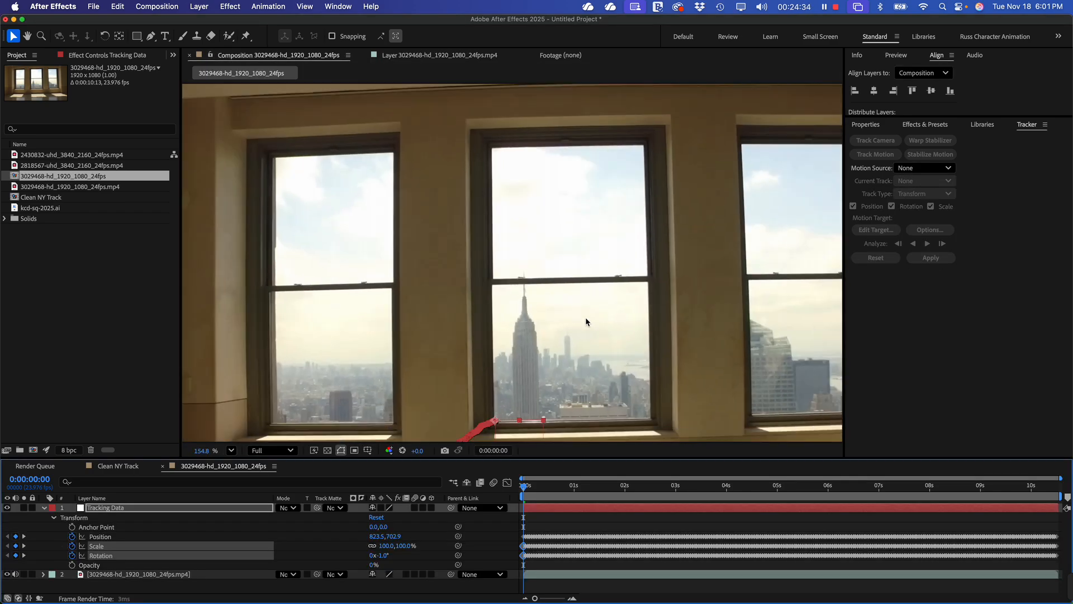
pyautogui.scroll(3, 585, 321)
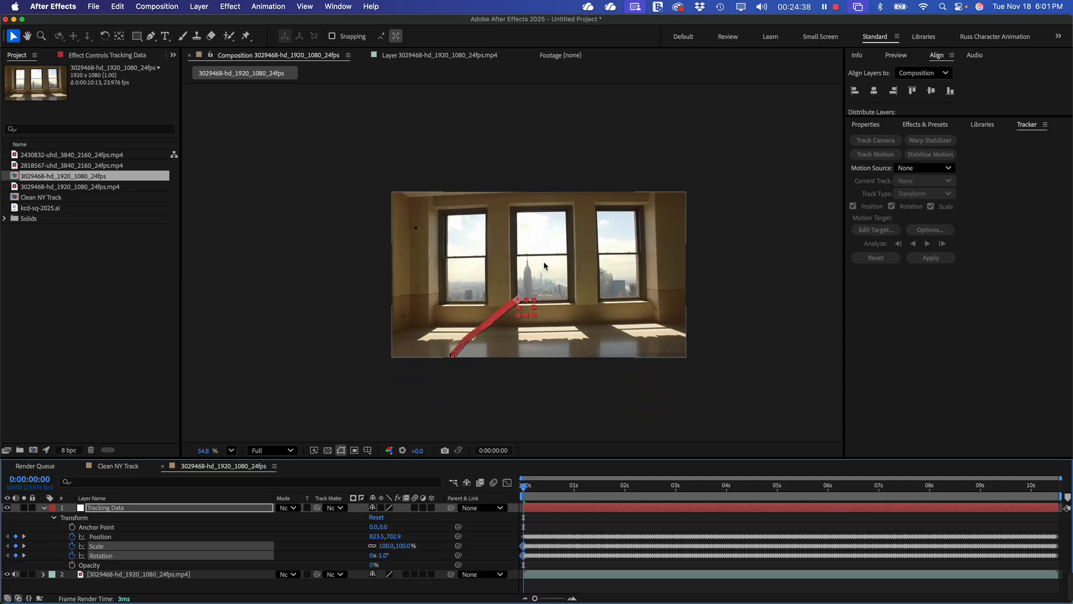
pyautogui.scroll(10, 531, 257)
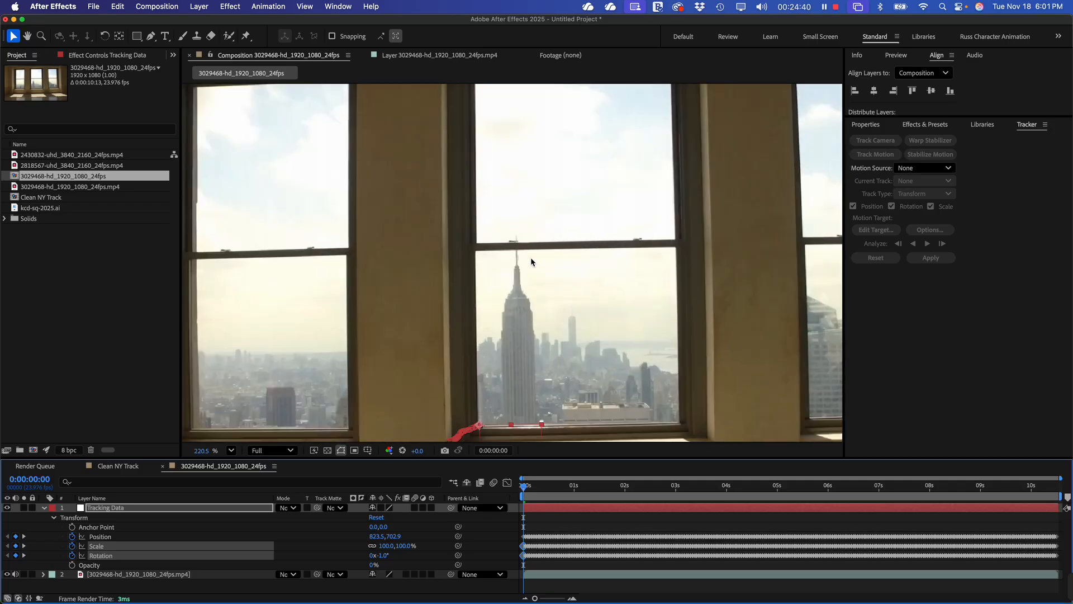
pyautogui.scroll(-5, 531, 257)
pyautogui.scroll(5, 531, 260)
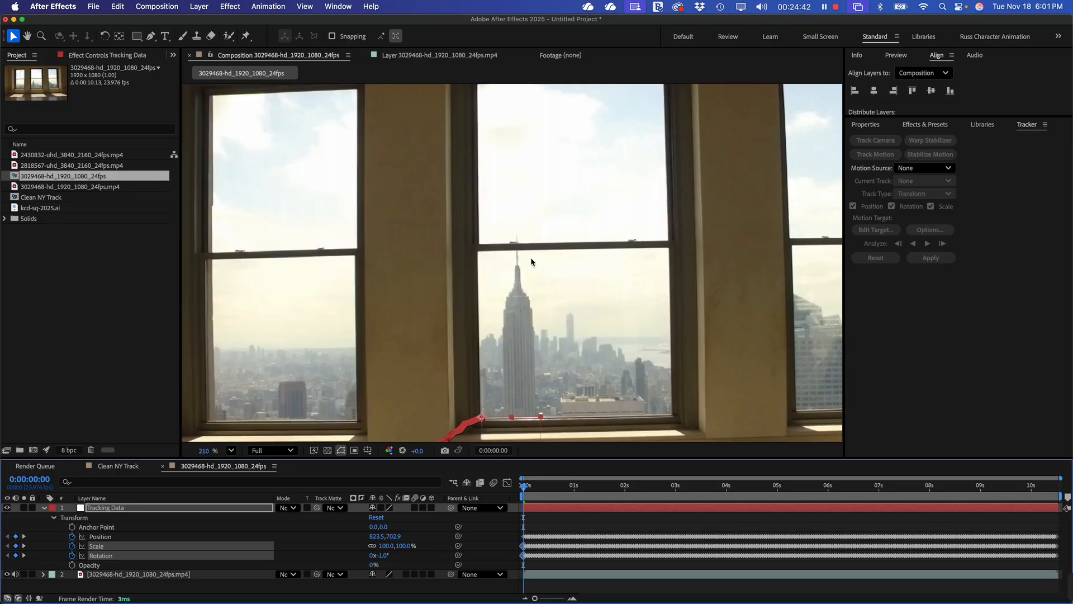
pyautogui.scroll(-3, 531, 261)
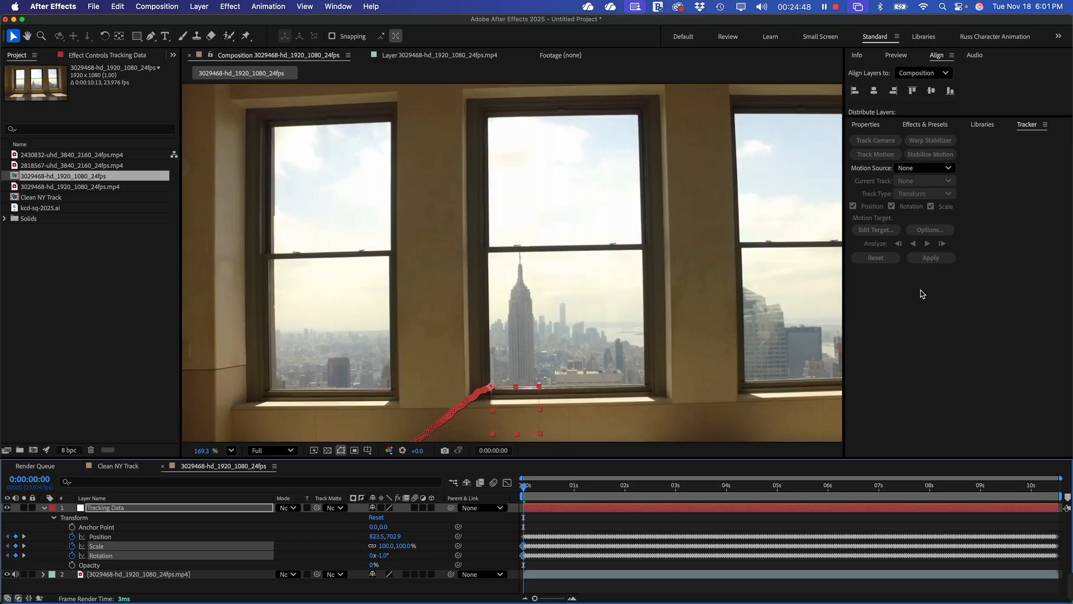
# - Start a new motion track on the New York window footage layer, keeping Tracker 3 as the current track
pyautogui.click(909, 324)
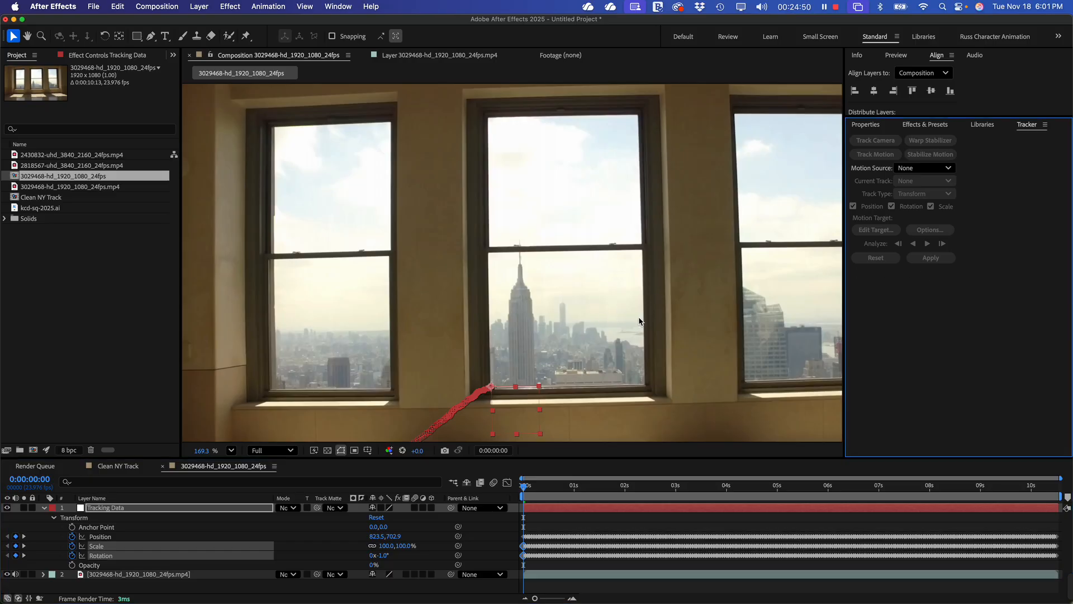
pyautogui.click(731, 230)
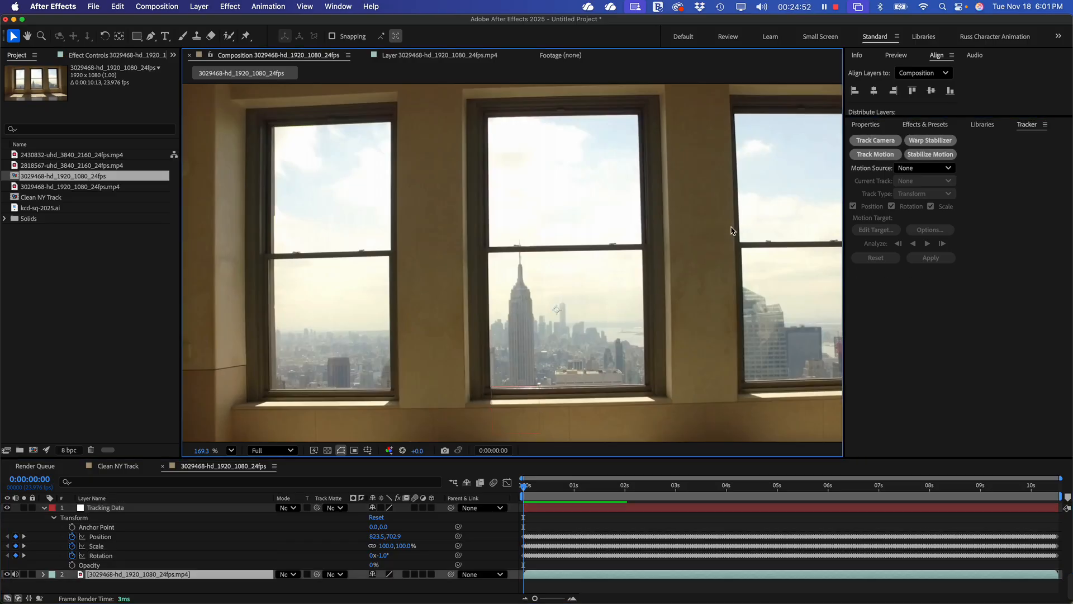
pyautogui.click(880, 160)
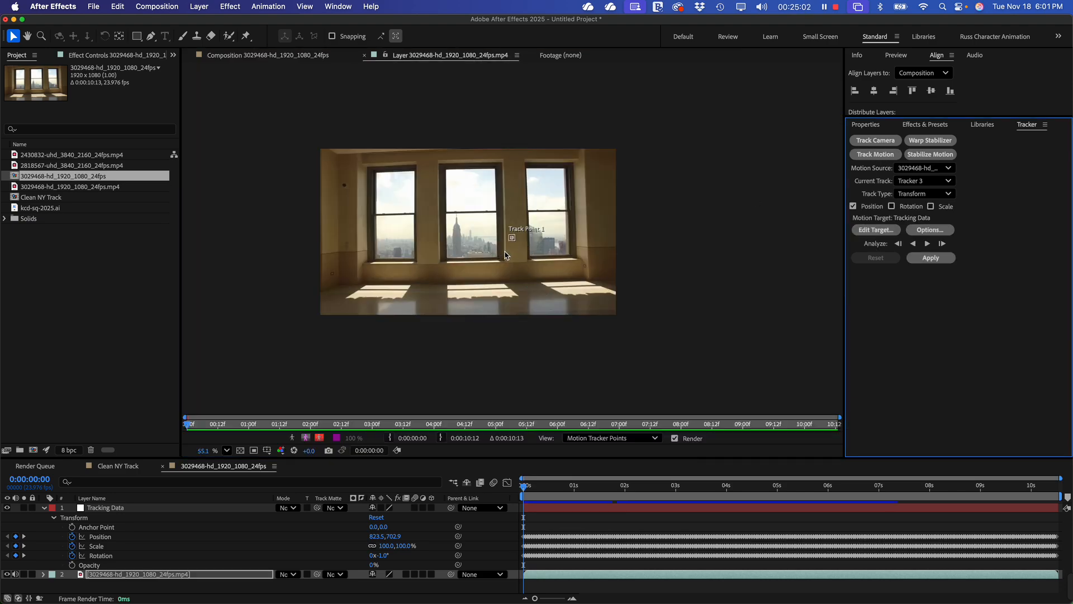
pyautogui.scroll(3, 503, 257)
pyautogui.scroll(4, 503, 257)
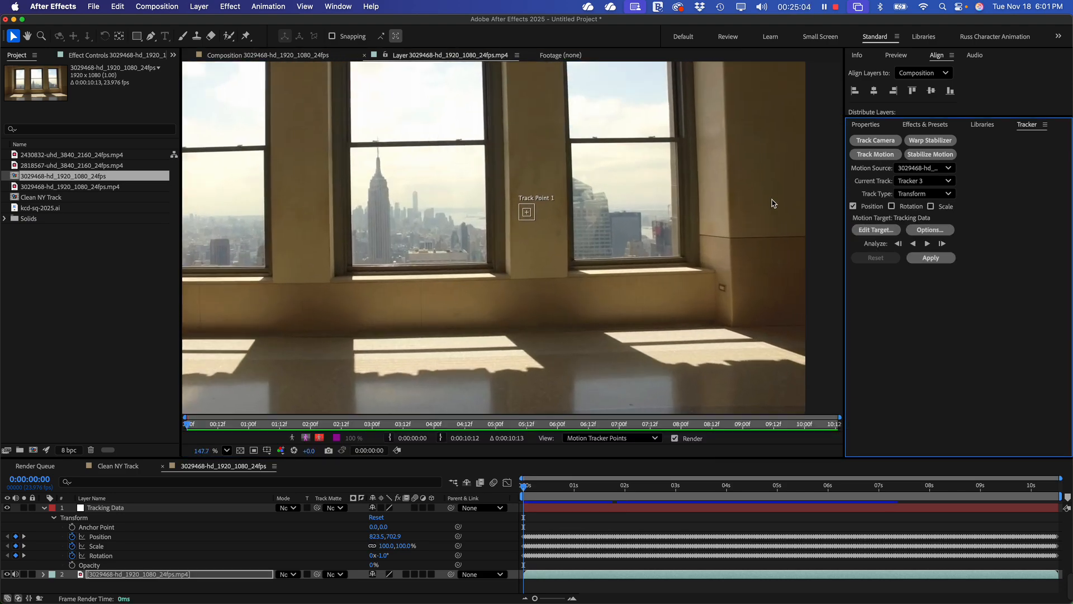
pyautogui.click(919, 181)
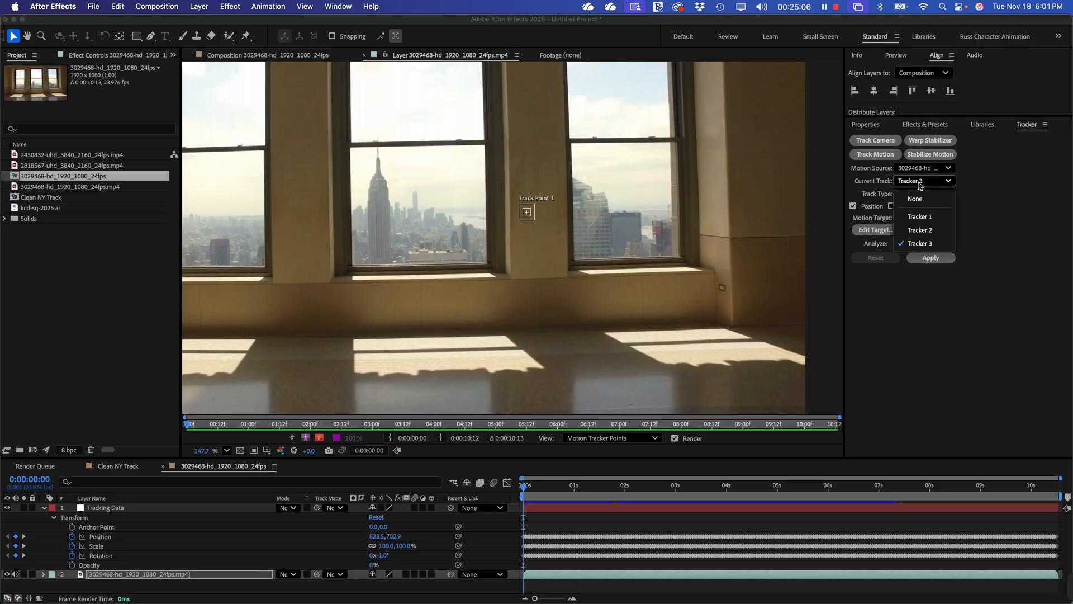
pyautogui.click(1015, 188)
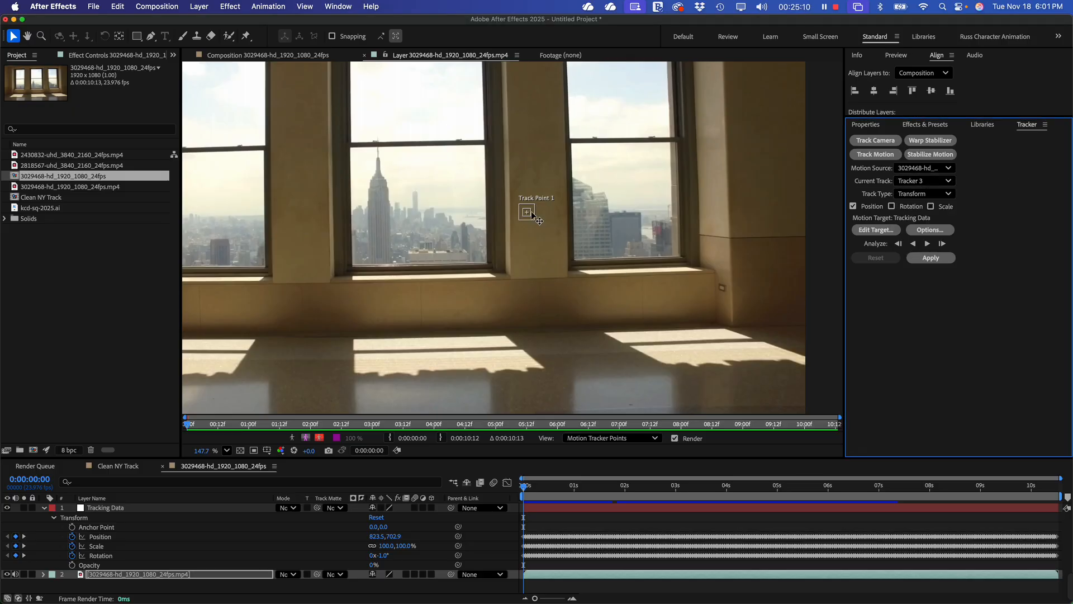
pyautogui.scroll(2, 529, 218)
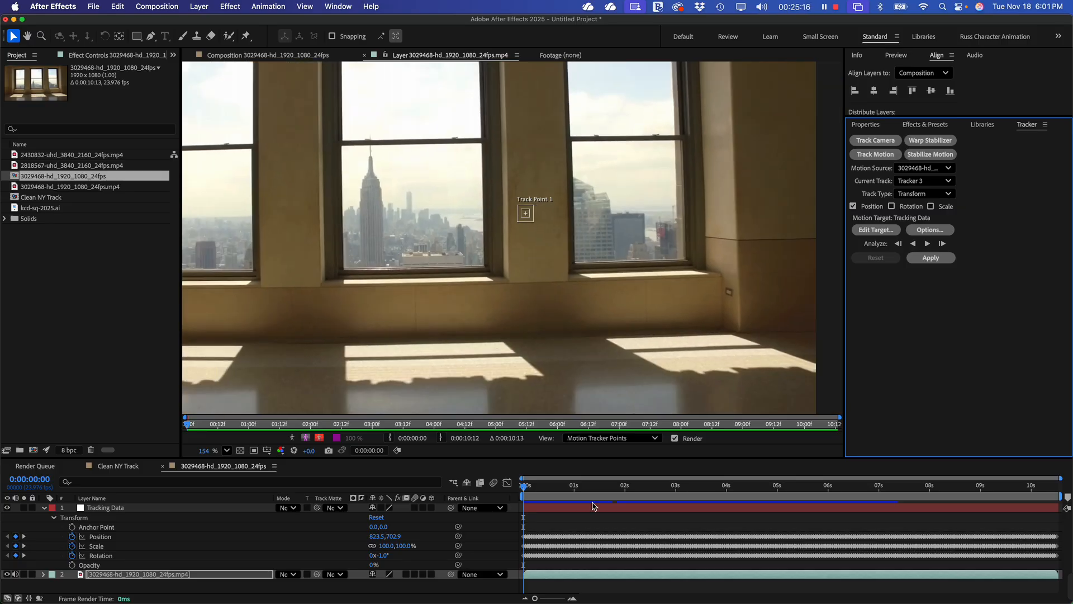
# - Go to 0:00:01:11 and place Track Point 1 on the Empire State Building's spire
pyautogui.moveTo(526, 491); pyautogui.dragTo(597, 503)
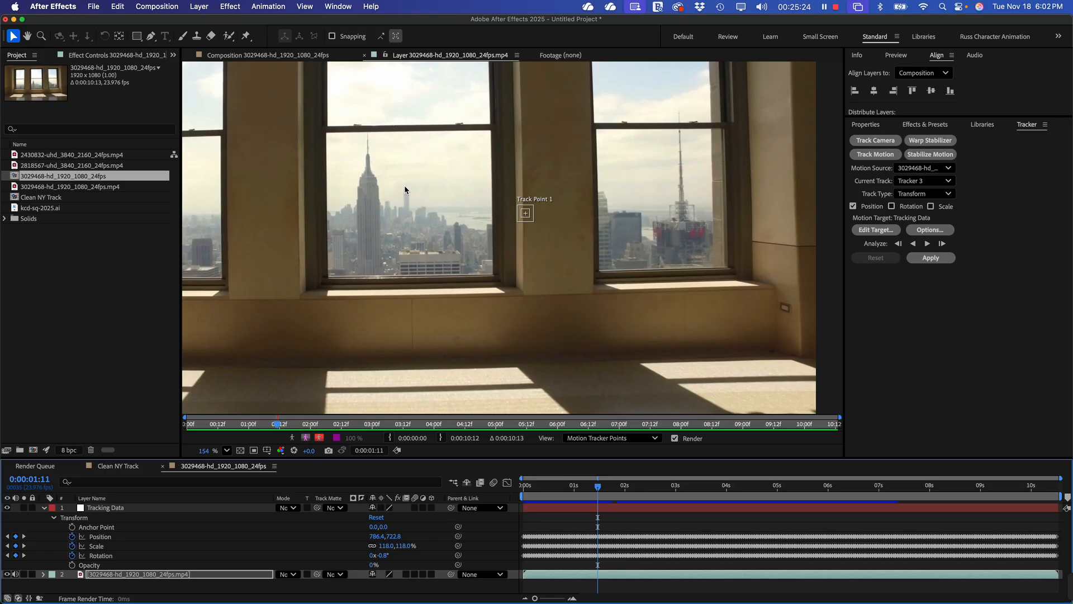
pyautogui.scroll(3, 533, 227)
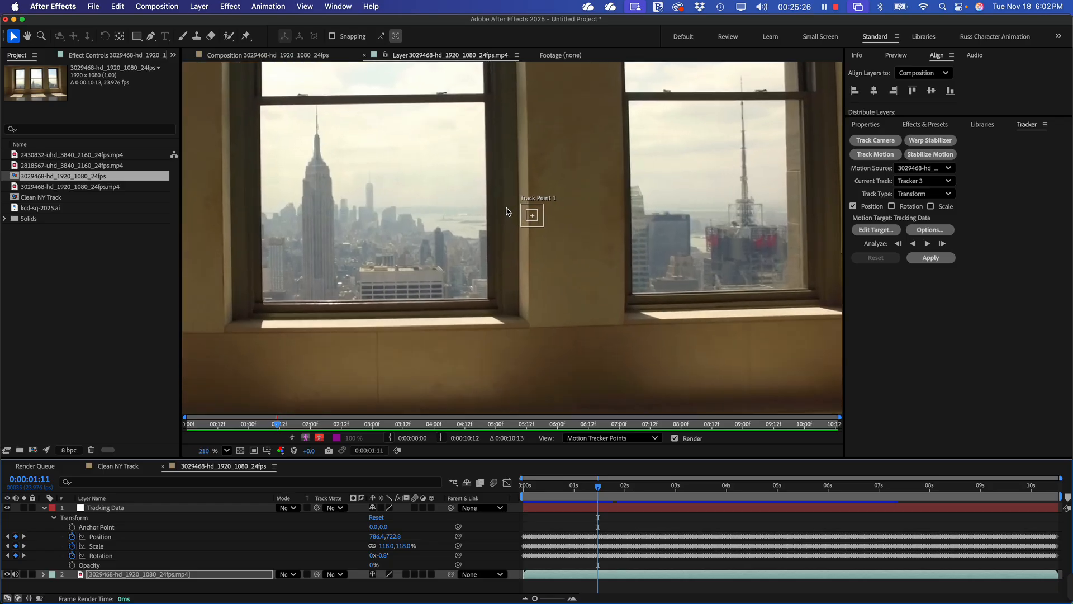
pyautogui.moveTo(532, 226); pyautogui.dragTo(322, 151)
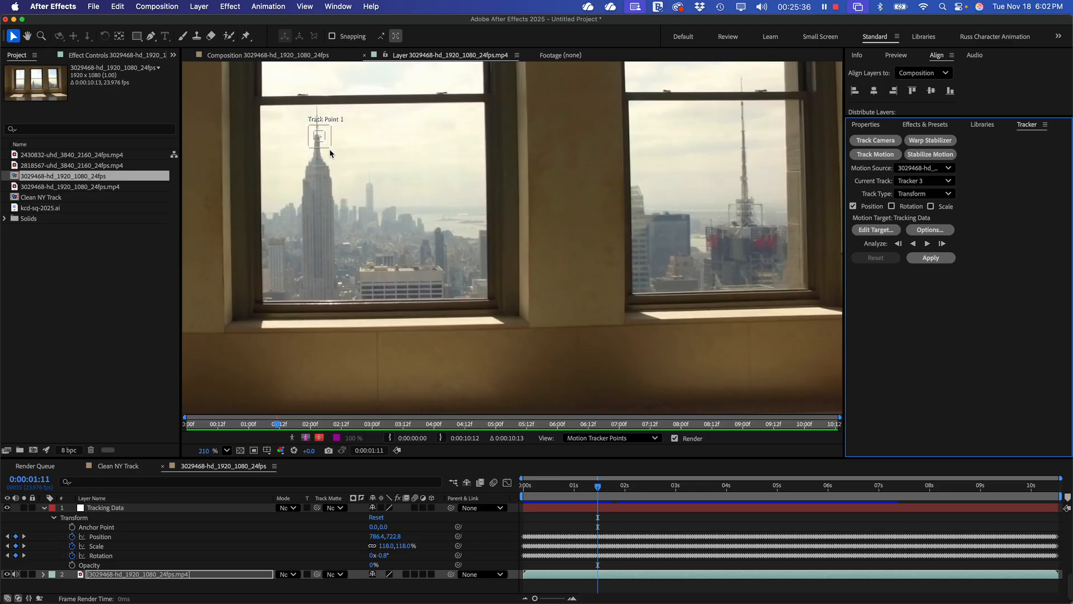
pyautogui.scroll(6, 330, 149)
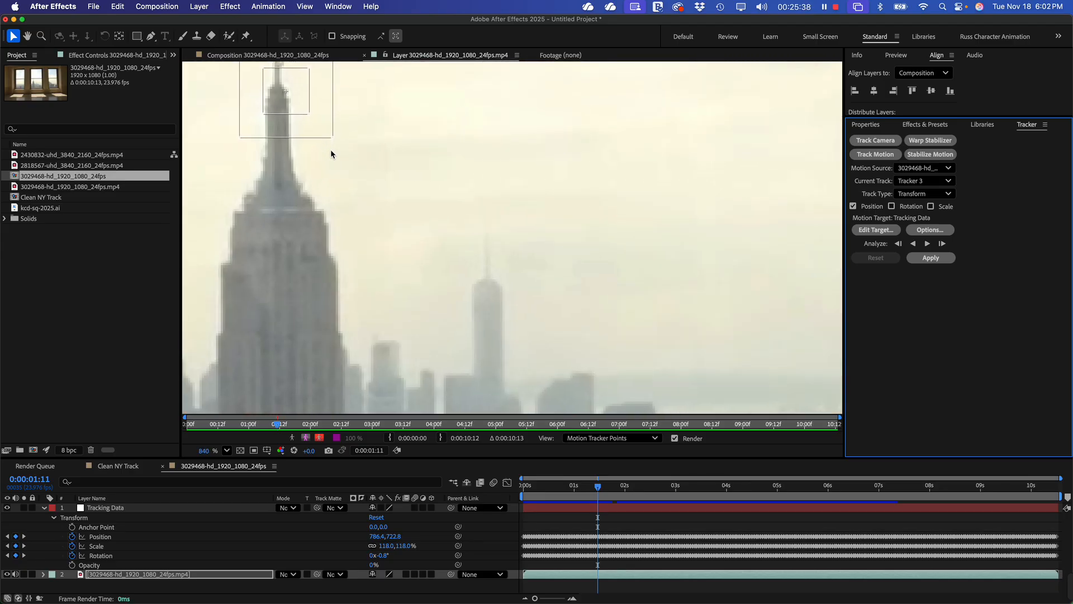
pyautogui.scroll(-3, 308, 144)
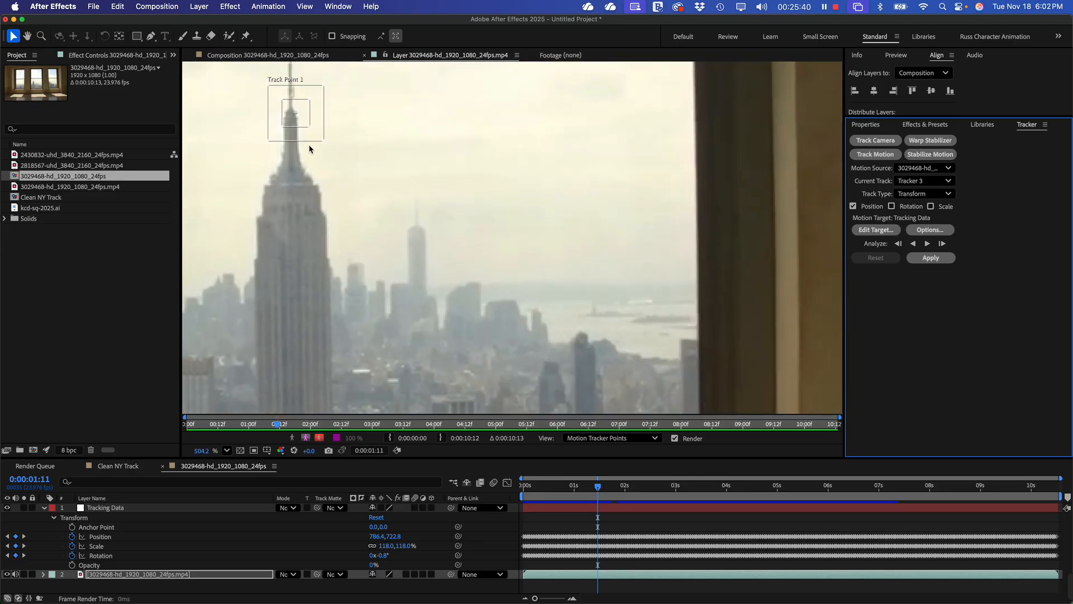
pyautogui.scroll(2, 308, 144)
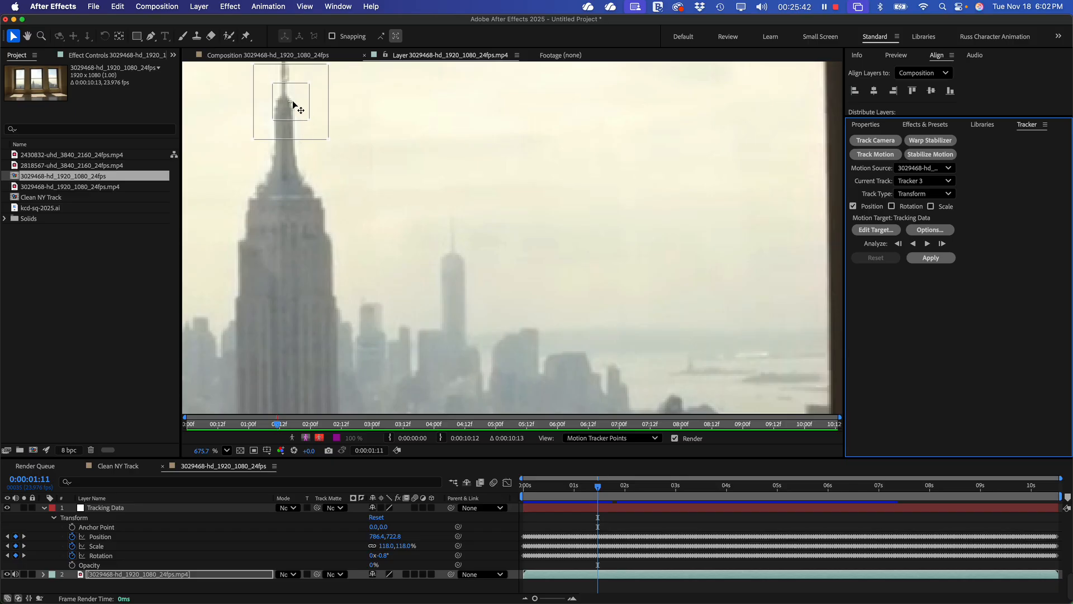
# - Move Track Point 1 to the right shoulder of the Empire State Building and shrink its inner feature region around that edge
pyautogui.moveTo(304, 112); pyautogui.dragTo(330, 208)
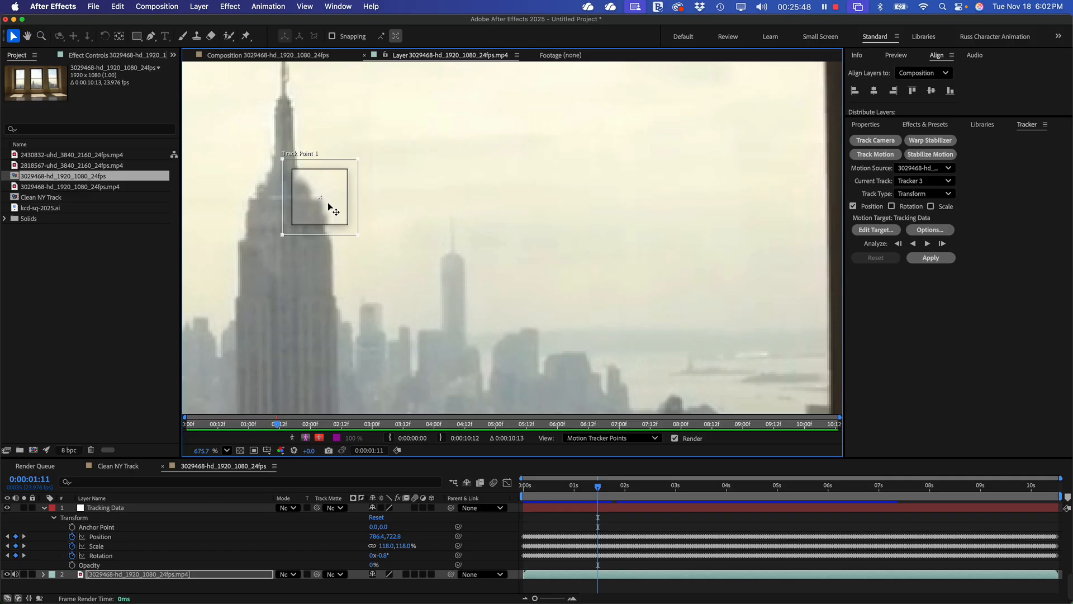
pyautogui.moveTo(330, 208); pyautogui.dragTo(331, 208)
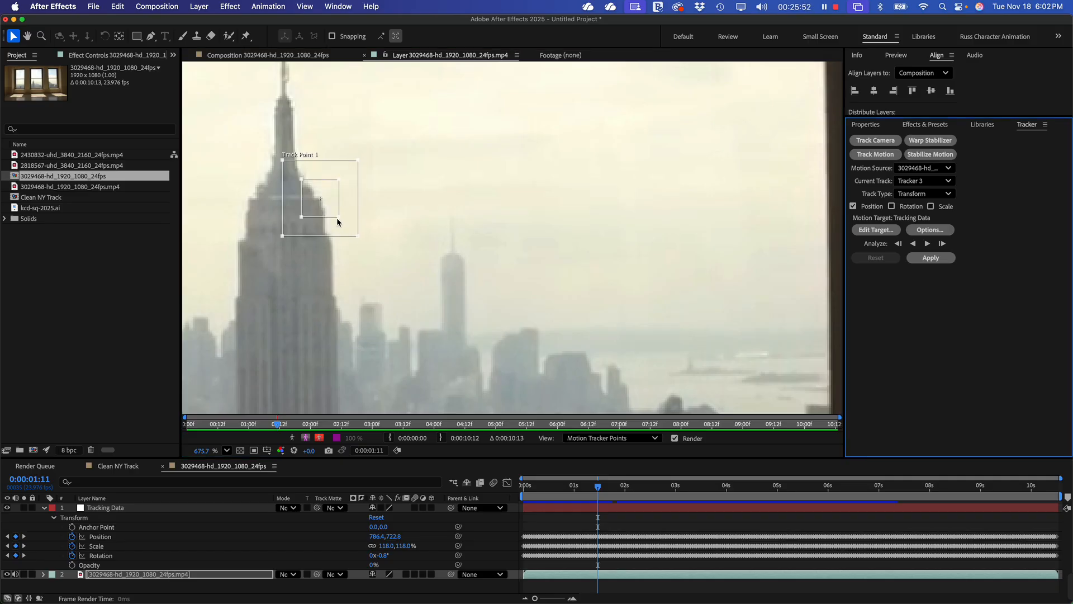
pyautogui.click(336, 215)
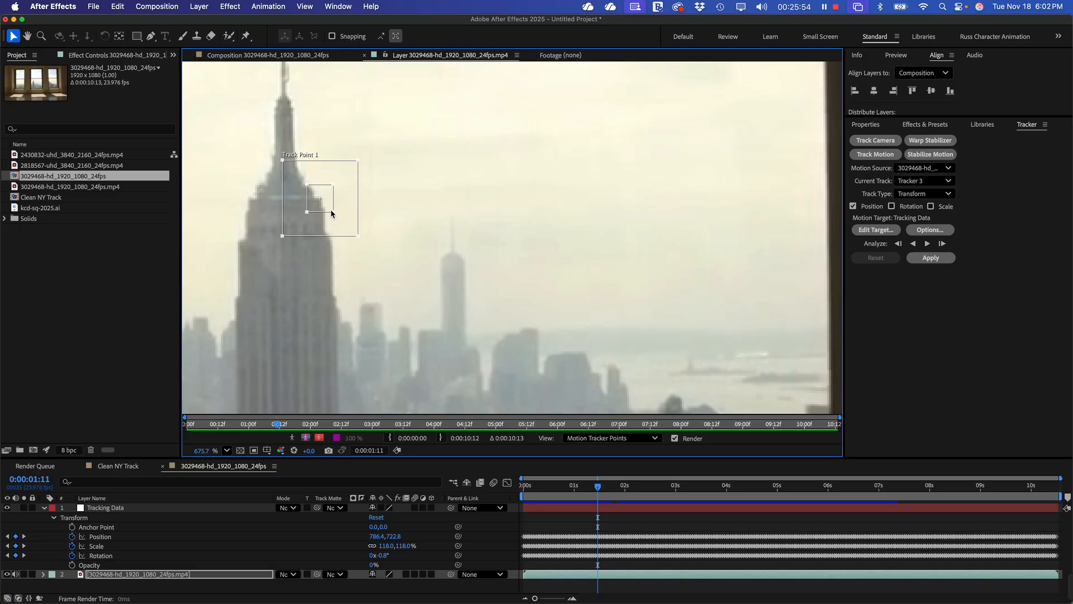
pyautogui.click(330, 210)
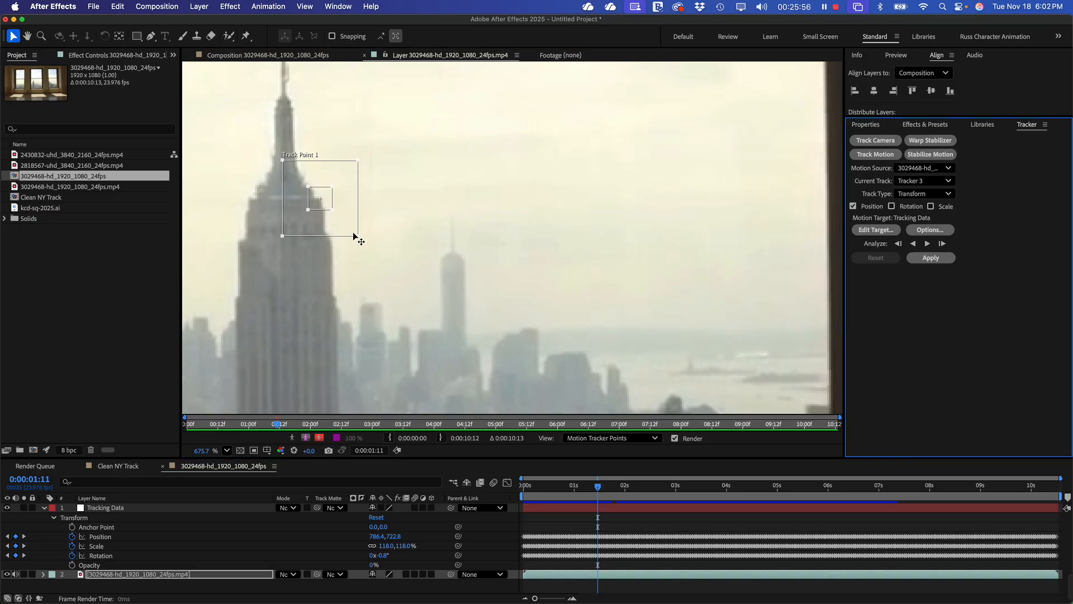
# - Adjust Track Point 1's search region at 0:00:01:11 and analyze the motion forward, stopping around 0:00:06:06
pyautogui.moveTo(358, 233); pyautogui.dragTo(348, 227)
pyautogui.scroll(-10, 459, 230)
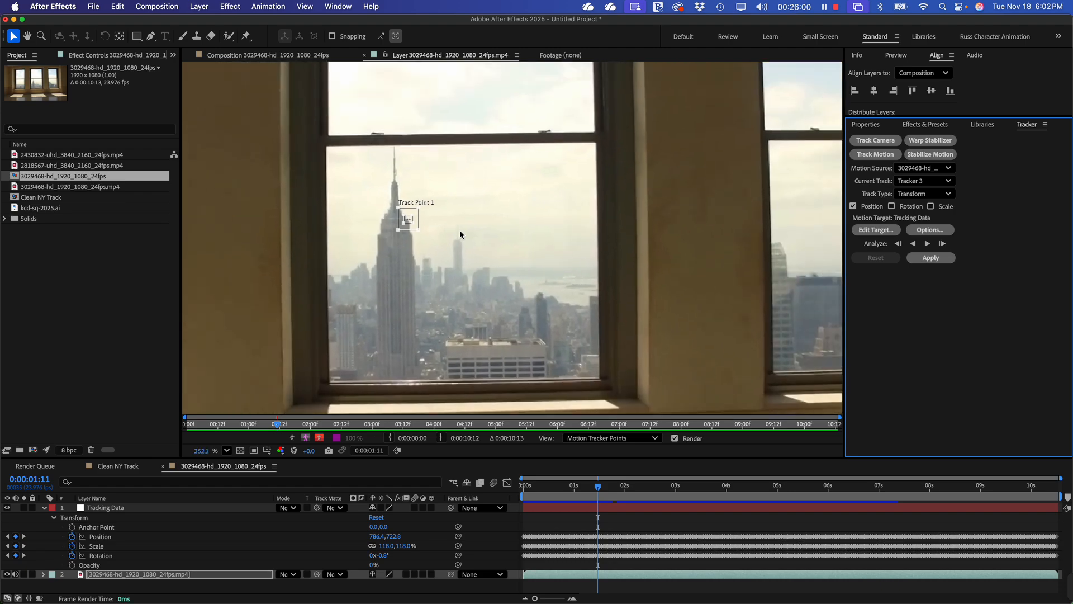
pyautogui.scroll(-2, 460, 230)
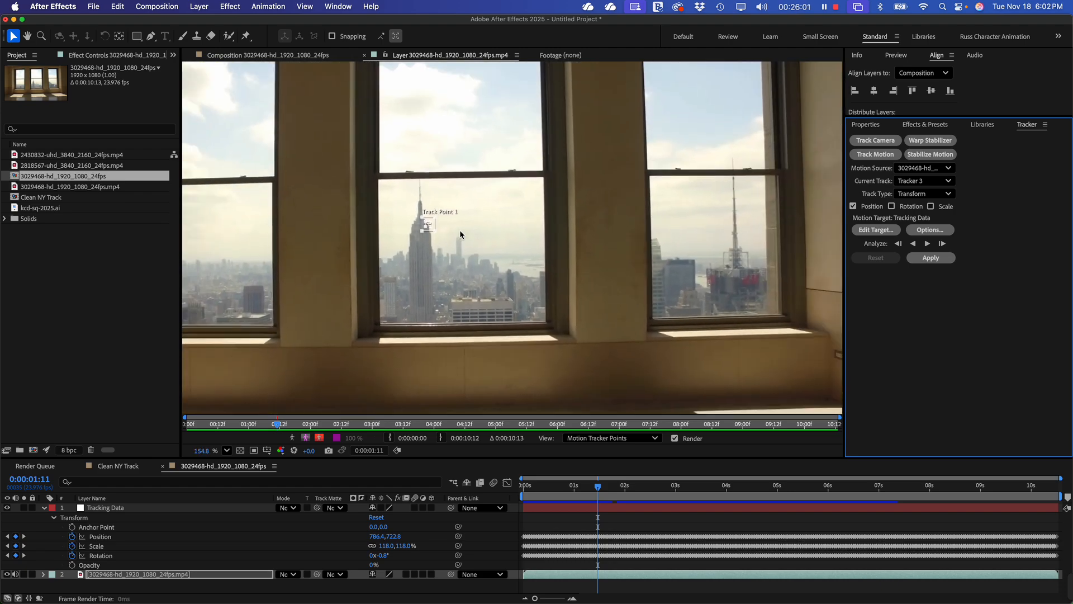
pyautogui.click(928, 244)
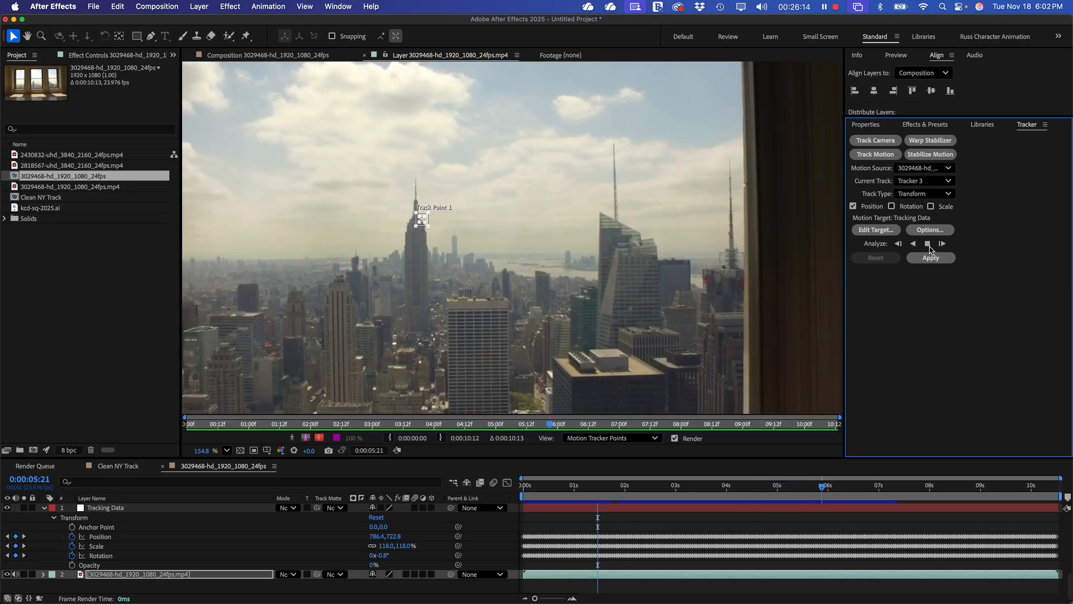
pyautogui.click(927, 246)
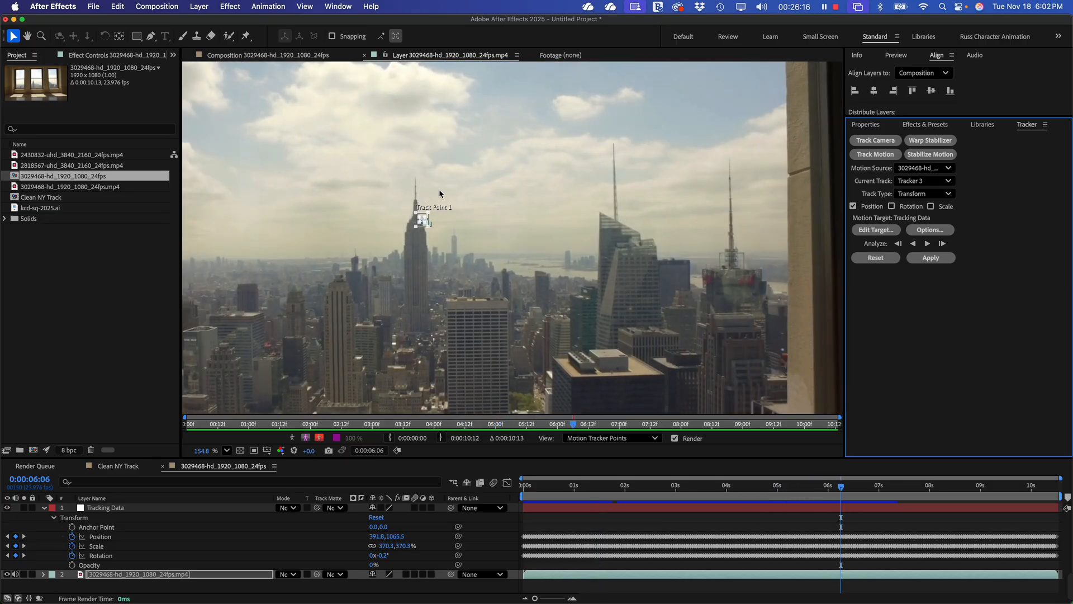
# - Try moving Track Point 1 back onto the tower's stepped corner frame by frame, at 0:00:03:04 and 0:00:03:05
pyautogui.scroll(3, 445, 190)
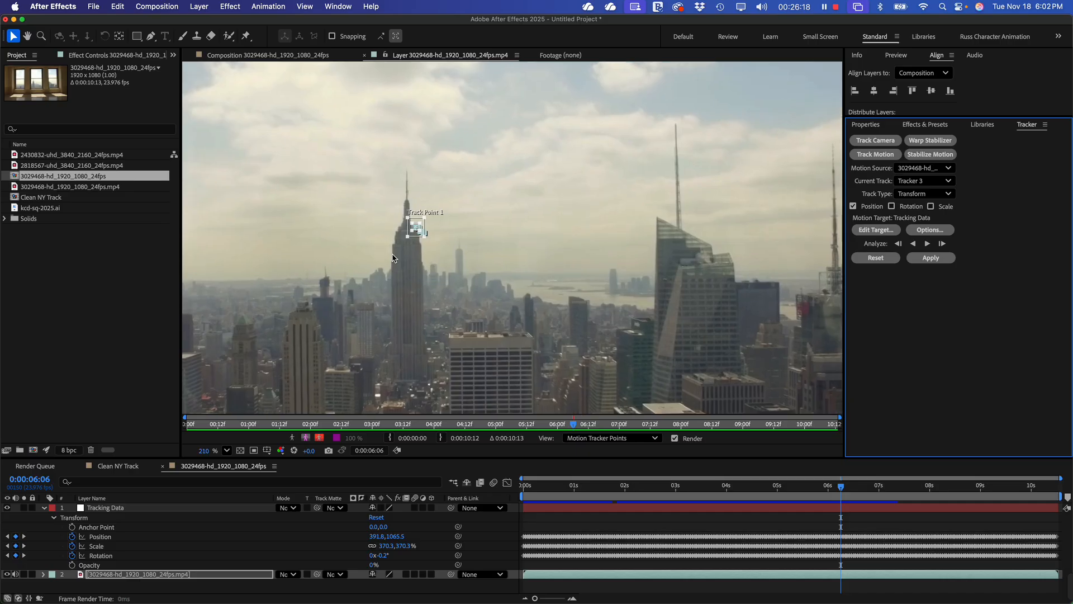
pyautogui.scroll(15, 393, 257)
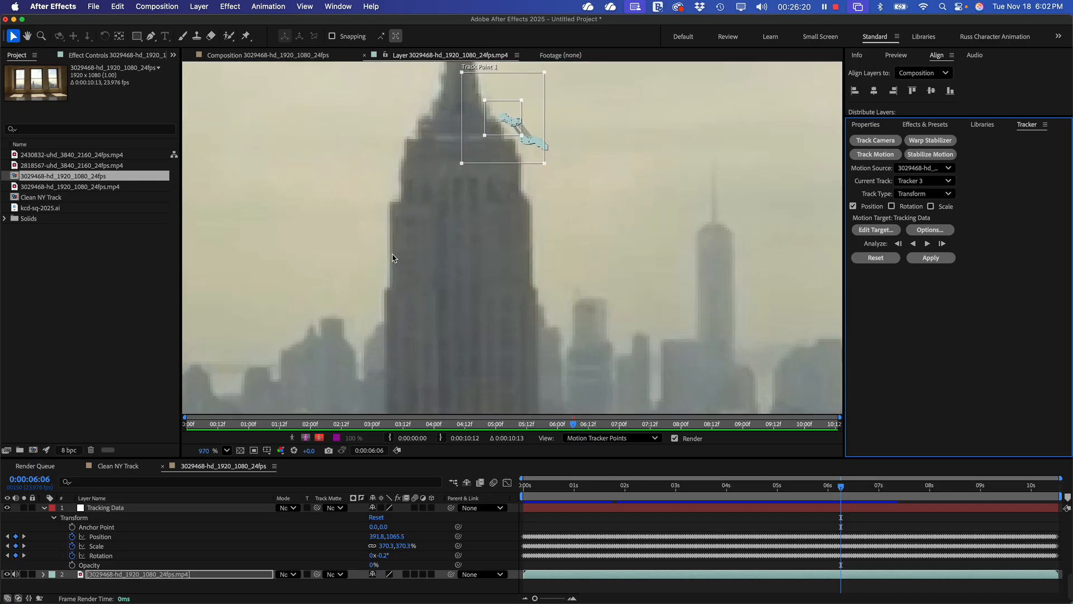
pyautogui.scroll(-3, 393, 257)
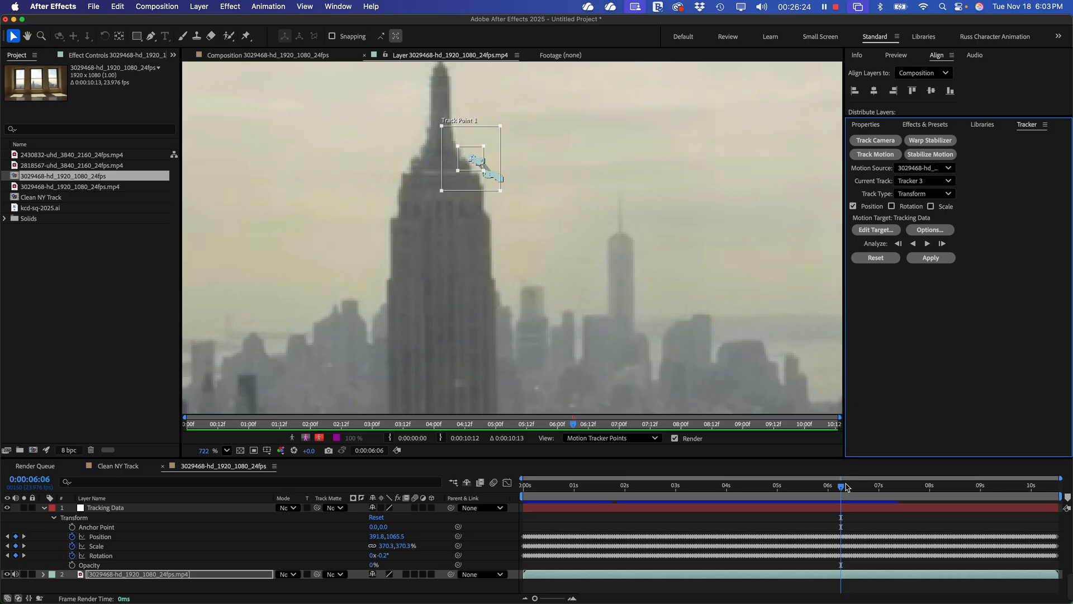
pyautogui.moveTo(840, 492); pyautogui.dragTo(688, 491)
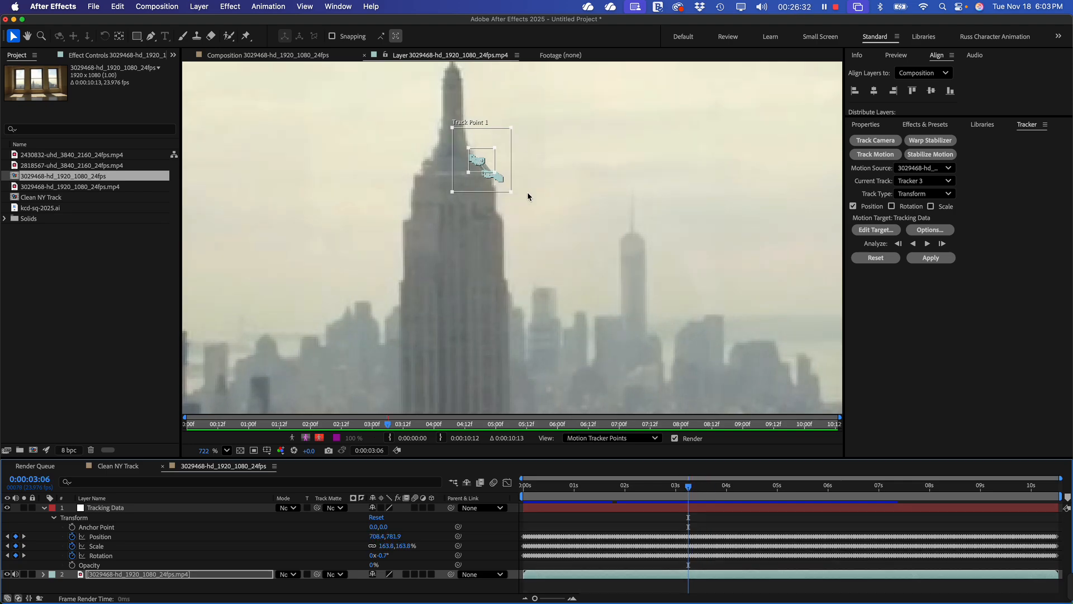
pyautogui.scroll(5, 492, 173)
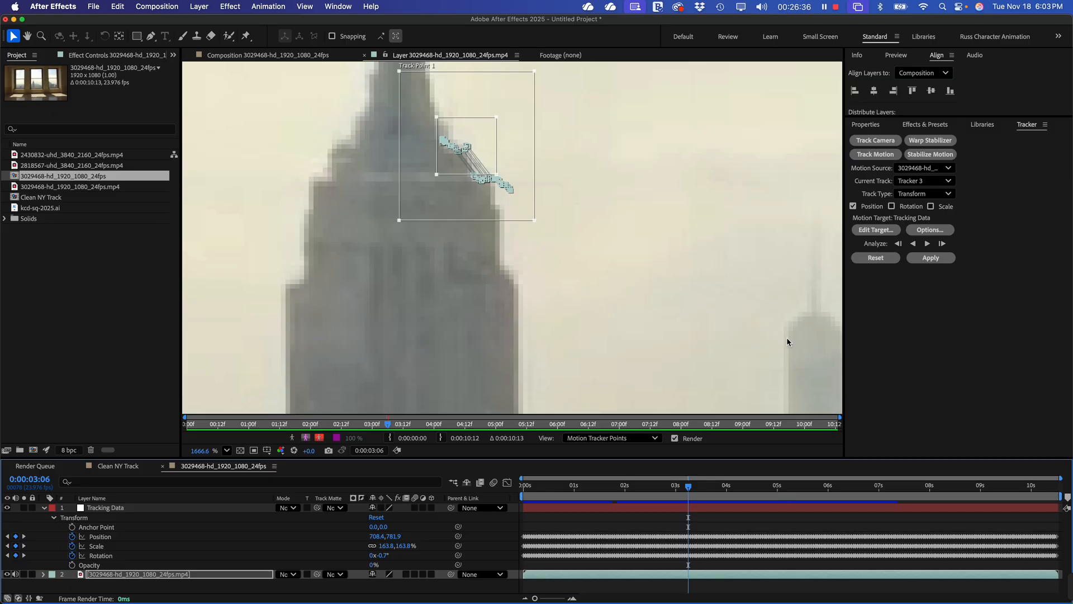
pyautogui.moveTo(692, 490)
pyautogui.mouseDown()
pyautogui.moveTo(674, 491)
pyautogui.moveTo(697, 491)
pyautogui.moveTo(677, 493)
pyautogui.moveTo(686, 494)
pyautogui.mouseUp()
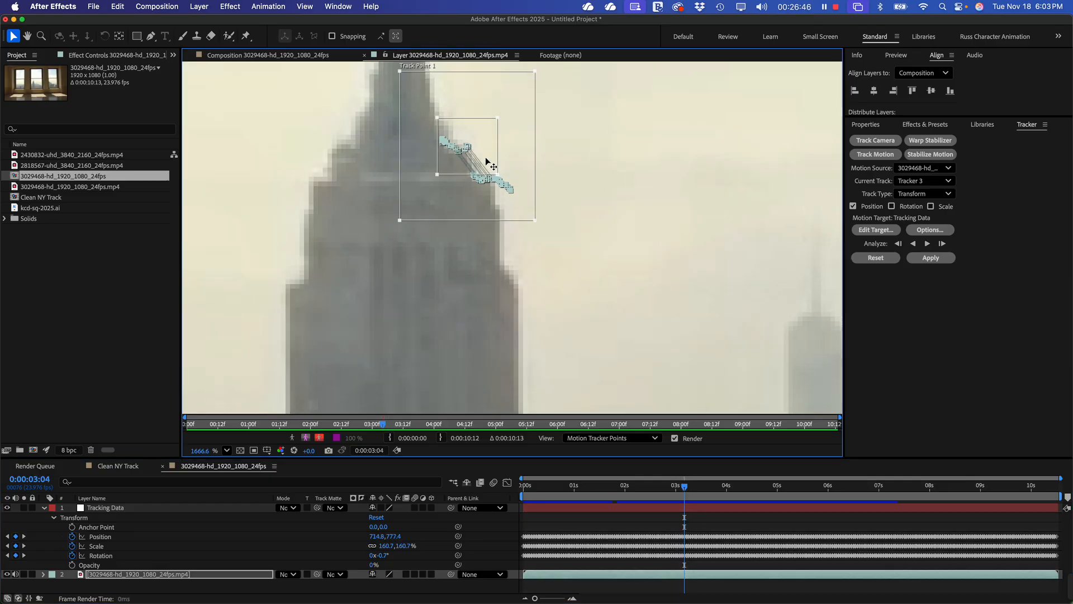
pyautogui.moveTo(491, 161); pyautogui.dragTo(506, 186)
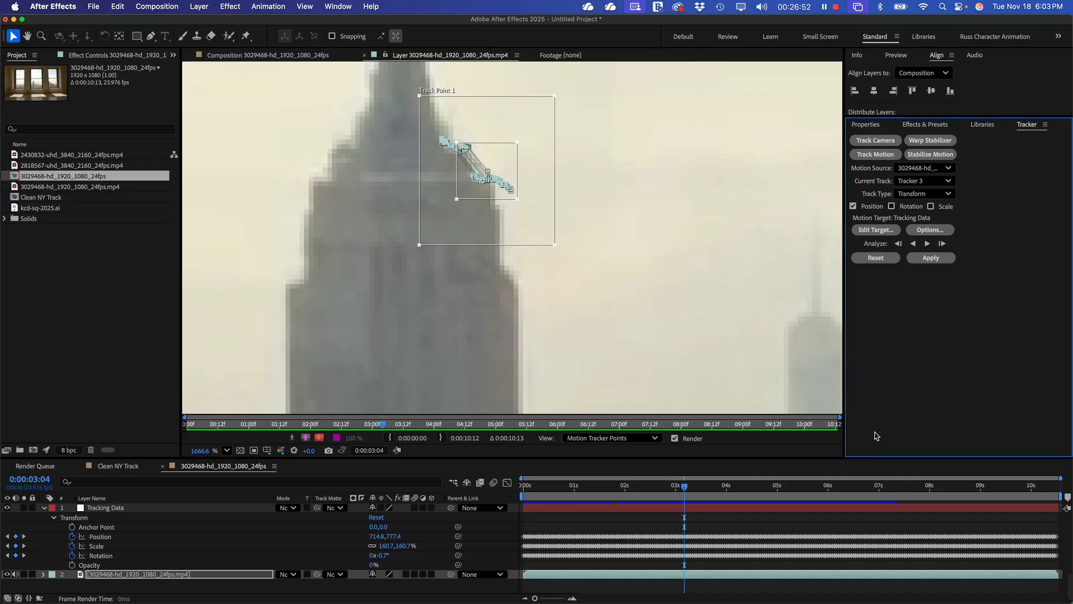
pyautogui.press('pagedown')
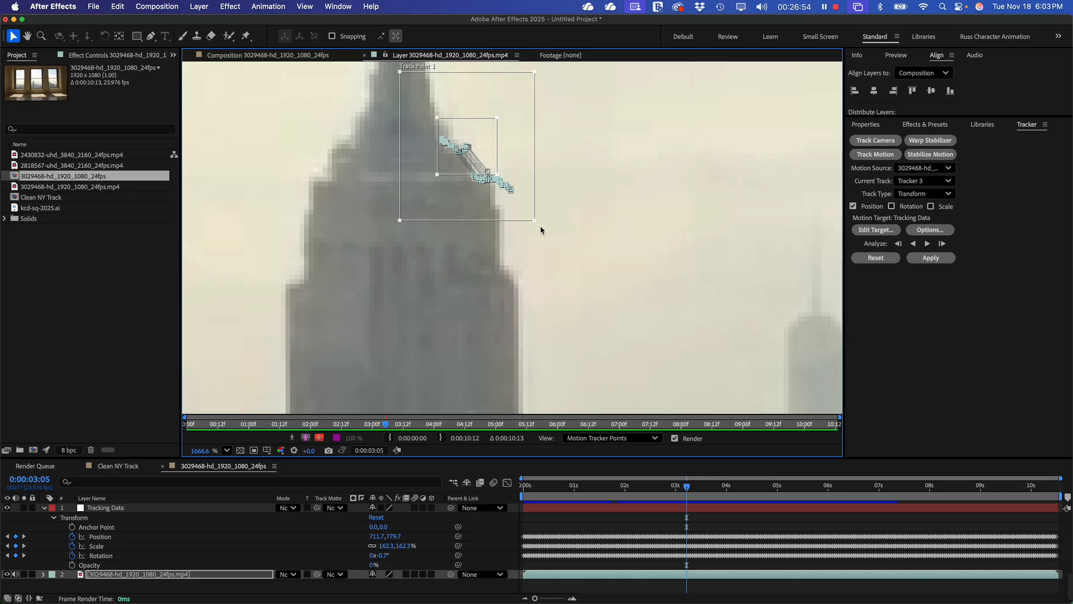
pyautogui.moveTo(481, 158); pyautogui.dragTo(499, 181)
pyautogui.press('pagedown')
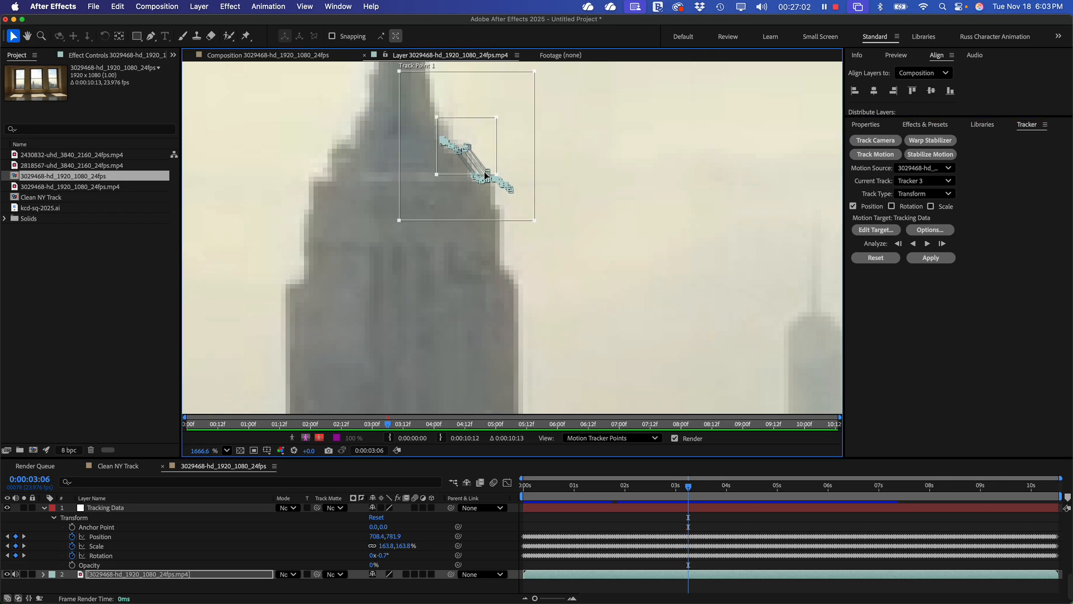
# - Undo the manual track point corrections and the forward analysis, back to the state at 0:00:01:11
pyautogui.scroll(-5, 490, 179)
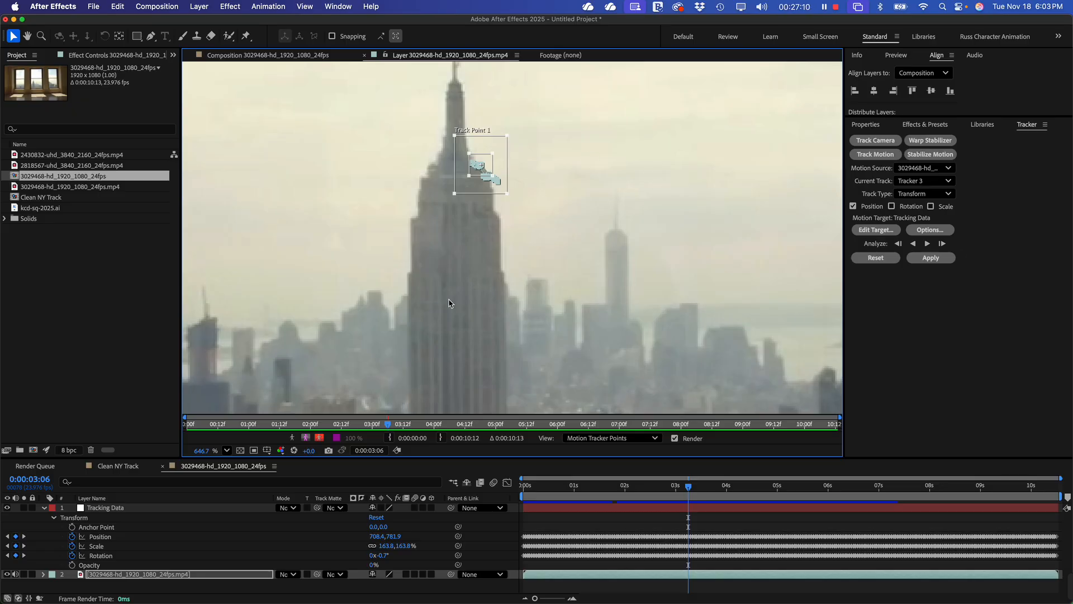
pyautogui.press('super+z')
pyautogui.press('super+z')
pyautogui.press('super+z')
pyautogui.press('super+z')
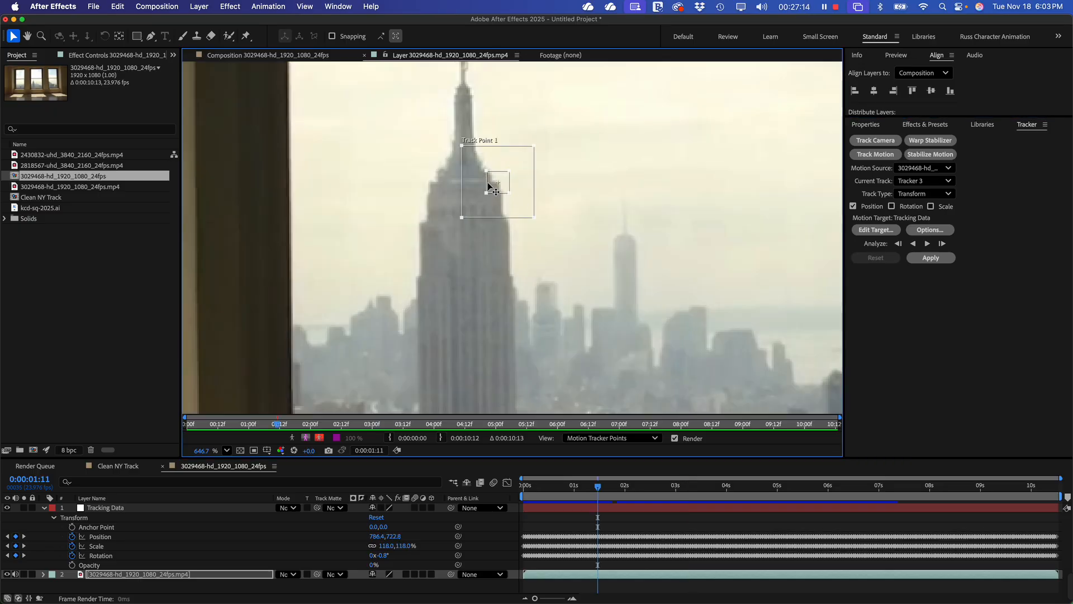
# - Shrink Track Point 1's feature region and search region tightly around the stepped corner of the tall tower
pyautogui.scroll(-3, 487, 188)
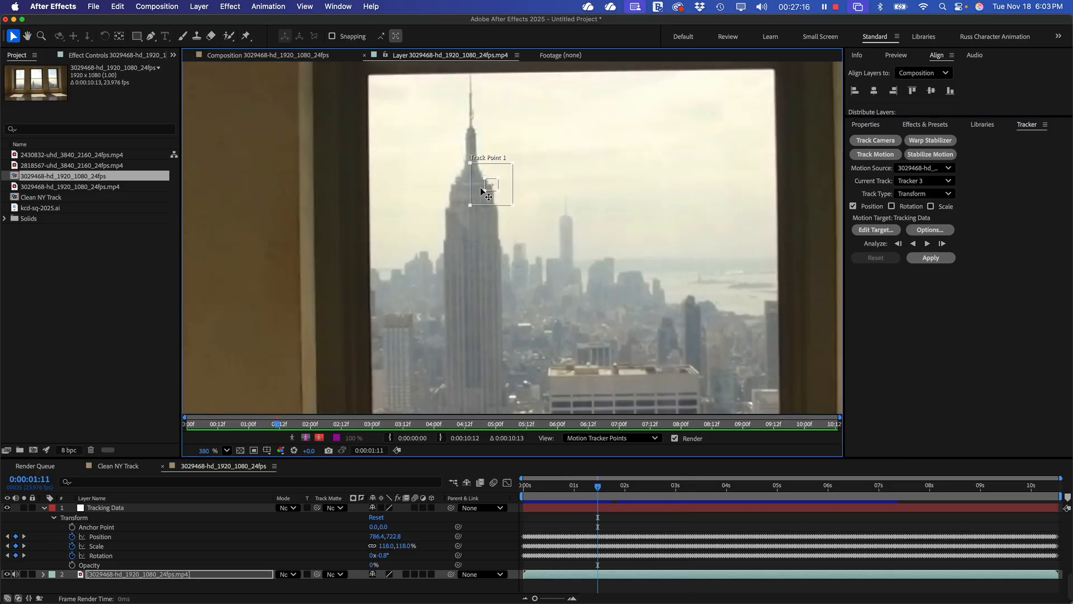
pyautogui.scroll(4, 484, 188)
pyautogui.scroll(-2, 481, 188)
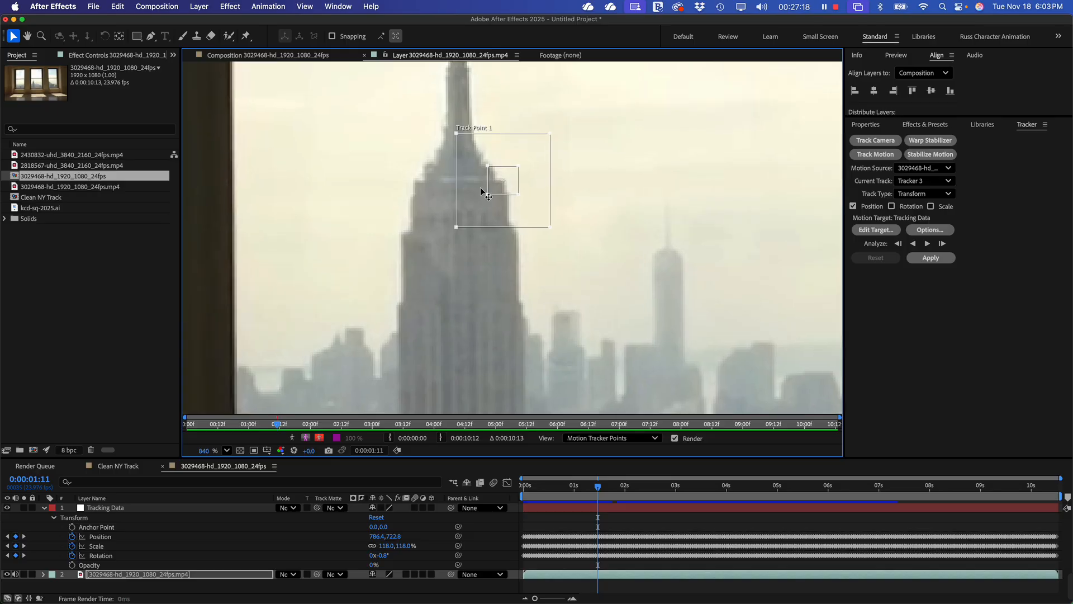
pyautogui.scroll(8, 482, 189)
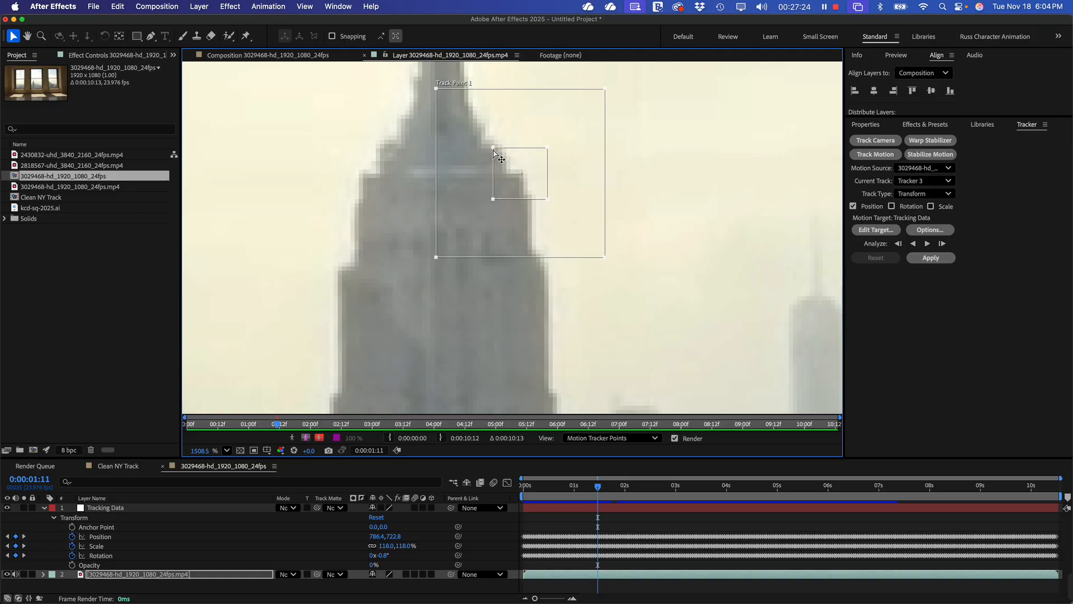
pyautogui.moveTo(493, 150); pyautogui.dragTo(505, 159)
pyautogui.moveTo(604, 257); pyautogui.dragTo(569, 226)
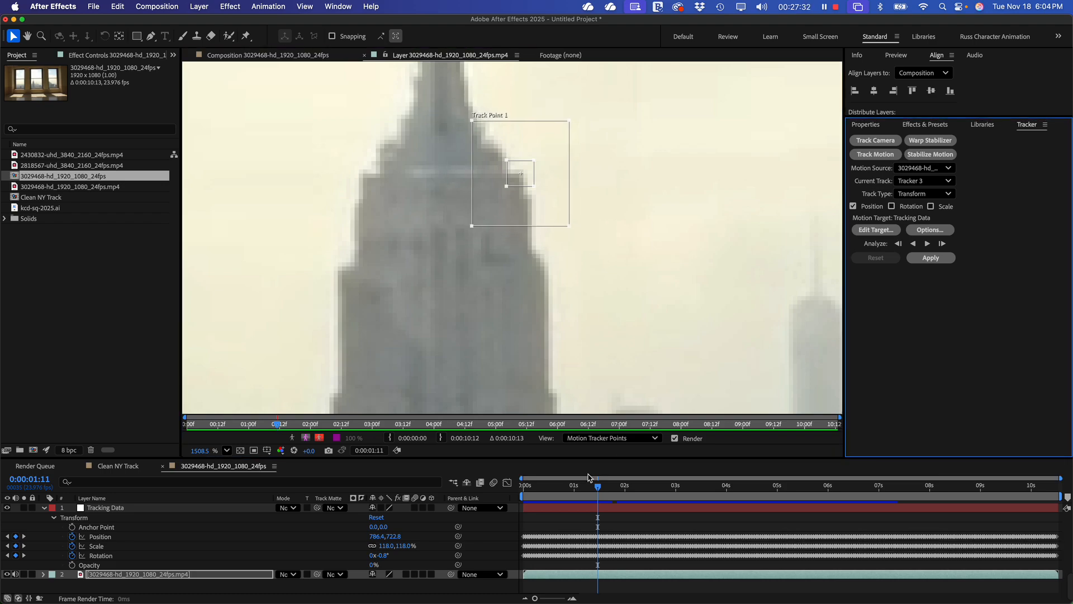
# - Go to the first frame and move Track Point 1 onto the stepped corner of the tower's upper edge
pyautogui.moveTo(598, 486); pyautogui.dragTo(504, 493)
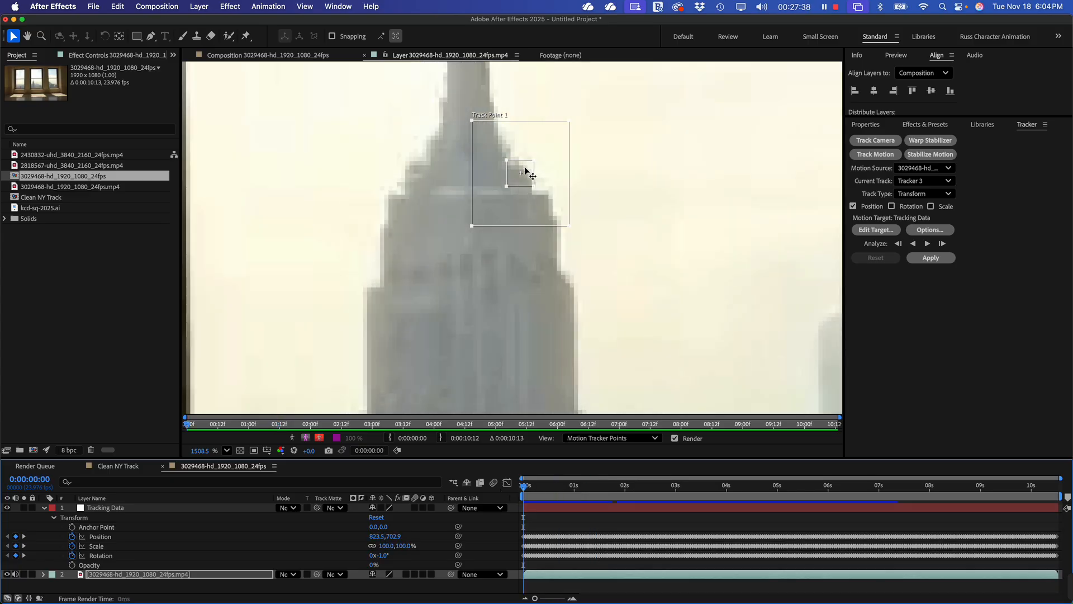
pyautogui.scroll(-5, 525, 172)
pyautogui.scroll(5, 554, 173)
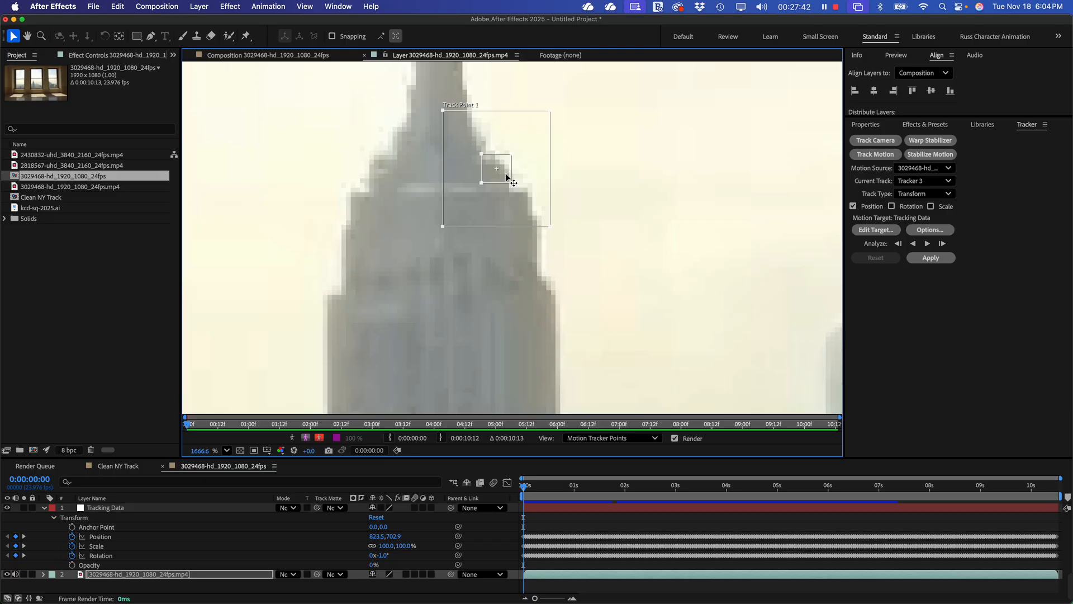
pyautogui.moveTo(507, 177); pyautogui.dragTo(538, 200)
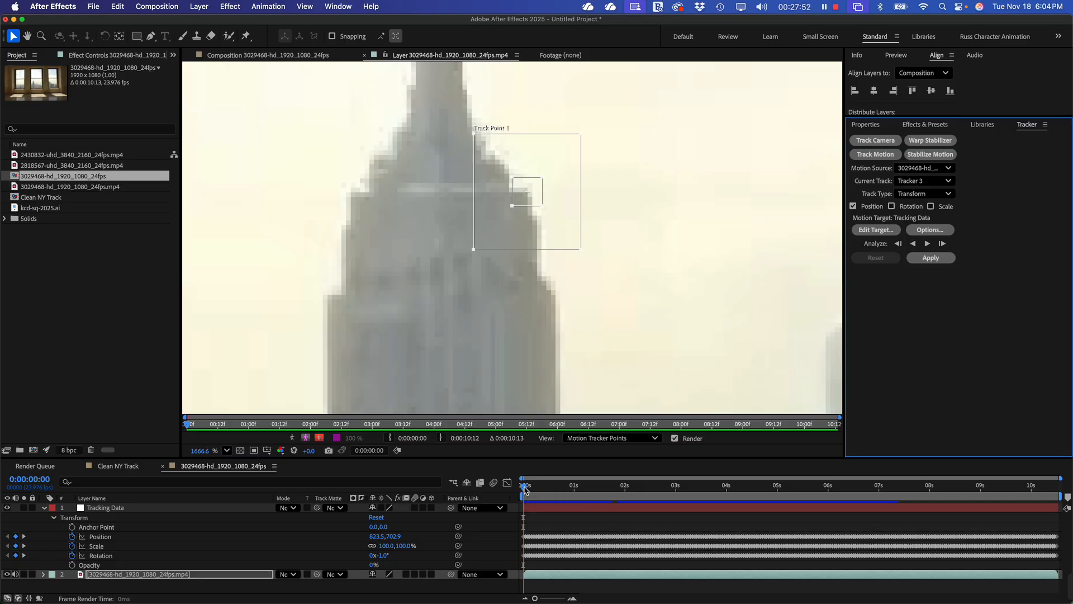
# - Analyze Track Point 1 forward from the first frame and stop the analysis around 0:00:04:18
pyautogui.press(',')
pyautogui.press(',')
pyautogui.press(',')
pyautogui.press(',')
pyautogui.press(',')
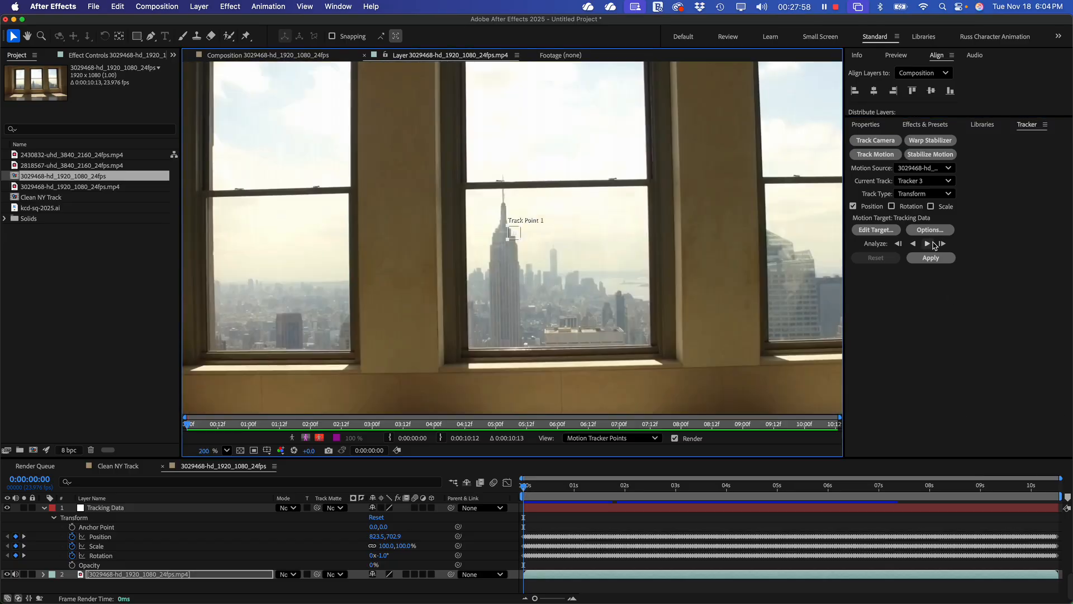
pyautogui.click(927, 244)
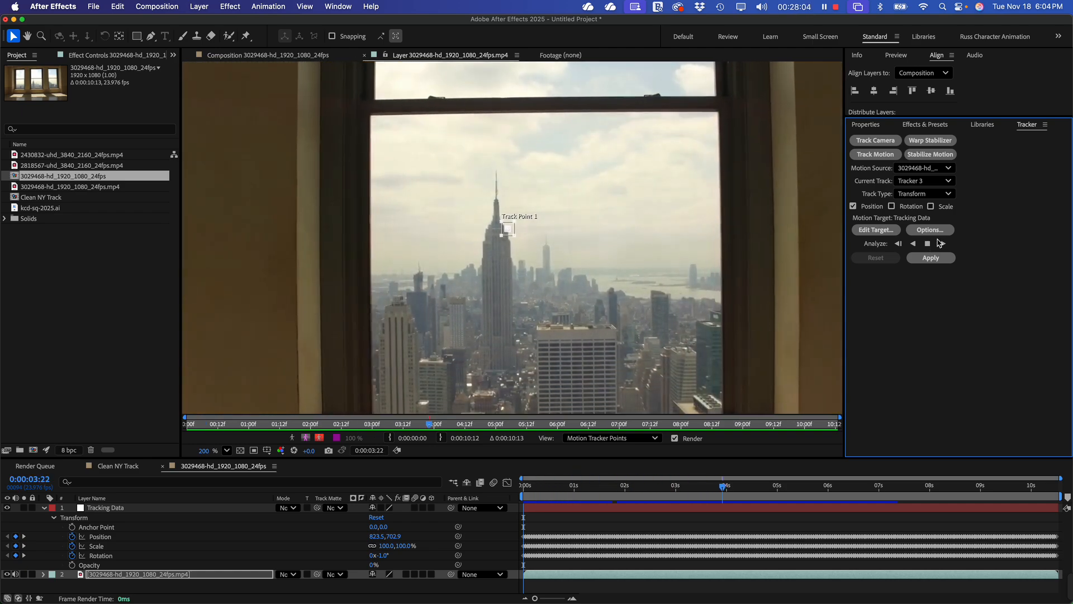
pyautogui.click(928, 243)
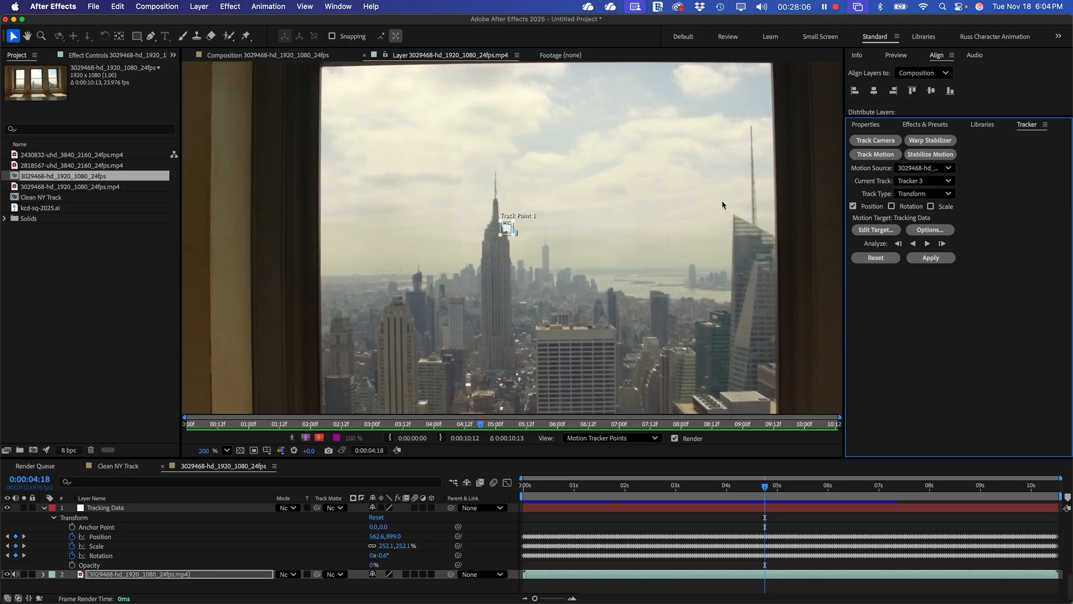
# - Try shifting Track Point 1 closer to the tower at 0:00:04:18, and undo the move
pyautogui.scroll(4, 532, 204)
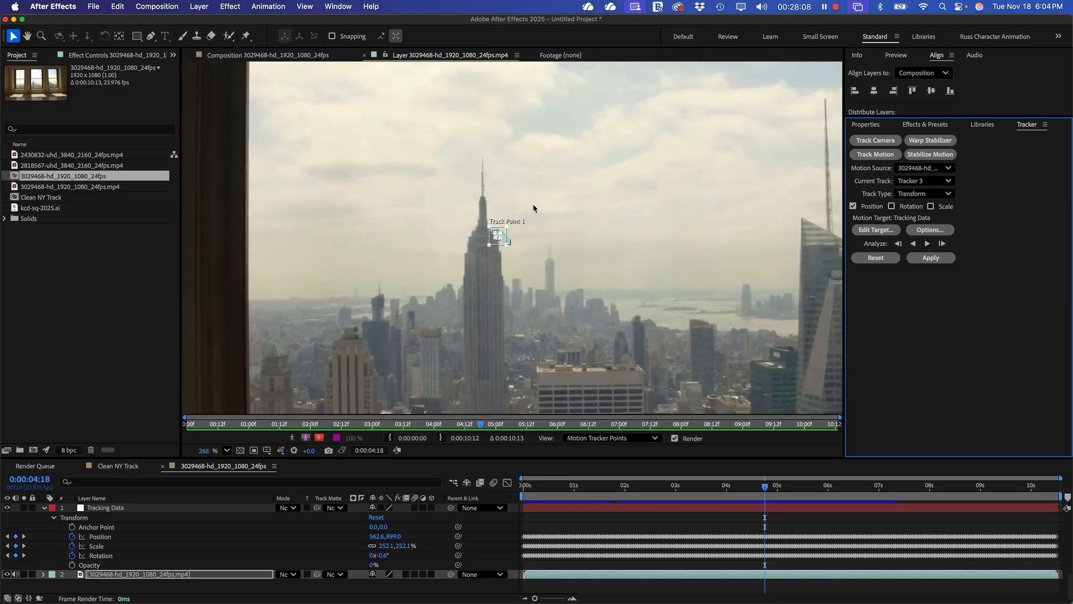
pyautogui.scroll(5, 536, 199)
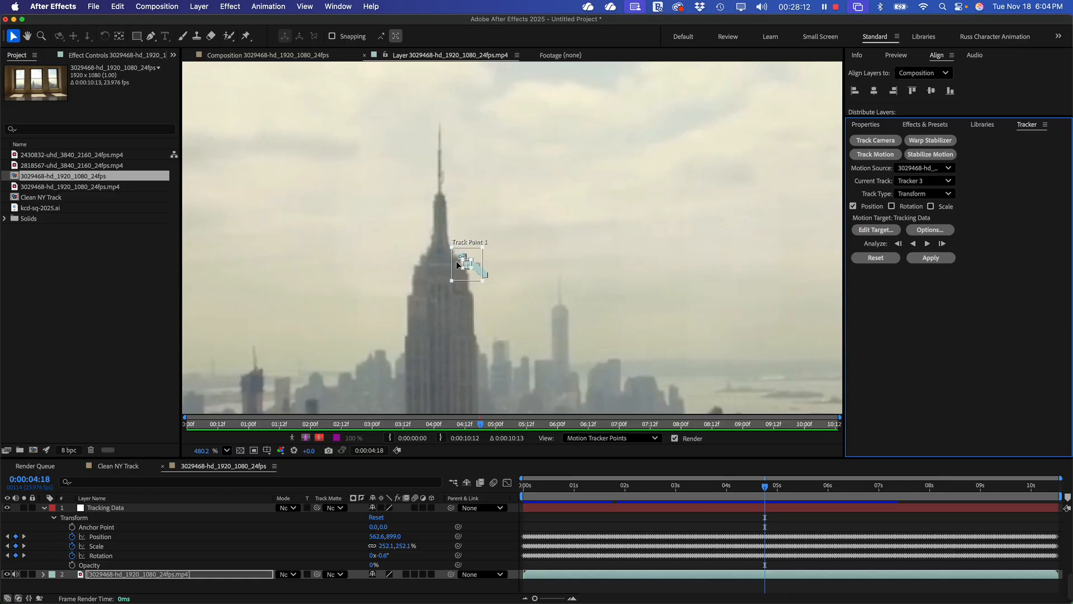
pyautogui.scroll(8, 457, 264)
pyautogui.scroll(3, 457, 265)
pyautogui.scroll(-2, 460, 266)
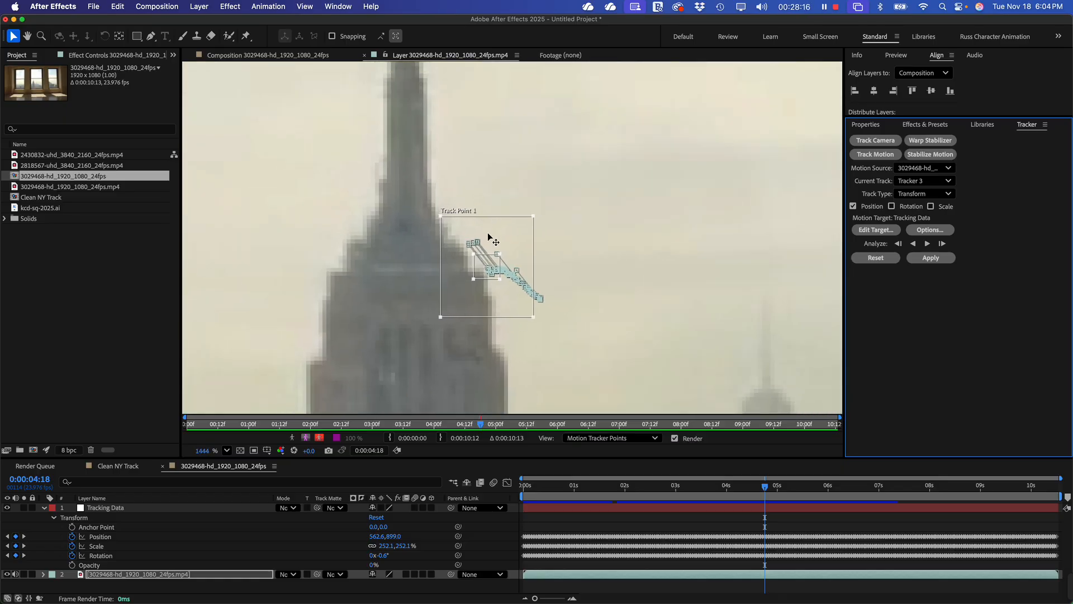
pyautogui.moveTo(490, 236); pyautogui.dragTo(477, 245)
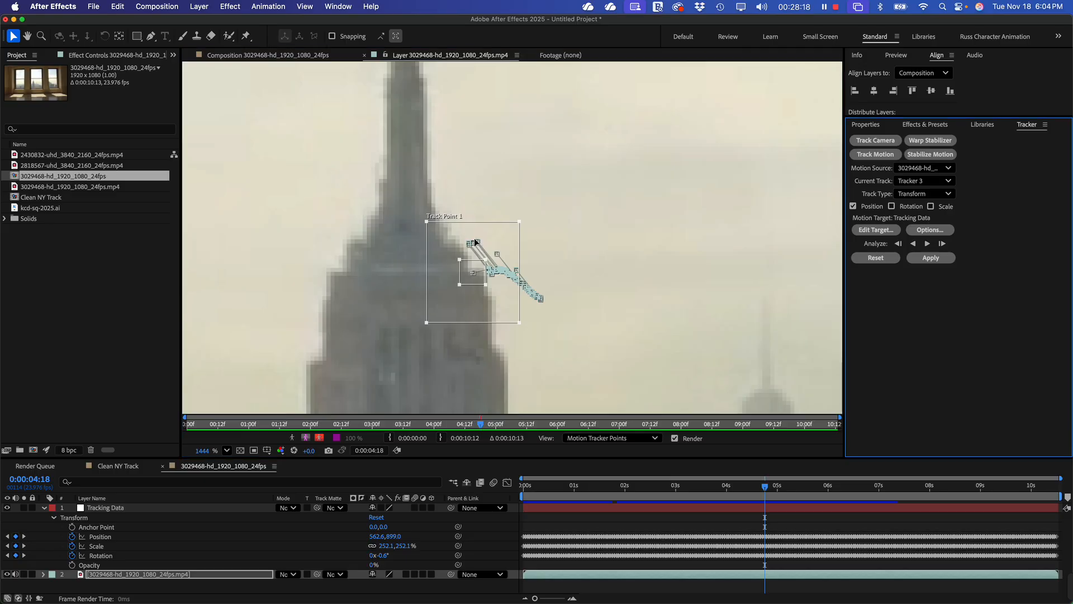
pyautogui.press('super+z')
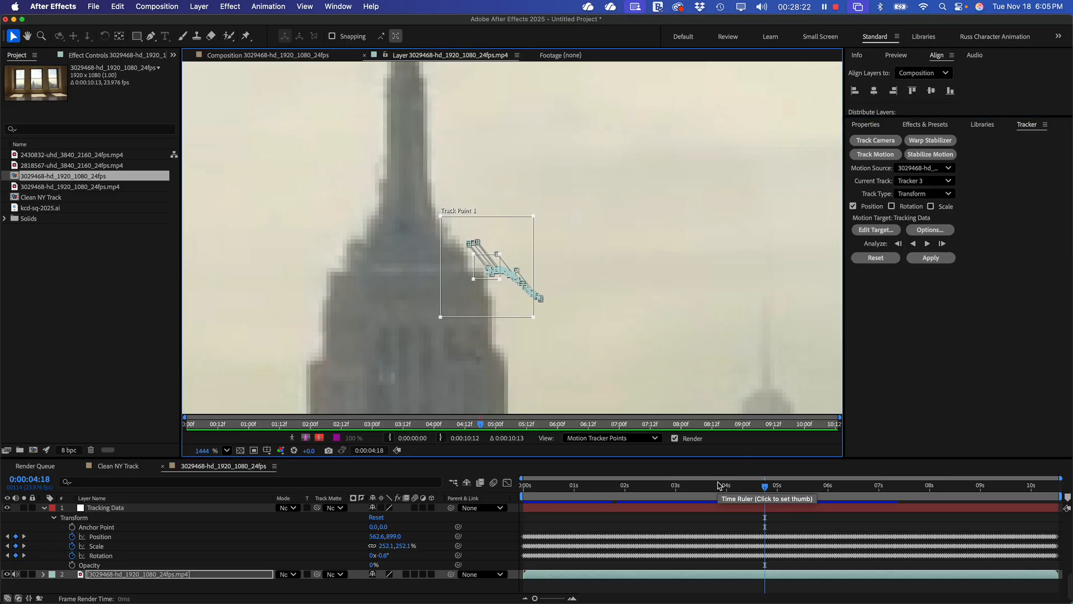
# - Play the tracked footage through, return to 0:00:06:10, and inspect Track Point 1 against the tower's corner
pyautogui.press('space')
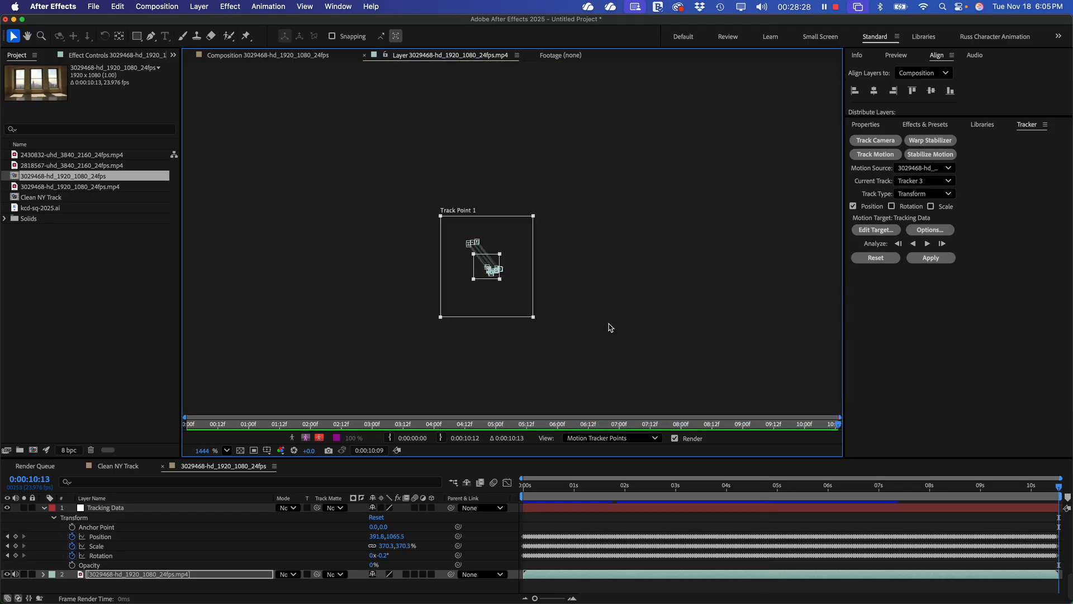
pyautogui.scroll(-10, 610, 327)
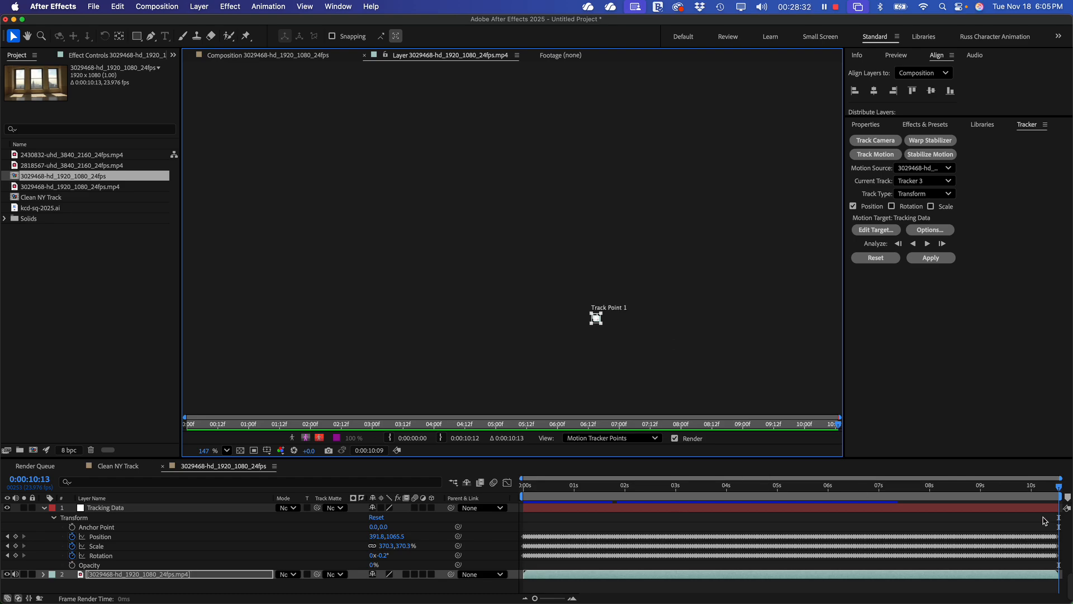
pyautogui.moveTo(1057, 491); pyautogui.dragTo(849, 489)
pyautogui.scroll(5, 597, 319)
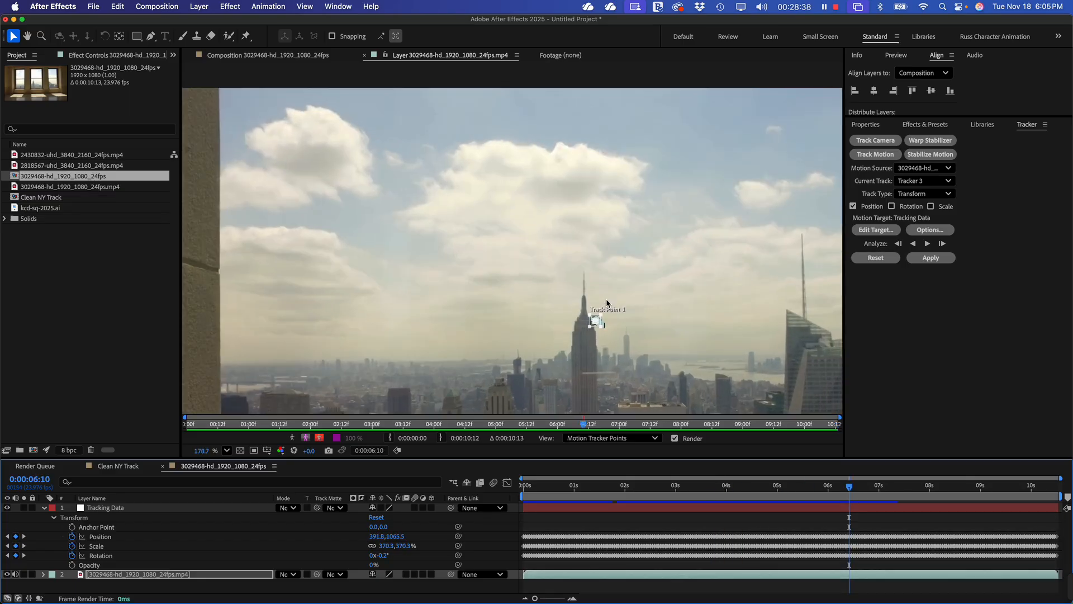
pyautogui.scroll(4, 598, 305)
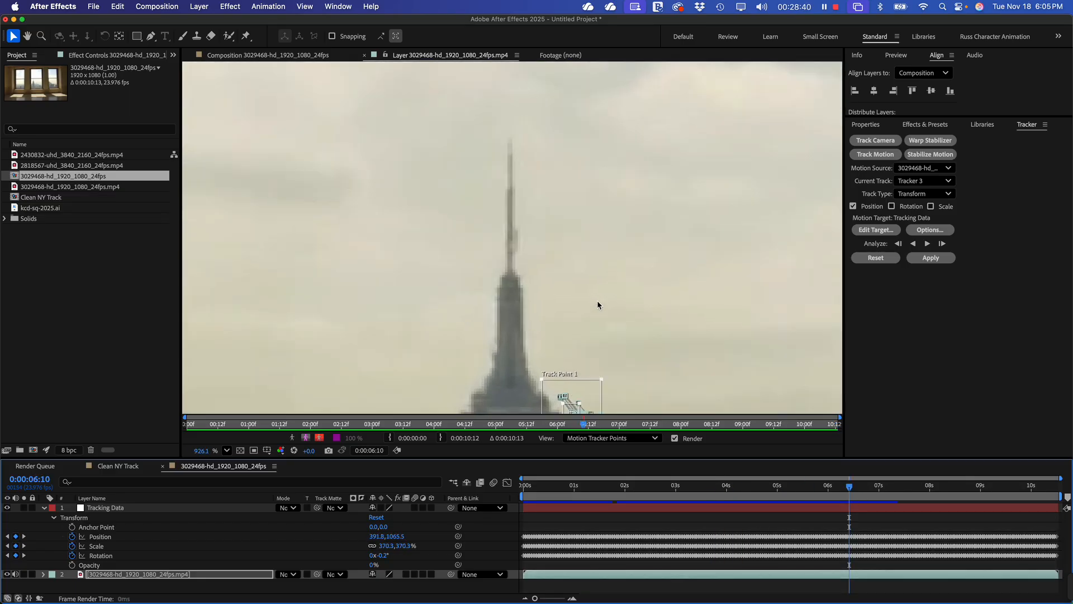
pyautogui.scroll(-2, 597, 302)
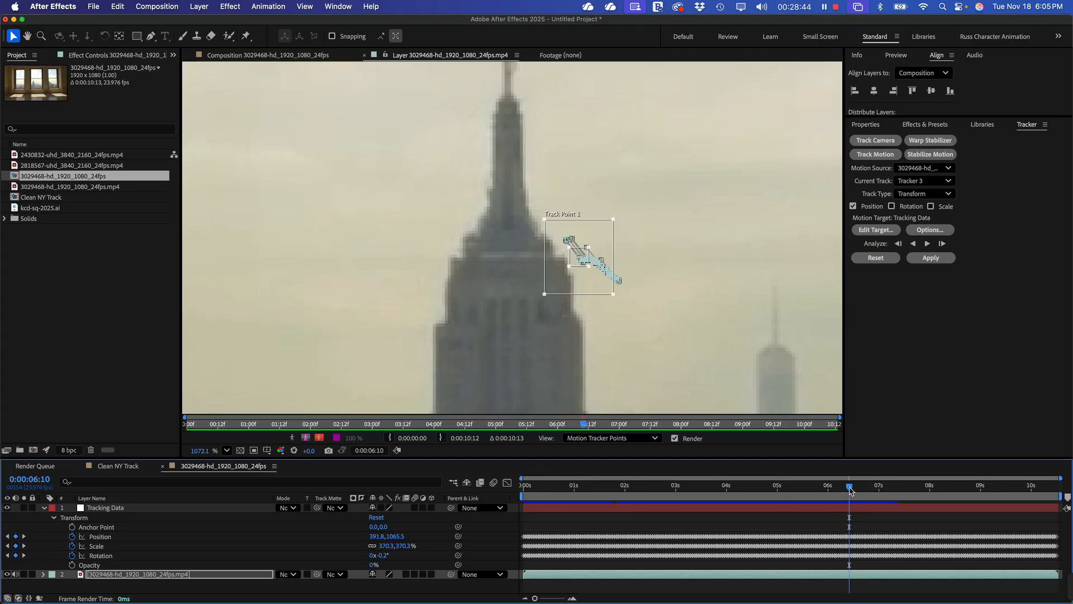
# - Return to the first frame and play the footage through to examine the tower's movement
pyautogui.moveTo(850, 490); pyautogui.dragTo(520, 501)
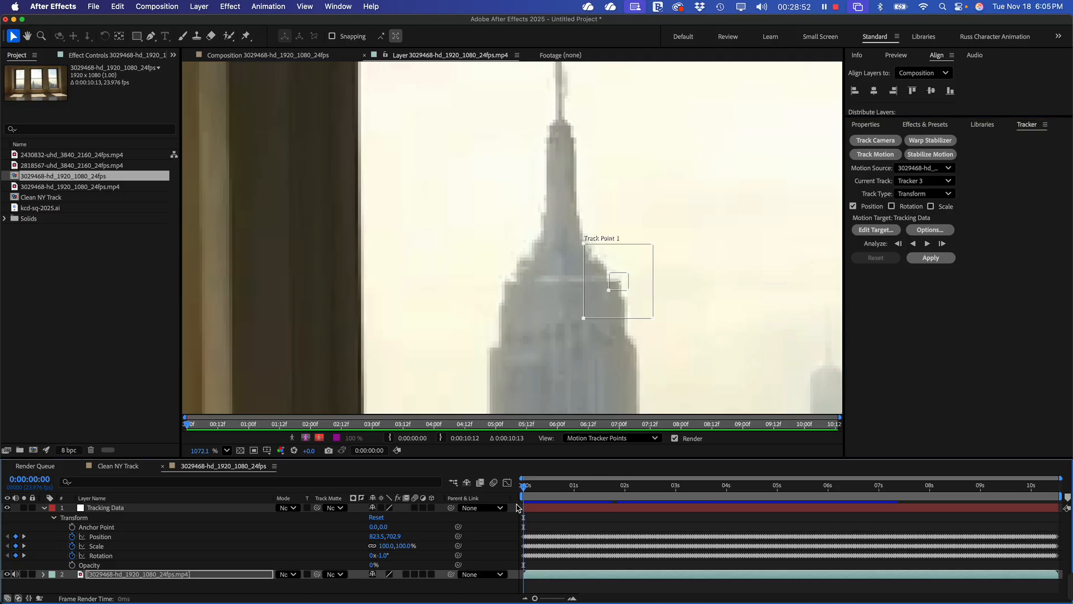
pyautogui.press('space')
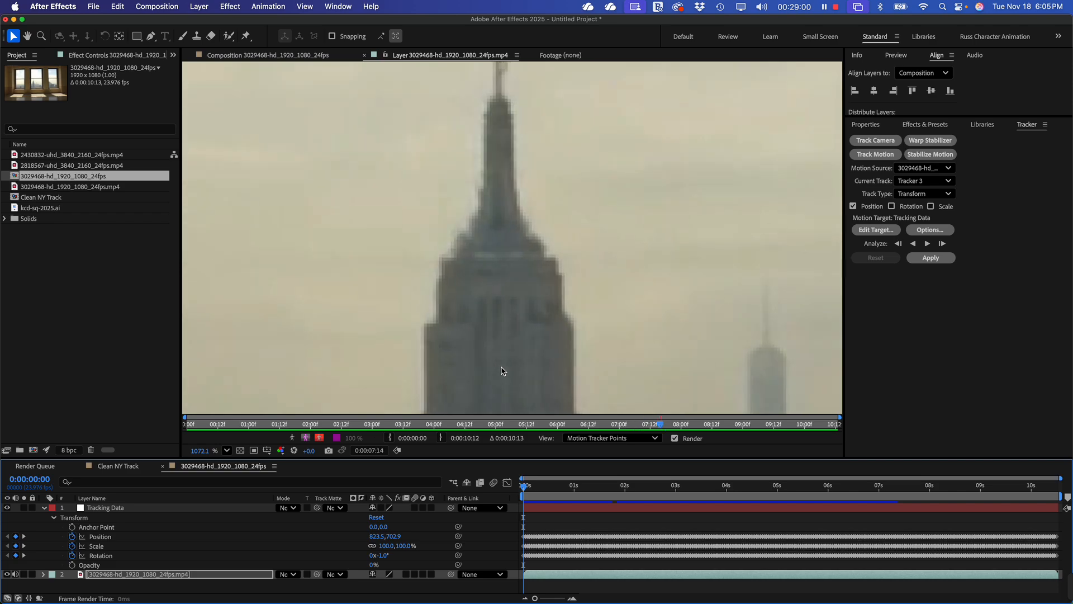
pyautogui.press('space')
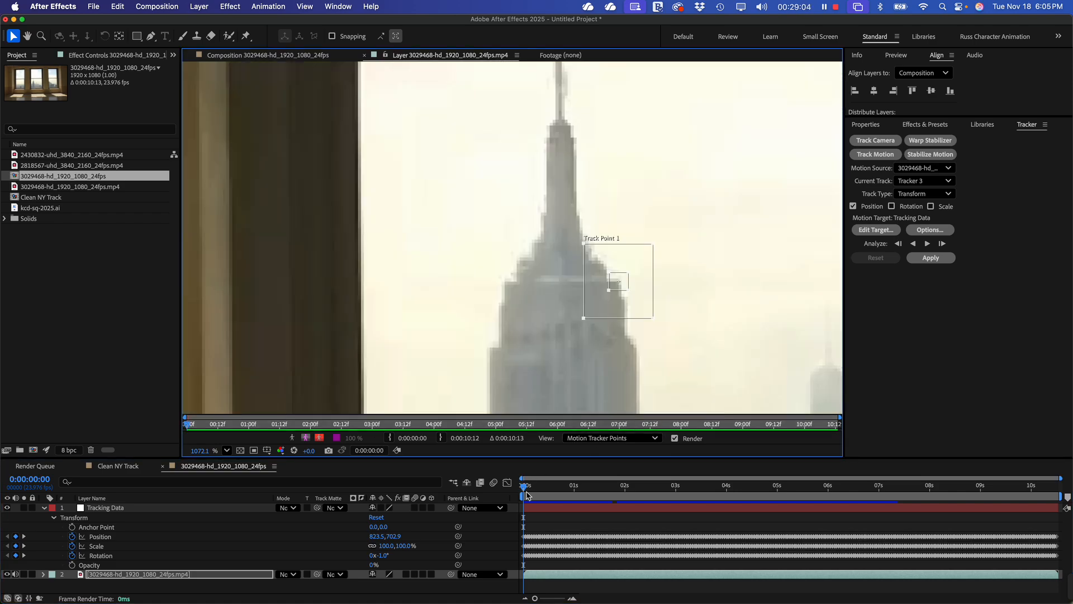
pyautogui.press('space')
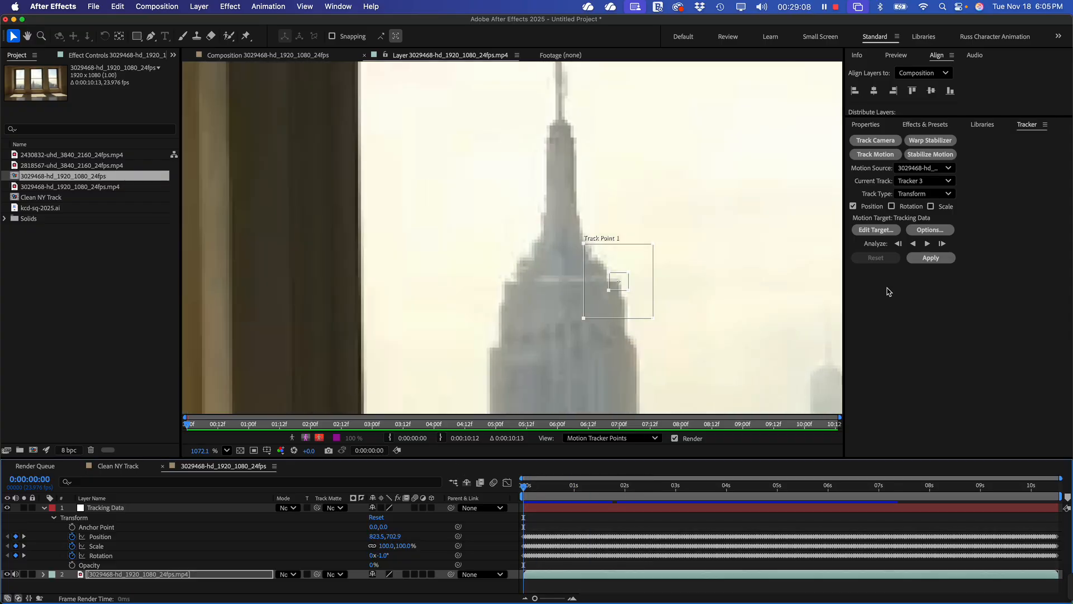
# - Analyze Track Point 1 forward from the first frame to the end of the clip, and deselect the track point
pyautogui.click(923, 310)
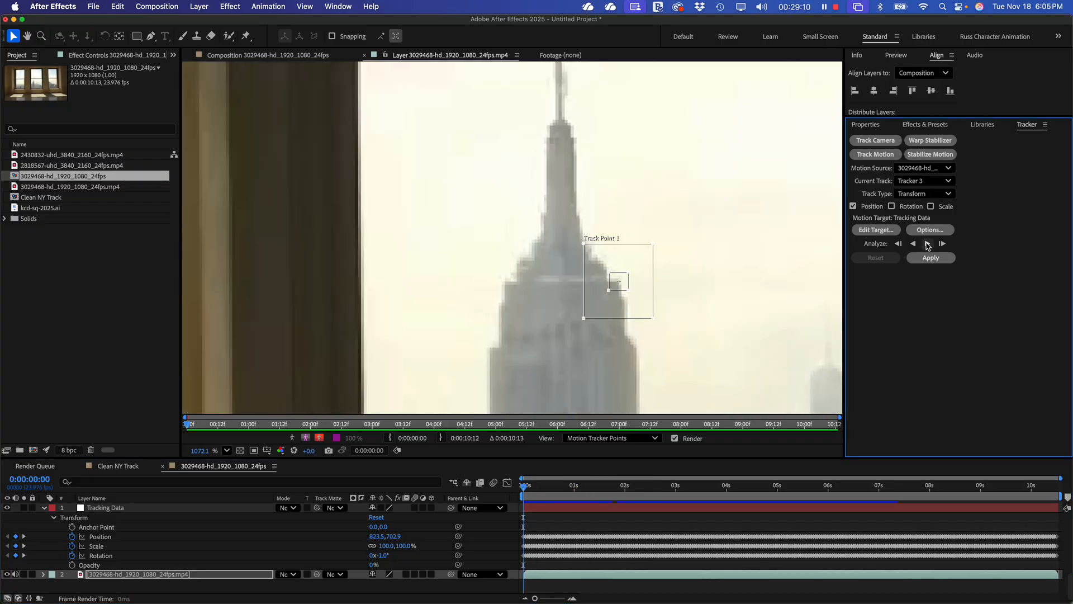
pyautogui.click(927, 245)
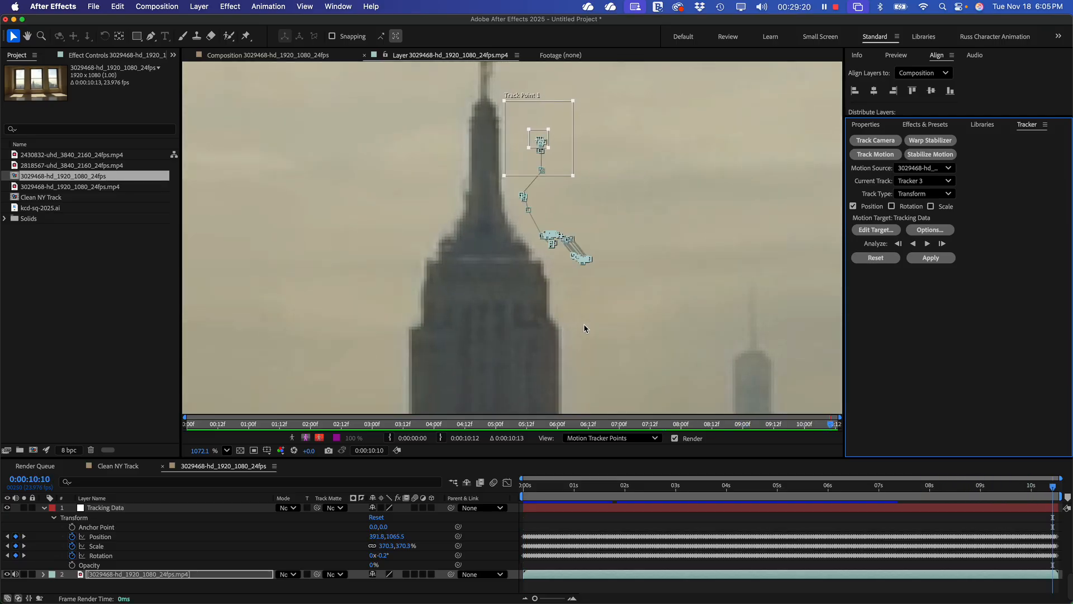
pyautogui.click(596, 152)
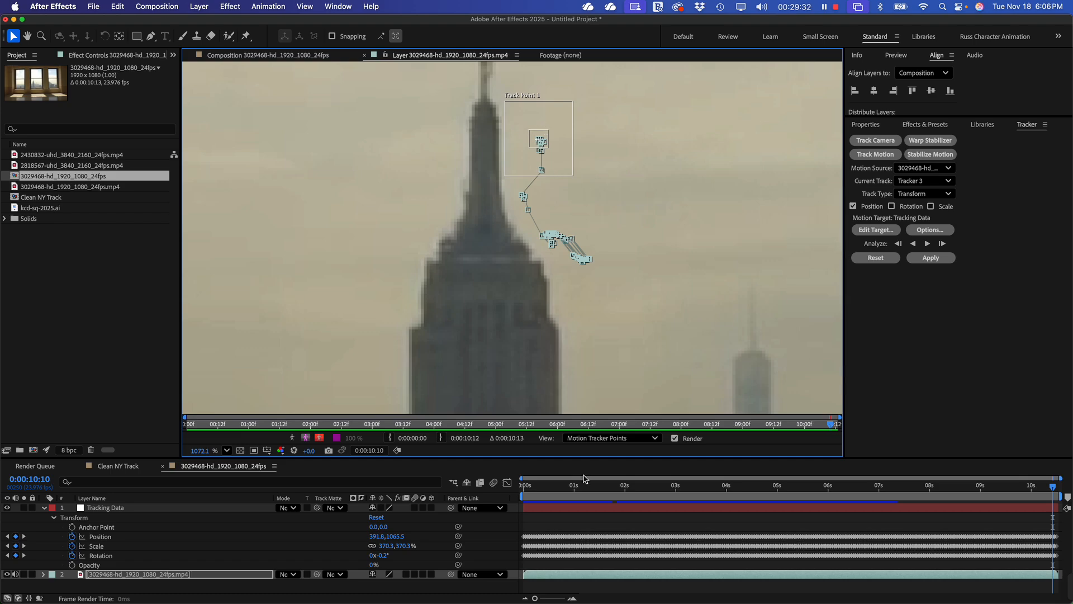
# - Go to 0:00:02:01 and delete the stray tracking keyframe just outside the tower's sloped edge
pyautogui.click(604, 487)
pyautogui.moveTo(604, 487); pyautogui.dragTo(628, 512)
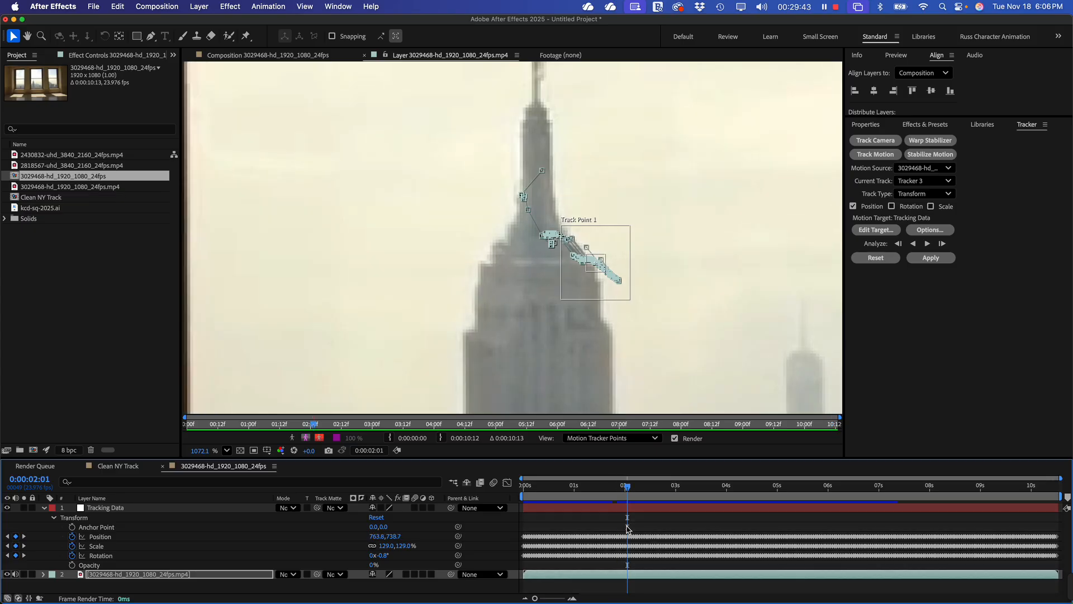
pyautogui.click(587, 249)
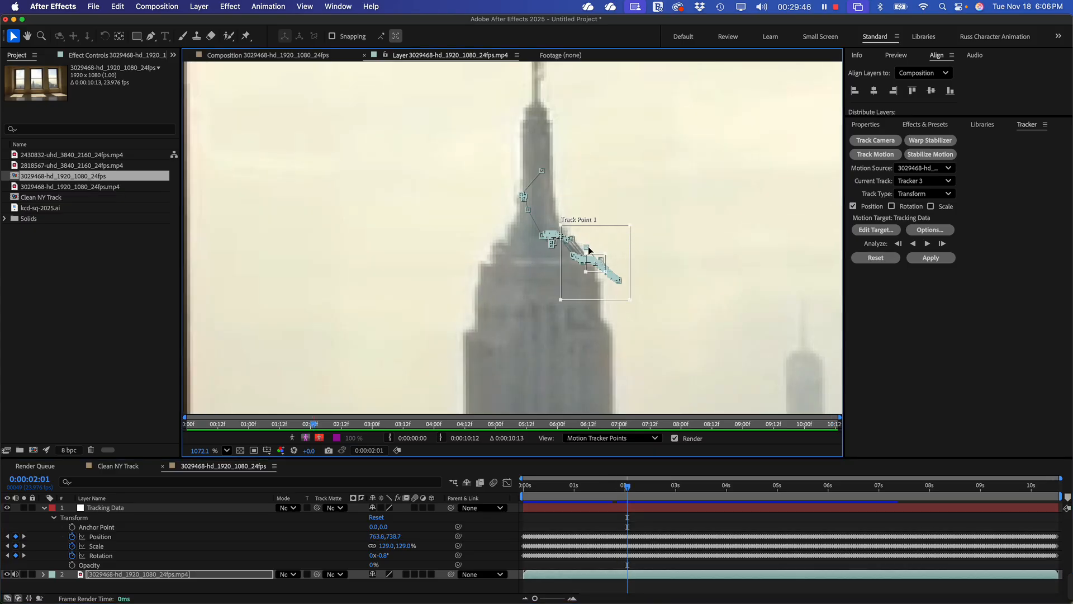
pyautogui.press('Delete')
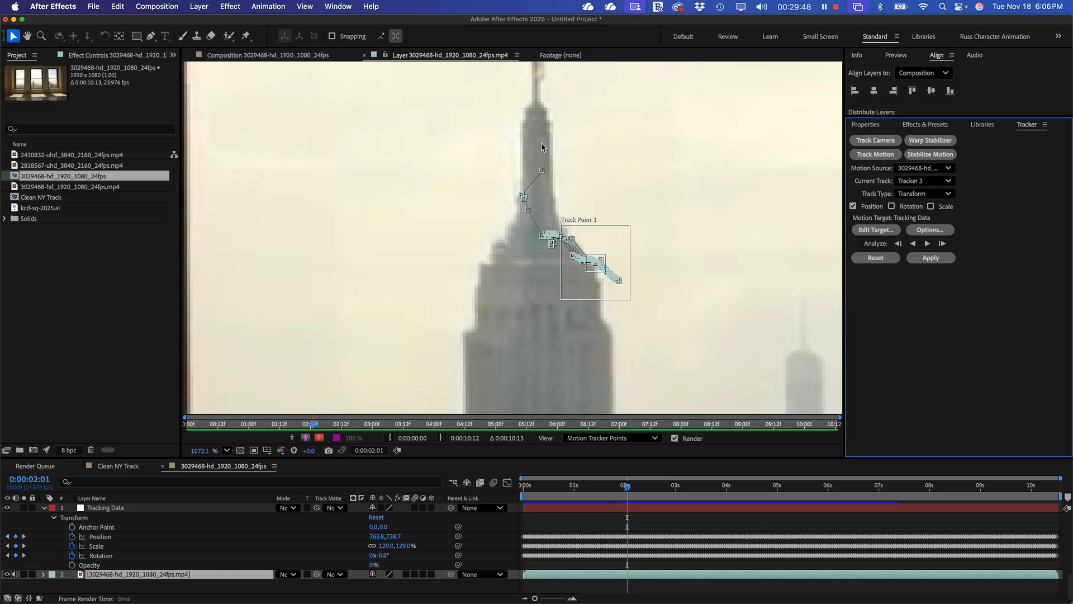
# - Try to select the stray tracking keyframes around the tower's spire and shoulder, and undo the shift of Track Point 1
pyautogui.moveTo(497, 116); pyautogui.dragTo(551, 220)
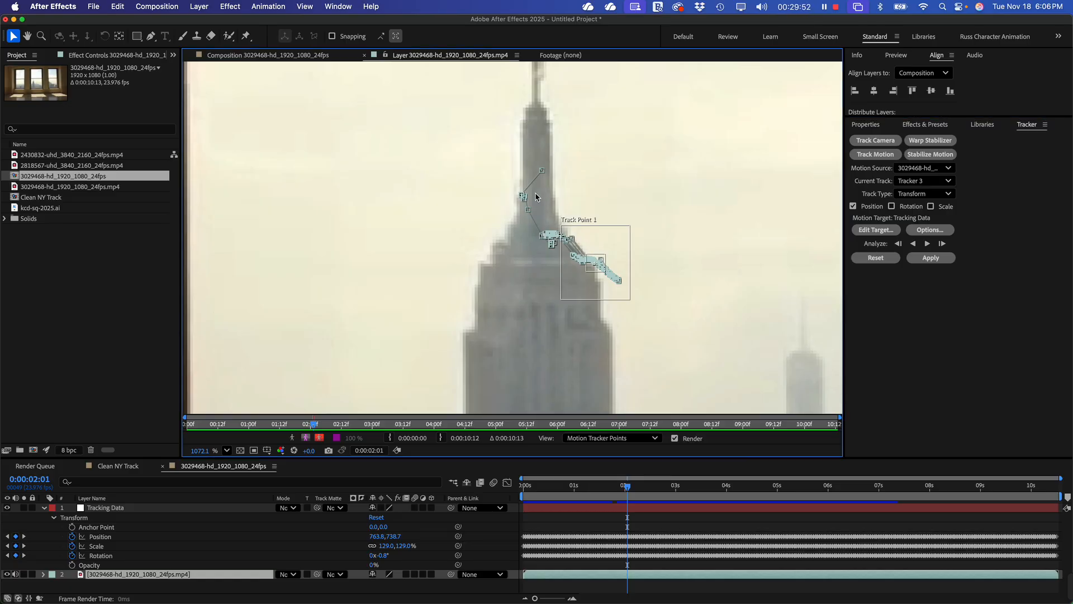
pyautogui.scroll(3, 598, 260)
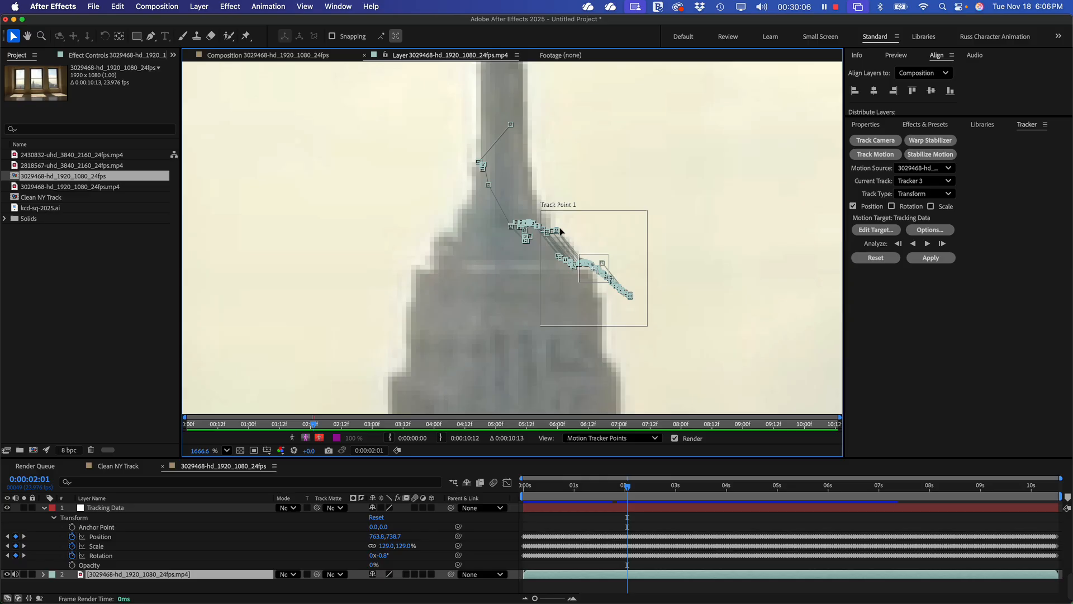
pyautogui.moveTo(570, 229); pyautogui.dragTo(555, 234)
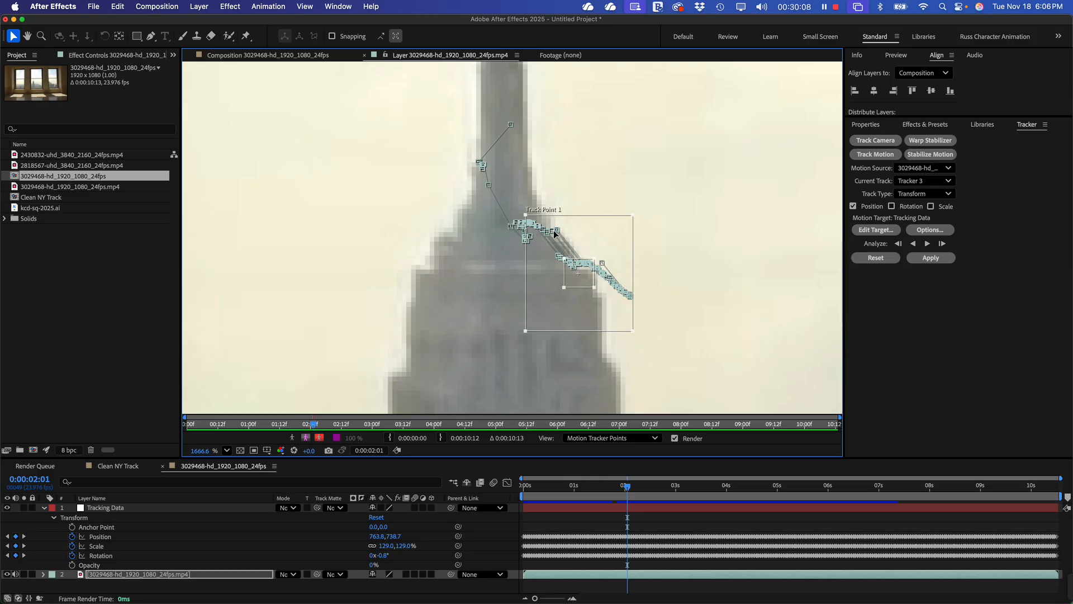
pyautogui.press('super+z')
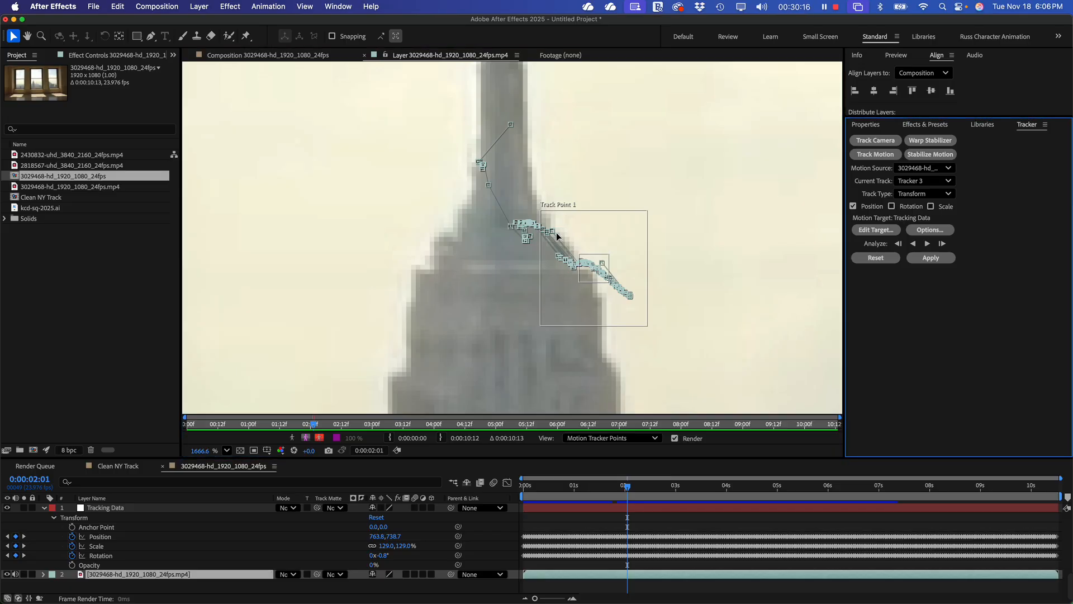
# - Delete the stray tracking keyframes one by one along the tower's shoulder, just below the base of the spire
pyautogui.press('Delete')
pyautogui.click(552, 234)
pyautogui.press('Delete')
pyautogui.click(548, 233)
pyautogui.press('Delete')
pyautogui.click(547, 233)
pyautogui.press('Delete')
pyautogui.click(548, 233)
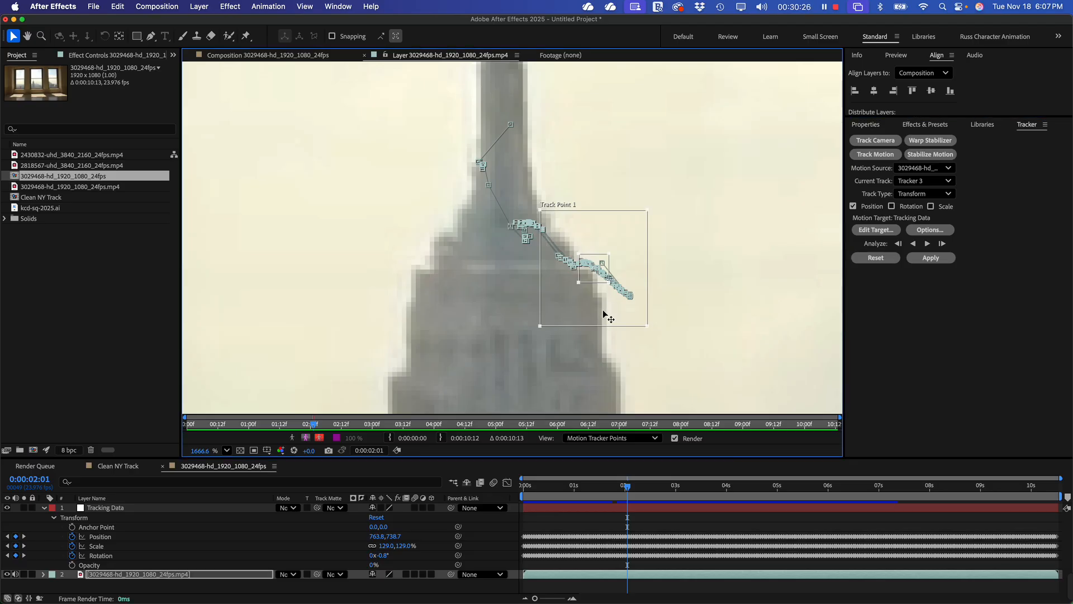
# - Scrub to 0:00:04:20 and back to 0:00:00:20, checking Track Point 1 against the tower's edge
pyautogui.moveTo(627, 486); pyautogui.dragTo(770, 507)
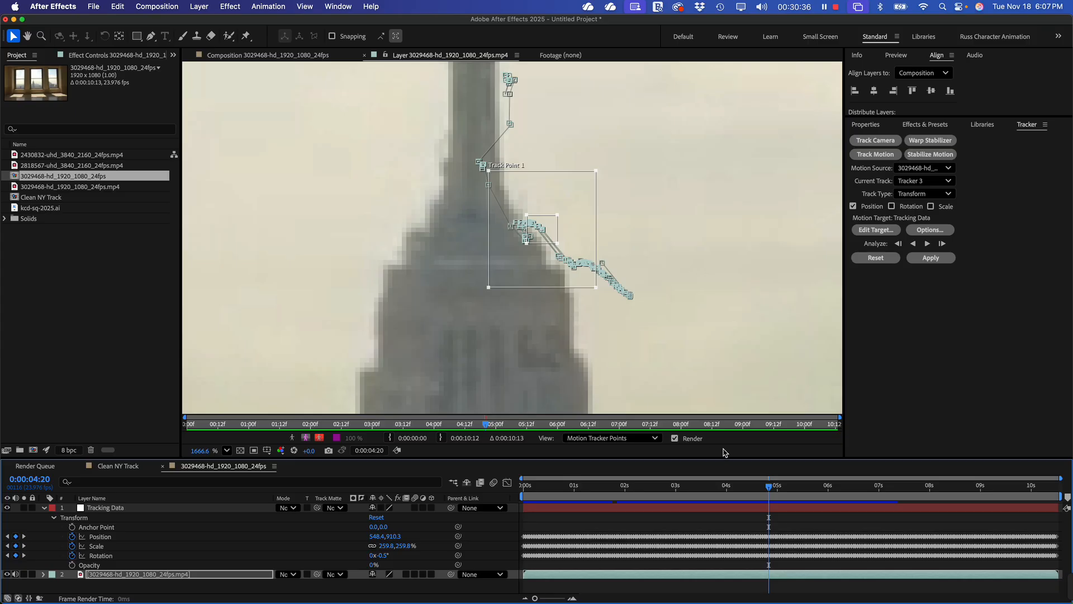
pyautogui.moveTo(769, 490); pyautogui.dragTo(565, 486)
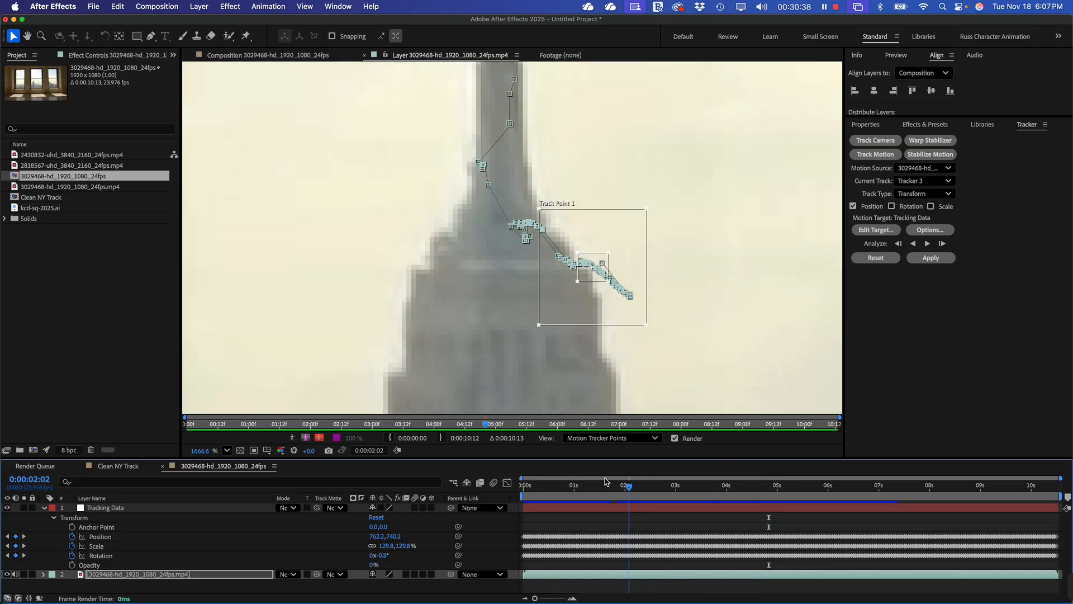
pyautogui.scroll(-10, 512, 201)
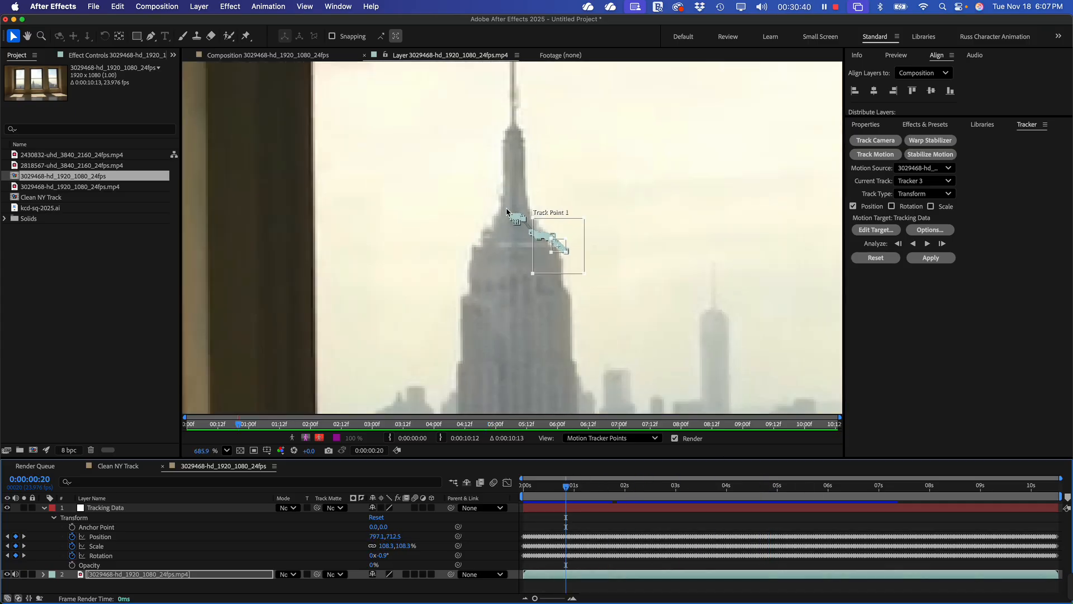
pyautogui.scroll(-5, 505, 207)
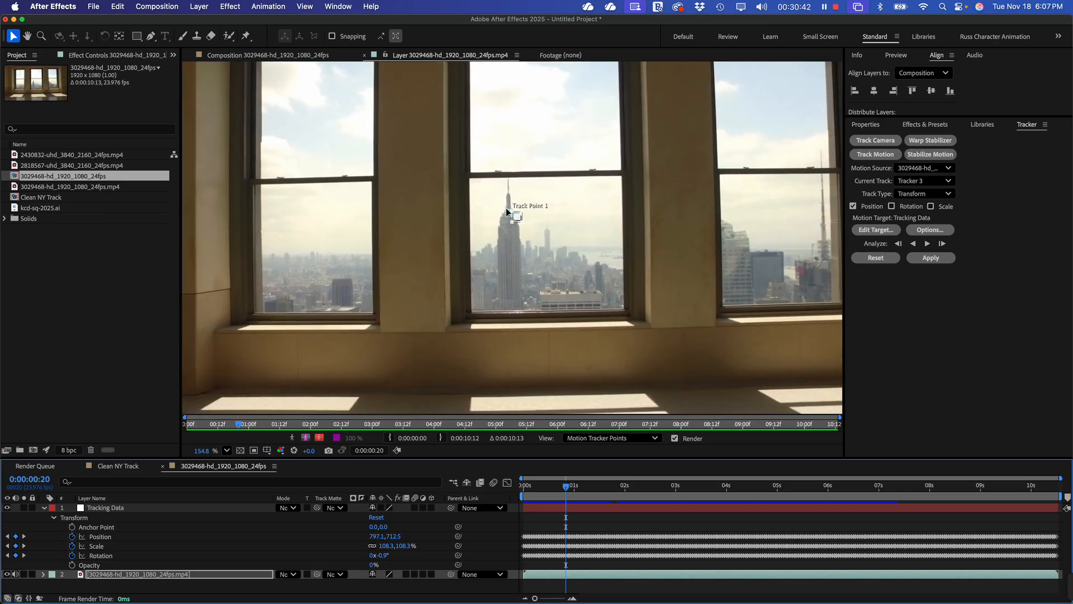
# - Examine Track Point 1 on the tower at 0:00:00:20, both close up and within the full window shot
pyautogui.scroll(-1, 506, 212)
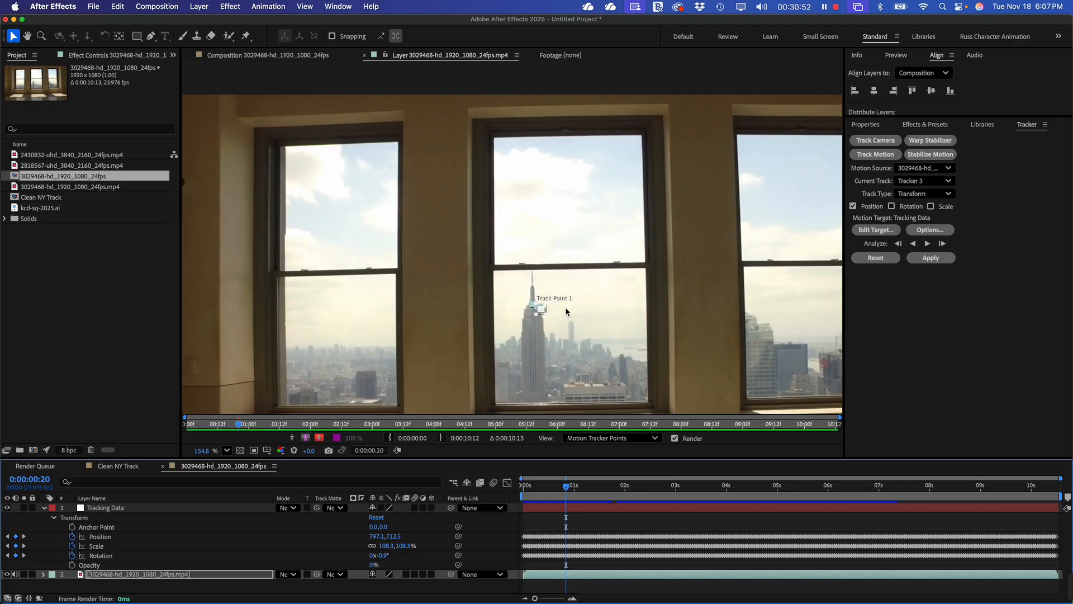
pyautogui.scroll(3, 541, 319)
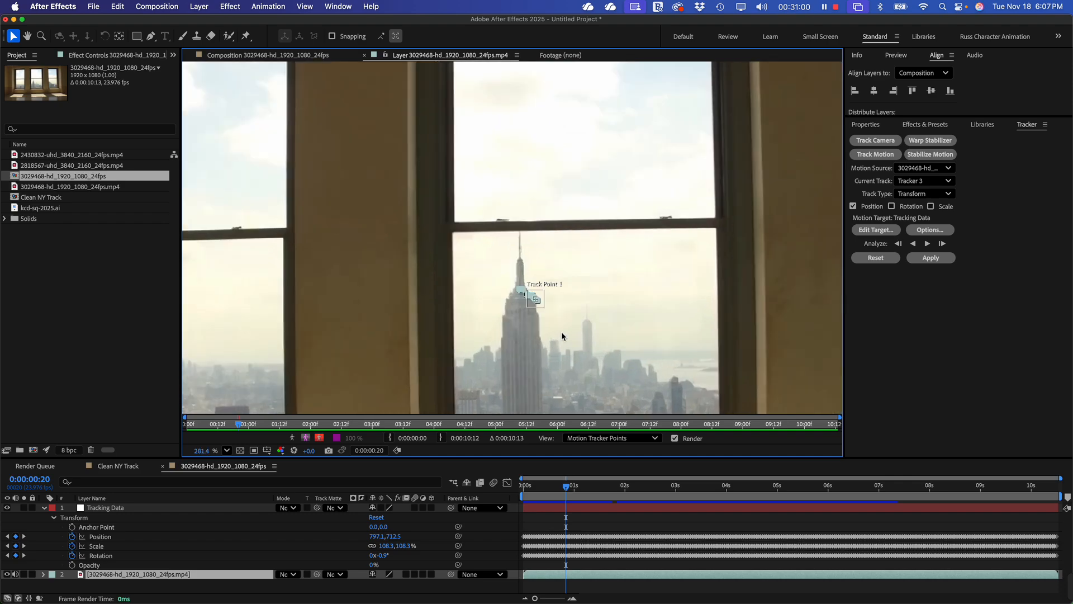
pyautogui.scroll(-4, 562, 331)
pyautogui.scroll(-3, 561, 330)
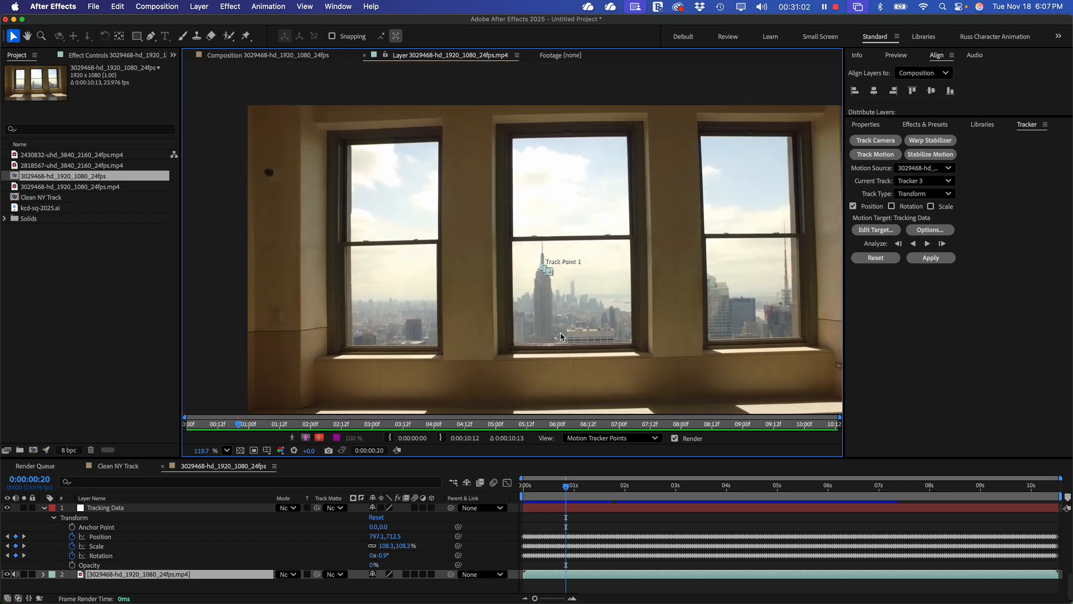
pyautogui.hscroll(2, 561, 331)
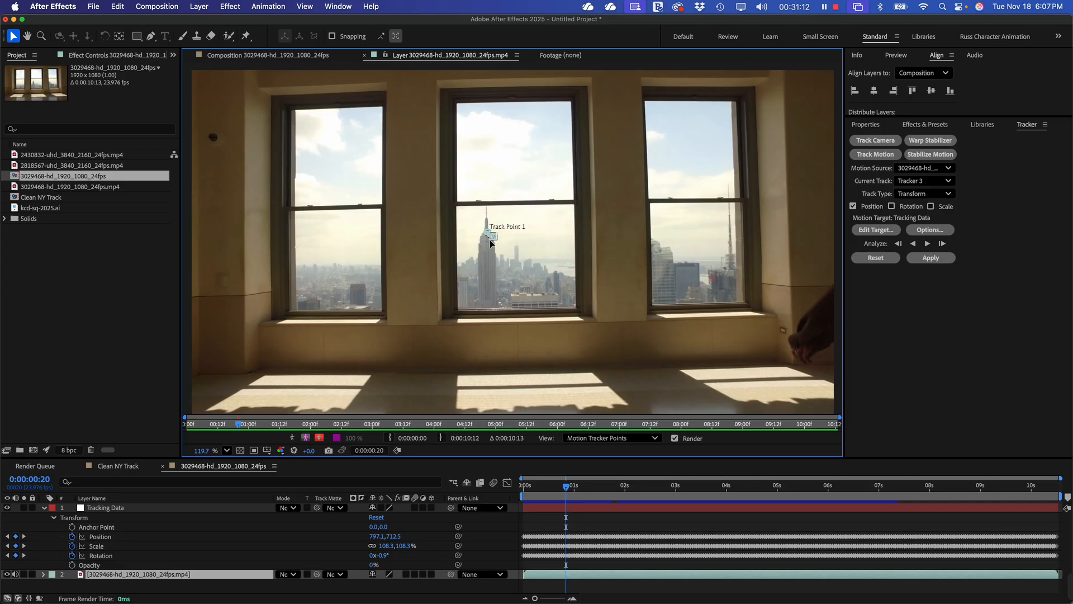
pyautogui.scroll(5, 495, 239)
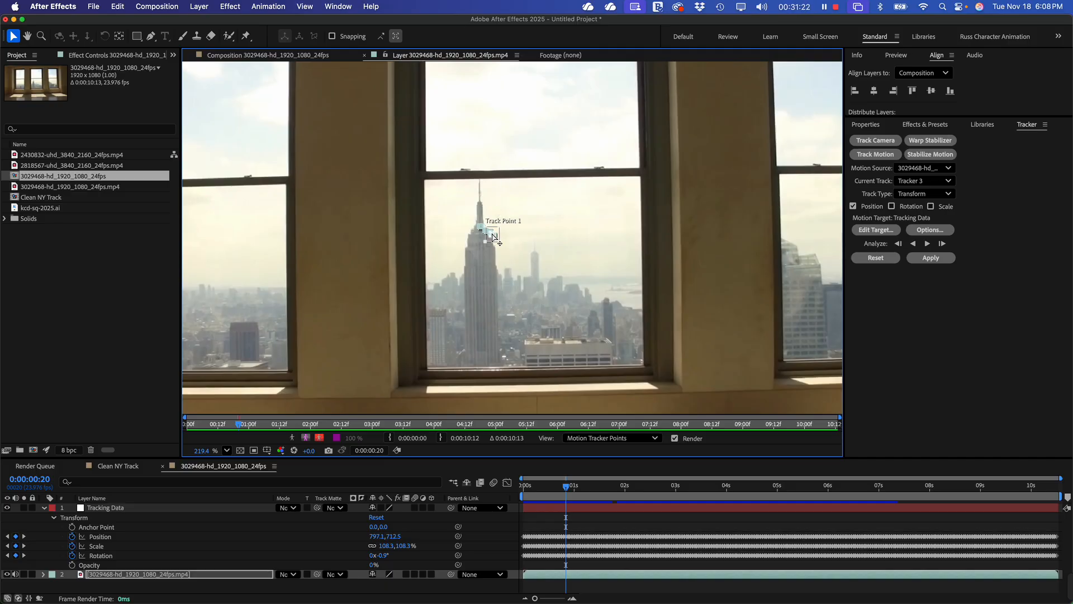
pyautogui.scroll(8, 491, 235)
pyautogui.scroll(-10, 492, 236)
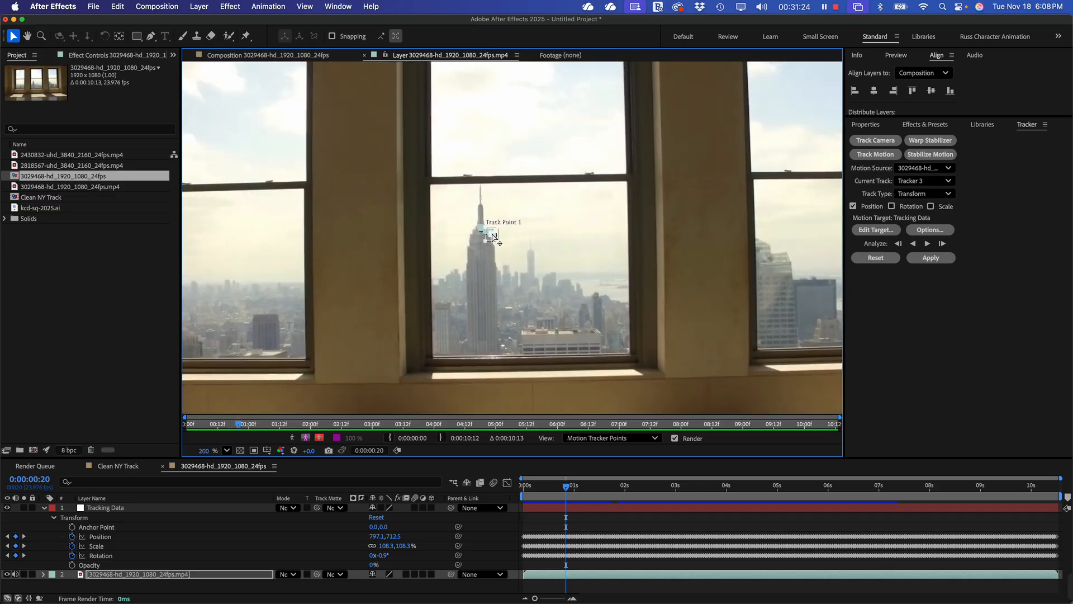
pyautogui.scroll(1, 491, 236)
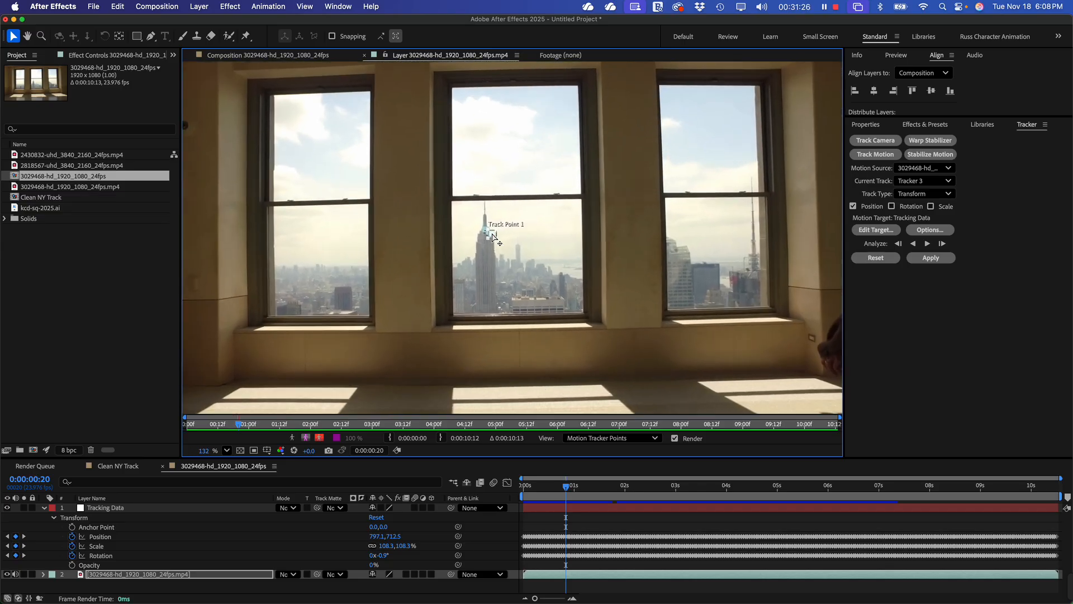
pyautogui.scroll(-2, 492, 236)
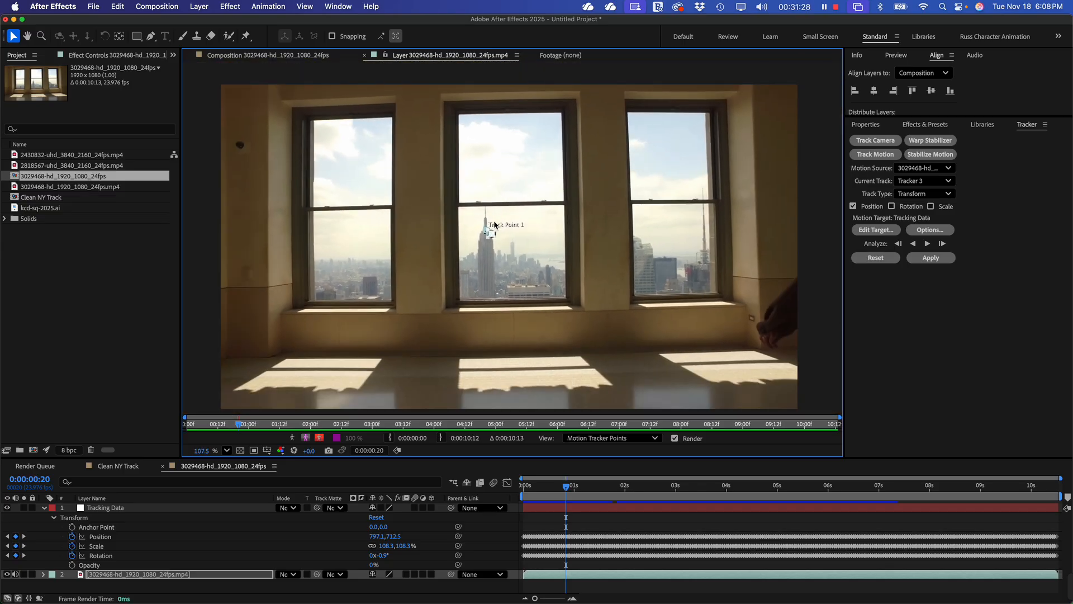
pyautogui.scroll(10, 494, 225)
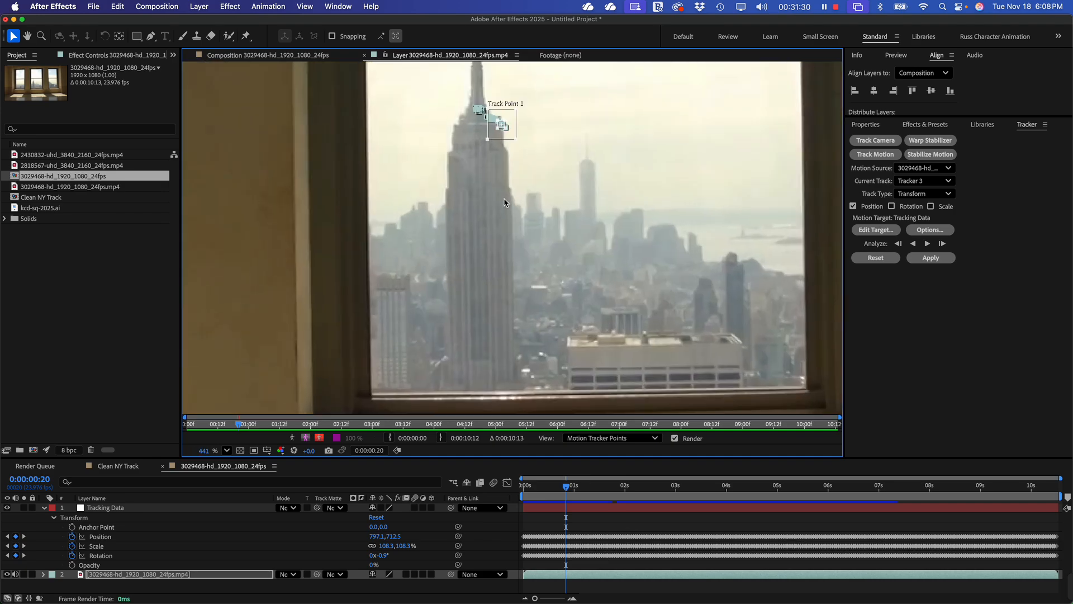
pyautogui.scroll(2, 498, 149)
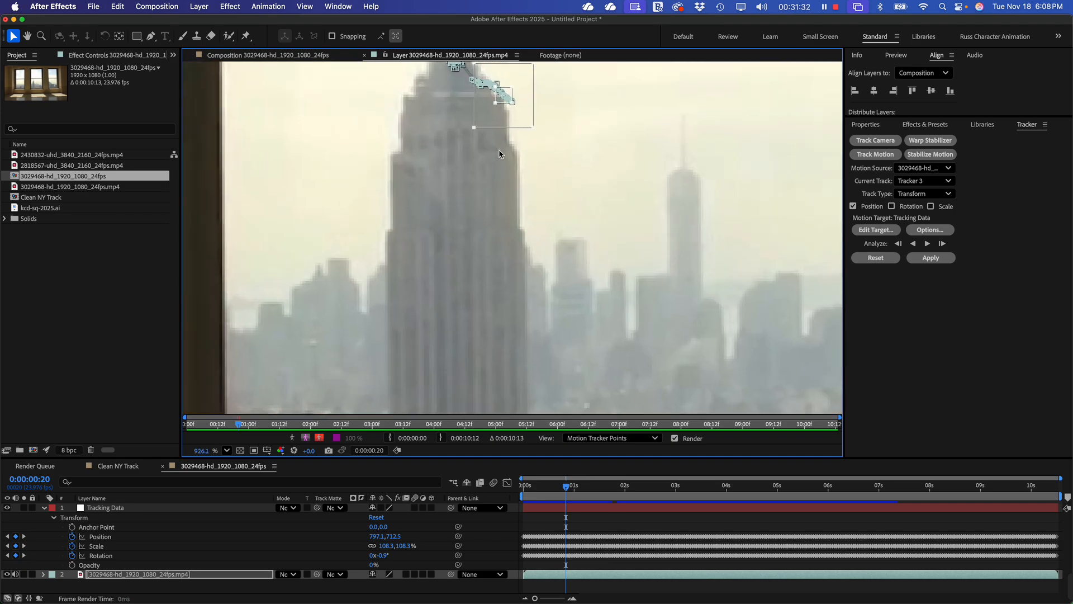
pyautogui.scroll(-9, 499, 150)
pyautogui.scroll(-4, 498, 149)
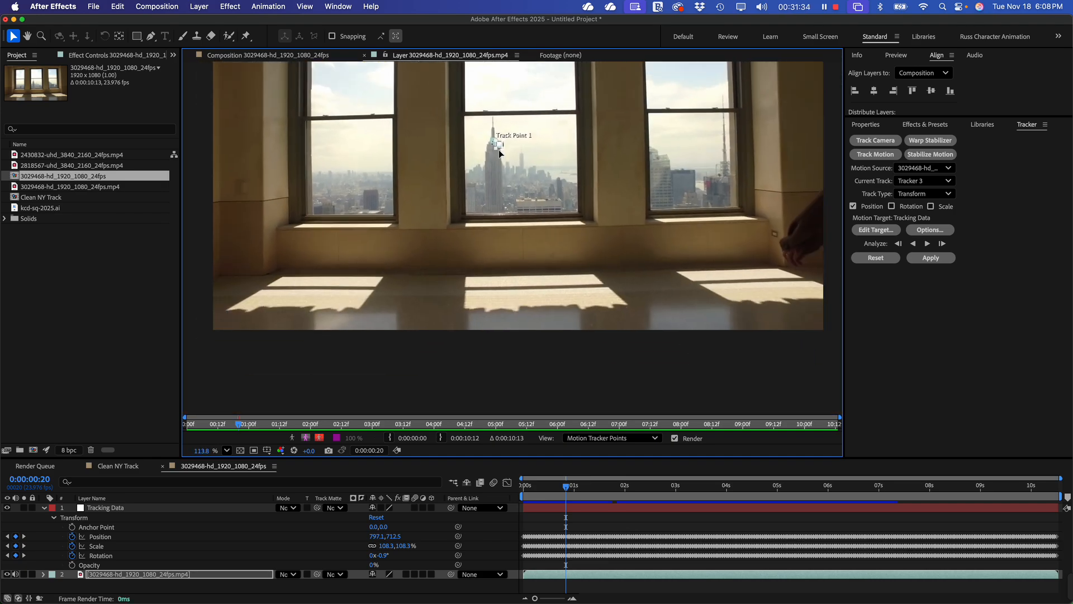
pyautogui.scroll(2, 499, 153)
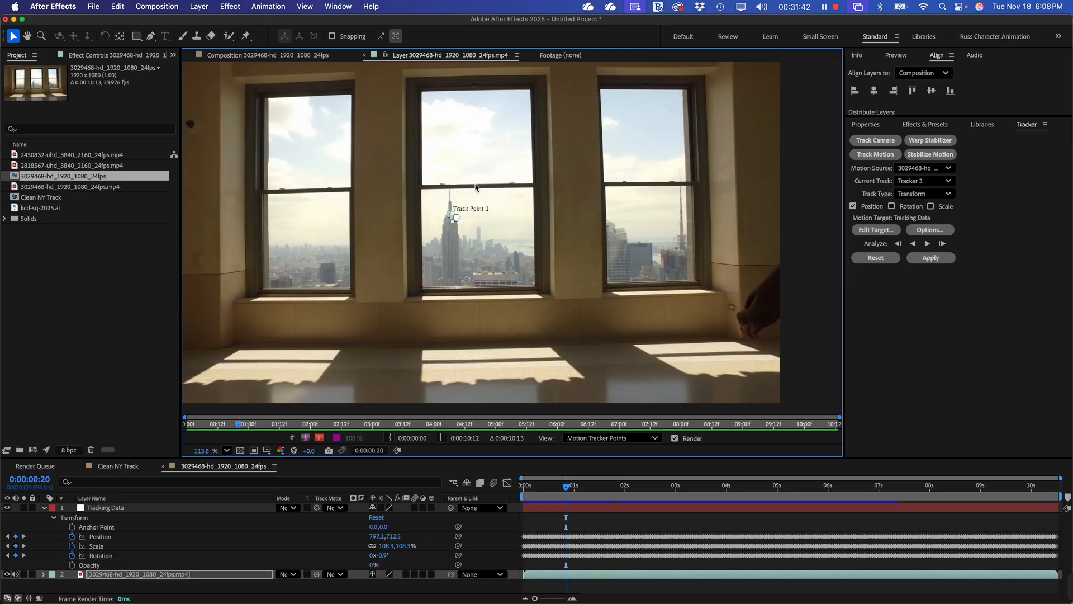
pyautogui.scroll(-6, 470, 239)
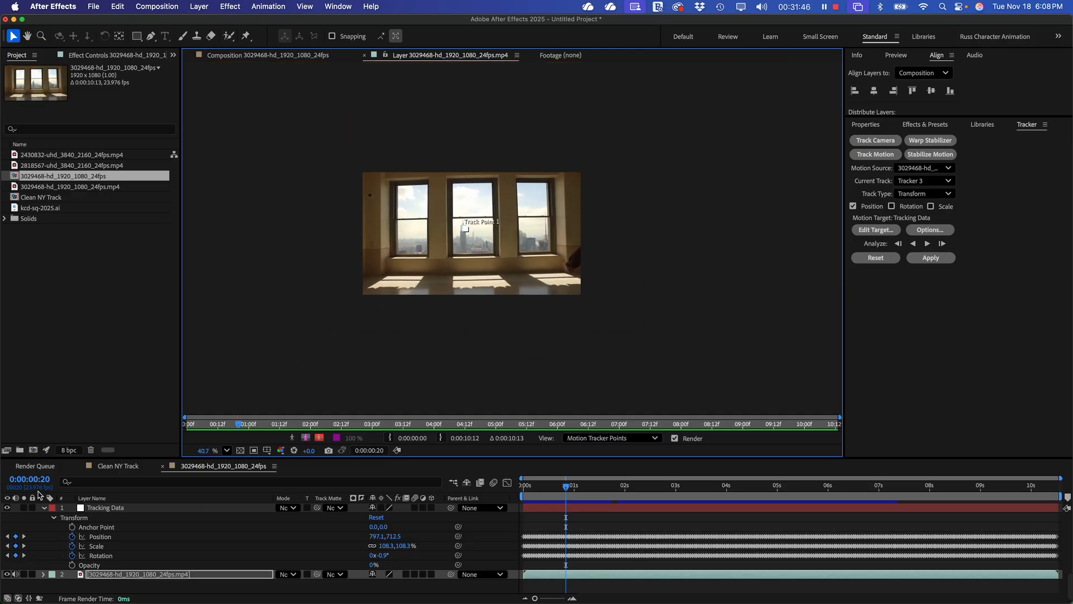
# - Collapse the Tracking Data layer's properties, deselect all layers and switch to the Clean NY Track composition
pyautogui.click(45, 508)
pyautogui.click(45, 508)
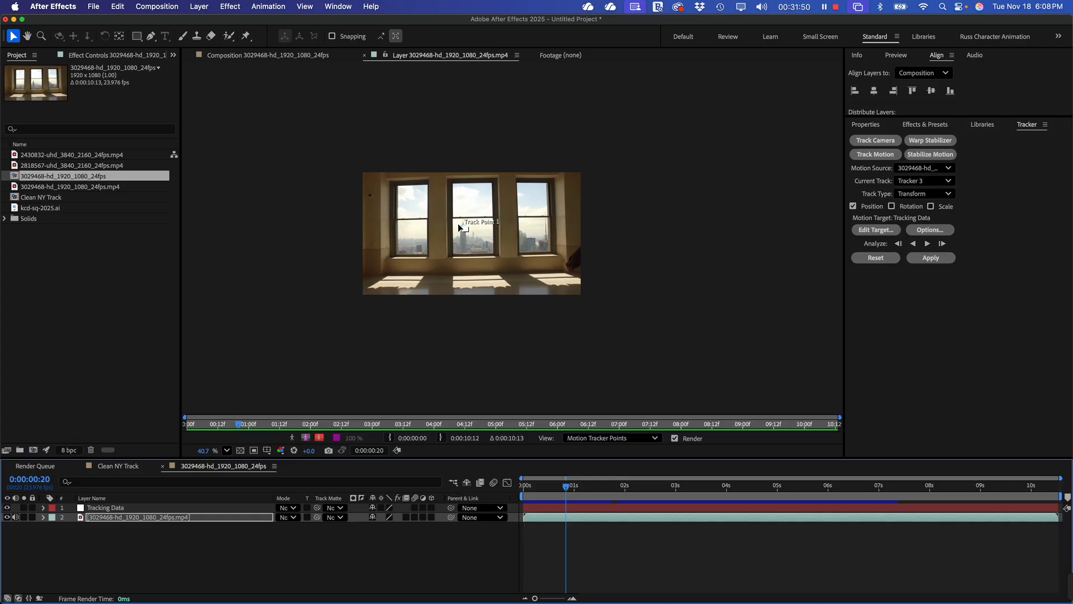
pyautogui.click(197, 572)
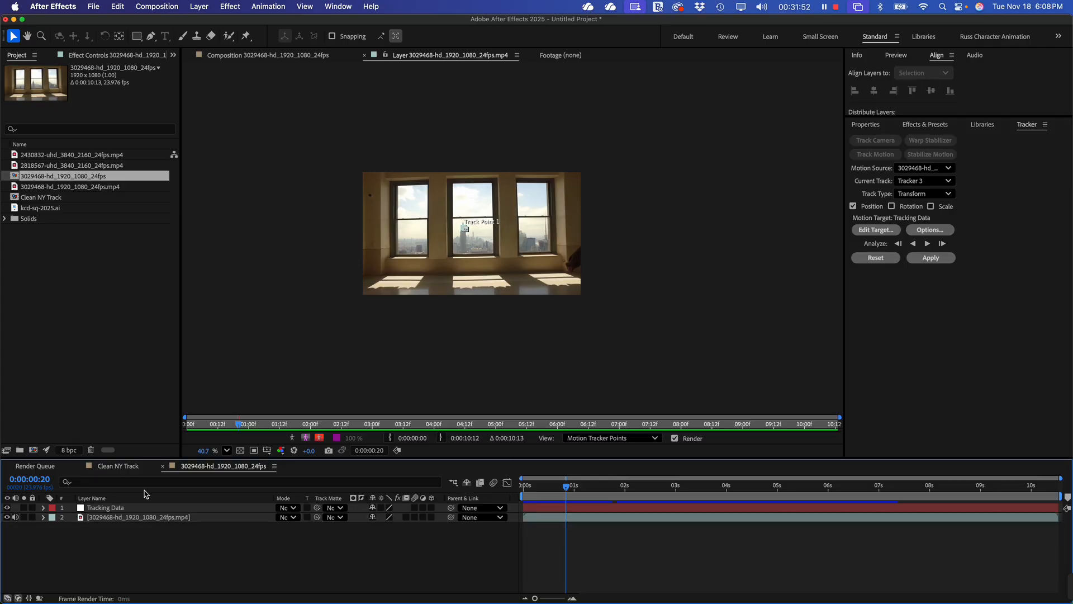
pyautogui.click(116, 467)
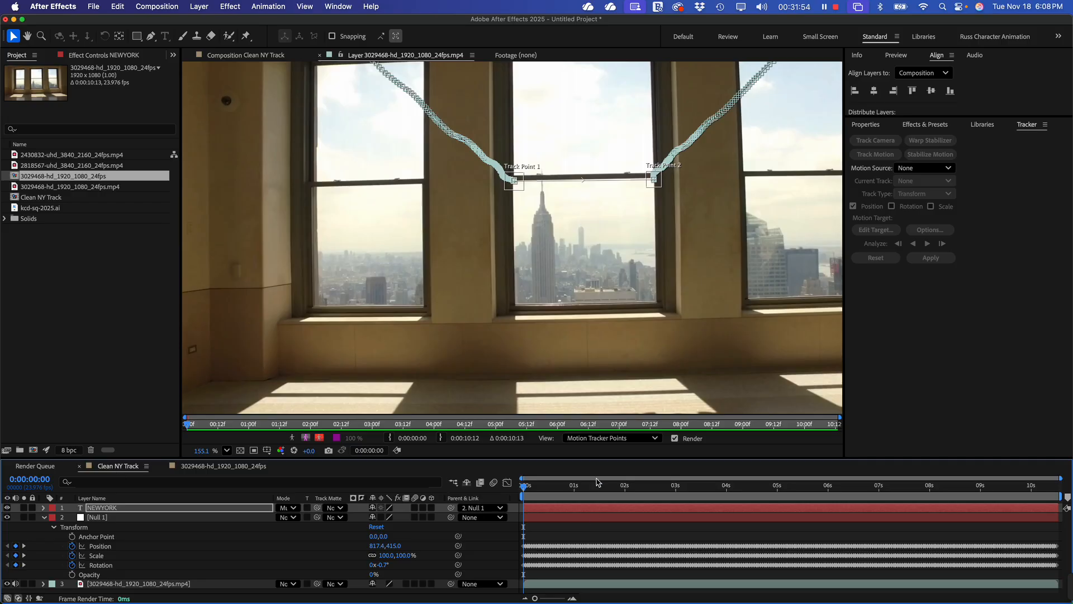
# - Scrub the start of the Clean NY Track composition and examine the tracked window shot with its NEWYORK and Null 1 layers
pyautogui.moveTo(586, 487); pyautogui.dragTo(491, 490)
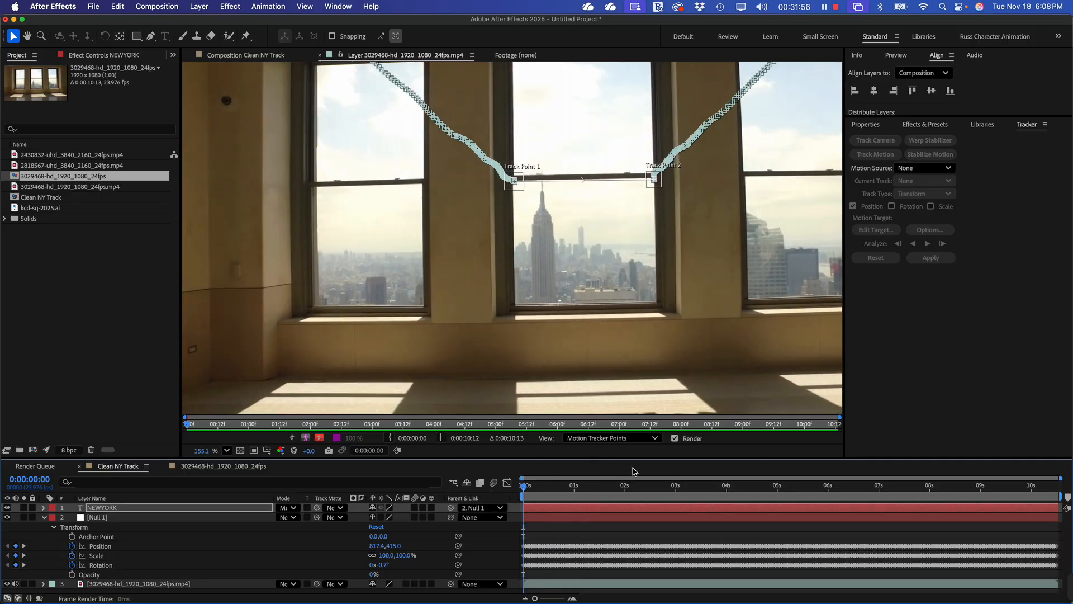
pyautogui.moveTo(757, 486); pyautogui.dragTo(391, 510)
pyautogui.scroll(-10, 539, 136)
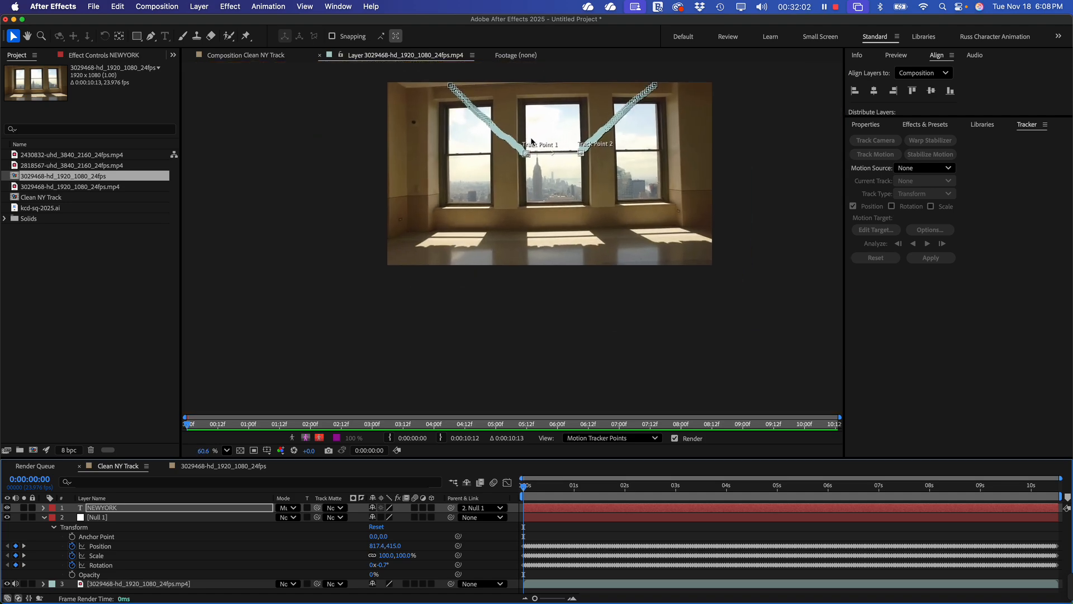
pyautogui.scroll(4, 531, 138)
pyautogui.hscroll(2, 531, 138)
pyautogui.hscroll(-3, 531, 138)
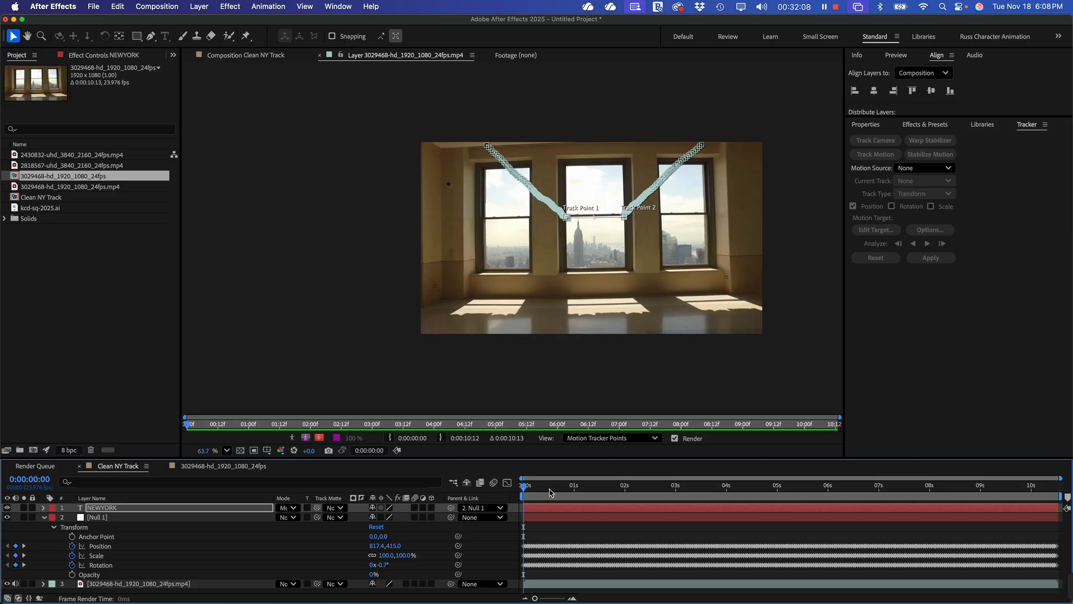
pyautogui.moveTo(550, 489); pyautogui.dragTo(460, 488)
pyautogui.click(110, 512)
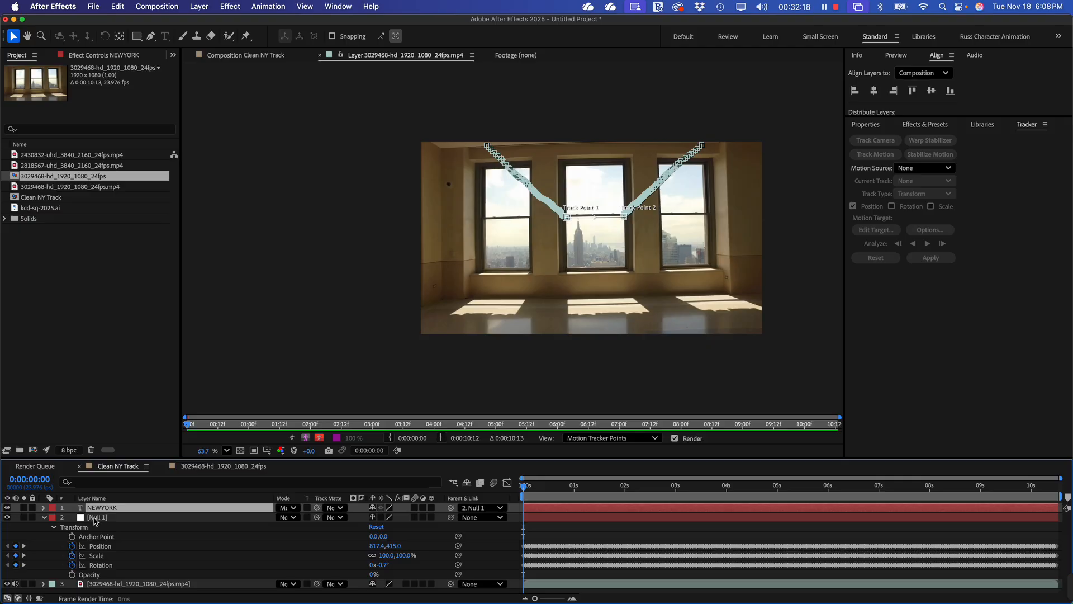
pyautogui.moveTo(569, 485); pyautogui.dragTo(438, 499)
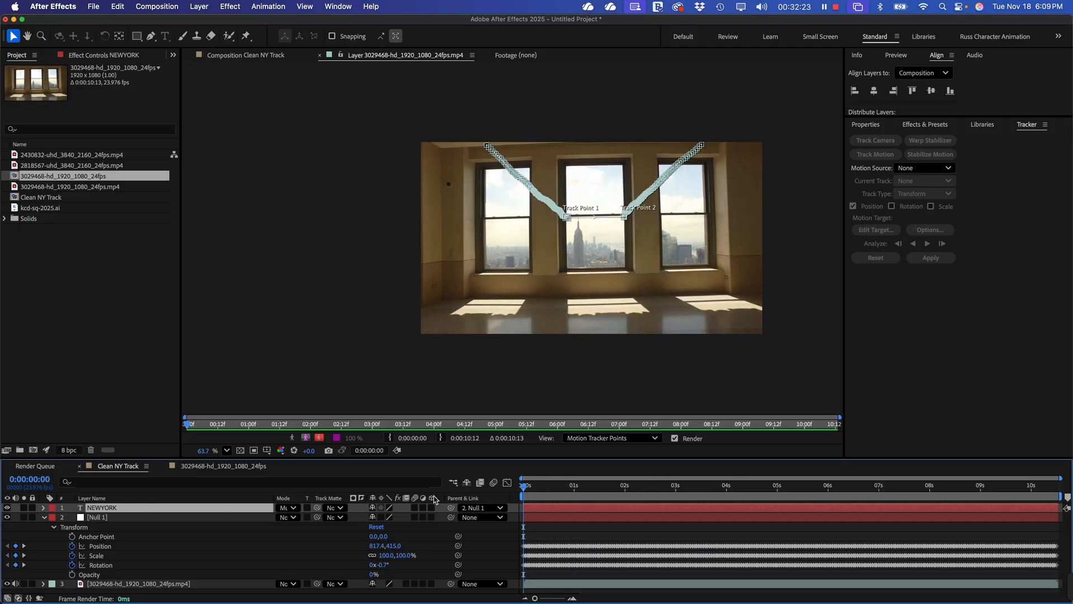
pyautogui.click(121, 411)
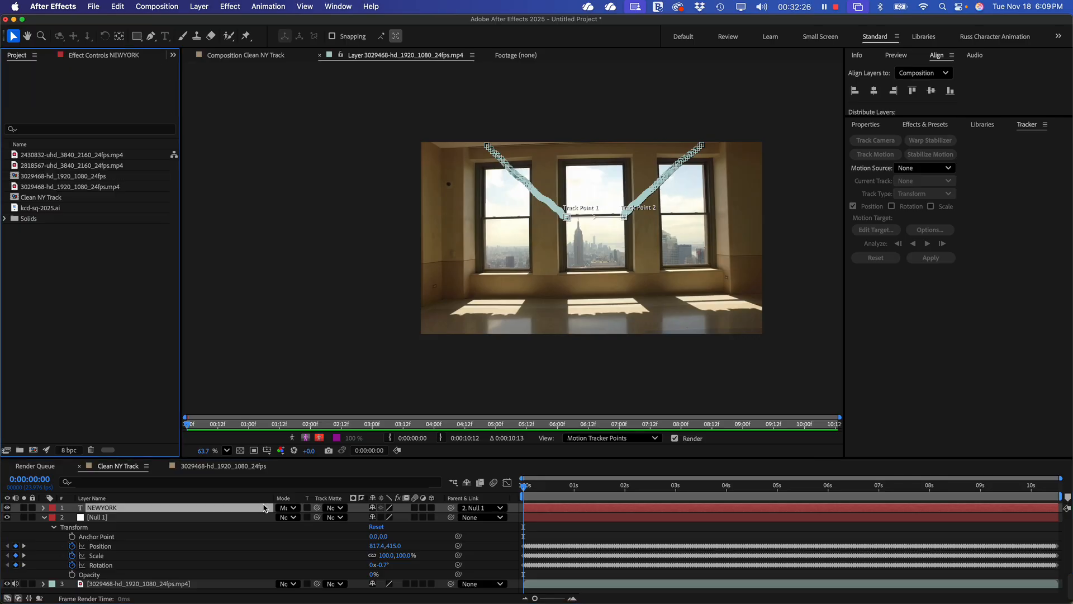
# - Collapse the Null 1 layer's properties, deselect all layers and scrub to 0:00:01:15
pyautogui.click(45, 517)
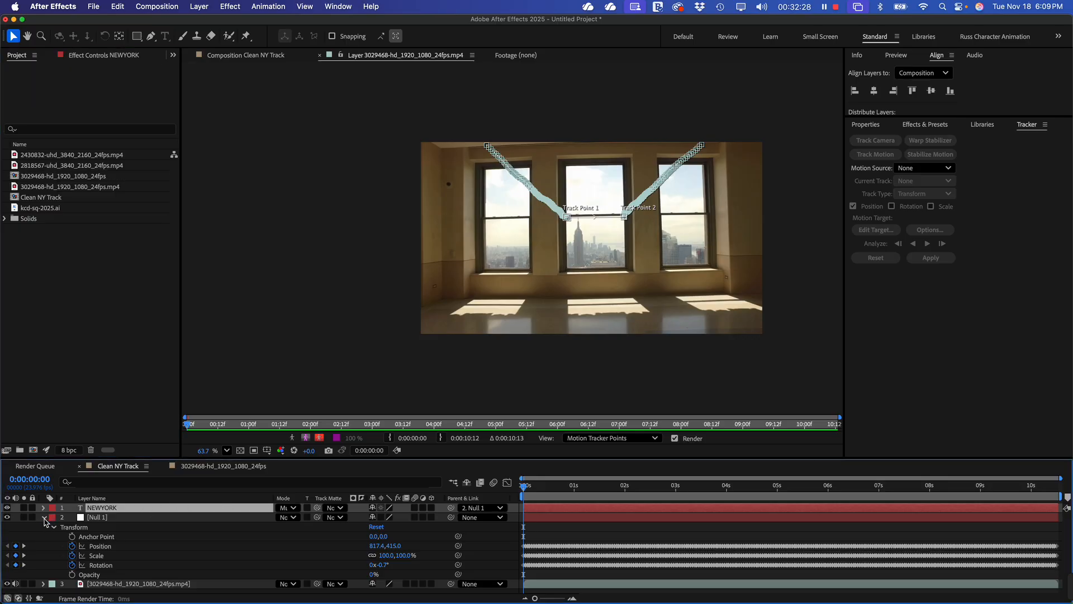
pyautogui.click(83, 574)
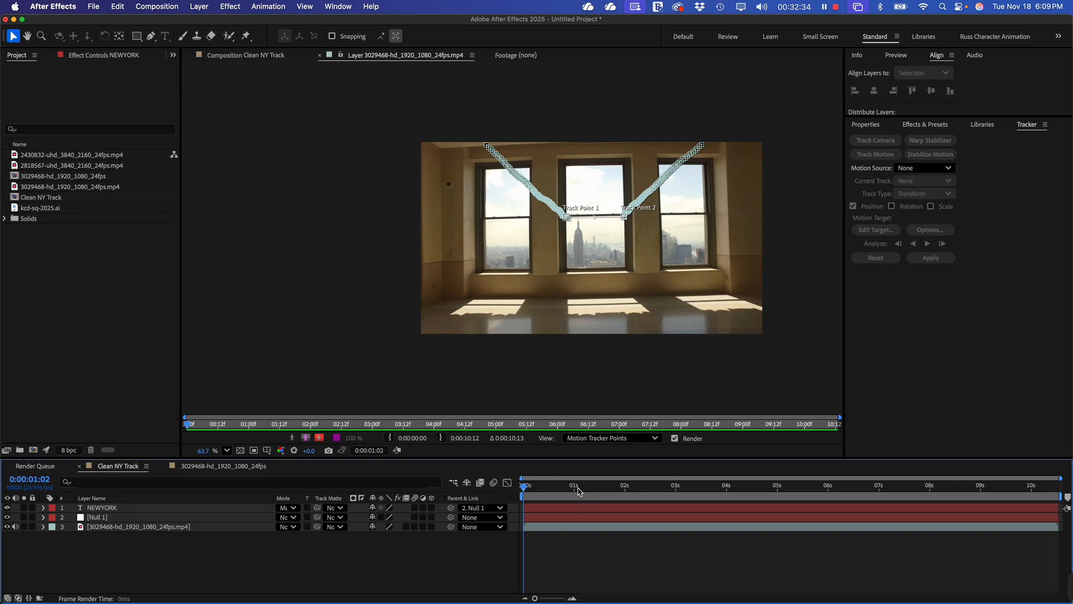
pyautogui.moveTo(581, 489); pyautogui.dragTo(606, 489)
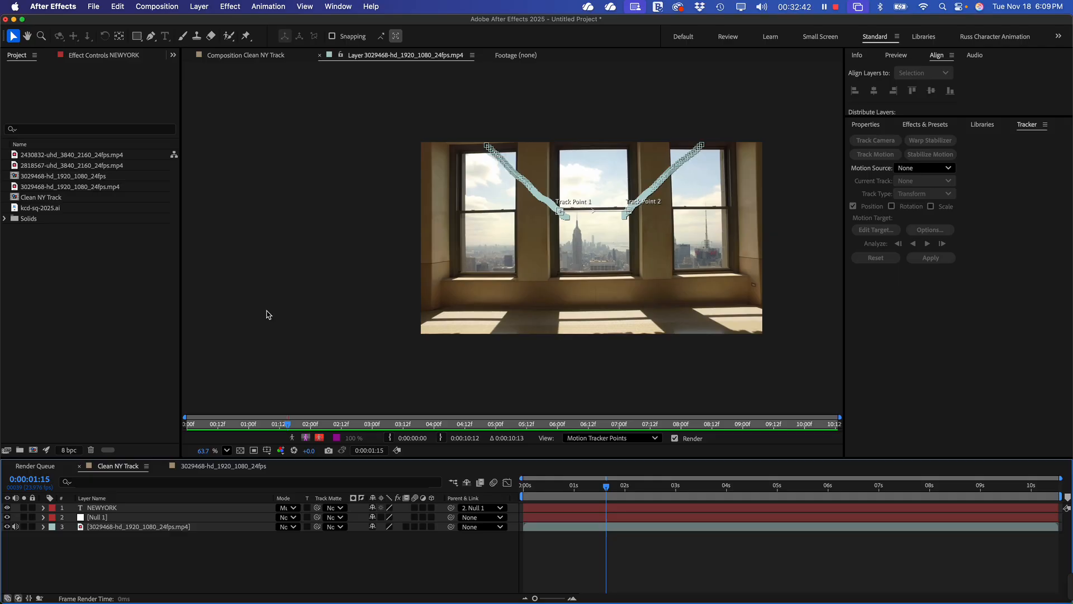
# - Create a new composition from the 2430832-uhd_3840_2160_24fps.mp4 footage
pyautogui.click(78, 280)
pyautogui.click(24, 165)
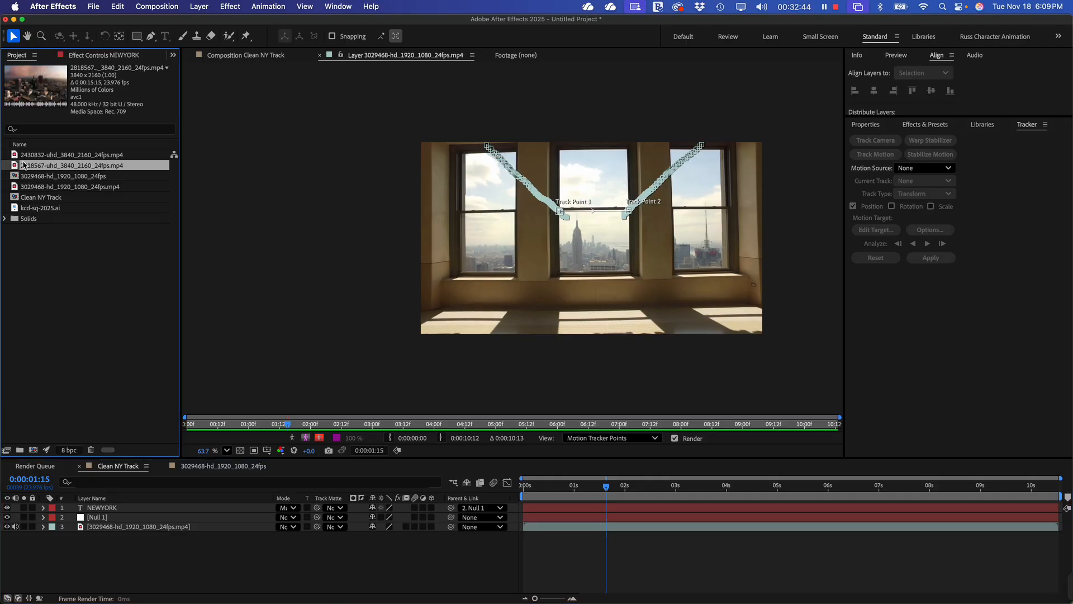
pyautogui.click(21, 155)
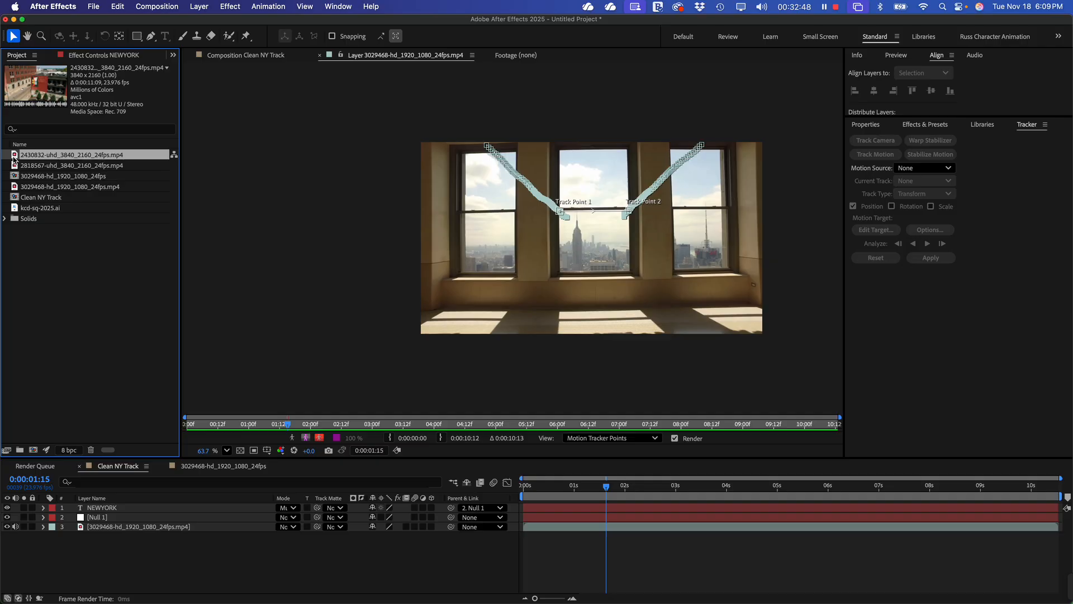
pyautogui.rightClick(14, 159)
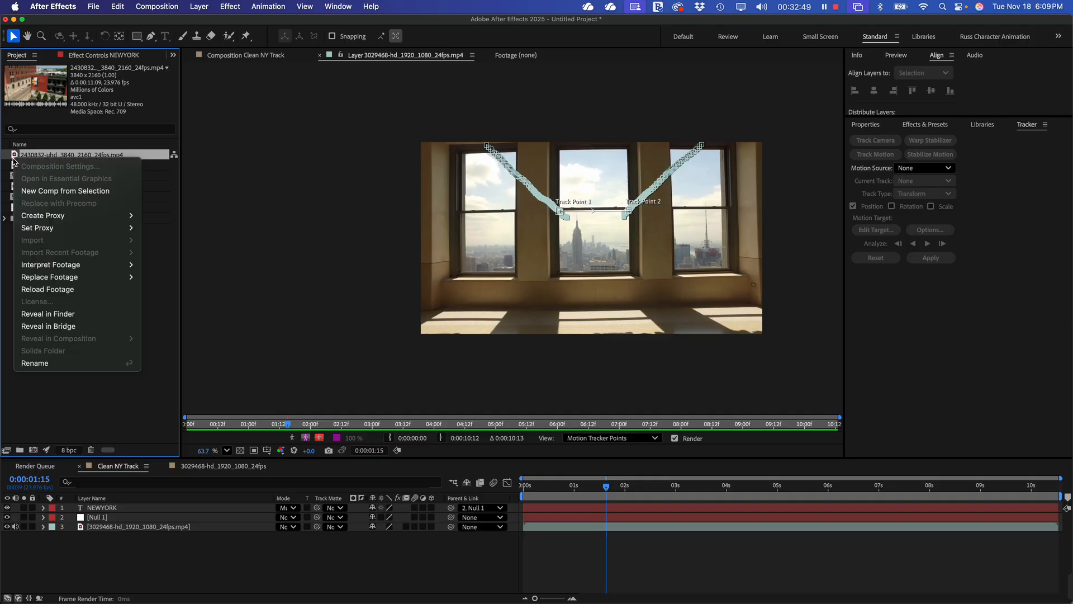
pyautogui.click(80, 192)
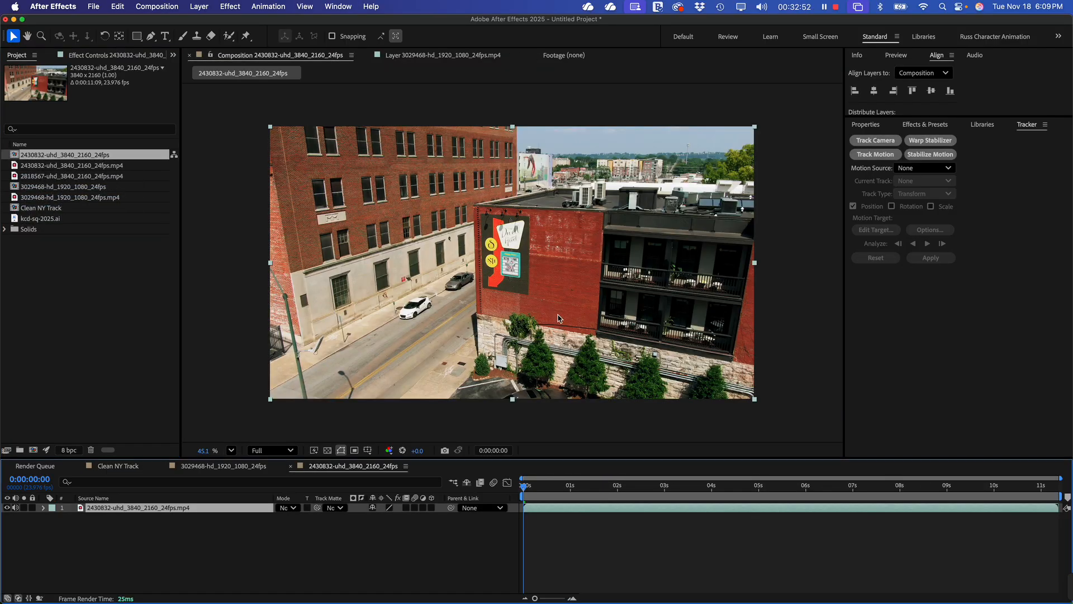
# - Scrub the street footage to 0:00:01:20 and run Track Camera on its layer
pyautogui.scroll(3, 581, 317)
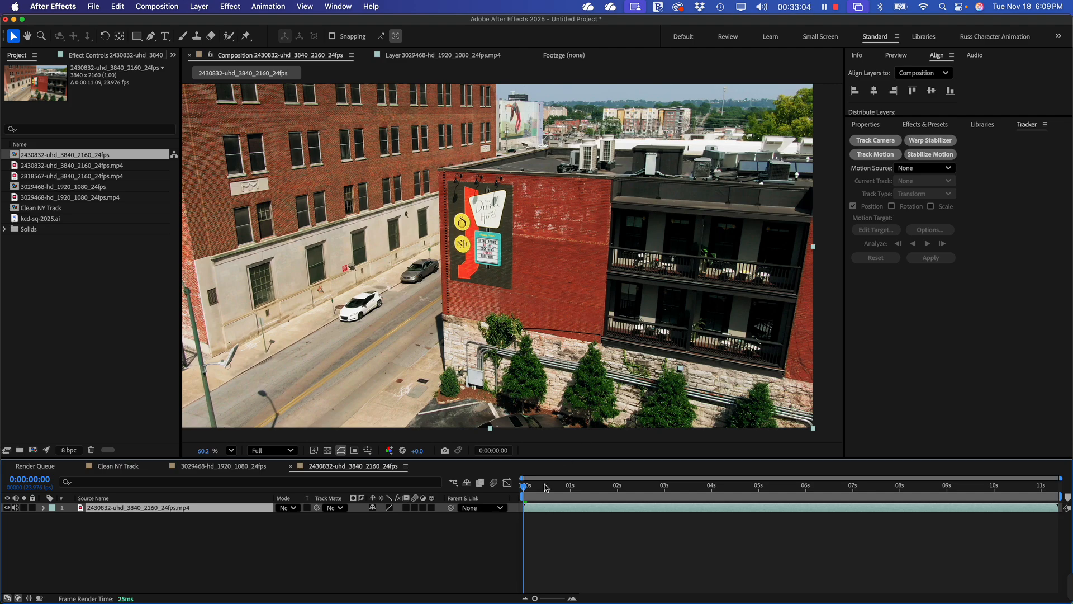
pyautogui.moveTo(524, 491); pyautogui.dragTo(611, 501)
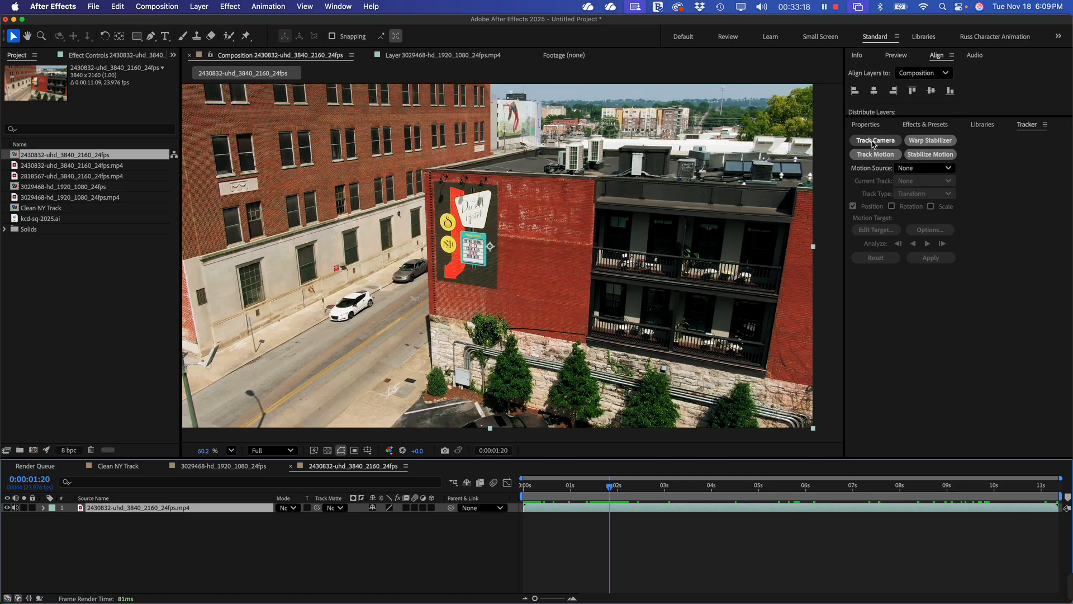
pyautogui.click(874, 140)
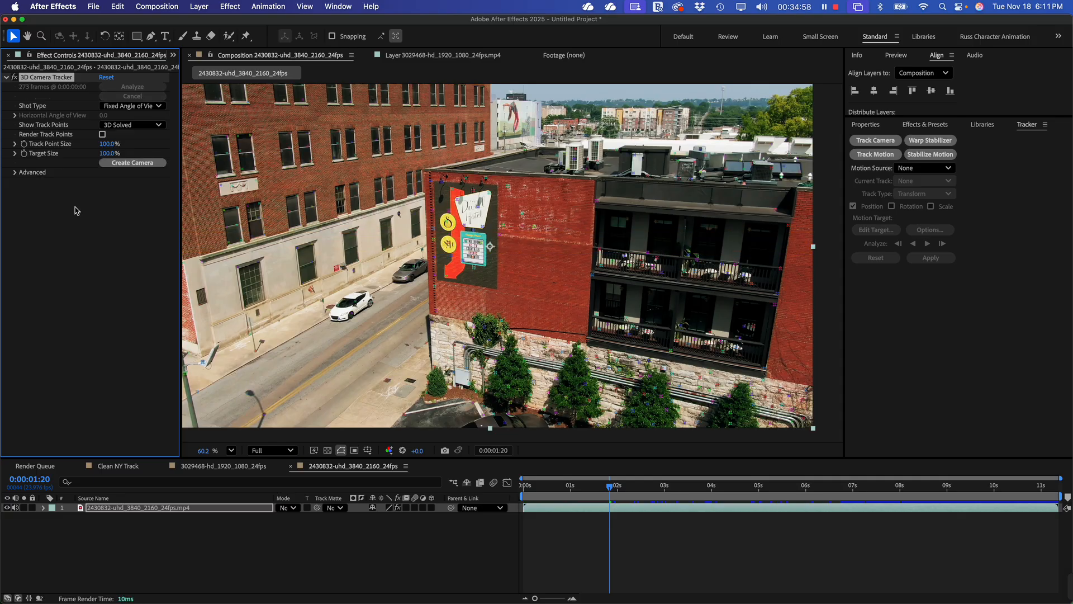
# - Create a solid and camera from the three clustered track points on the red brick wall beside the Dwell Hotel sign
pyautogui.scroll(1, 593, 377)
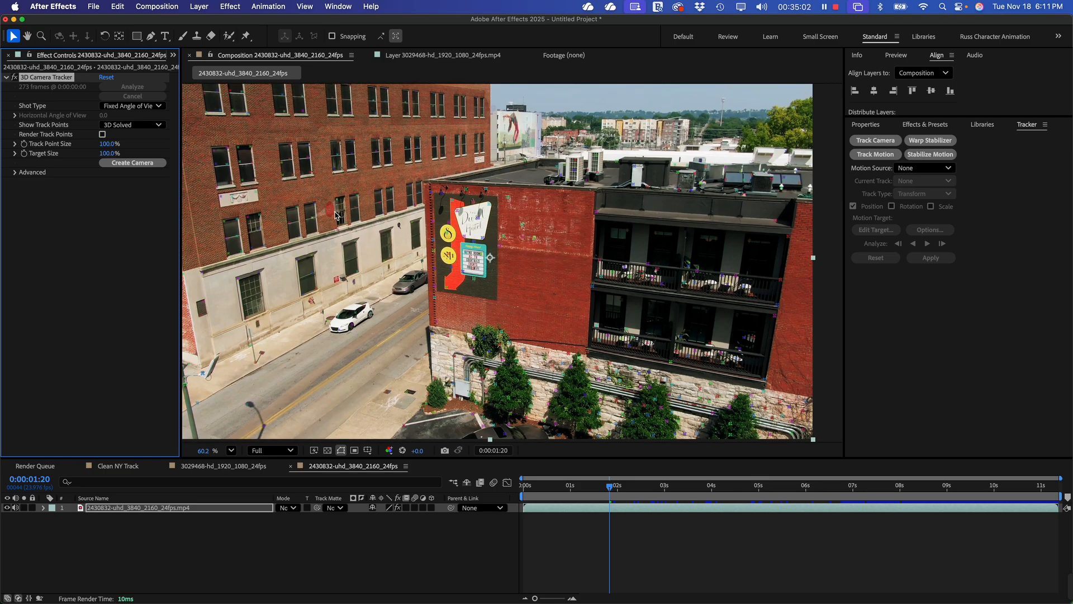
pyautogui.scroll(8, 335, 215)
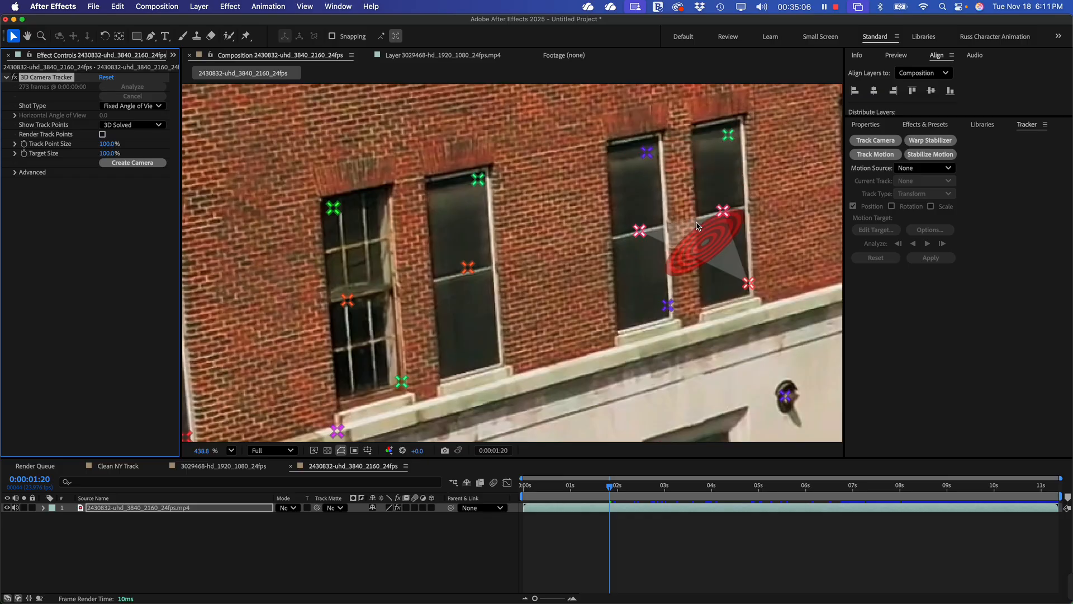
pyautogui.scroll(-6, 650, 273)
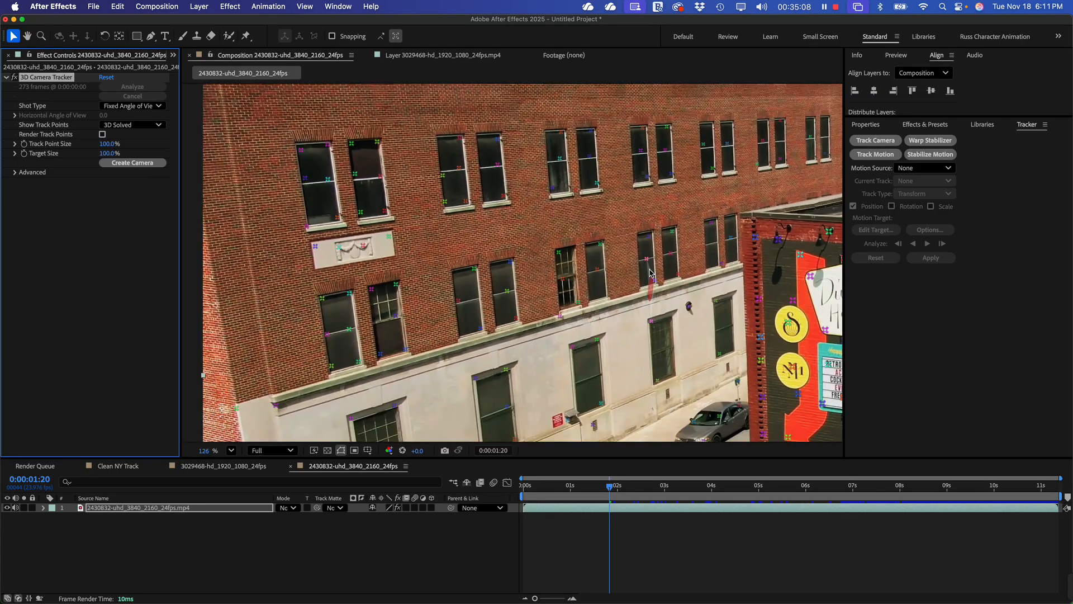
pyautogui.moveTo(650, 272); pyautogui.dragTo(592, 229)
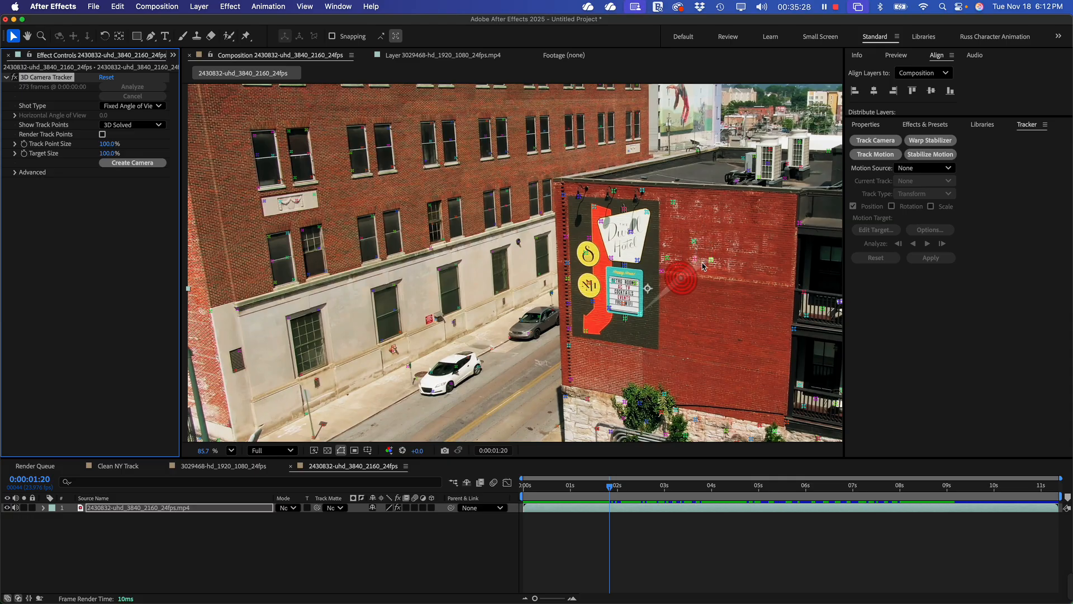
pyautogui.click(714, 219)
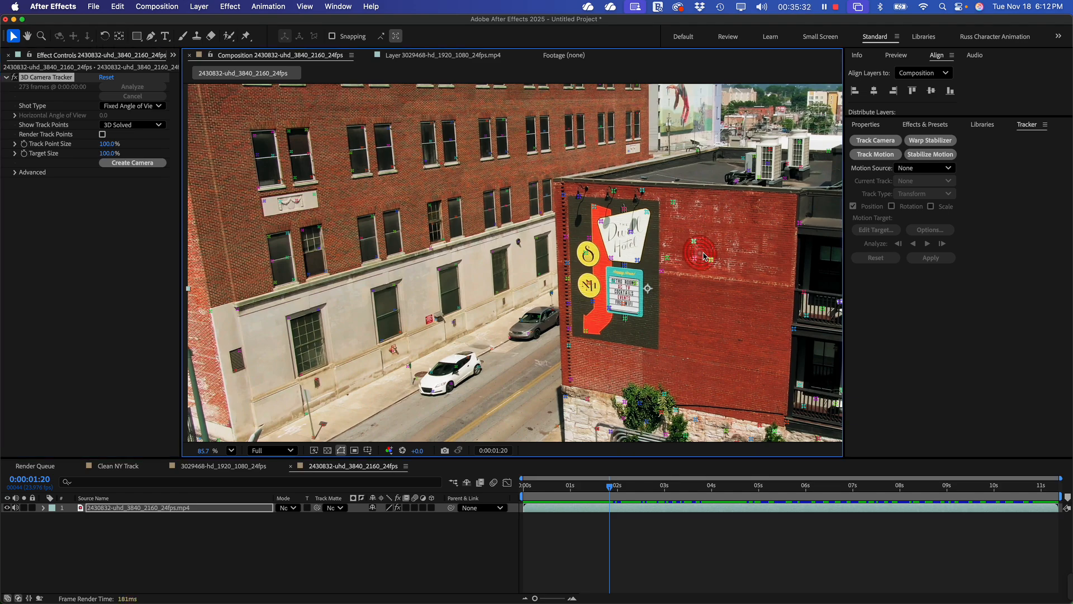
pyautogui.scroll(3, 703, 256)
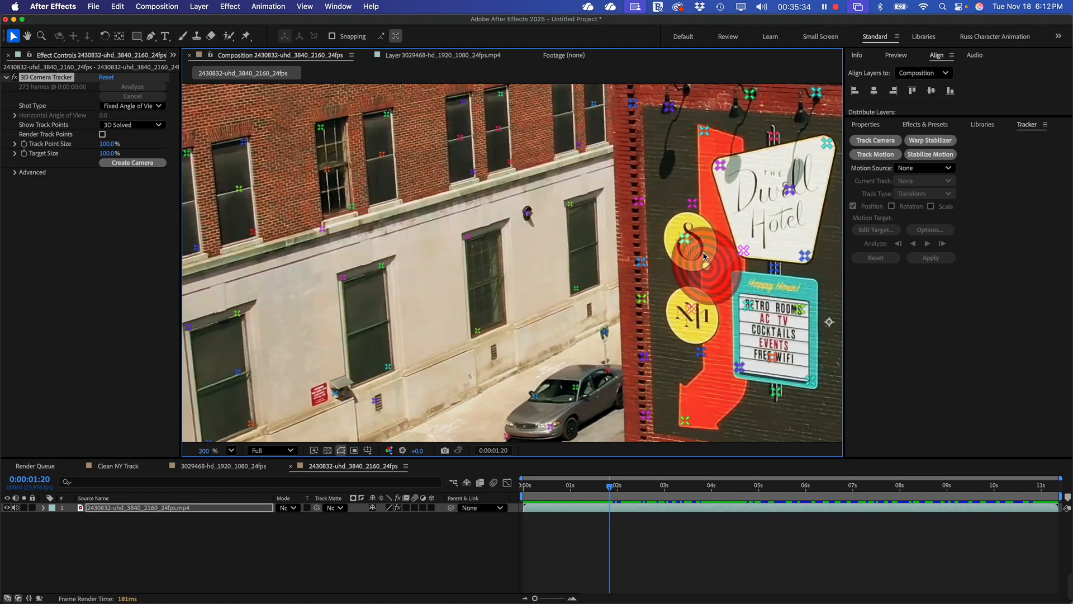
pyautogui.hscroll(3, 703, 256)
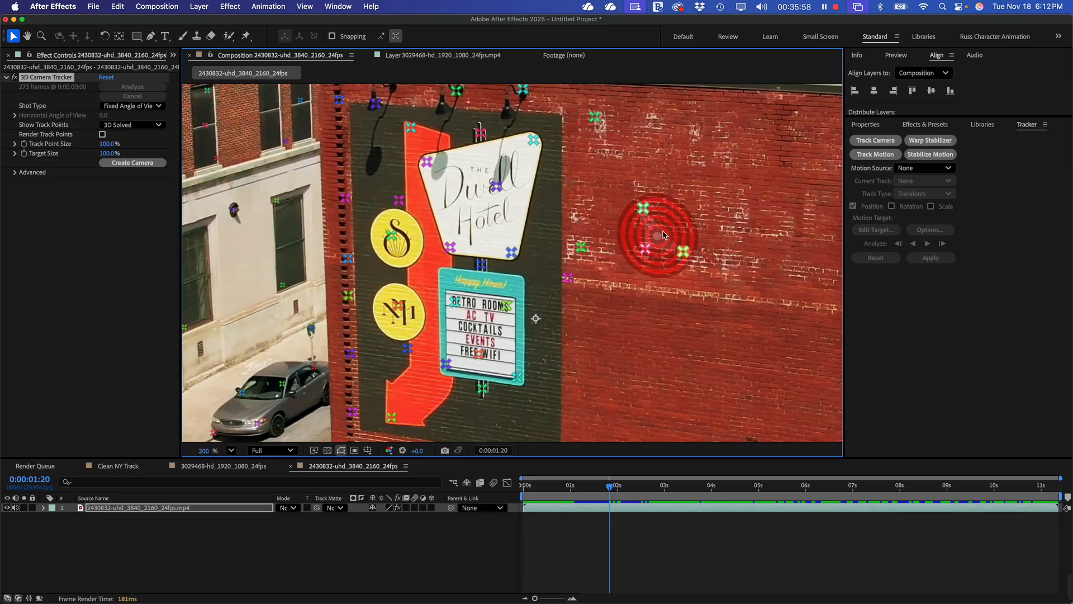
pyautogui.click(663, 235)
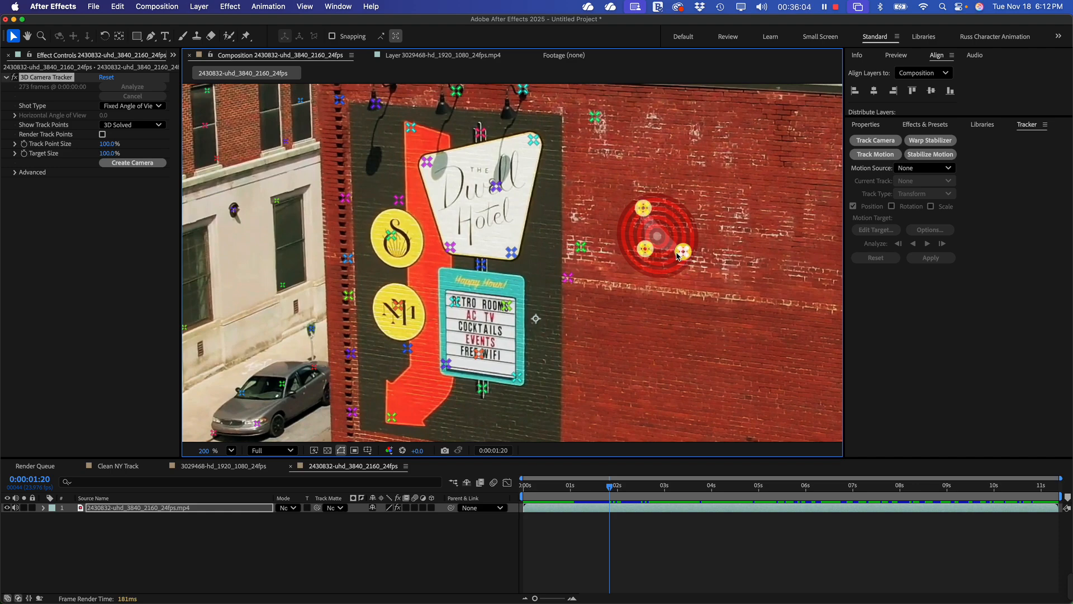
pyautogui.rightClick(672, 222)
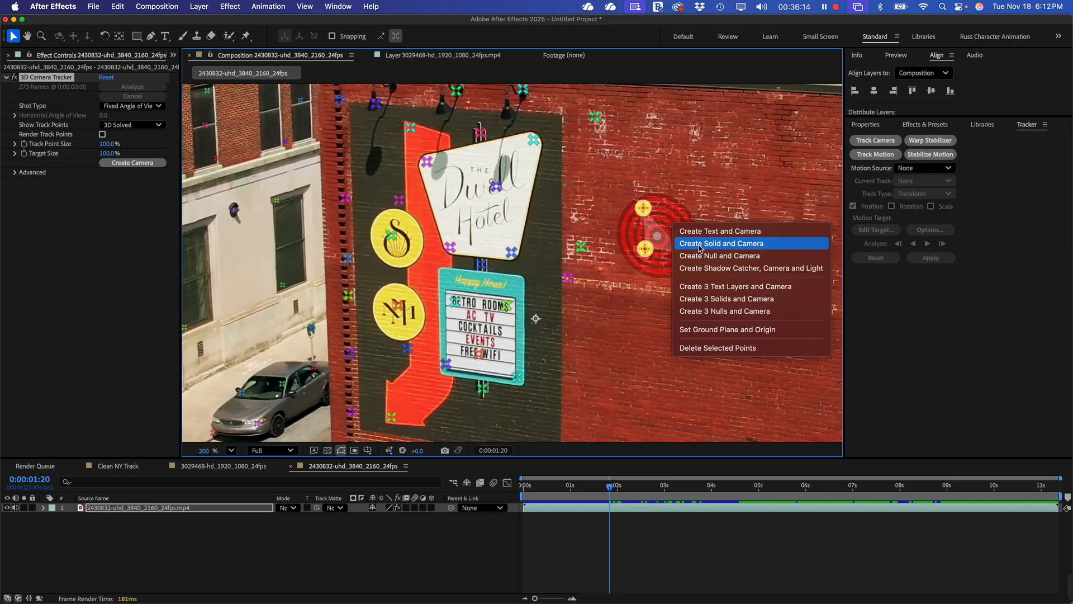
pyautogui.click(699, 243)
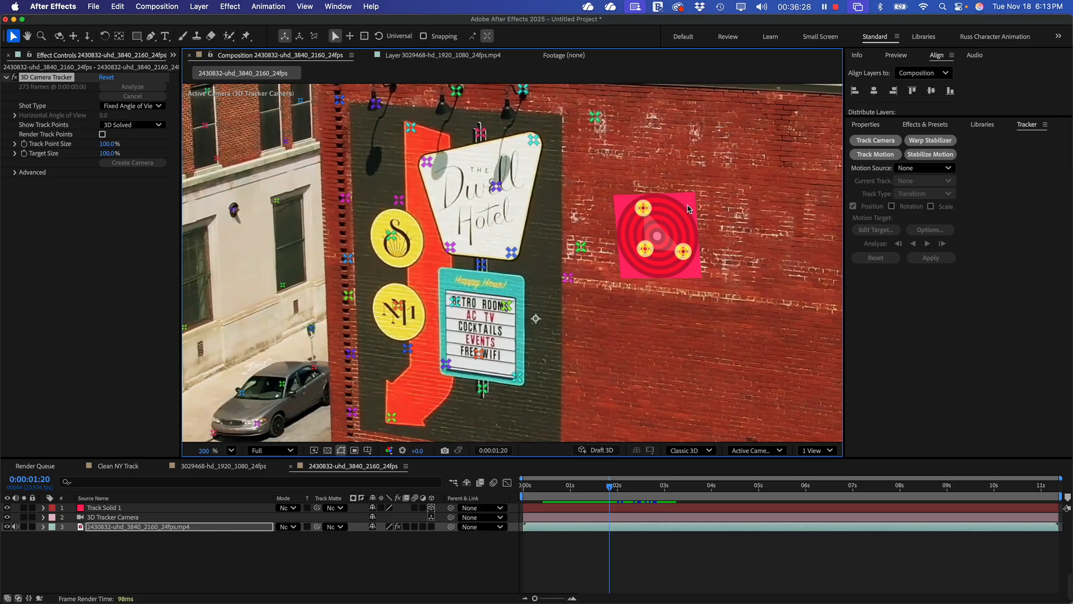
# - Rotate Track Solid 1 slightly with the Rotation tool to straighten it on the brick wall
pyautogui.click(111, 509)
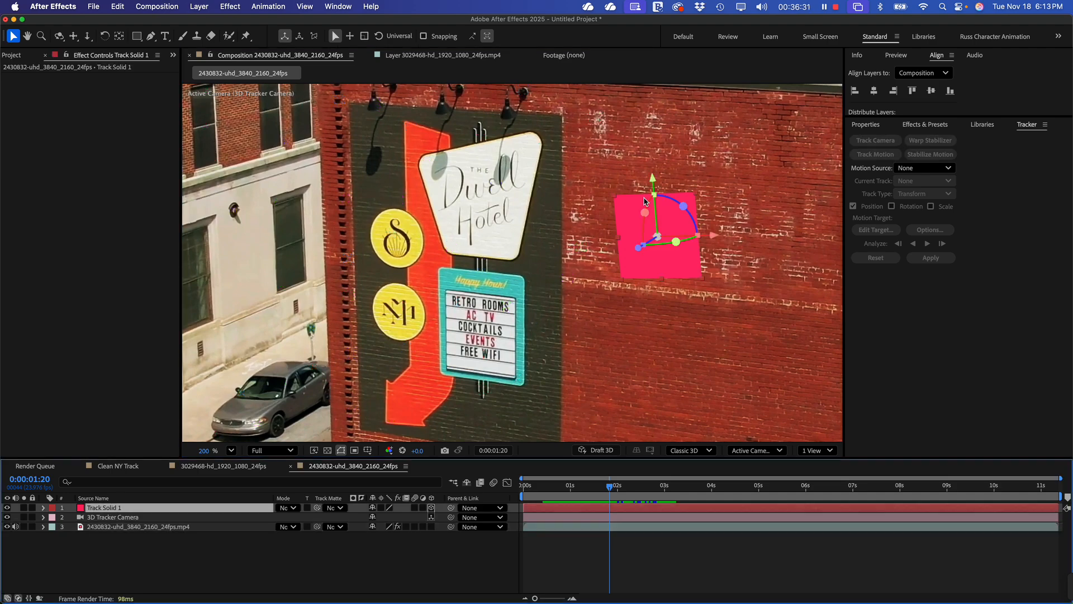
pyautogui.click(703, 284)
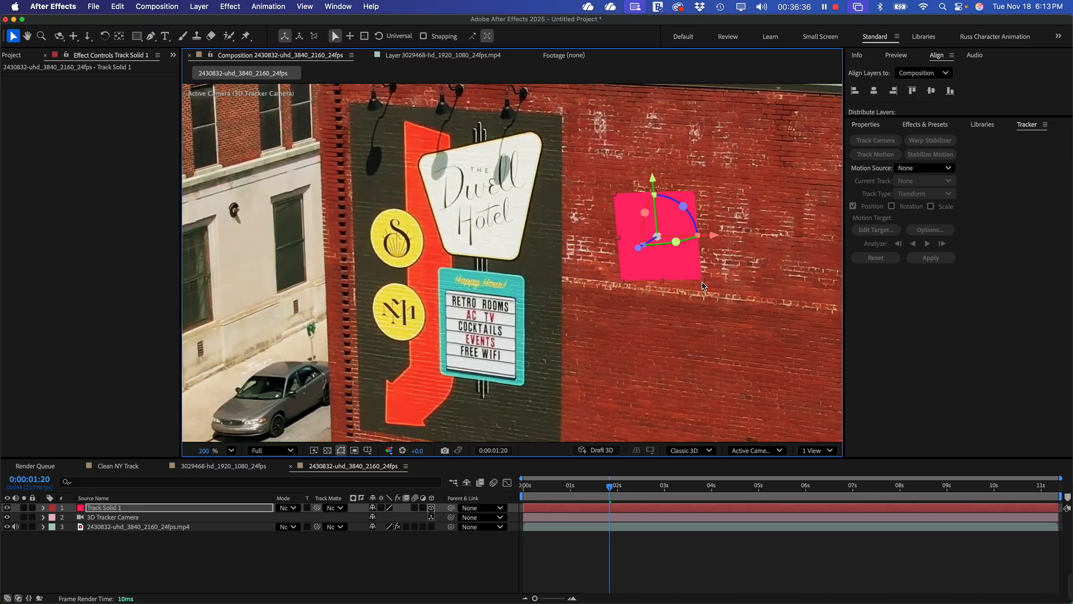
pyautogui.press('w')
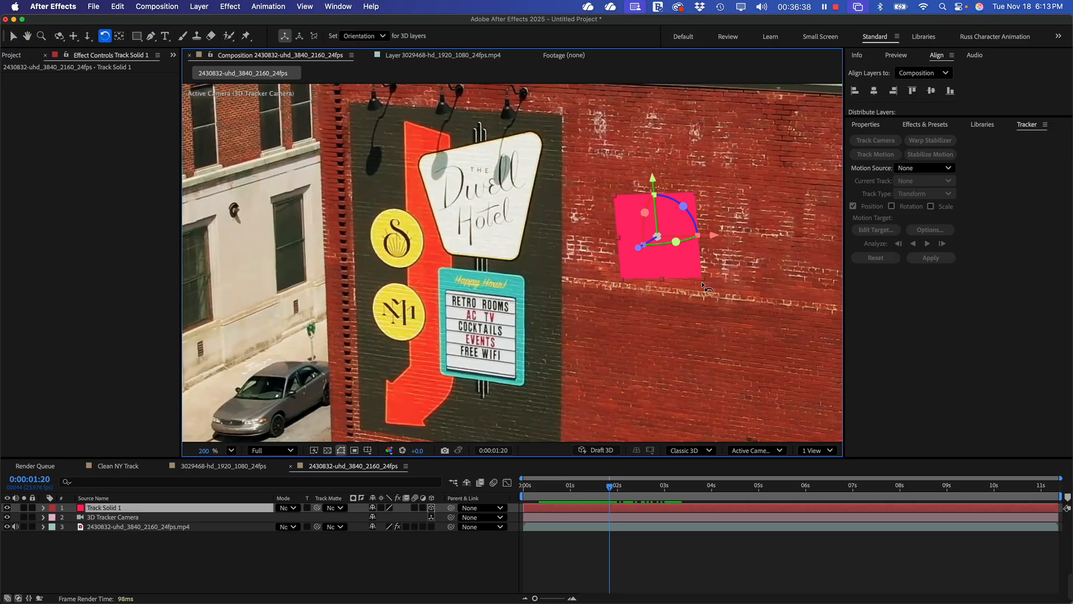
pyautogui.click(704, 288)
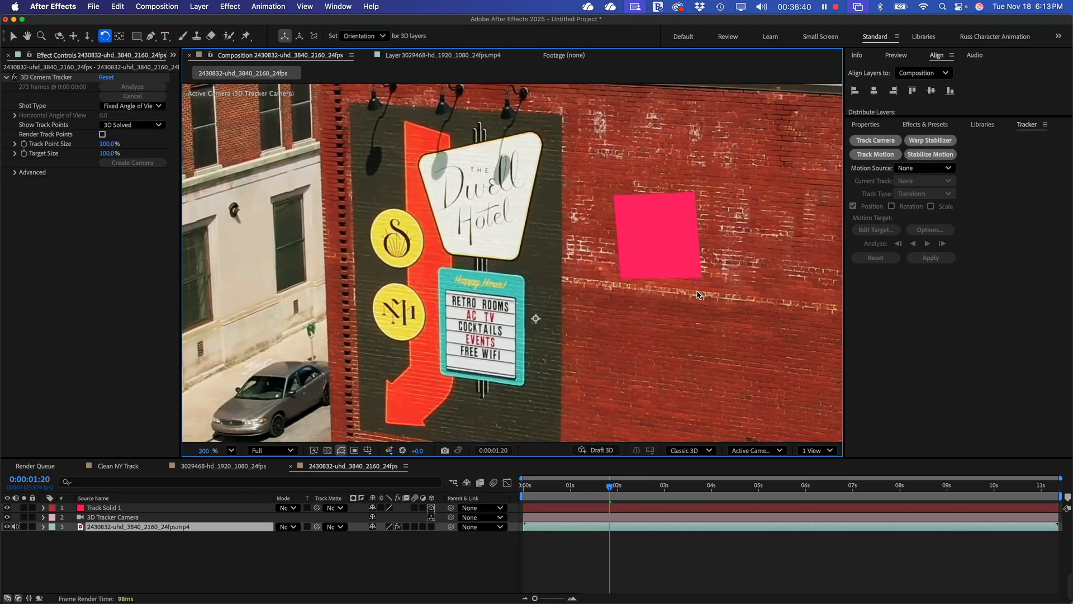
pyautogui.click(99, 508)
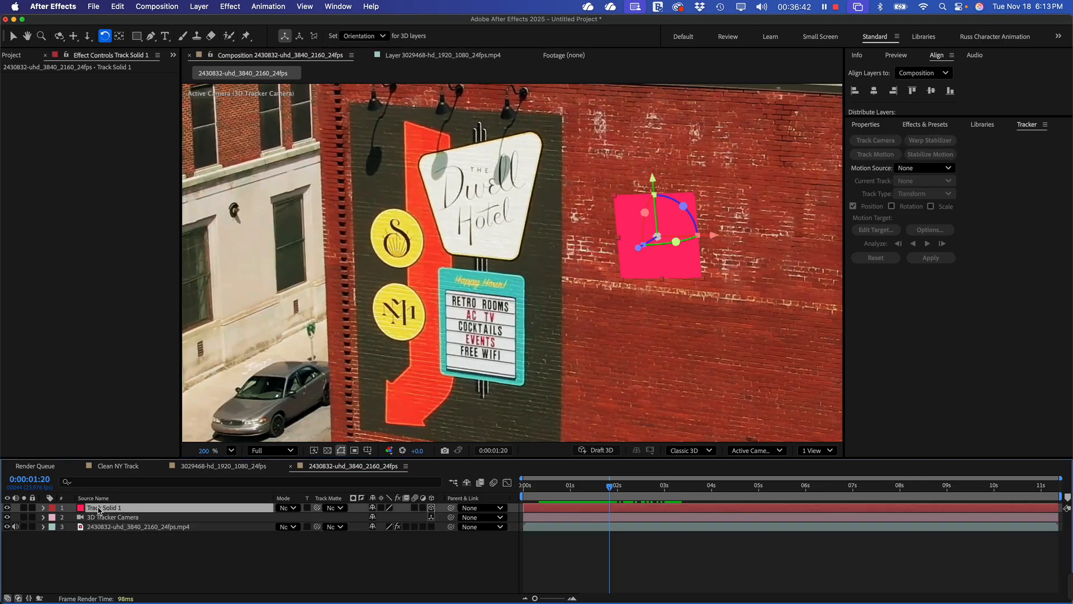
pyautogui.click(705, 288)
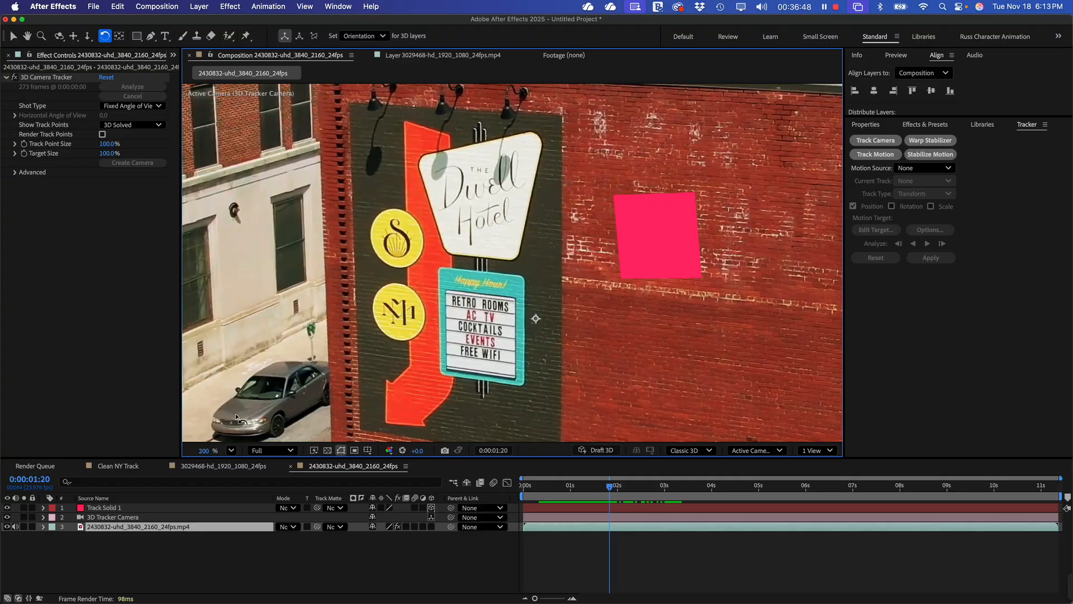
pyautogui.click(102, 506)
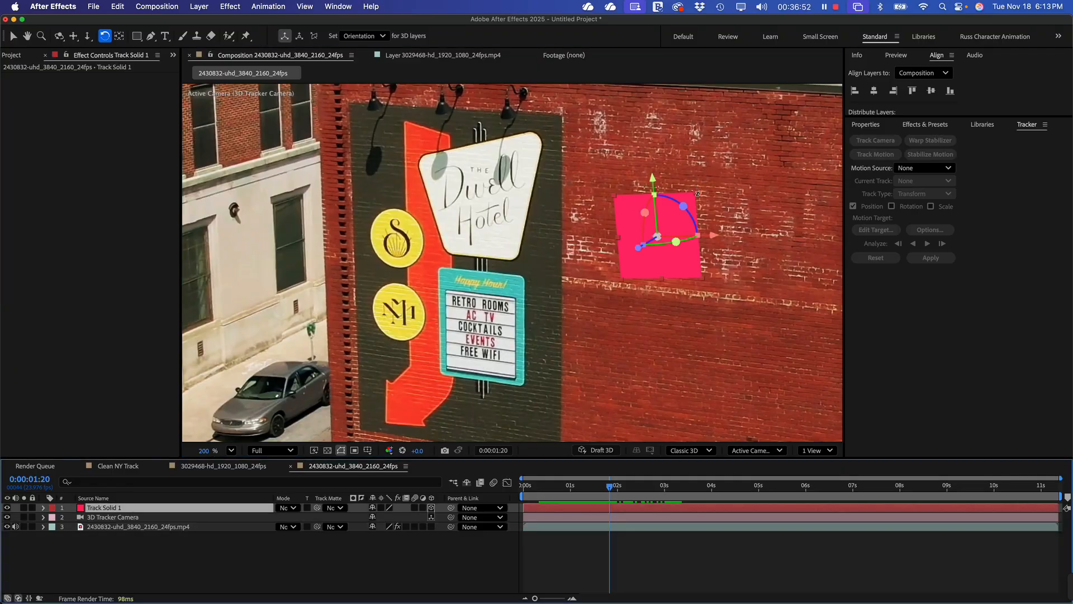
pyautogui.moveTo(687, 204); pyautogui.dragTo(690, 209)
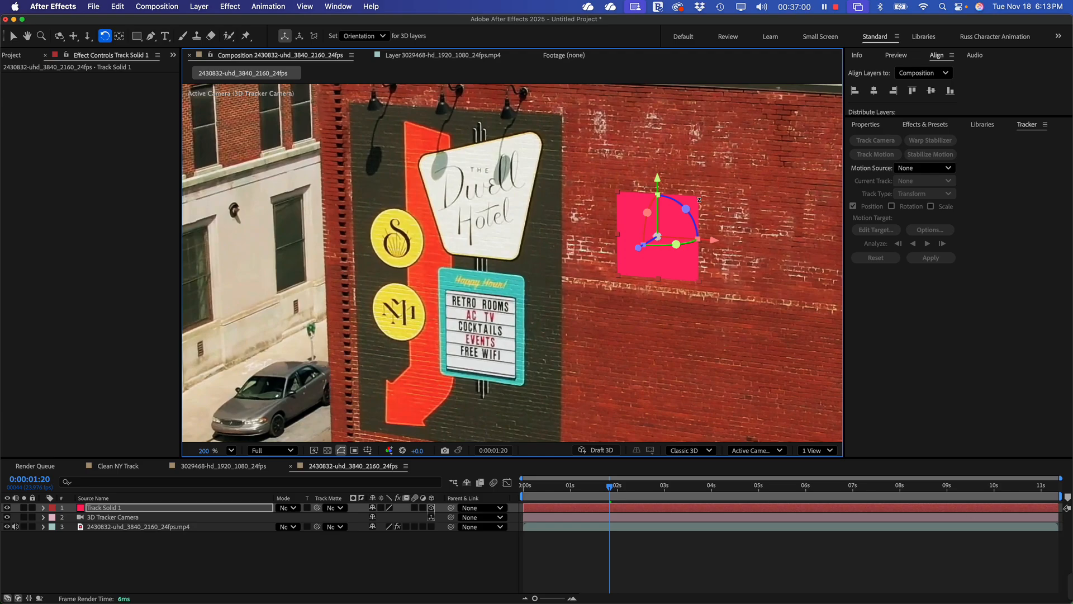
pyautogui.moveTo(698, 198); pyautogui.dragTo(699, 202)
pyautogui.scroll(-5, 698, 203)
pyautogui.scroll(5, 697, 204)
pyautogui.scroll(-5, 697, 205)
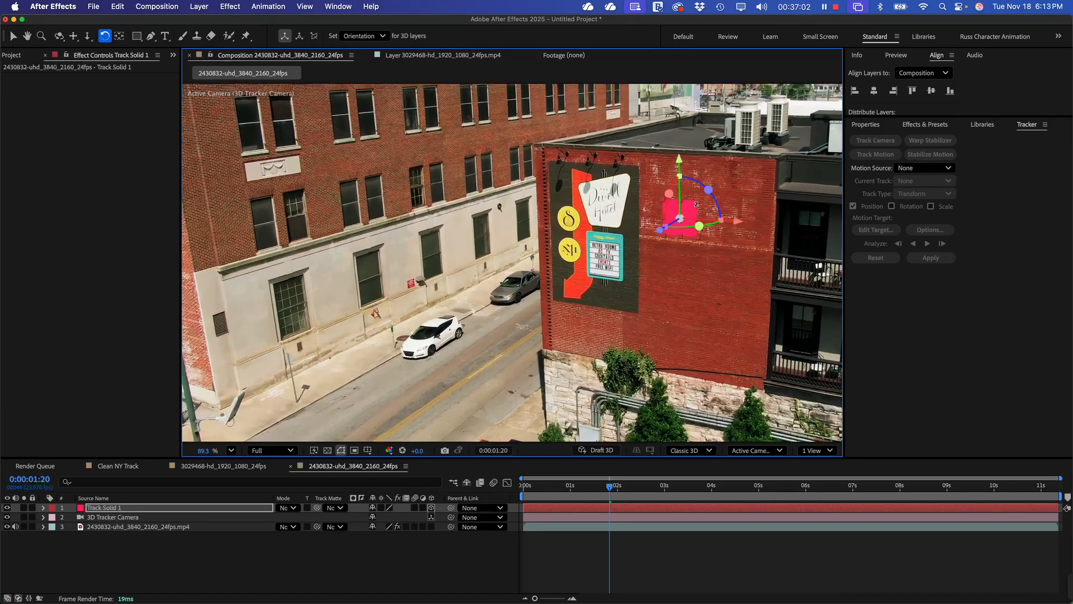
# - Fine-tune Track Solid 1's rotation to match the brick lines and scrub to 0:00:02:16 to check the track
pyautogui.scroll(10, 697, 207)
pyautogui.scroll(-1, 698, 208)
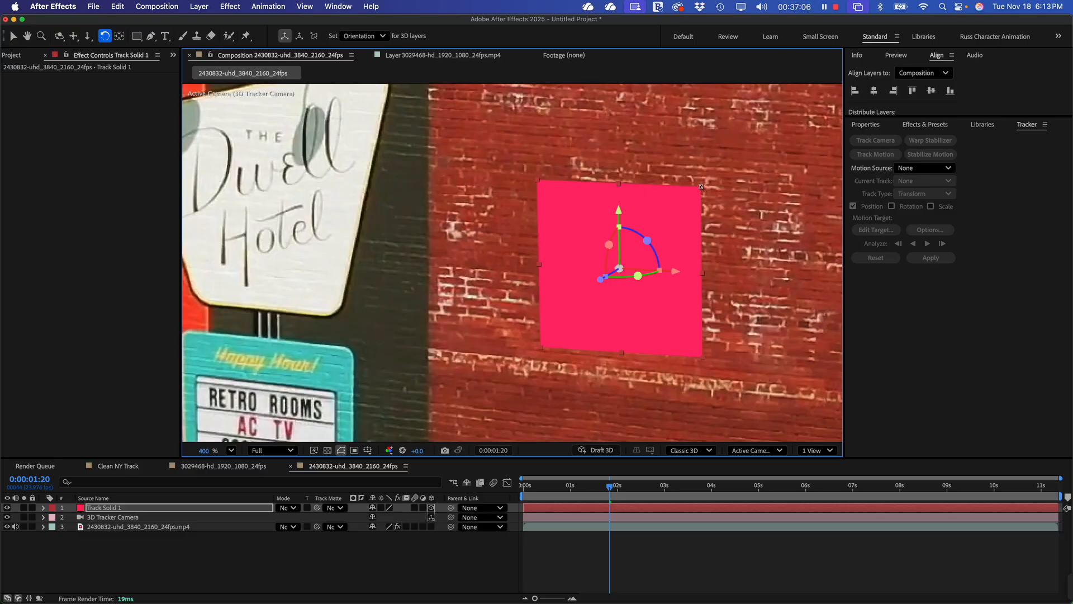
pyautogui.moveTo(701, 187); pyautogui.dragTo(703, 189)
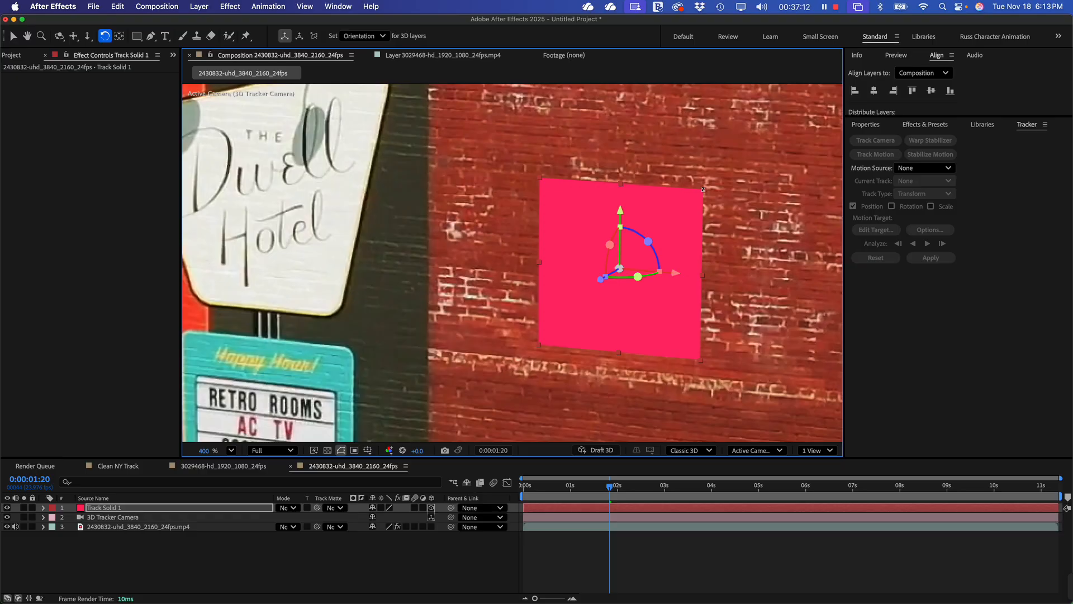
pyautogui.scroll(-10, 703, 189)
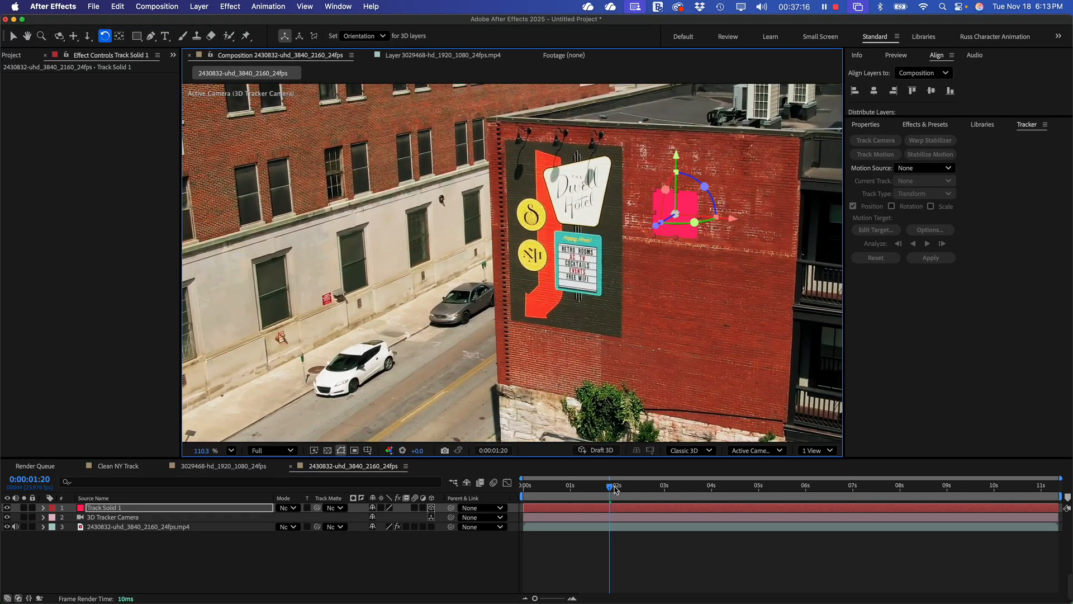
pyautogui.moveTo(611, 487); pyautogui.dragTo(650, 528)
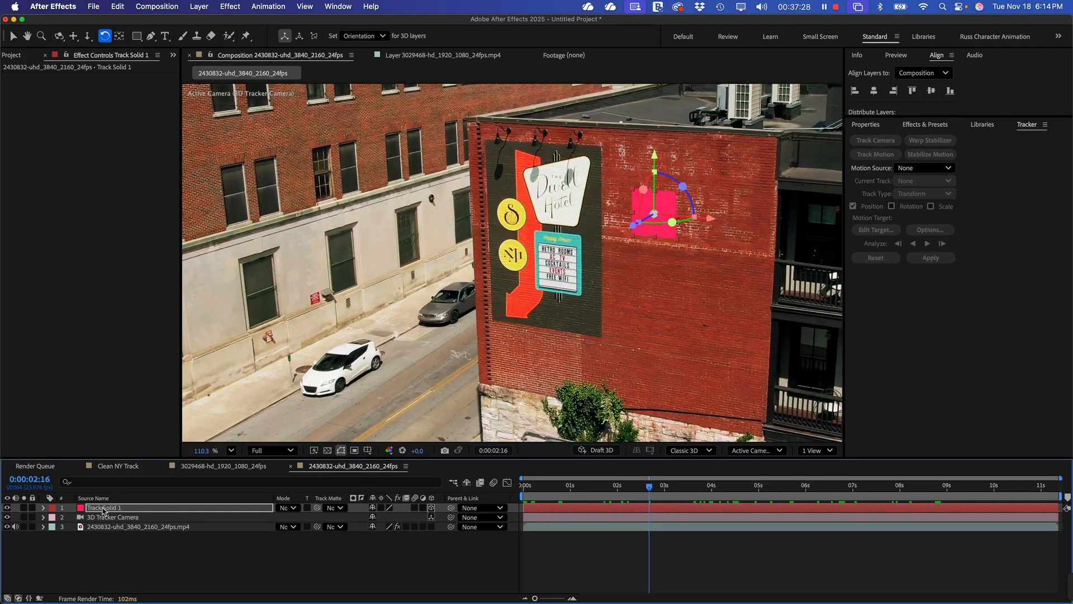
# - Pre-compose Track Solid 1 as "Tracking shape", leaving all attributes in the street footage composition
pyautogui.click(102, 510)
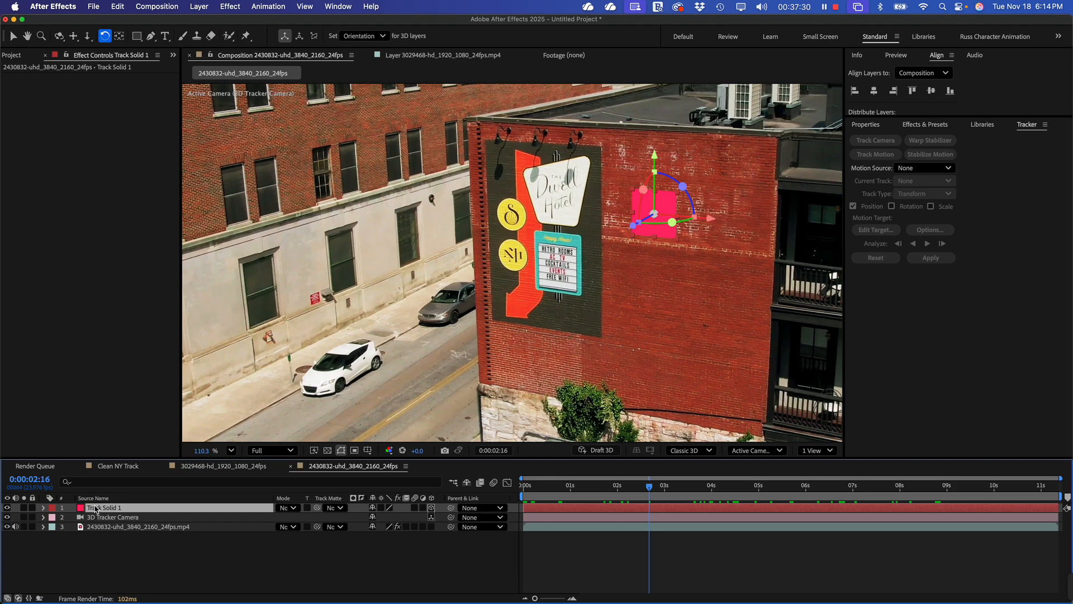
pyautogui.rightClick(95, 516)
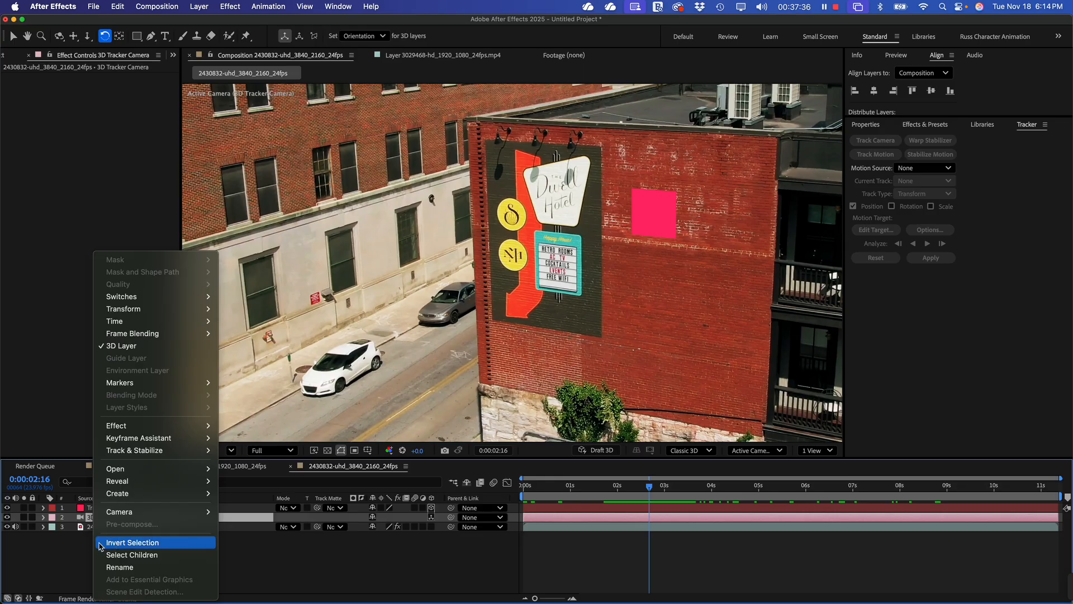
pyautogui.click(101, 542)
pyautogui.click(114, 508)
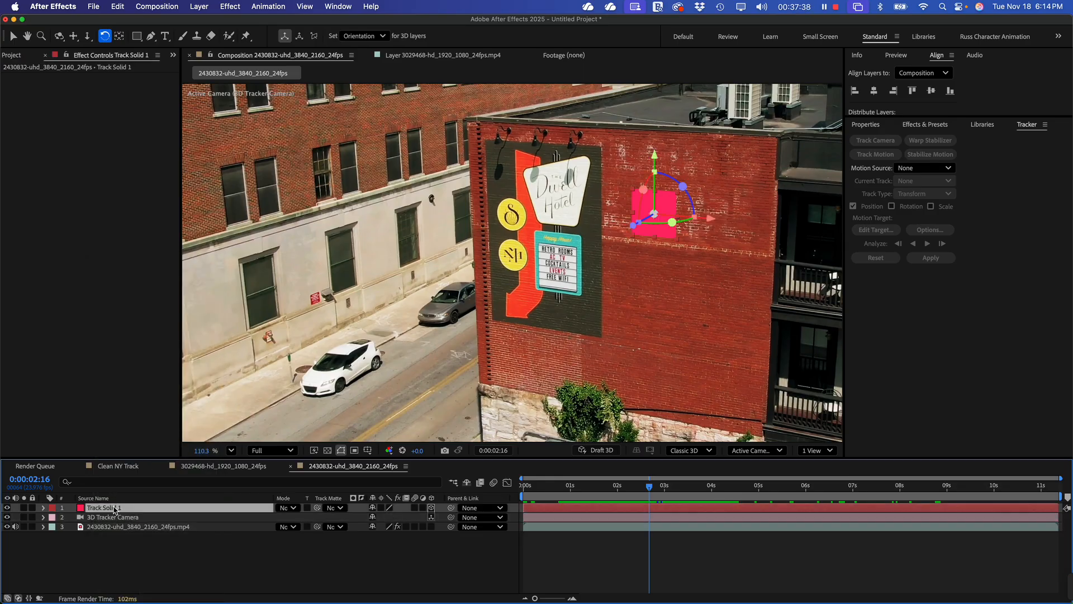
pyautogui.rightClick(115, 509)
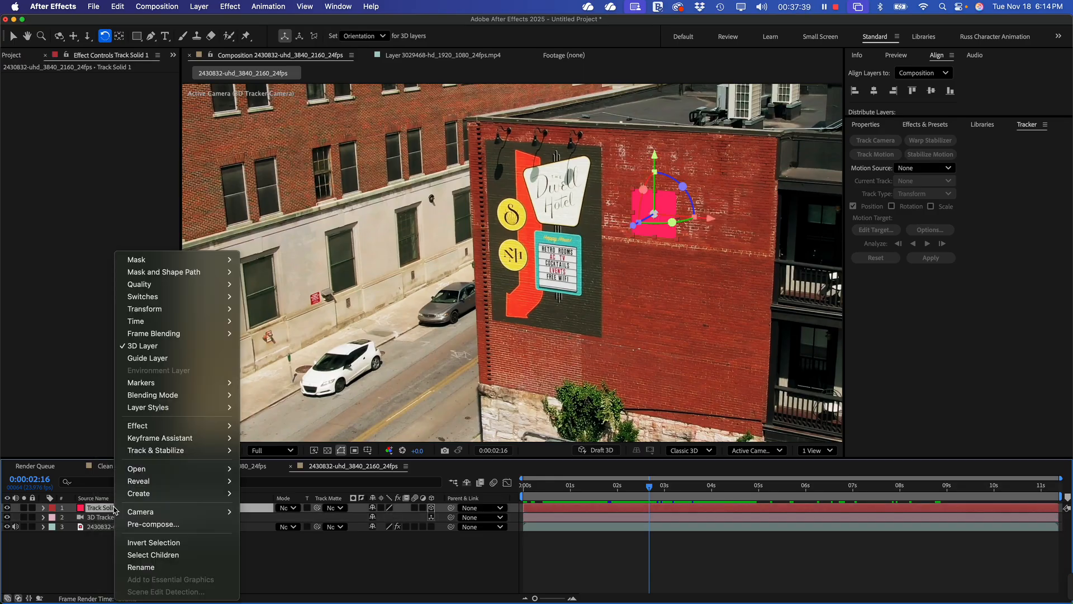
pyautogui.click(161, 524)
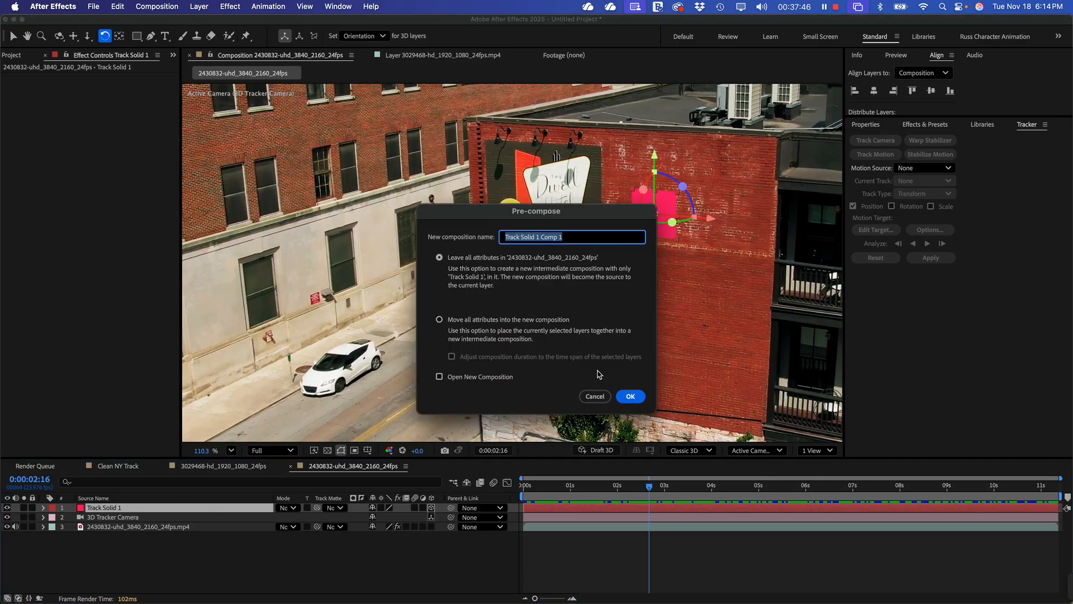
pyautogui.write('Tracking shape')
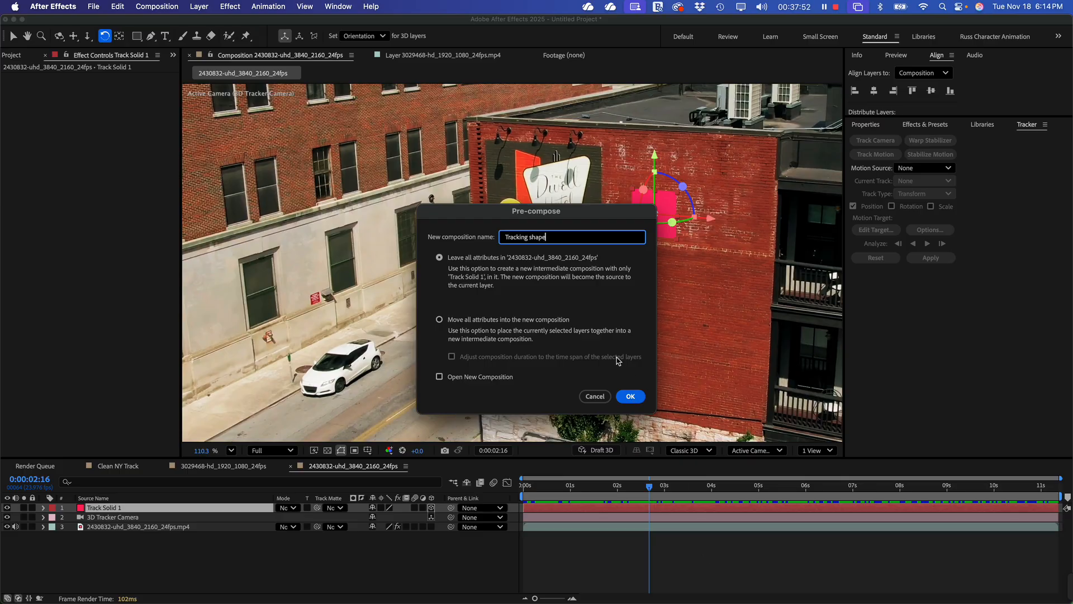
pyautogui.click(629, 396)
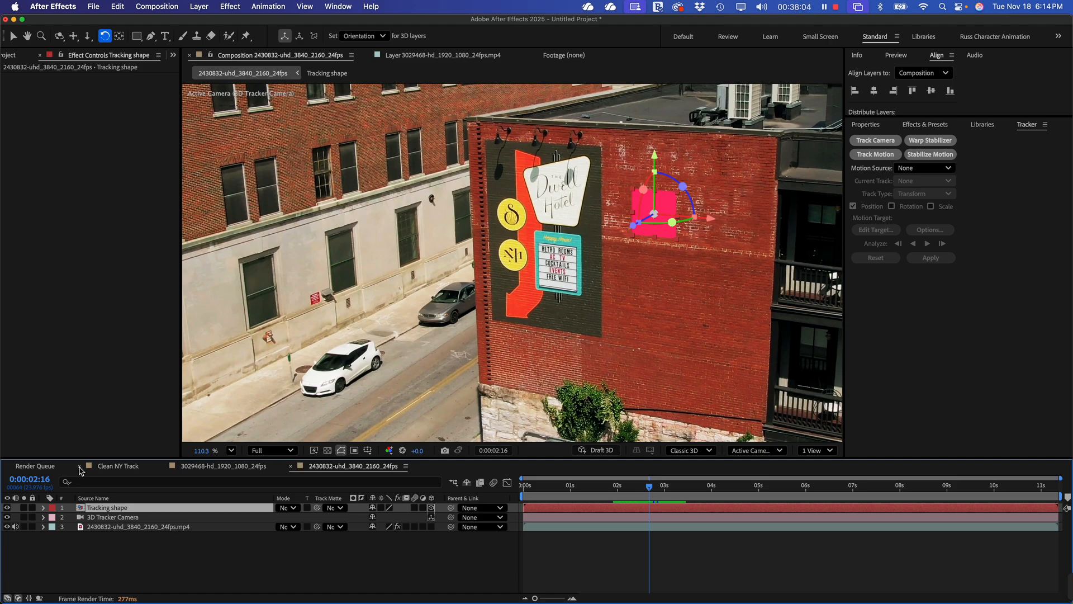
# - Review the project items and the source files in Finder's tracking folder, and return to After Effects
pyautogui.click(14, 57)
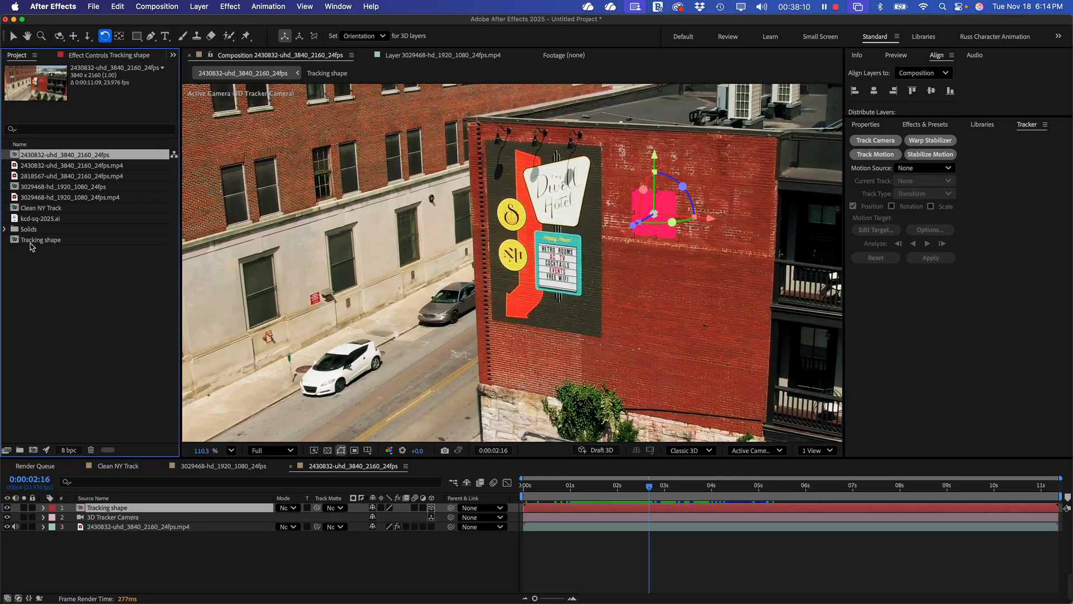
pyautogui.click(37, 312)
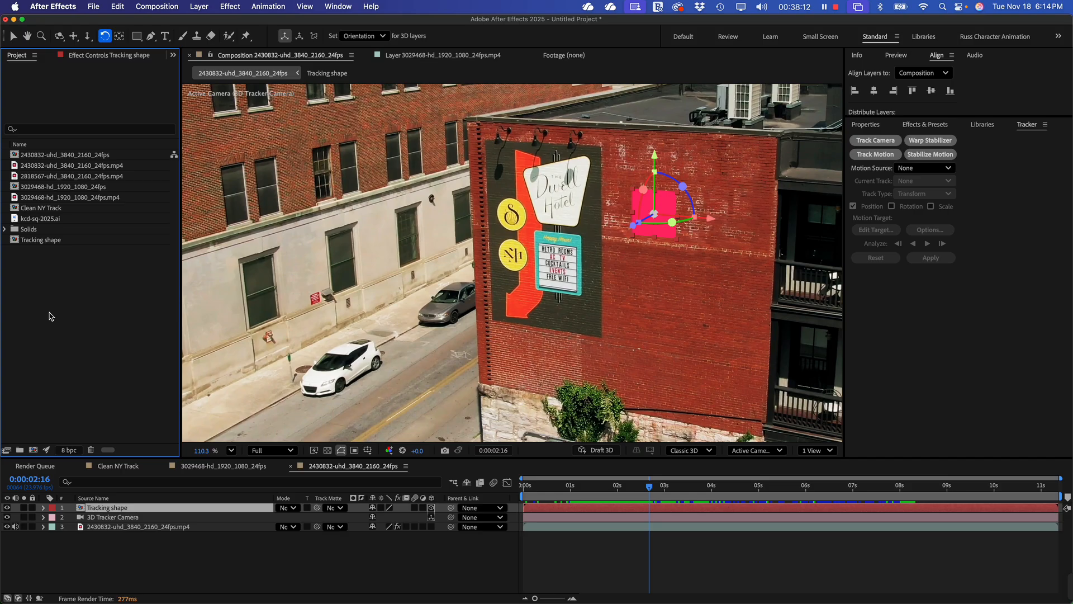
pyautogui.press('super+Tab')
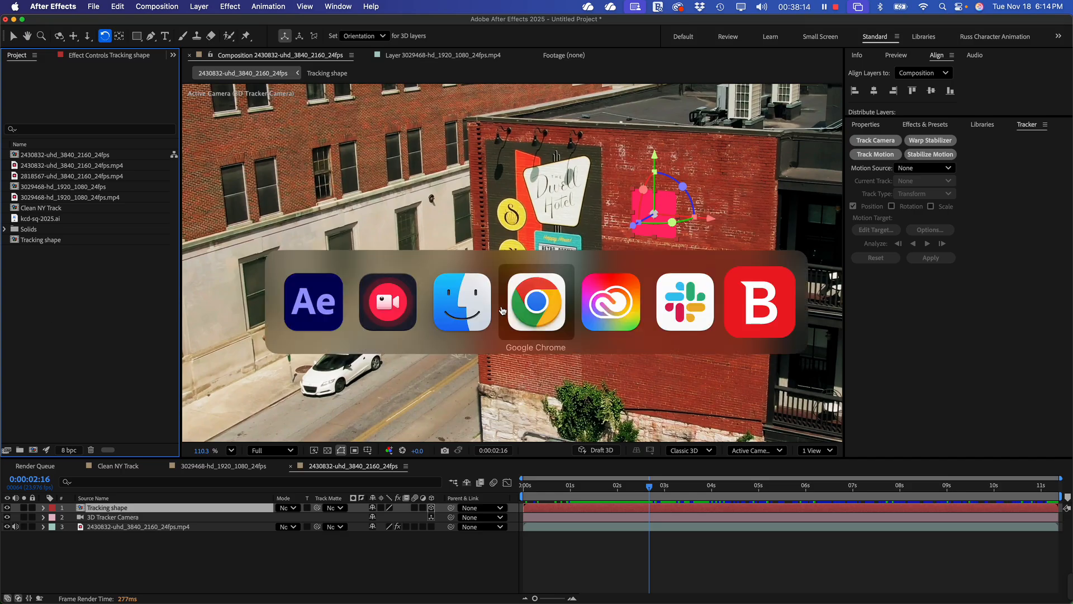
pyautogui.click(468, 304)
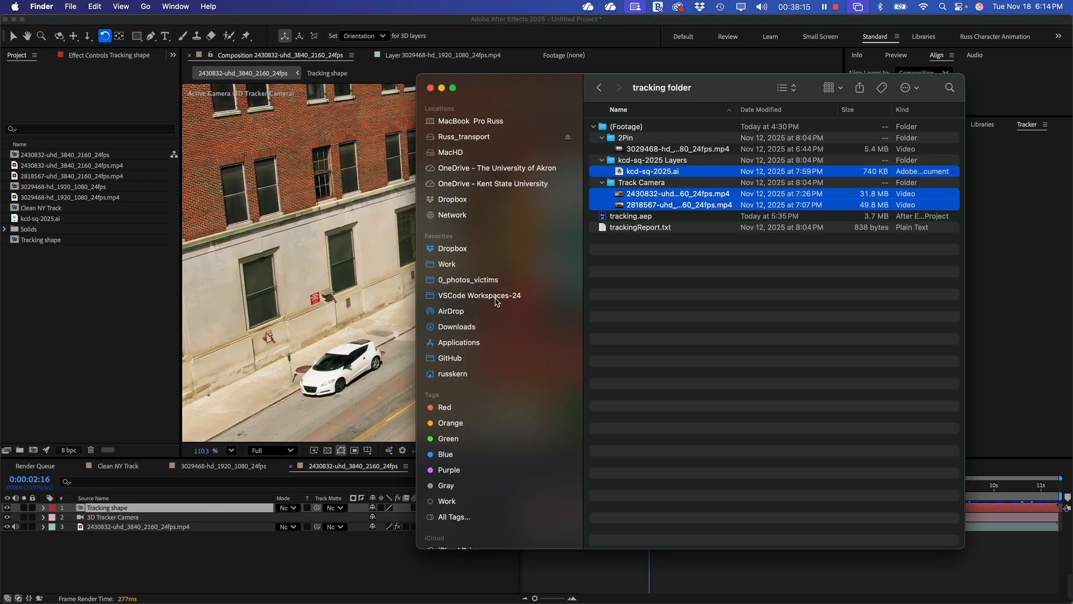
pyautogui.click(666, 279)
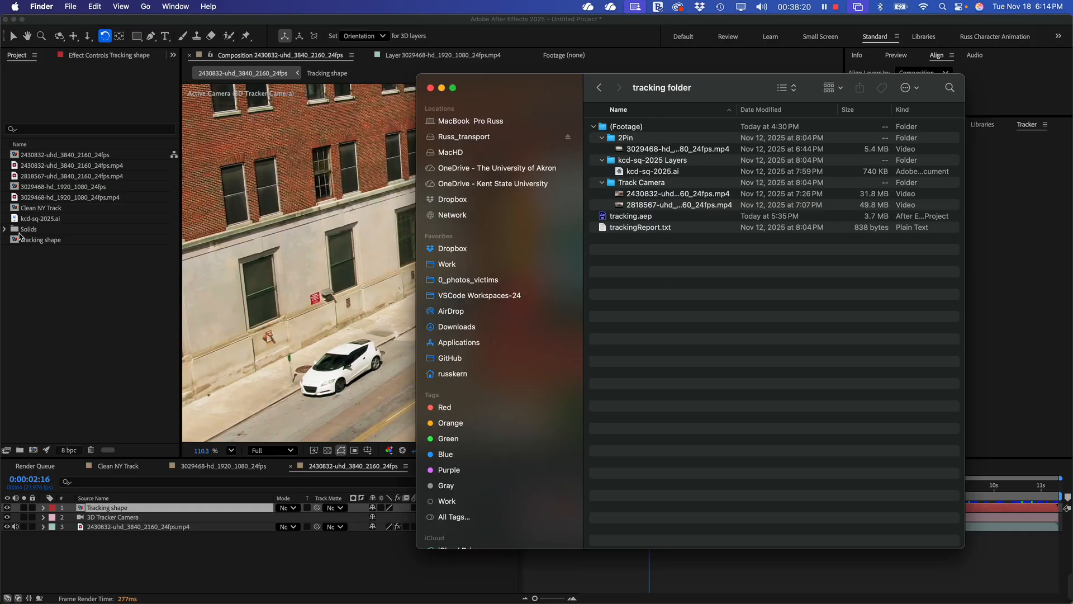
pyautogui.click(153, 391)
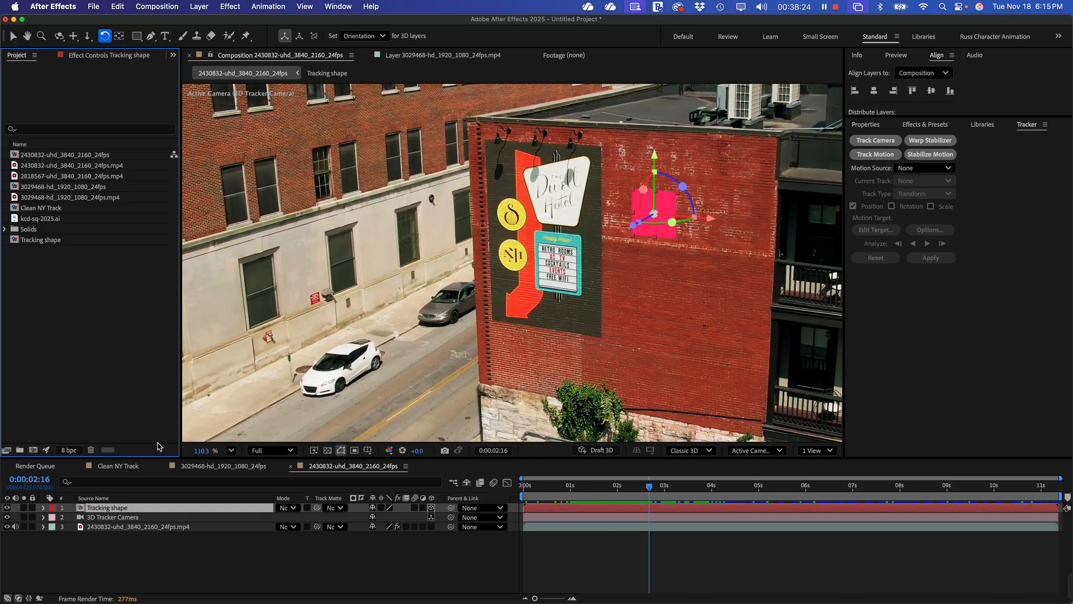
# - Open the Tracking shape precomposition with its whole square solid in view
pyautogui.doubleClick(79, 510)
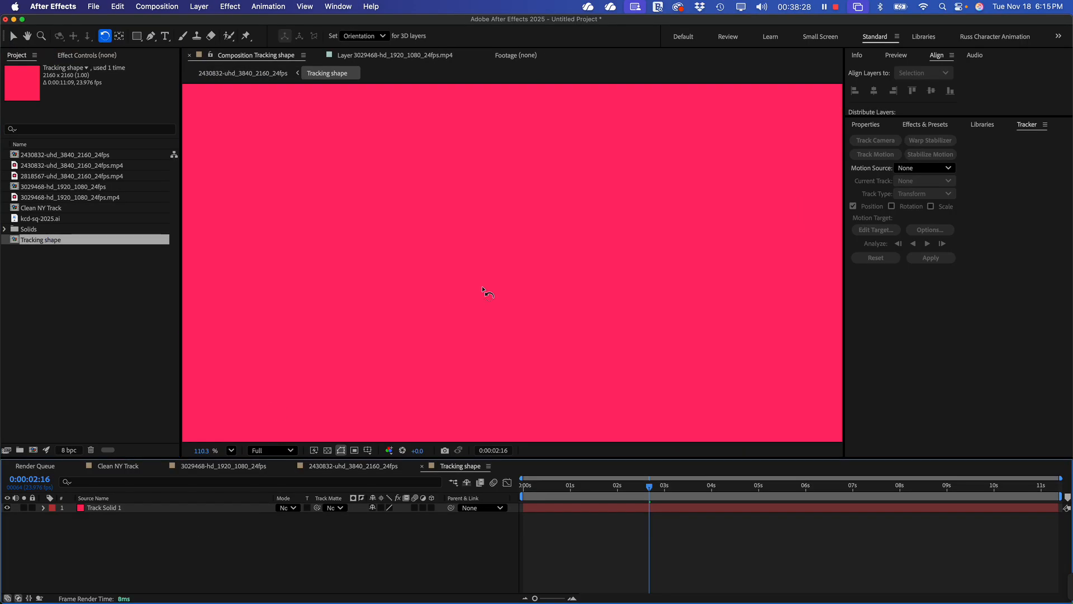
pyautogui.scroll(-10, 482, 290)
pyautogui.scroll(3, 482, 290)
pyautogui.scroll(-5, 482, 289)
pyautogui.scroll(6, 483, 289)
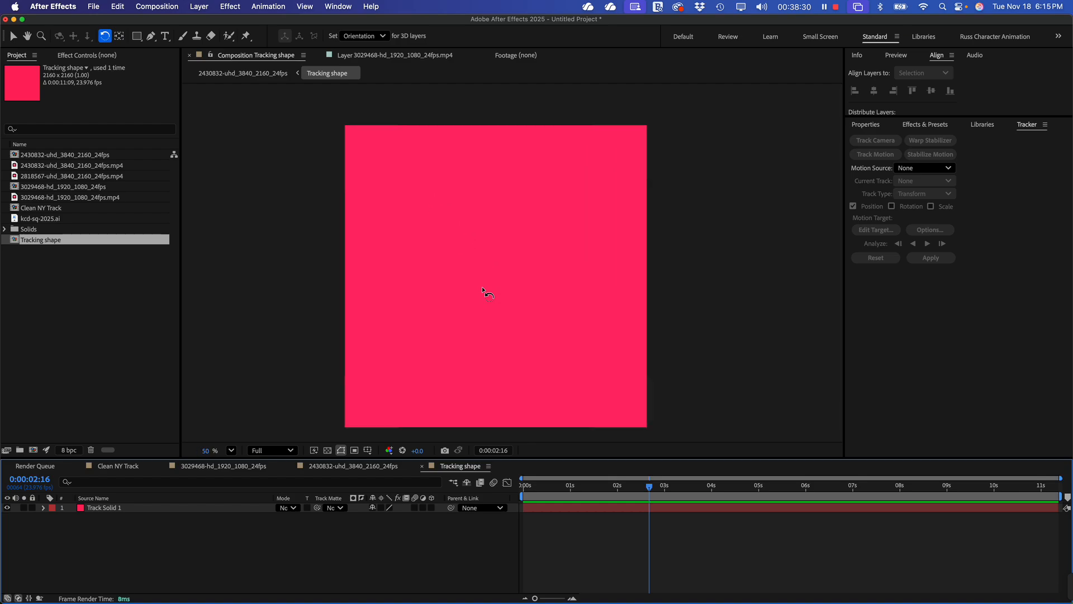
pyautogui.scroll(-2, 482, 289)
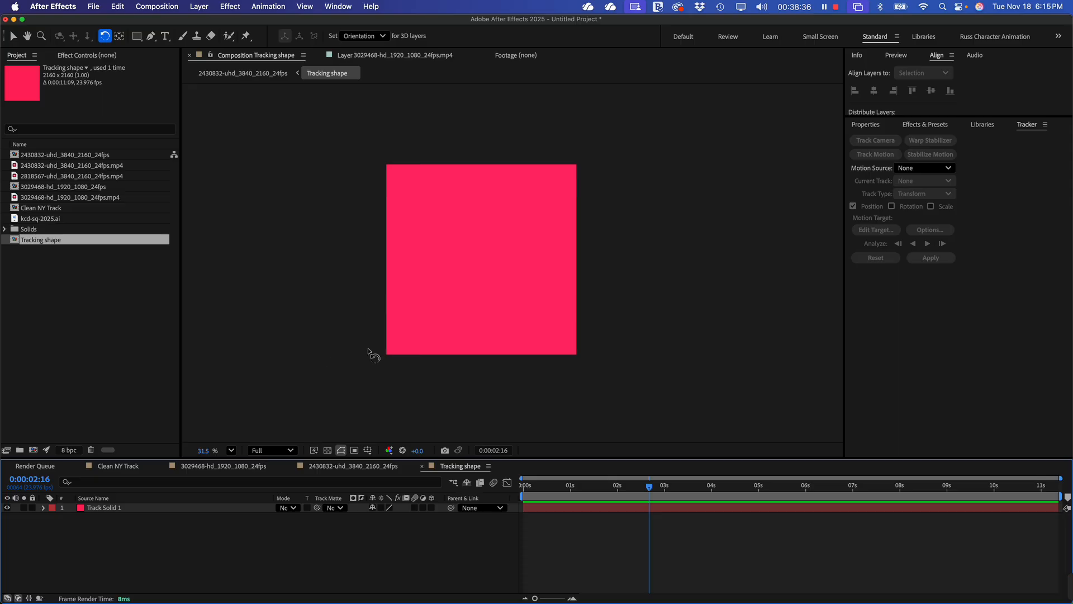
# - Compare the tracked square in the street footage composition with the Tracking shape composition
pyautogui.press('super+Tab')
pyautogui.click(367, 471)
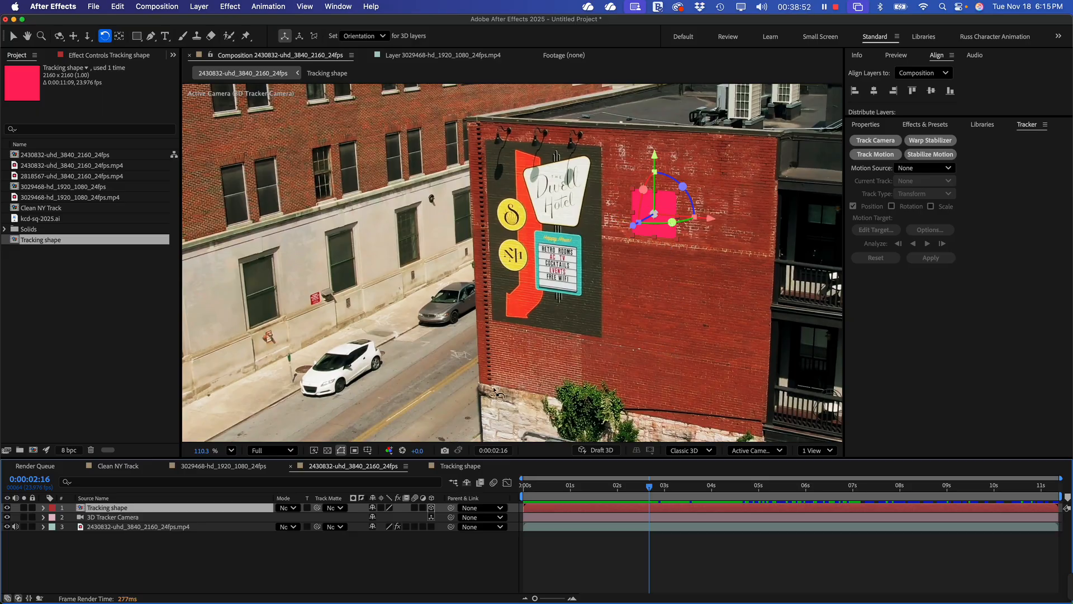
pyautogui.click(476, 468)
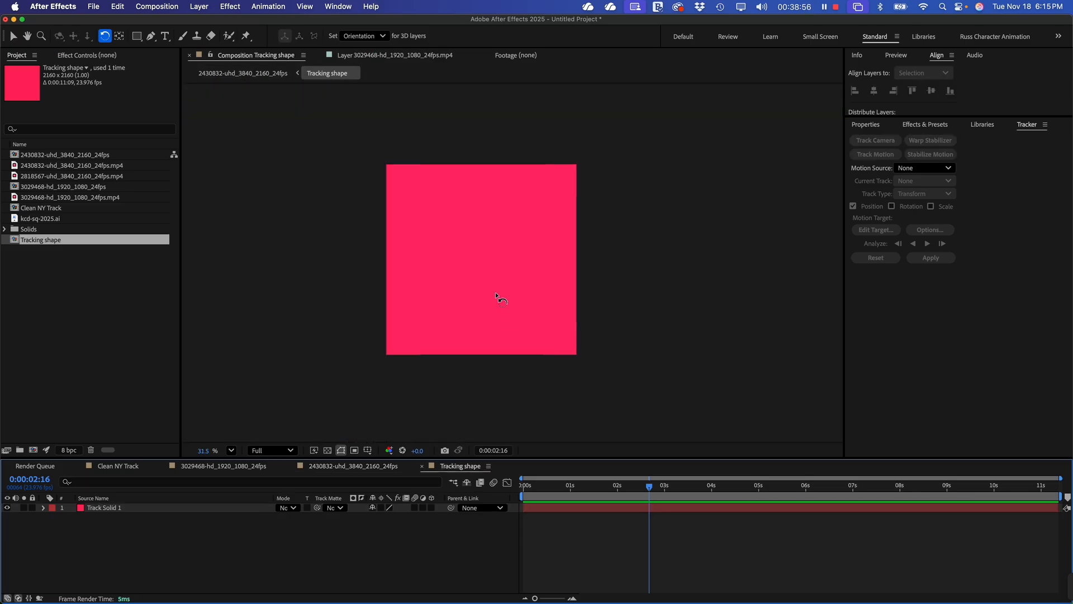
# - Set the Tracking shape composition's height to 3855 px in its composition settings
pyautogui.scroll(-4, 486, 244)
pyautogui.scroll(1, 486, 245)
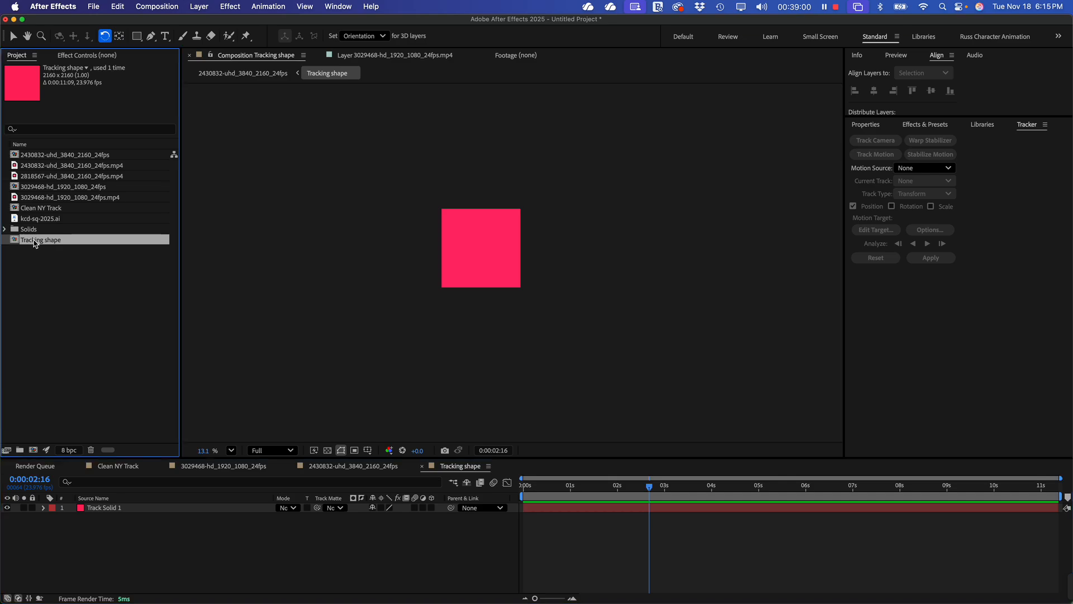
pyautogui.rightClick(34, 242)
pyautogui.click(72, 255)
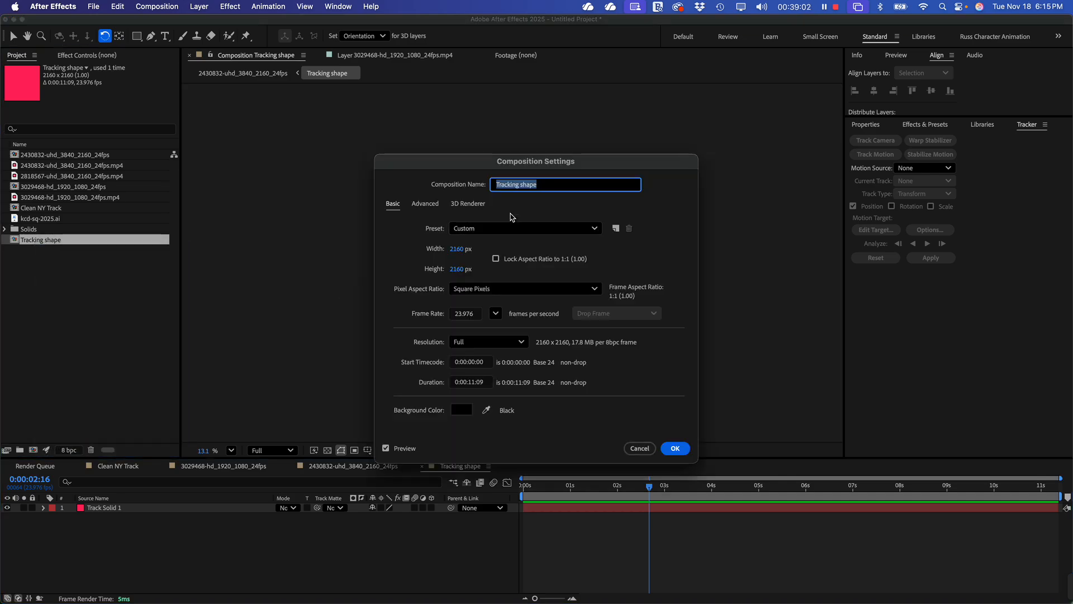
pyautogui.click(457, 248)
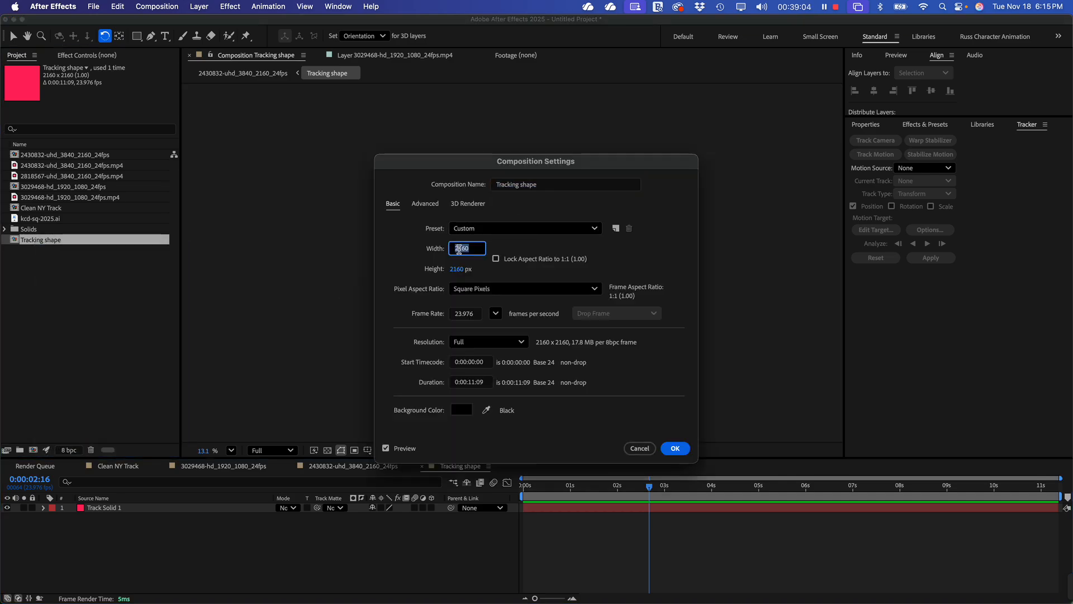
pyautogui.click(500, 246)
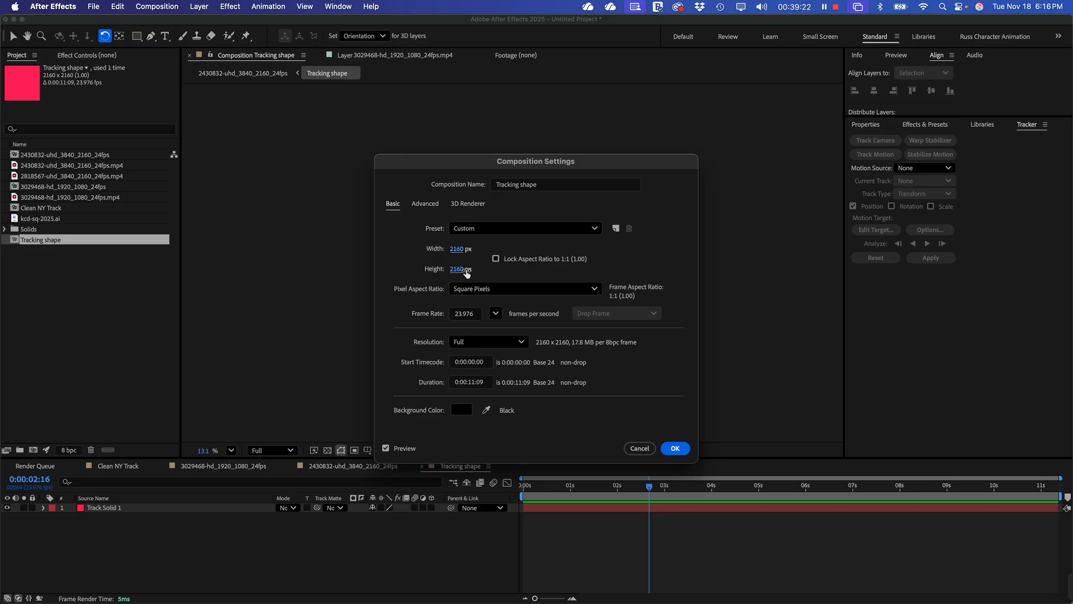
pyautogui.moveTo(456, 274); pyautogui.dragTo(542, 300)
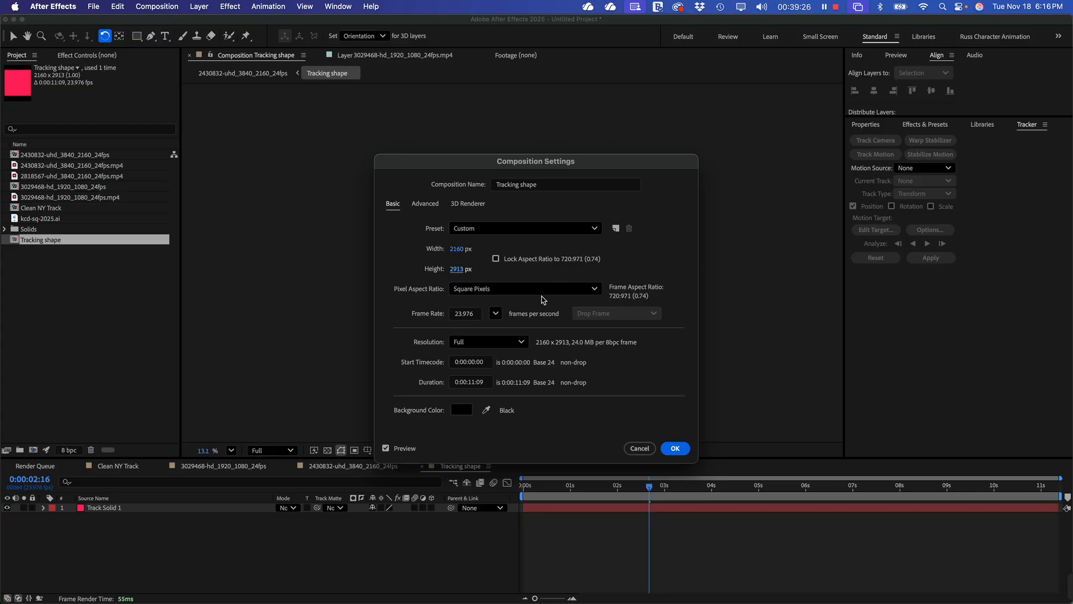
pyautogui.moveTo(456, 269); pyautogui.dragTo(993, 285)
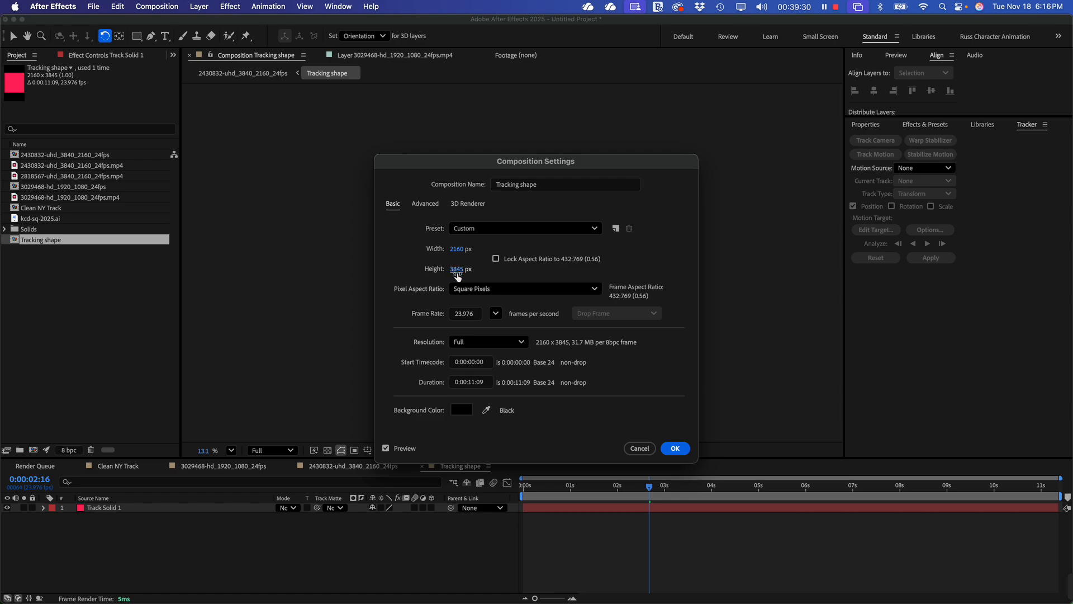
pyautogui.moveTo(456, 273); pyautogui.dragTo(461, 273)
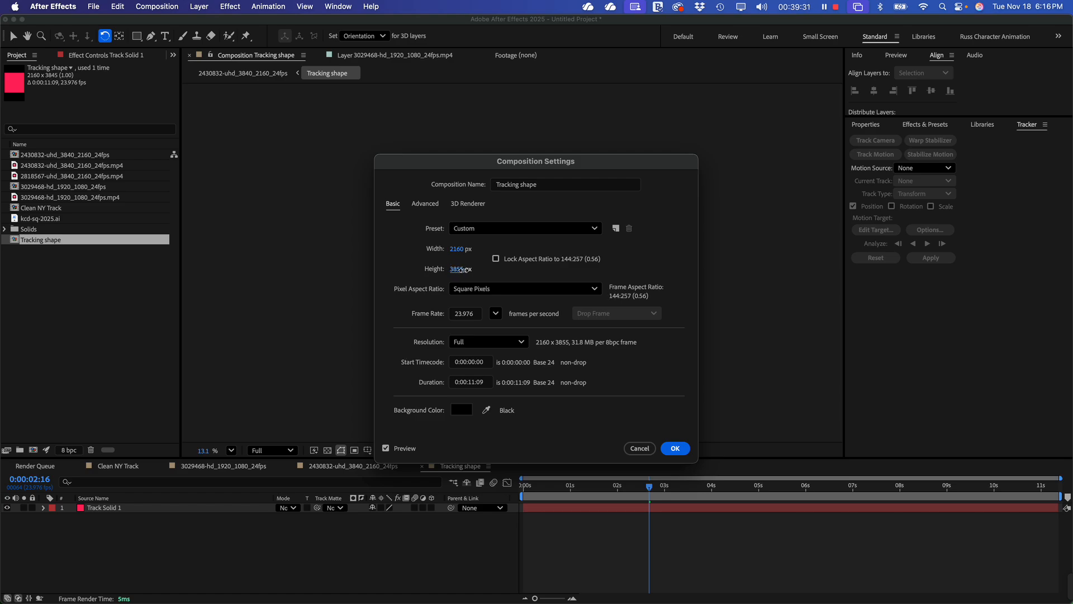
pyautogui.click(675, 447)
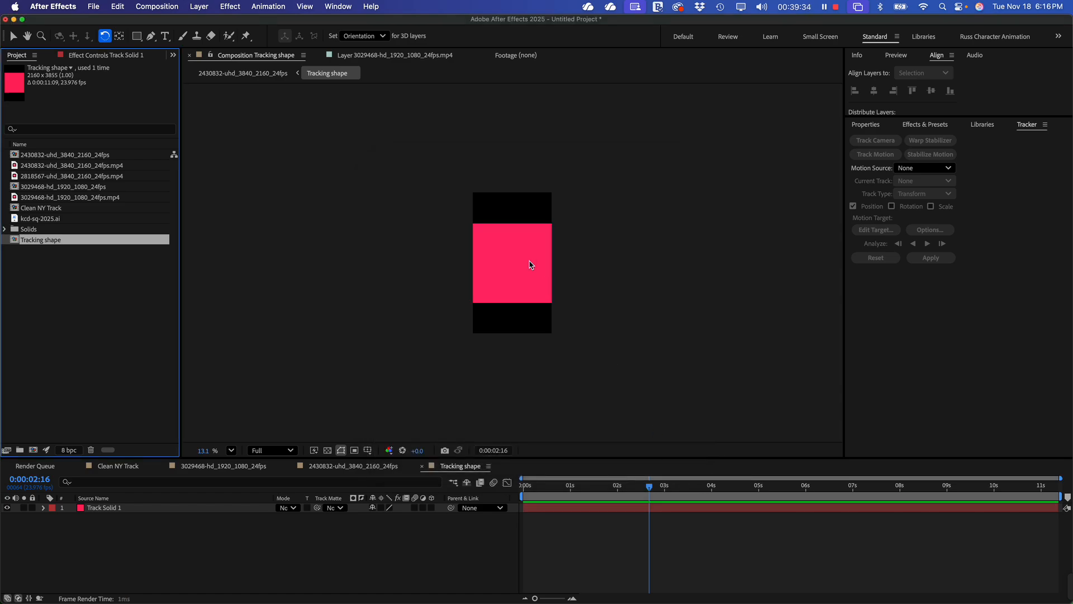
# - Hide Track Solid 1 and place the kcd-sq-2025.ai logo in the upper half of the Tracking shape composition
pyautogui.click(521, 260)
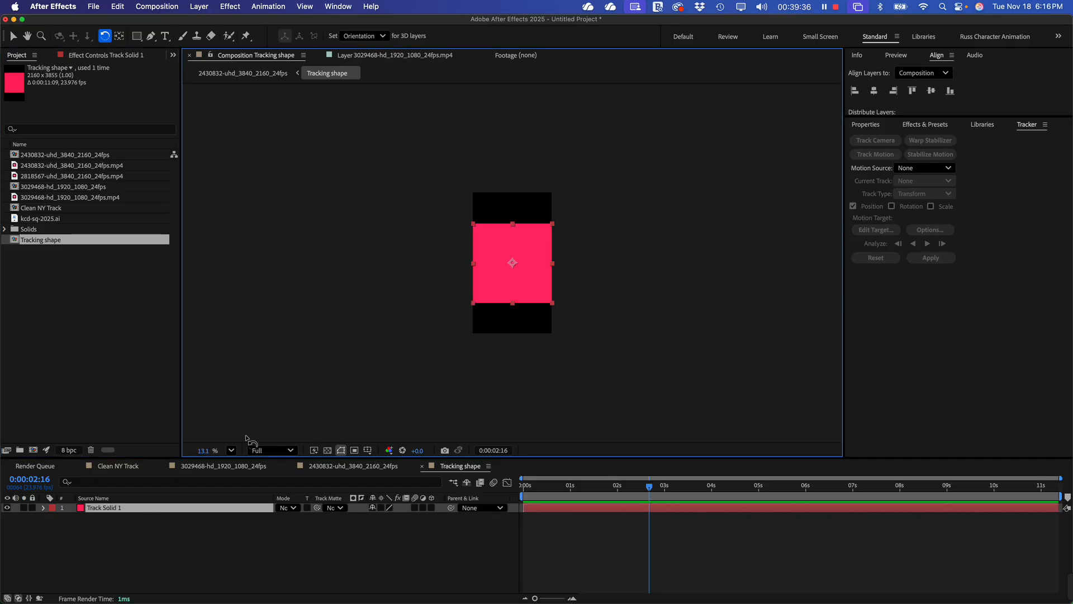
pyautogui.click(6, 508)
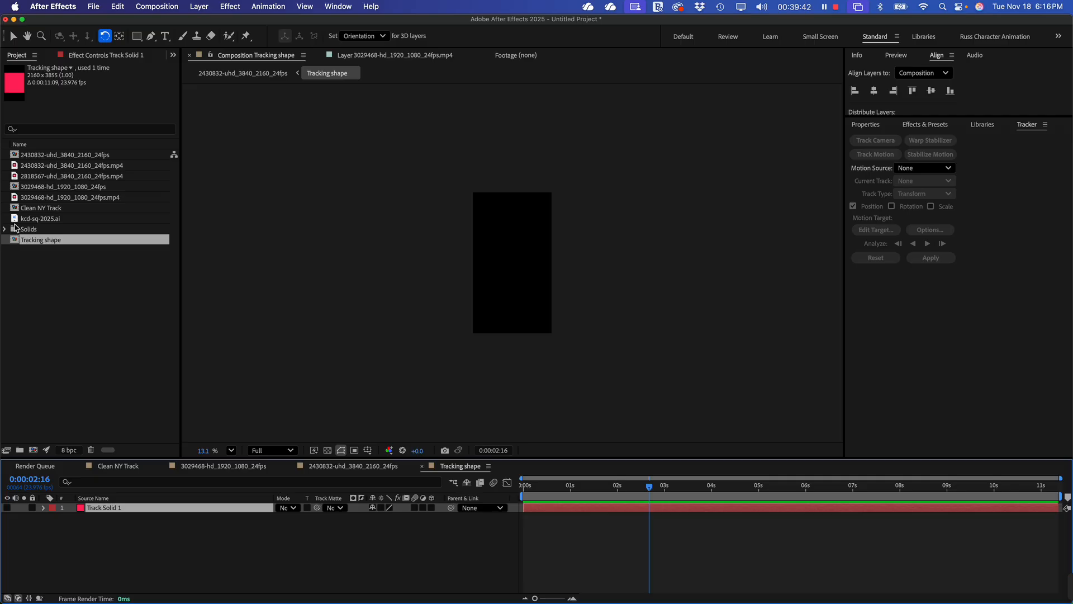
pyautogui.moveTo(25, 218); pyautogui.dragTo(516, 235)
pyautogui.scroll(2, 521, 229)
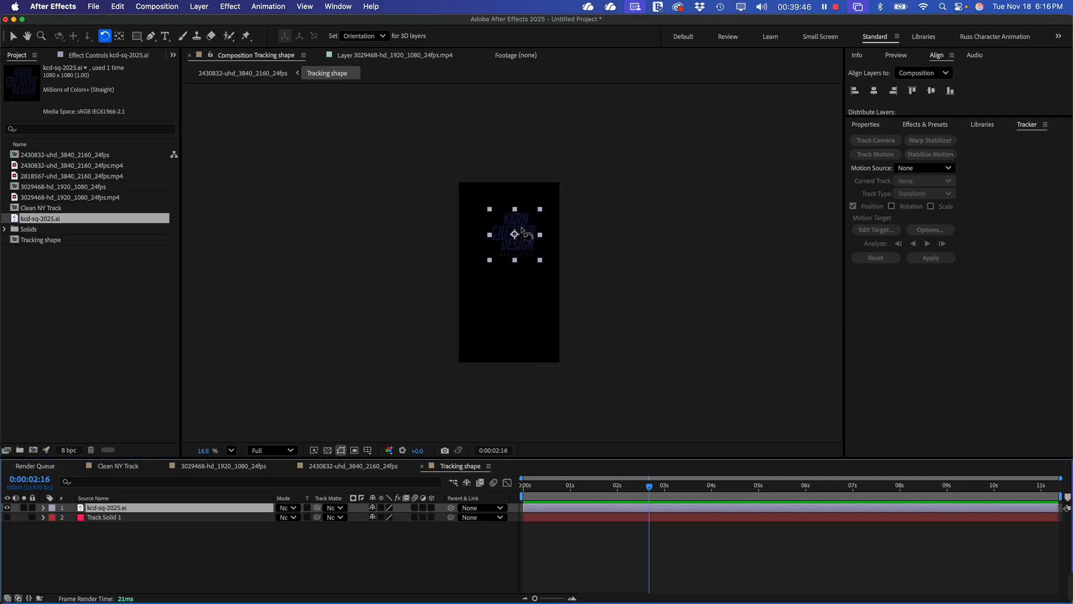
pyautogui.scroll(3, 522, 229)
pyautogui.scroll(-1, 523, 225)
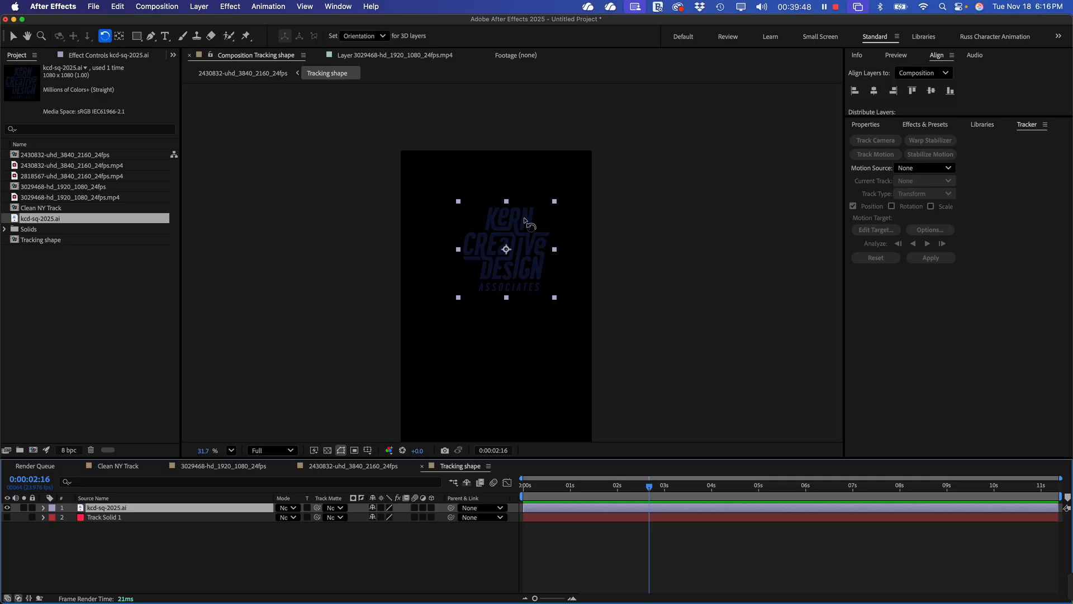
pyautogui.press('v')
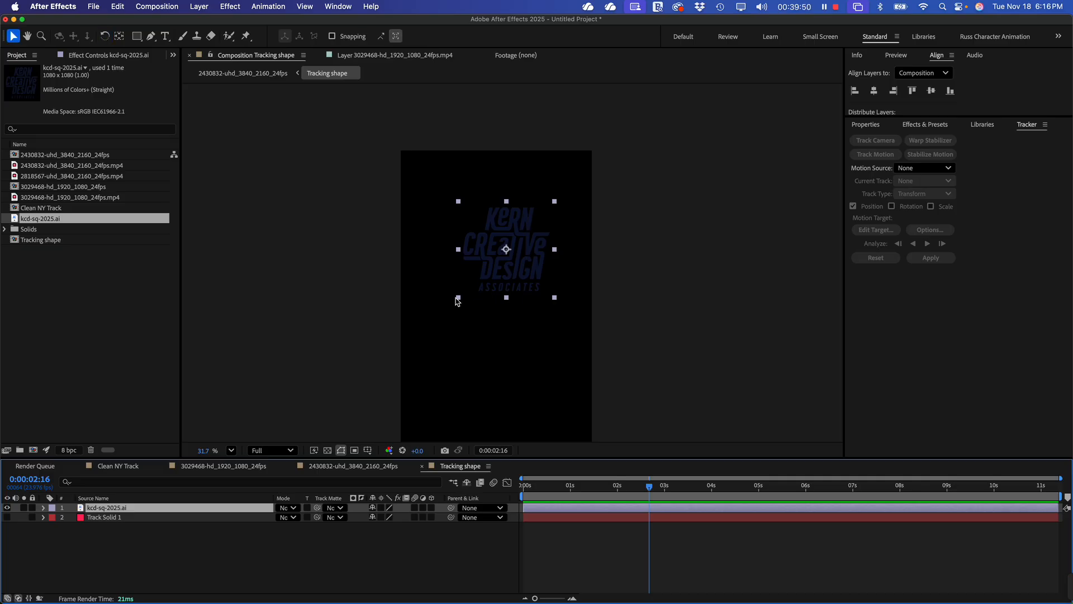
# - Enlarge the kcd-sq-2025.ai logo to nearly the composition's width and position it in the upper half, slightly below the top edge
pyautogui.moveTo(458, 301); pyautogui.dragTo(424, 333)
pyautogui.moveTo(532, 278); pyautogui.dragTo(518, 276)
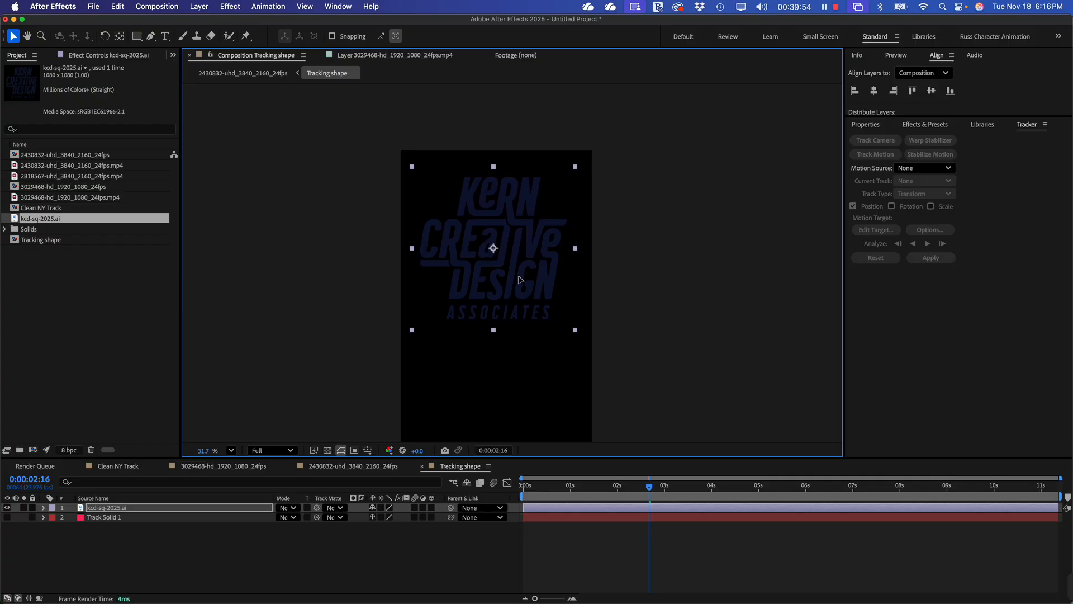
pyautogui.scroll(-3, 515, 282)
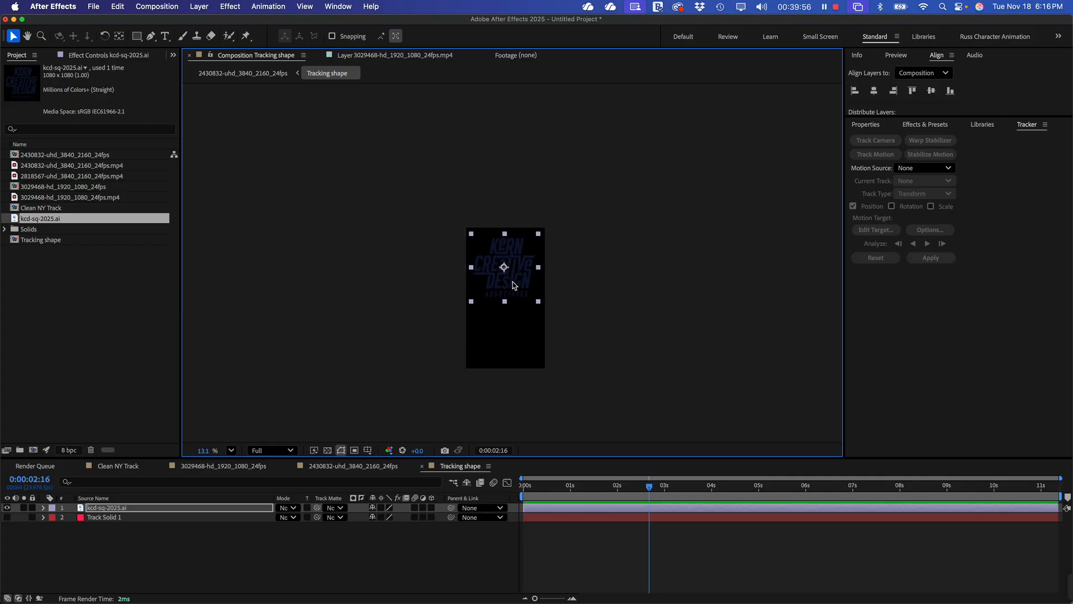
pyautogui.scroll(2, 514, 285)
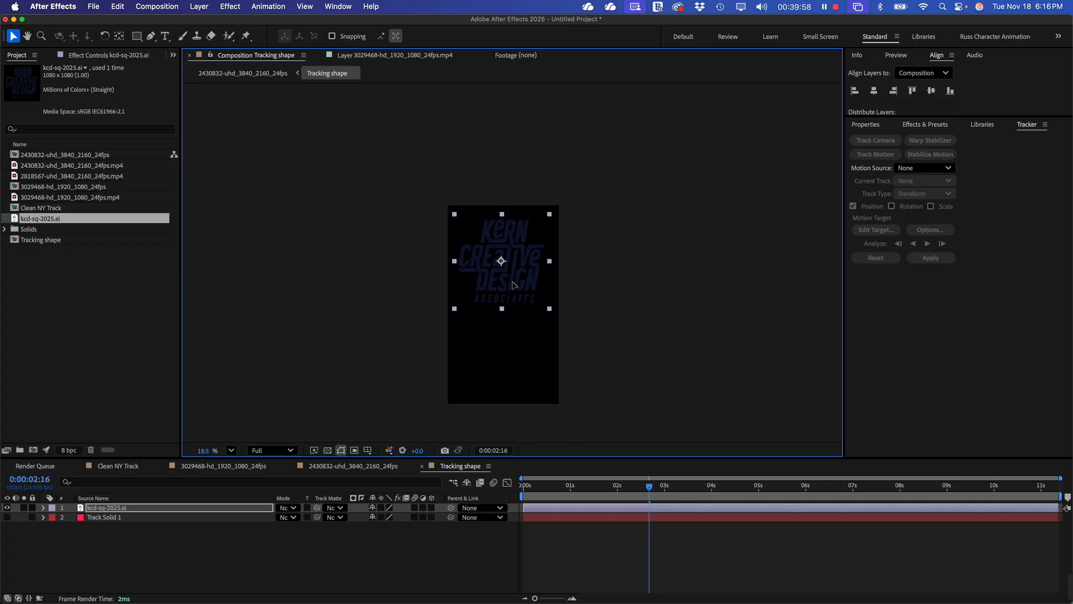
pyautogui.moveTo(513, 285); pyautogui.dragTo(513, 295)
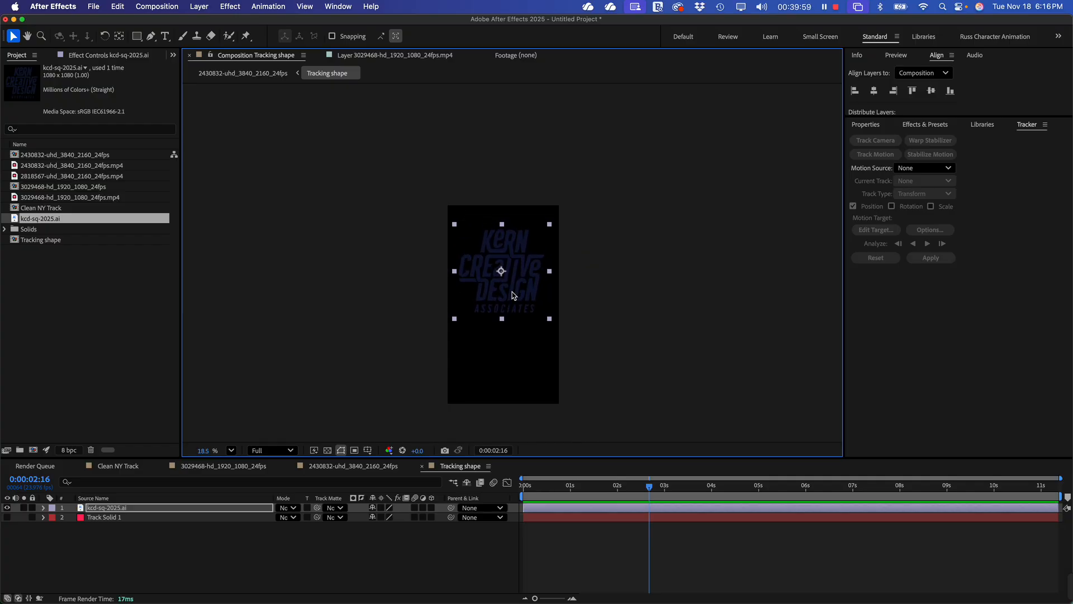
# - Add a composition-sized light gray (D8D8D8) solid and place it beneath the logo layer in the Tracking shape composition
pyautogui.click(246, 550)
pyautogui.rightClick(246, 552)
pyautogui.moveTo(334, 455)
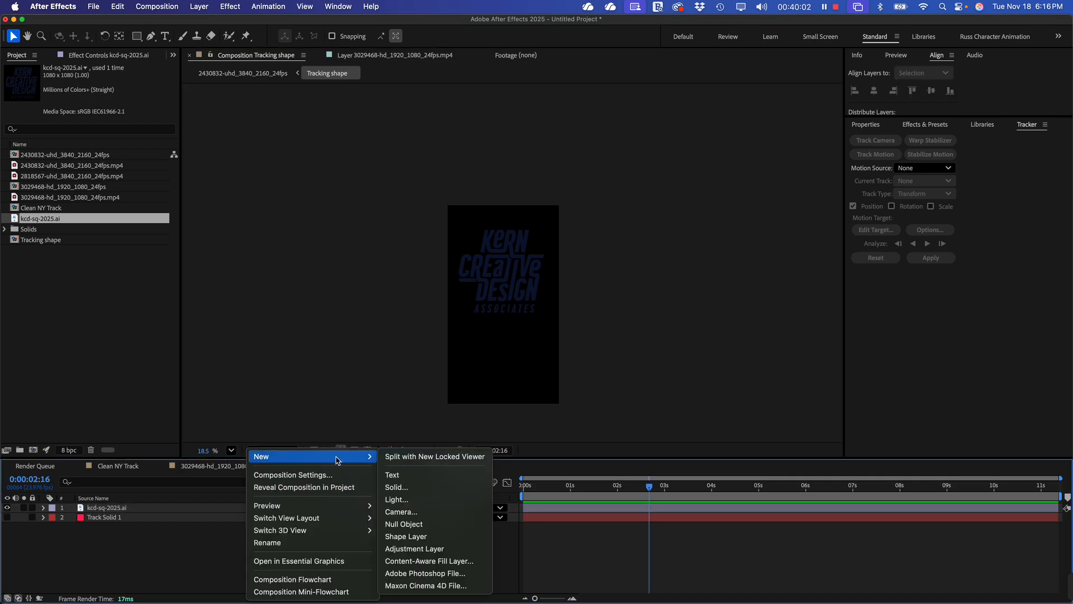
pyautogui.click(409, 490)
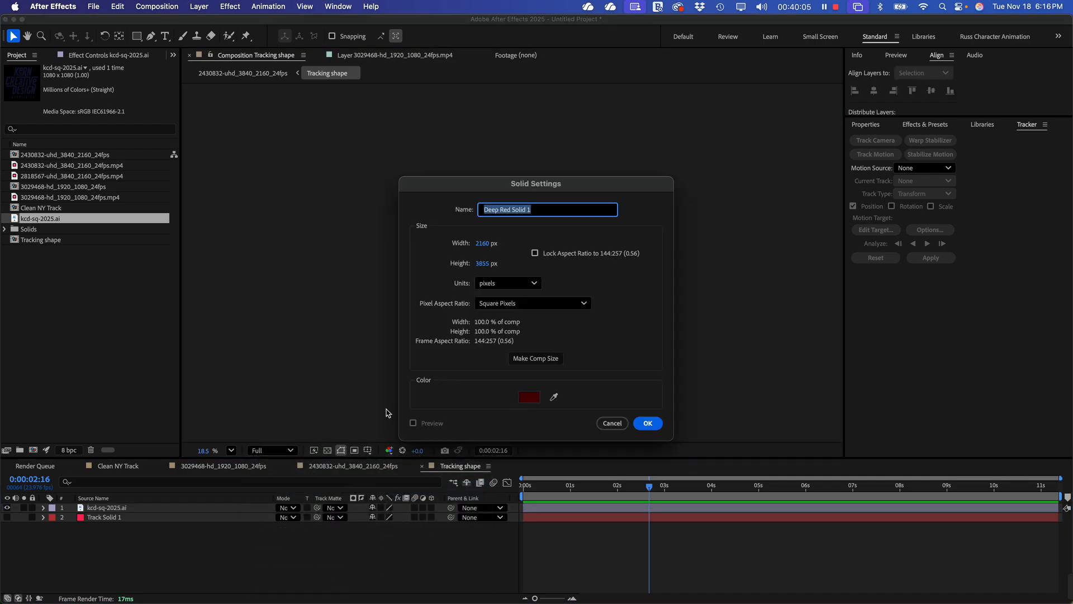
pyautogui.click(531, 400)
pyautogui.moveTo(446, 282); pyautogui.dragTo(397, 266)
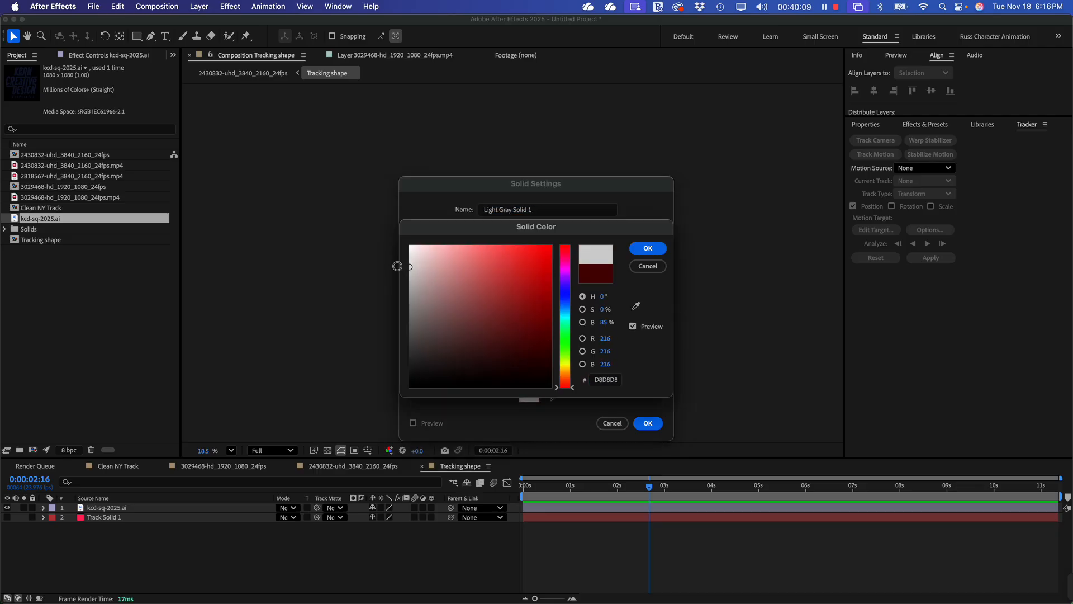
pyautogui.click(650, 249)
pyautogui.click(648, 423)
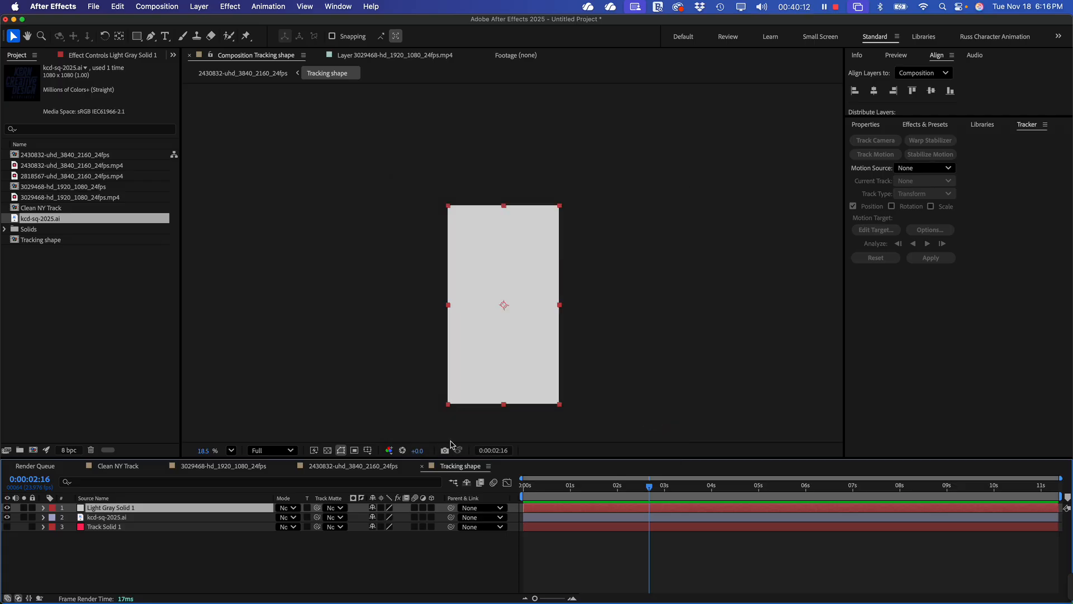
pyautogui.moveTo(123, 512); pyautogui.dragTo(122, 524)
pyautogui.click(385, 359)
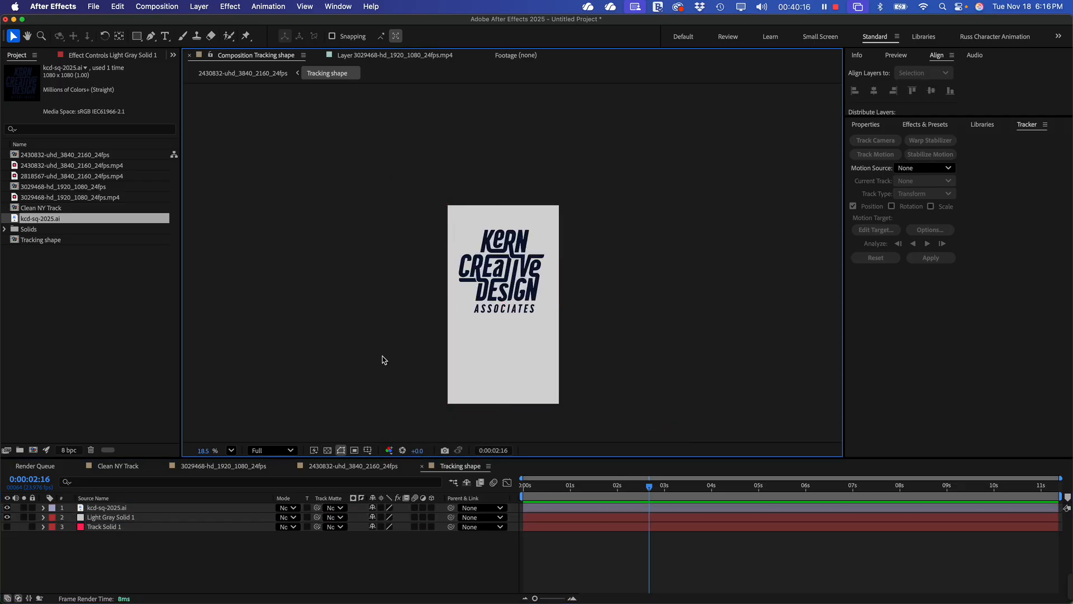
# - In the 2430832-uhd_3840_2160_24fps composition, scale the Tracking shape layer to 265% and move it onto the bare brick beside the hotel mural
pyautogui.click(351, 474)
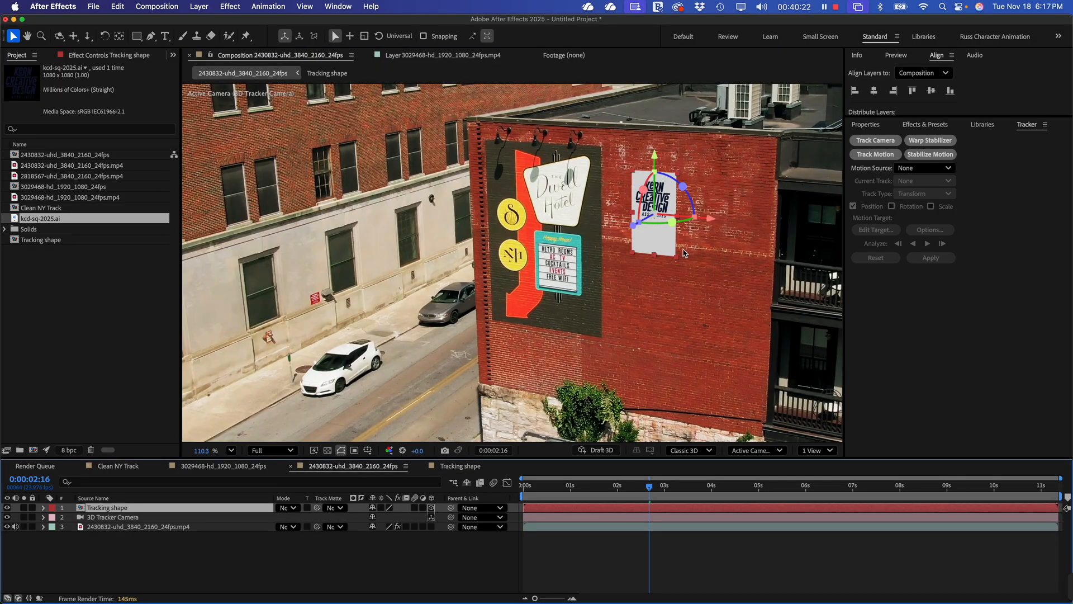
pyautogui.scroll(5, 683, 253)
pyautogui.scroll(-5, 683, 253)
pyautogui.scroll(1, 683, 252)
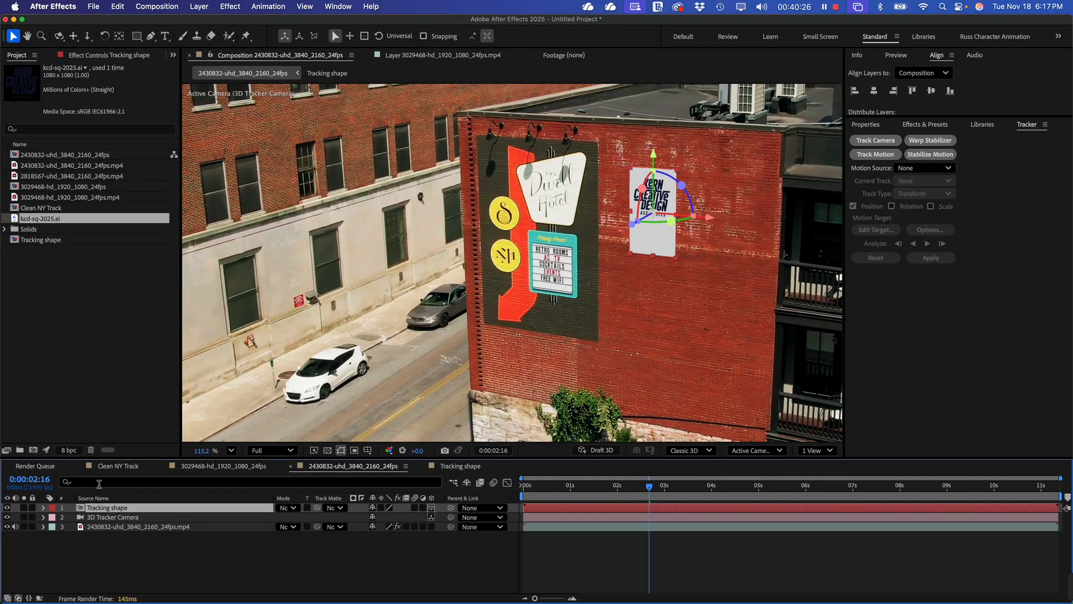
pyautogui.press('s')
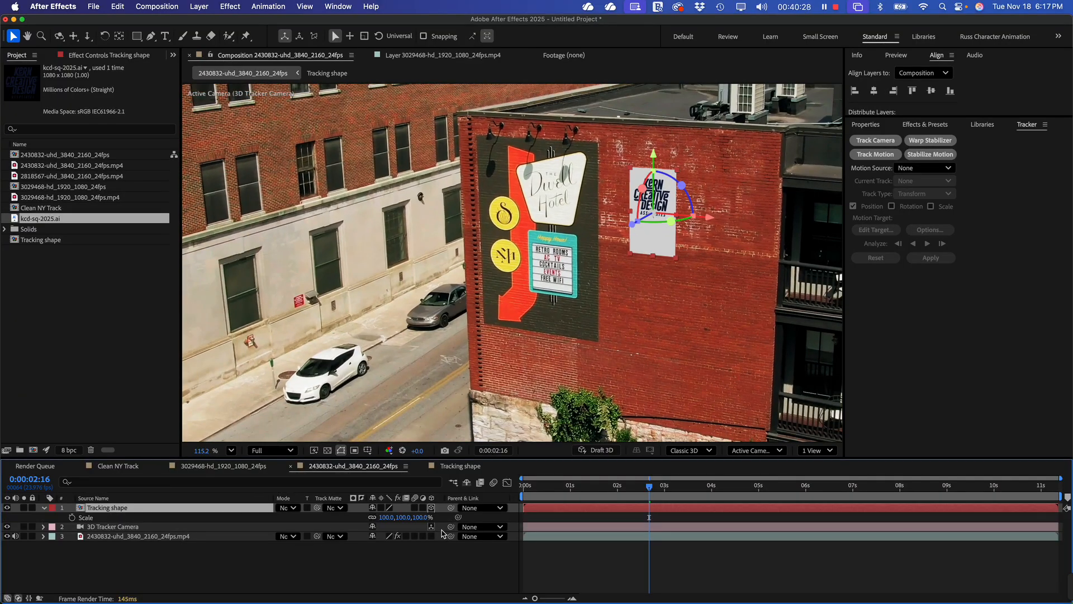
pyautogui.moveTo(404, 517); pyautogui.dragTo(517, 539)
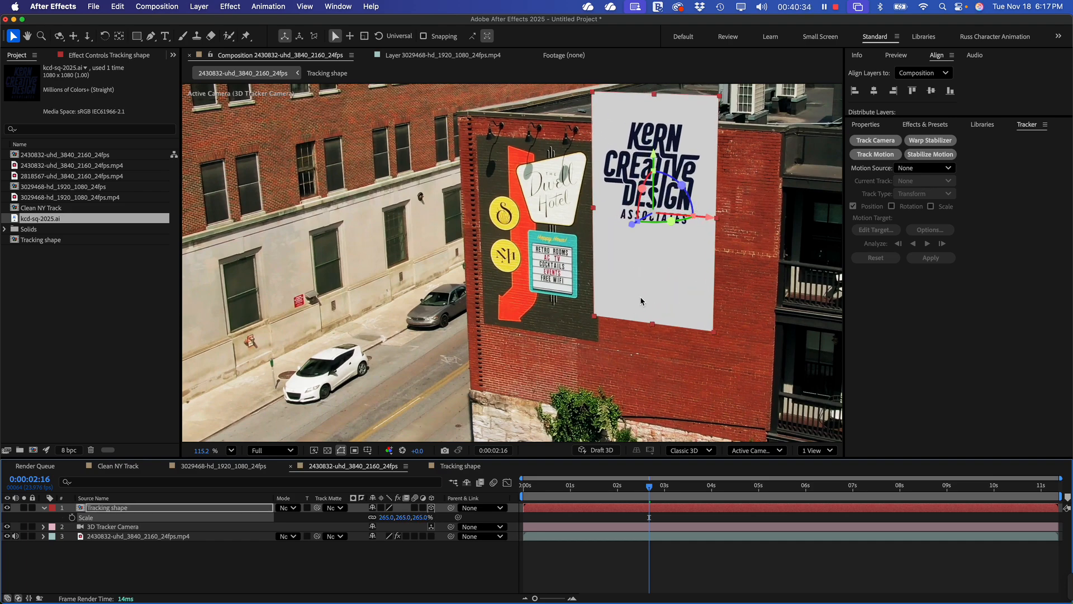
pyautogui.moveTo(665, 277); pyautogui.dragTo(692, 329)
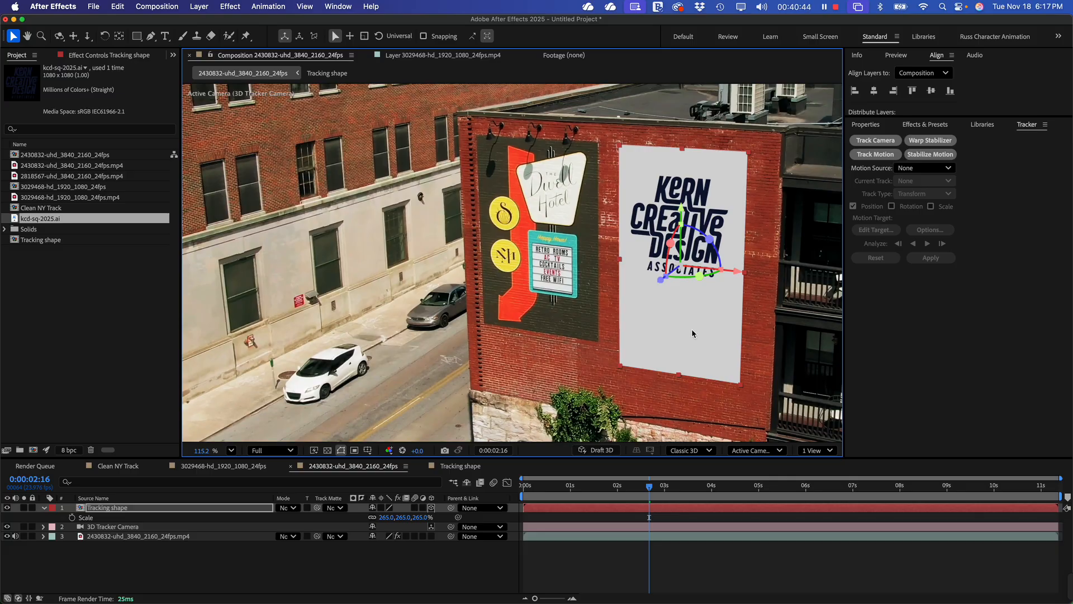
pyautogui.click(606, 343)
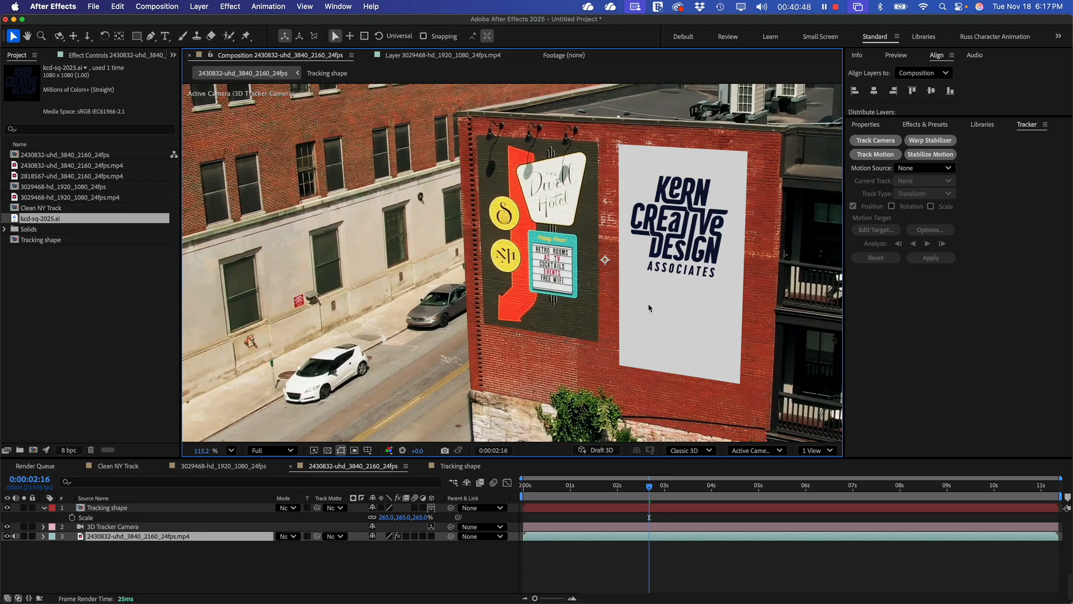
# - Try the Multiply, Screen, Soft Light and Color blending modes on the Tracking shape layer and restore Normal
pyautogui.click(109, 509)
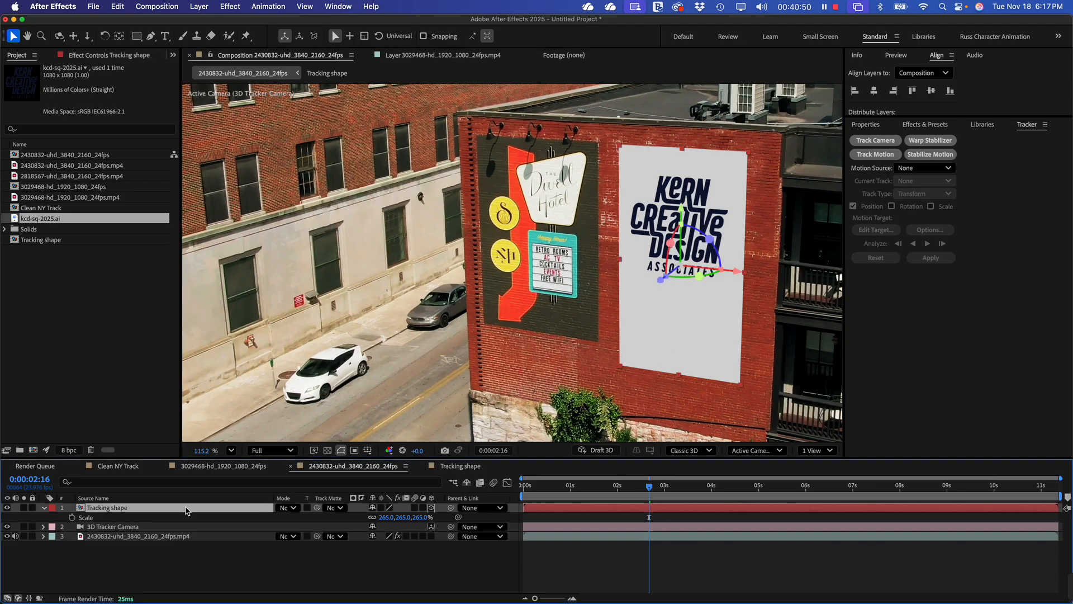
pyautogui.click(297, 509)
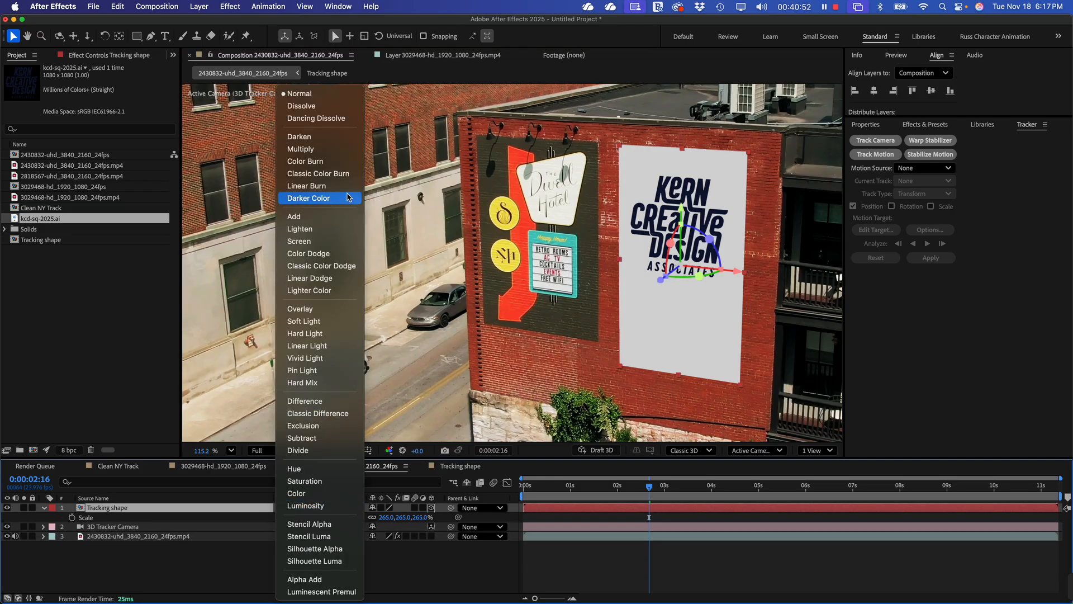
pyautogui.click(338, 149)
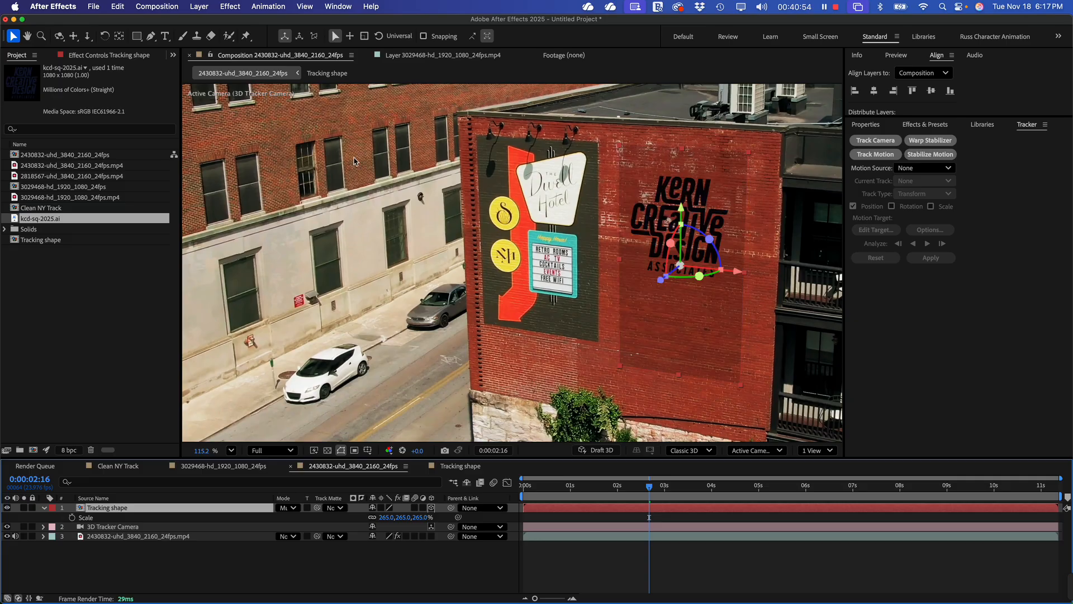
pyautogui.click(289, 508)
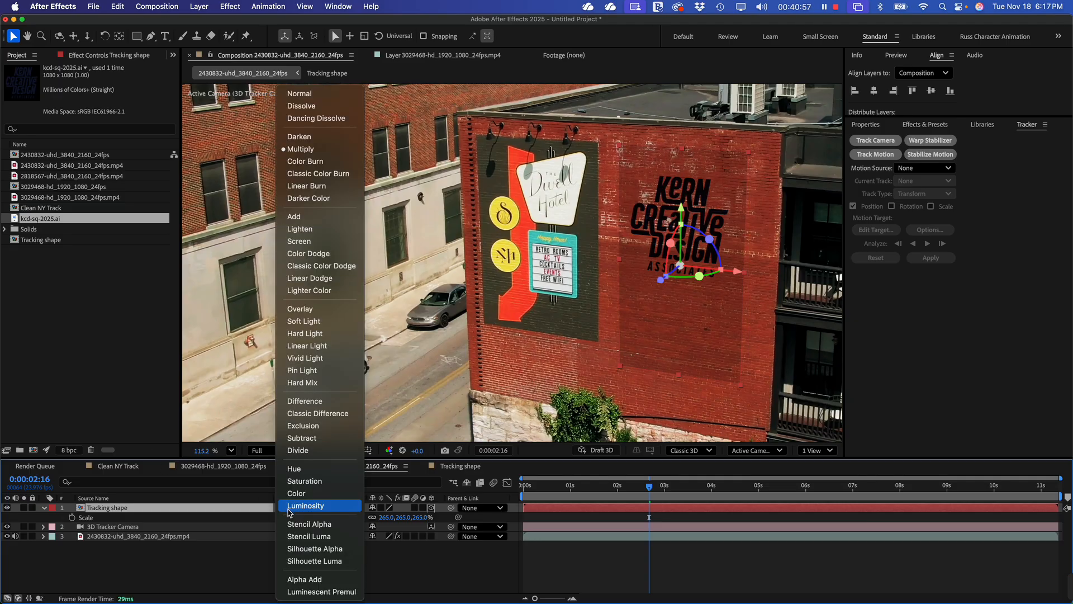
pyautogui.click(307, 241)
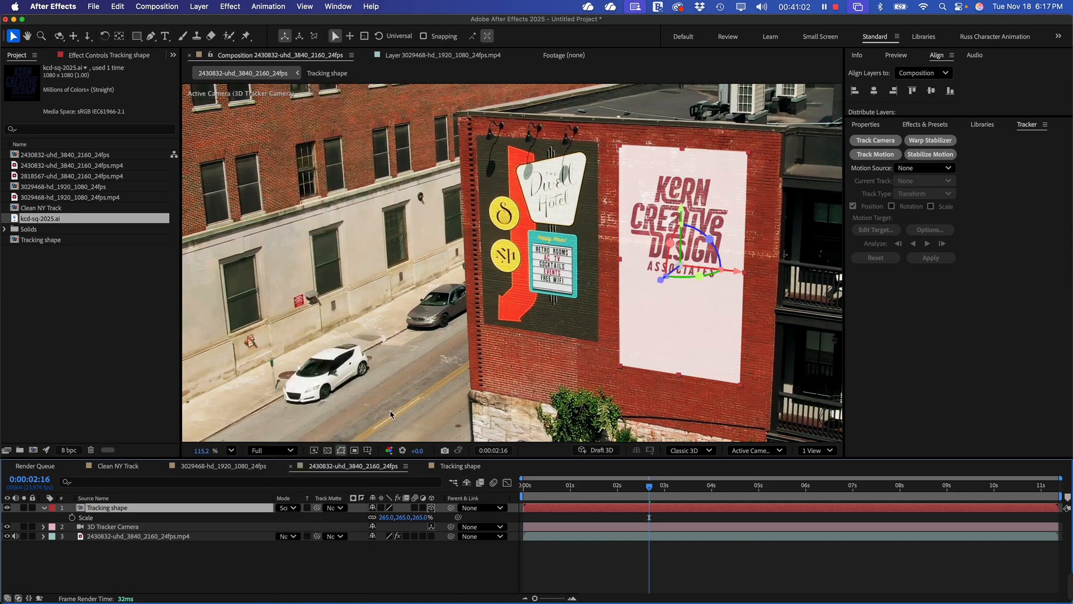
pyautogui.click(292, 508)
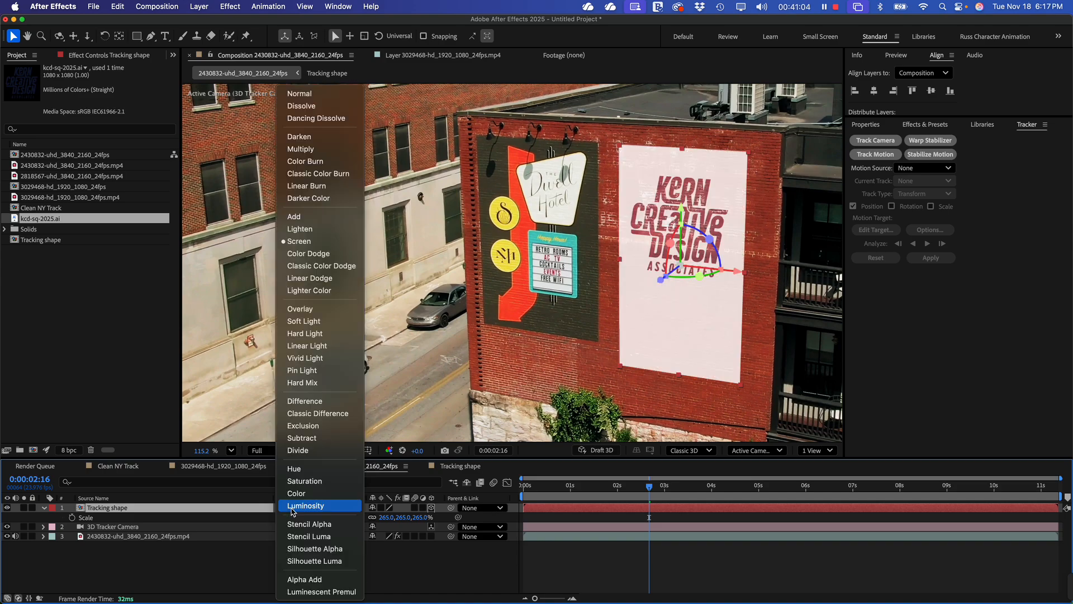
pyautogui.click(300, 317)
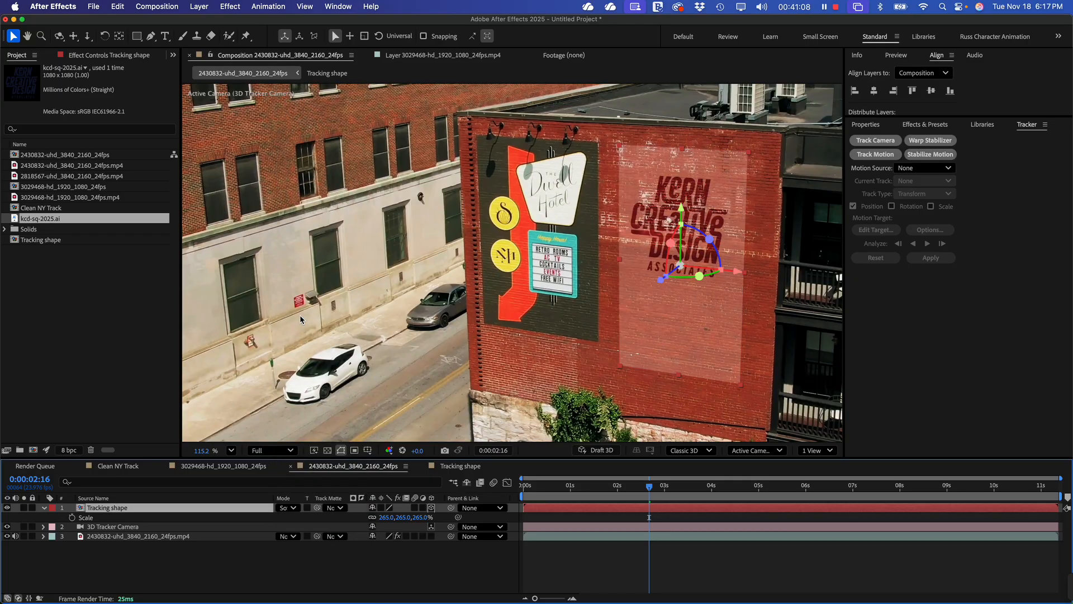
pyautogui.click(287, 509)
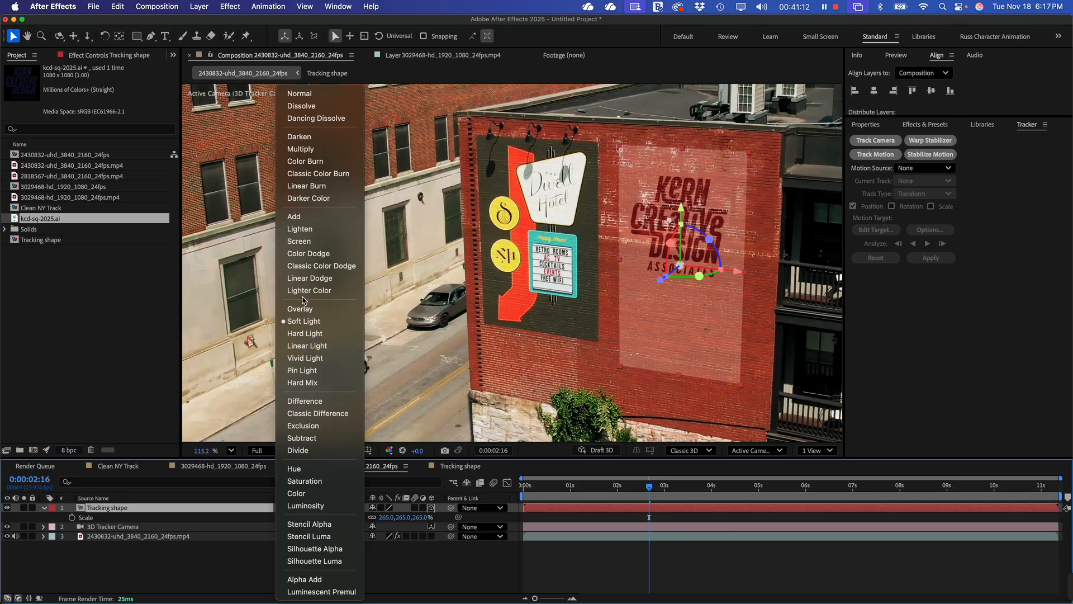
pyautogui.click(305, 493)
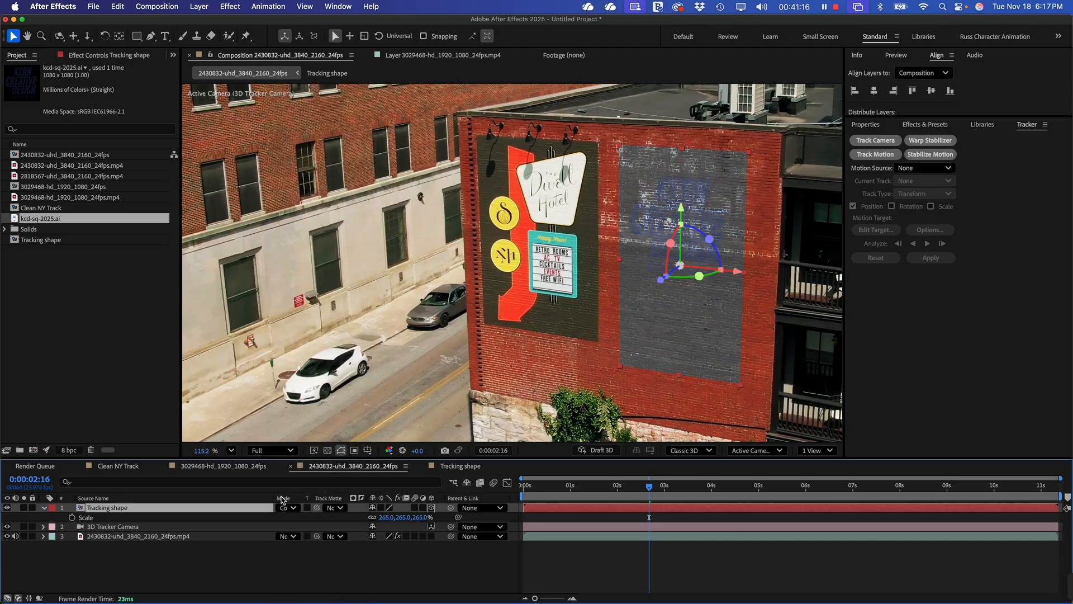
pyautogui.click(288, 508)
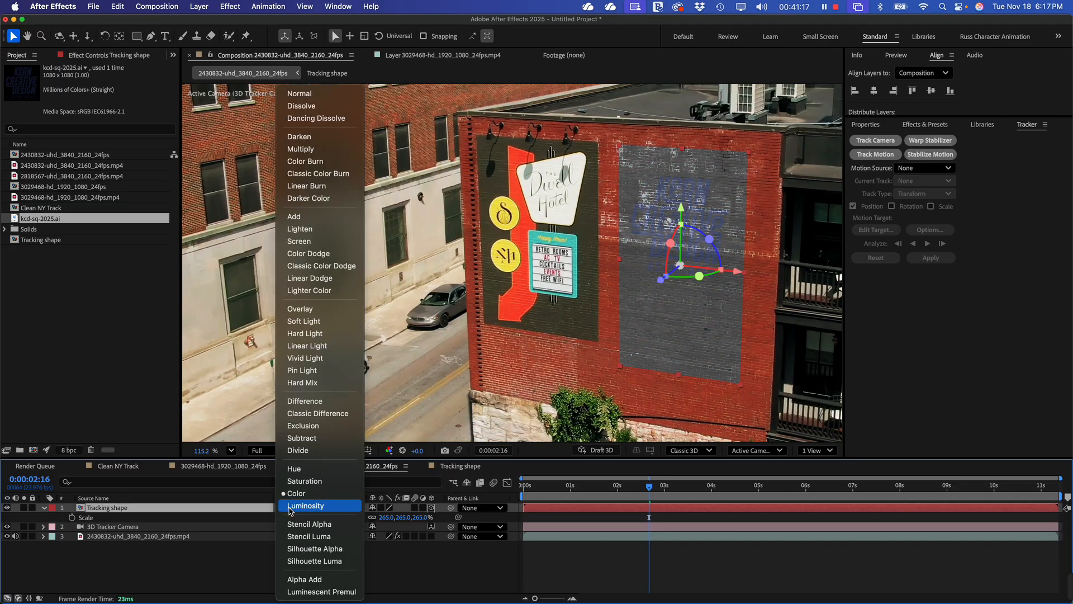
pyautogui.click(317, 94)
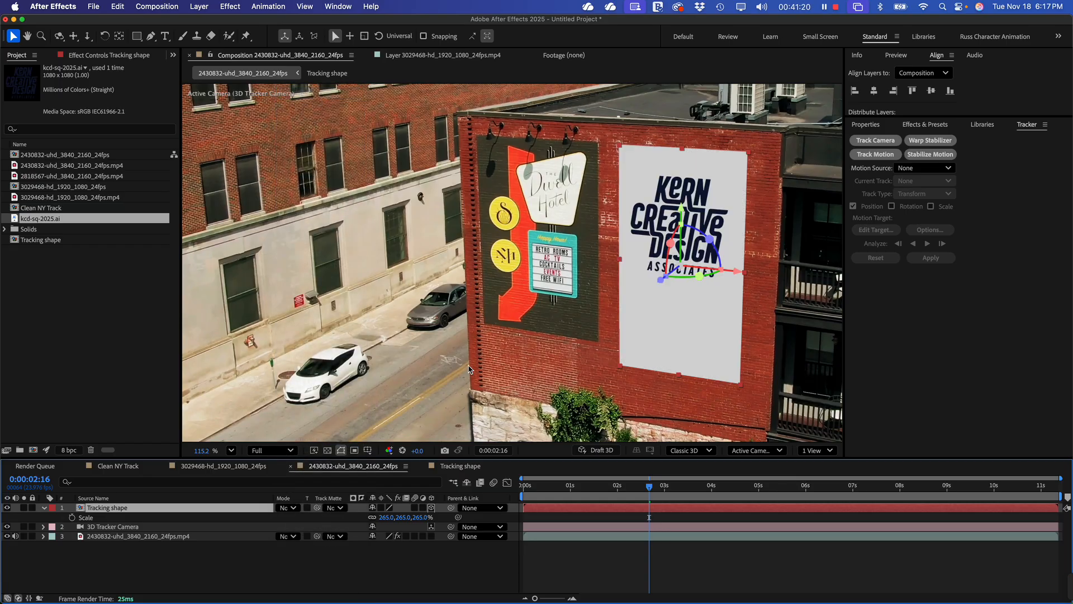
# - Set the Tracking shape layer's opacity to 83%, try the Hue blending mode, and change the mode to Add
pyautogui.press('t')
pyautogui.moveTo(377, 517); pyautogui.dragTo(367, 517)
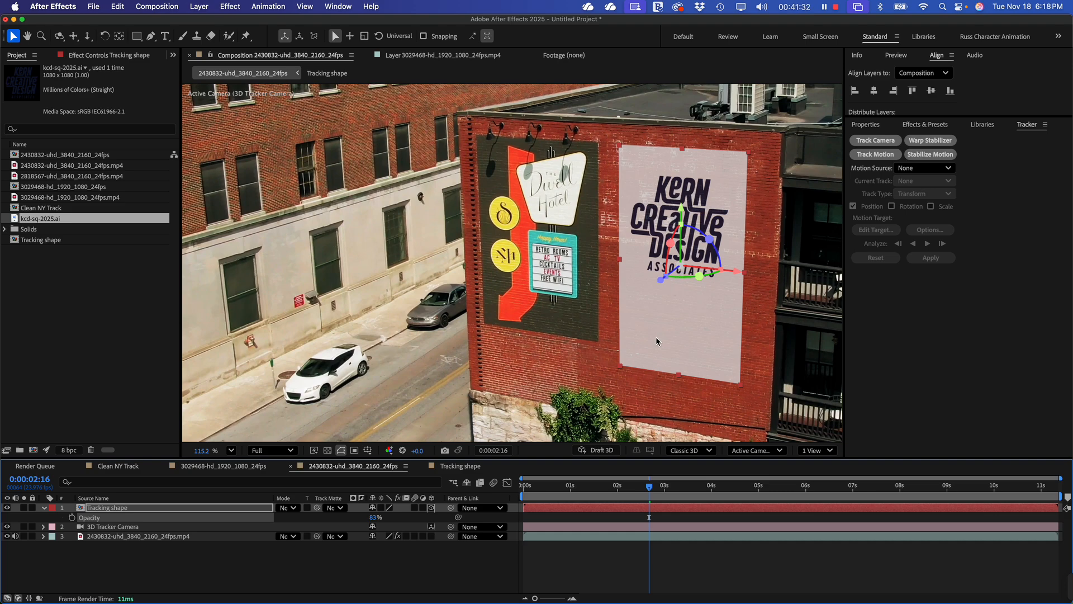
pyautogui.click(293, 509)
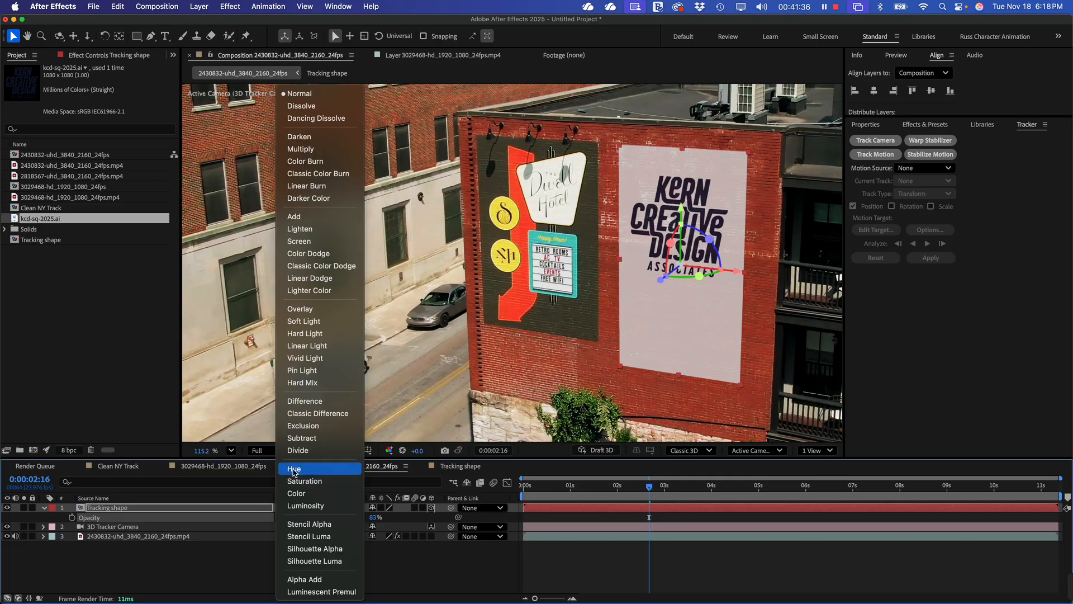
pyautogui.click(293, 471)
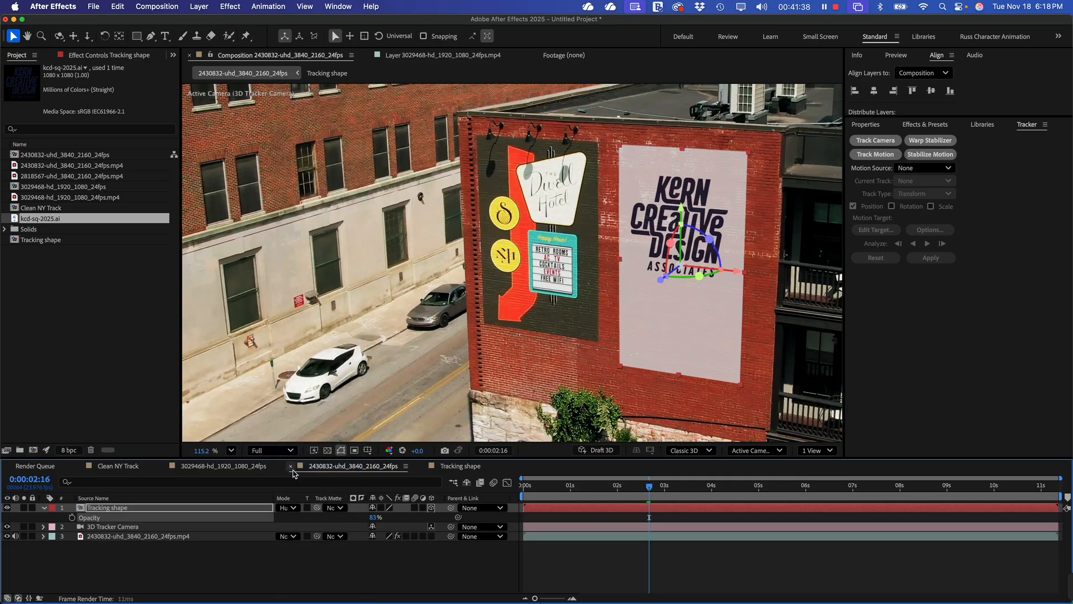
pyautogui.click(615, 387)
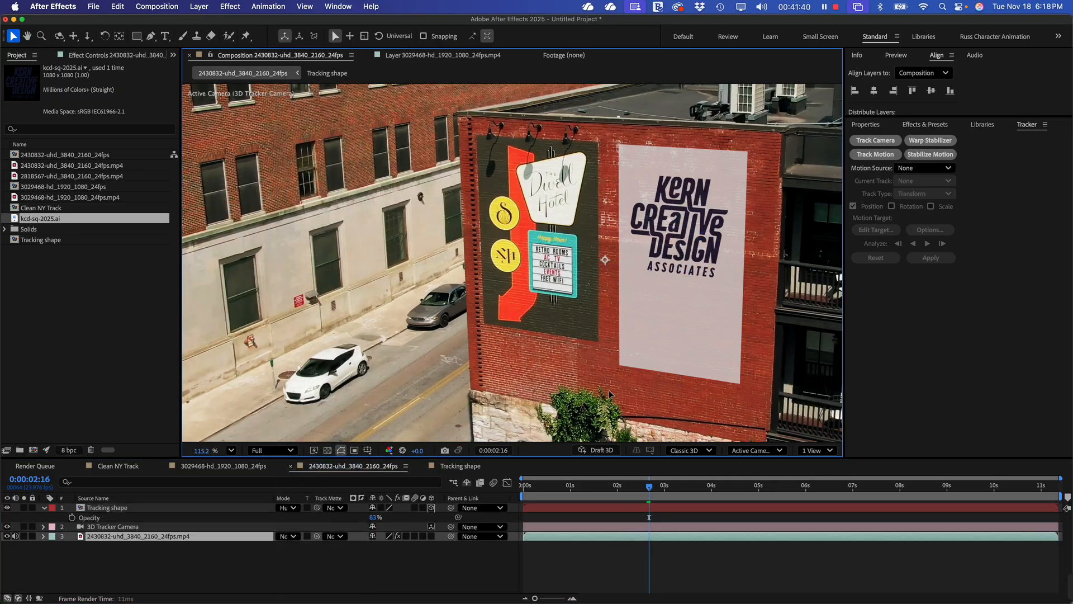
pyautogui.click(283, 507)
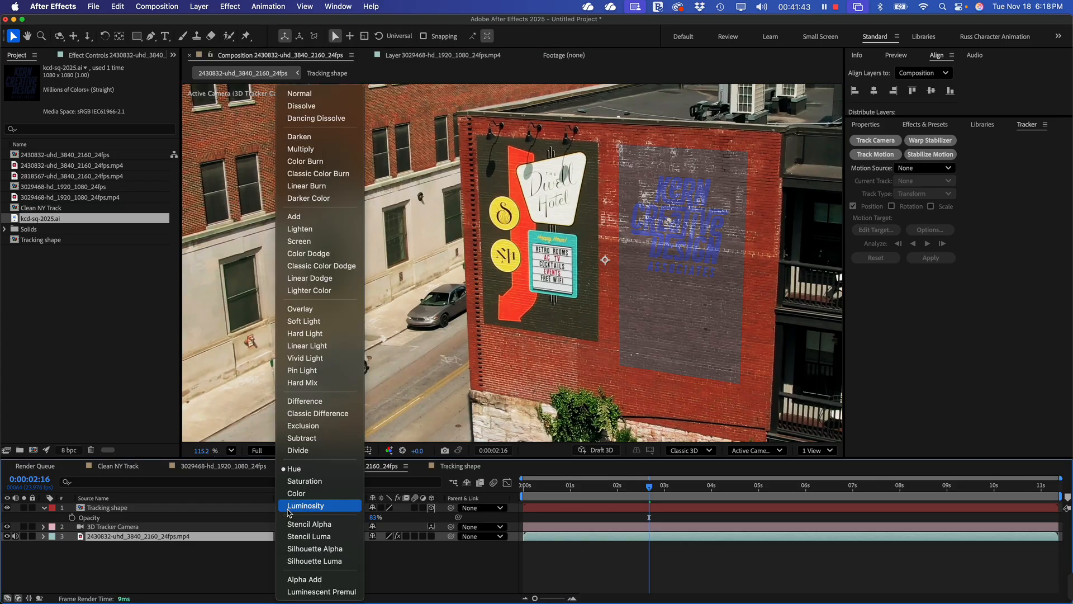
pyautogui.click(306, 217)
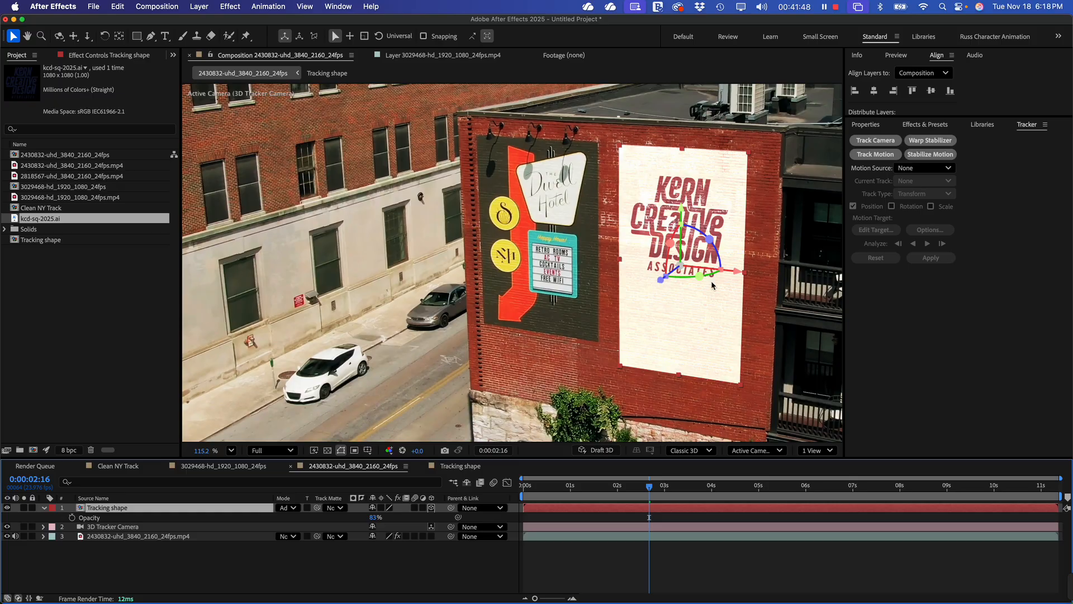
# - Examine the brick texture through the blended logo sign up close and return the playhead to 0:00:00:00
pyautogui.scroll(3, 709, 274)
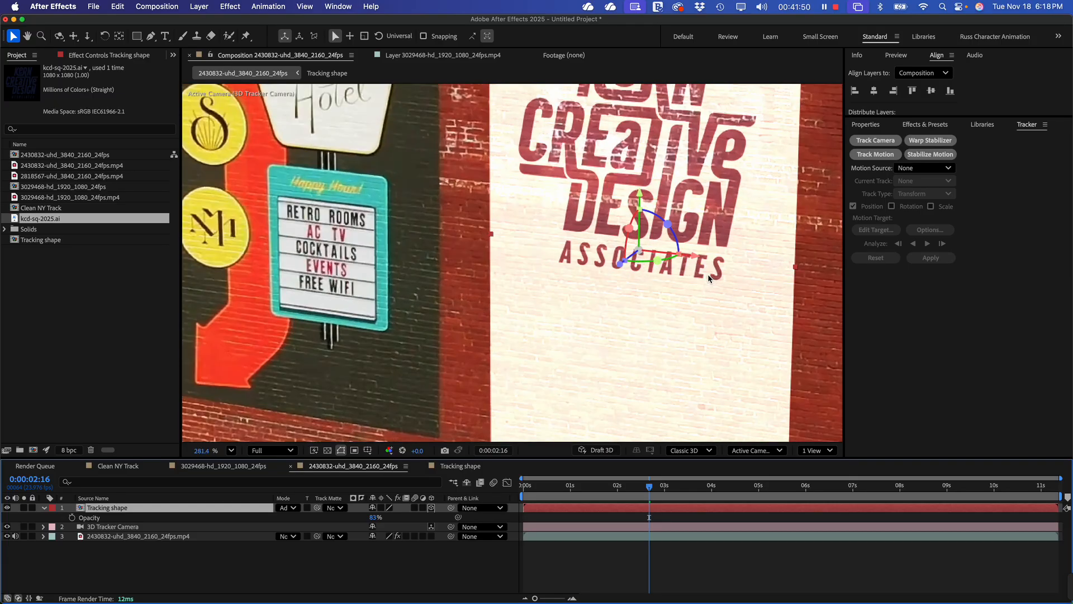
pyautogui.scroll(-8, 708, 274)
pyautogui.scroll(3, 707, 274)
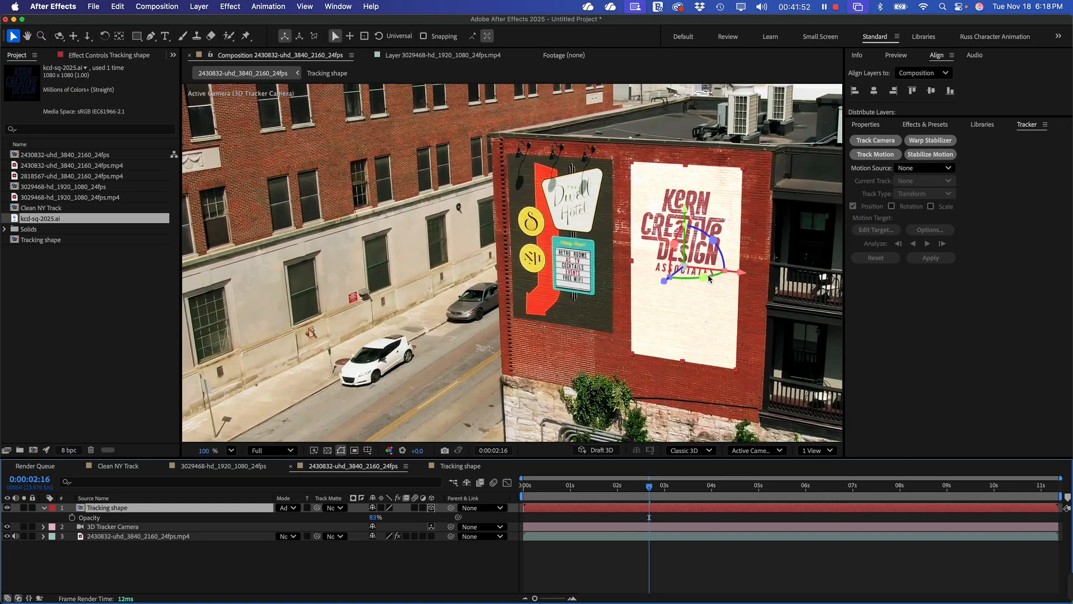
pyautogui.moveTo(653, 490); pyautogui.dragTo(487, 484)
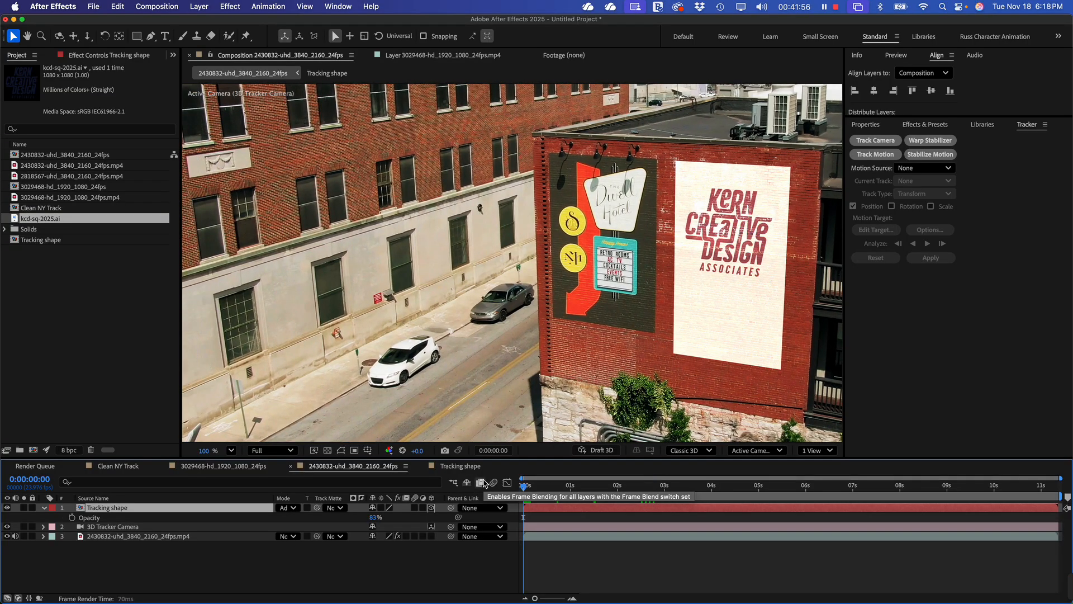
# - Preview the composition with the logo sign, reducing the viewer resolution to Half, and park the playhead at 0:00:00:22
pyautogui.press('space')
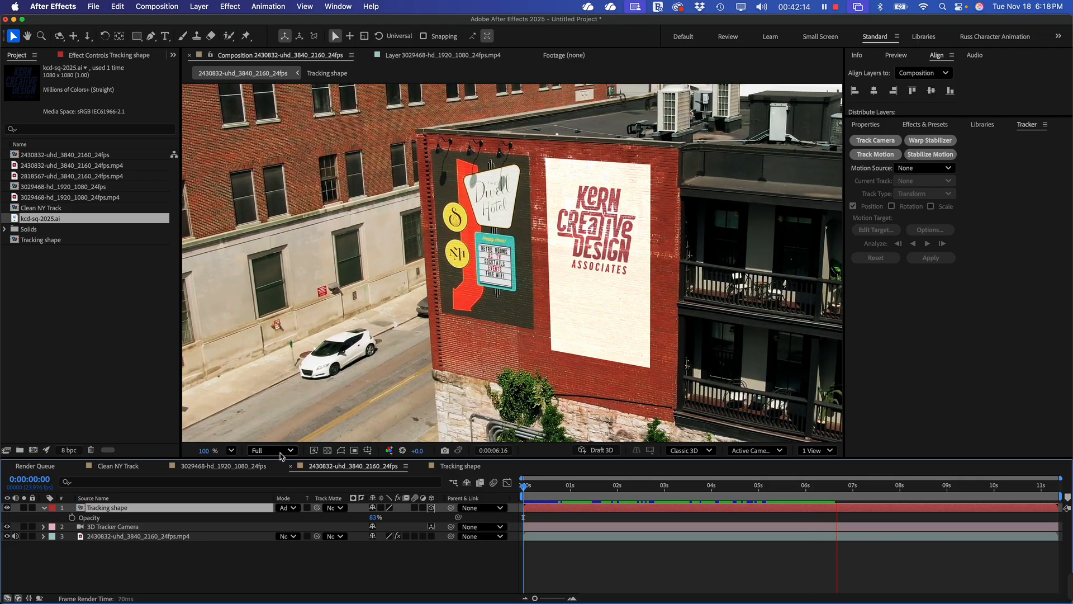
pyautogui.click(272, 450)
pyautogui.click(267, 499)
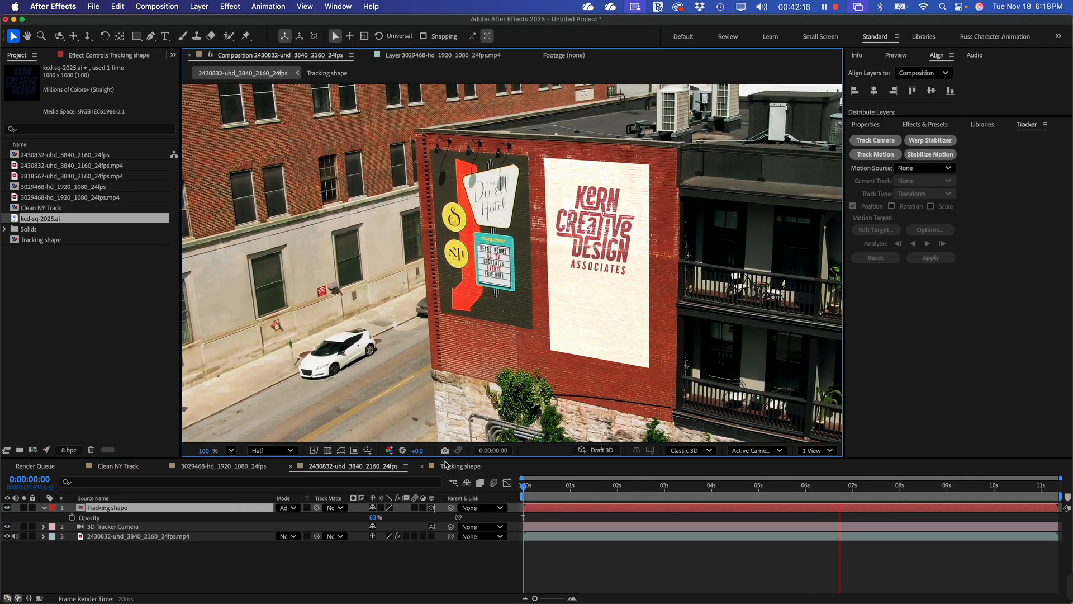
pyautogui.click(556, 491)
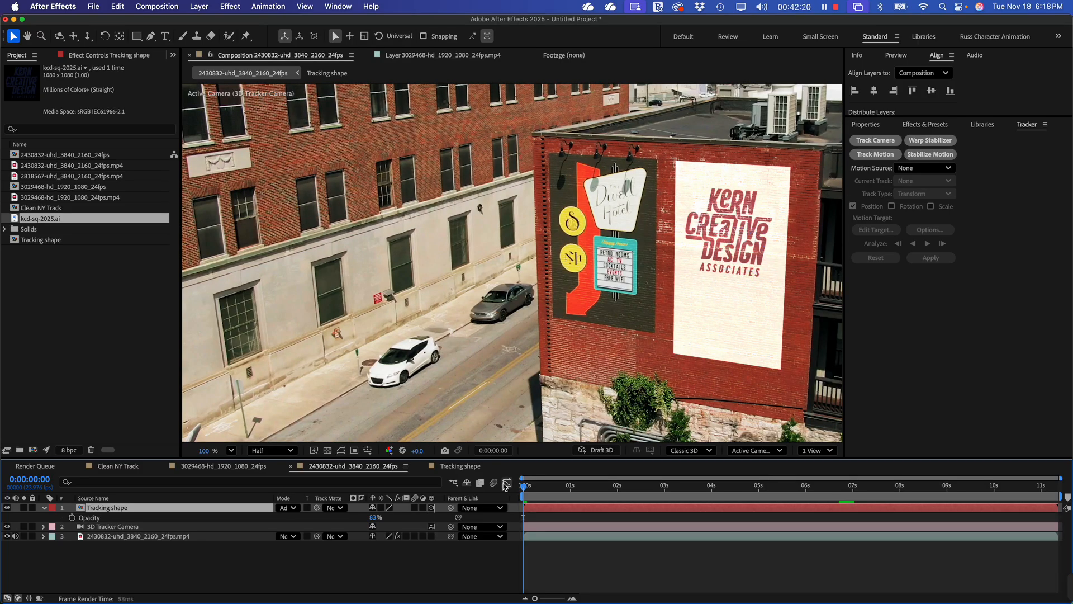
pyautogui.press('space')
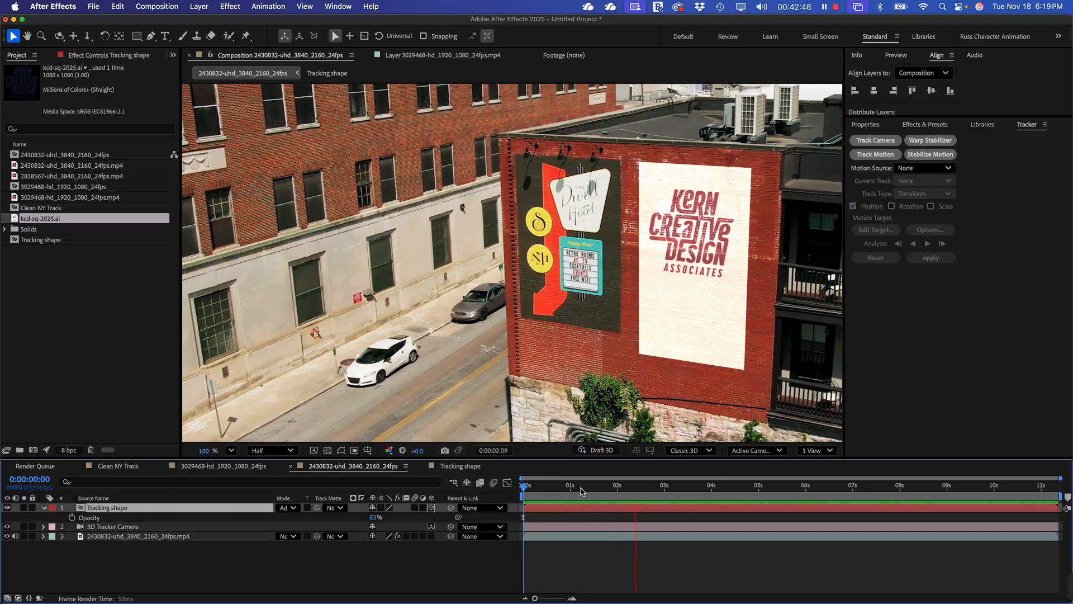
pyautogui.moveTo(589, 489); pyautogui.dragTo(566, 460)
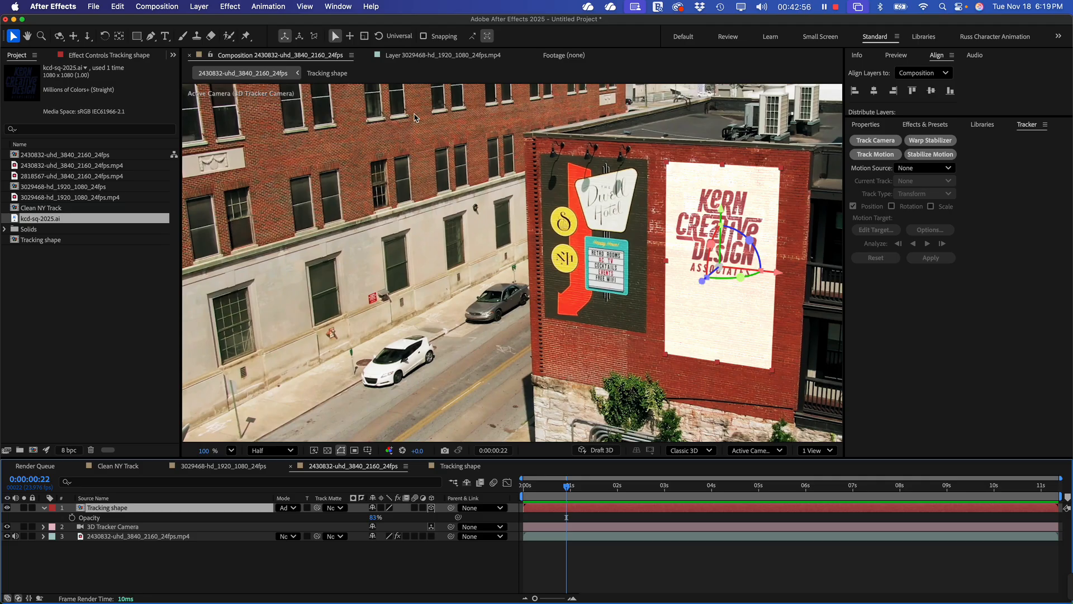
# - Open the 2430832-uhd_3840_2160_24fps.mp4 layer in its own viewer and try Track Camera on it to show its 3D Camera Tracker settings
pyautogui.click(412, 141)
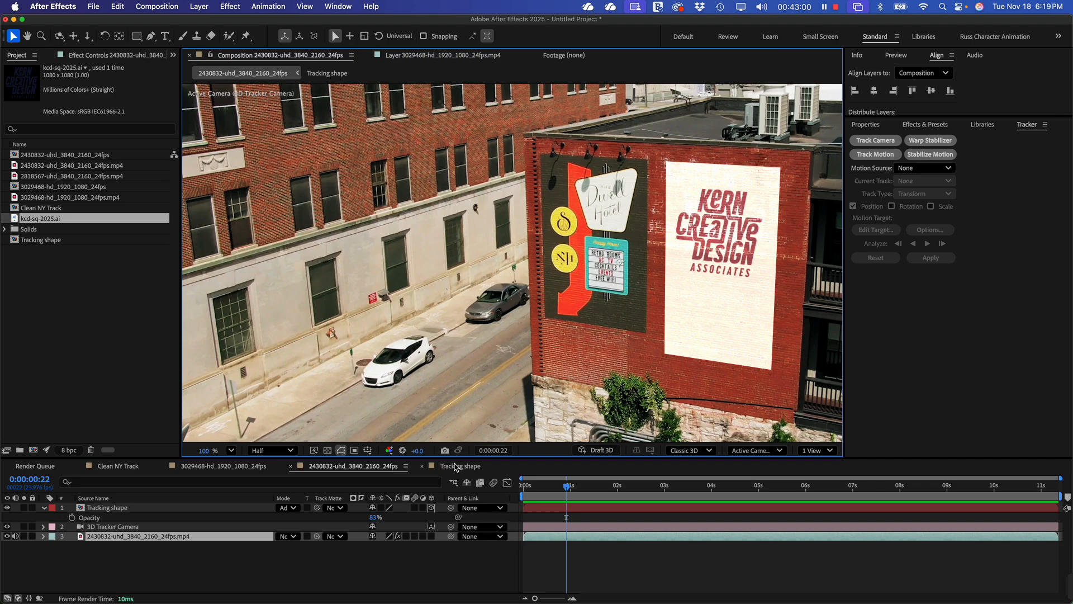
pyautogui.doubleClick(411, 133)
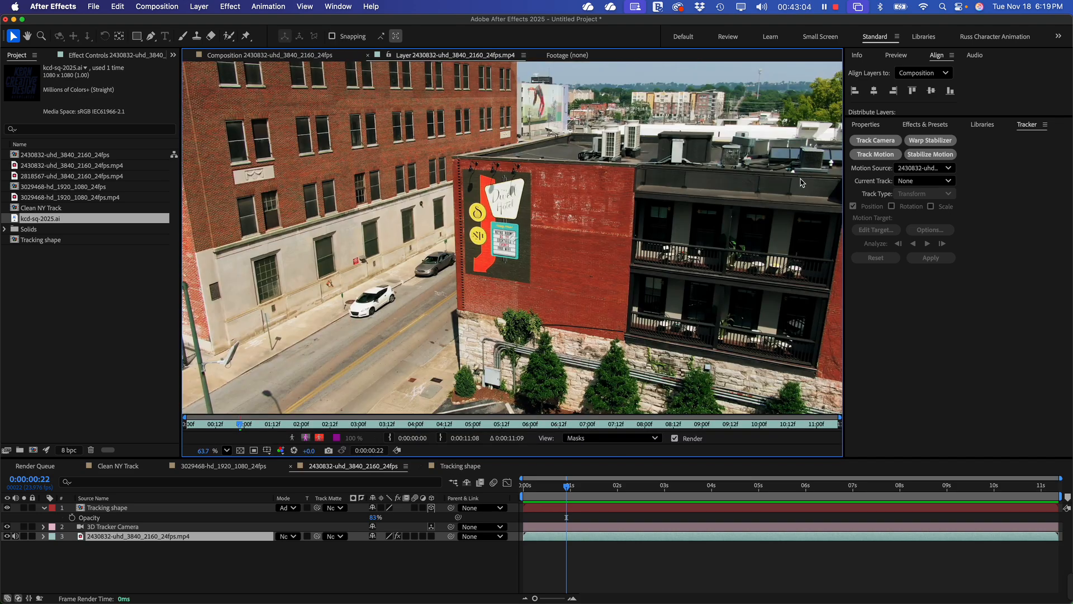
pyautogui.click(876, 144)
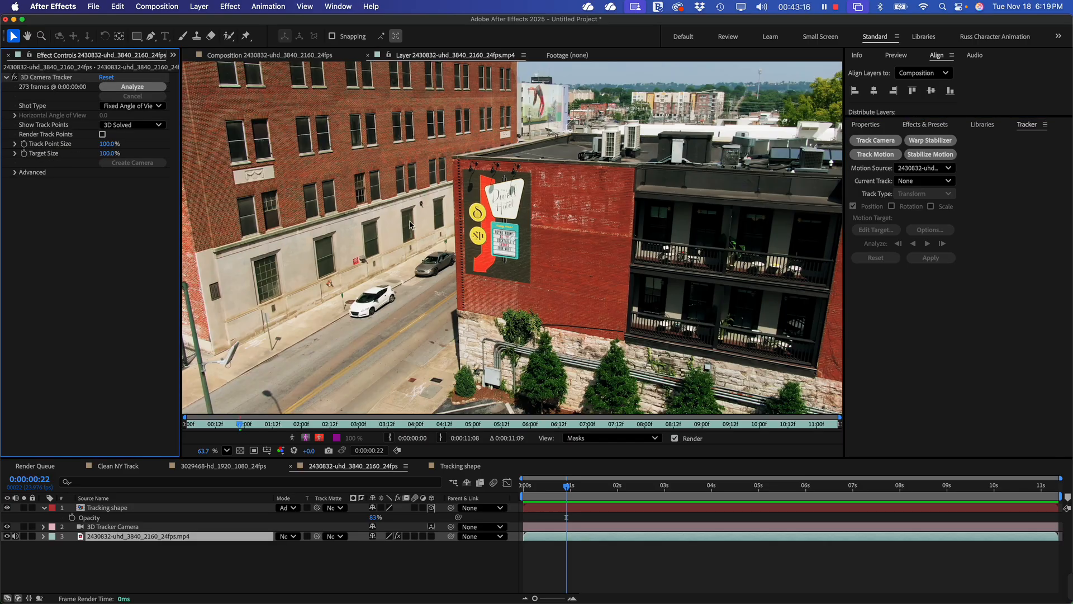
pyautogui.scroll(5, 379, 170)
pyautogui.scroll(-3, 378, 170)
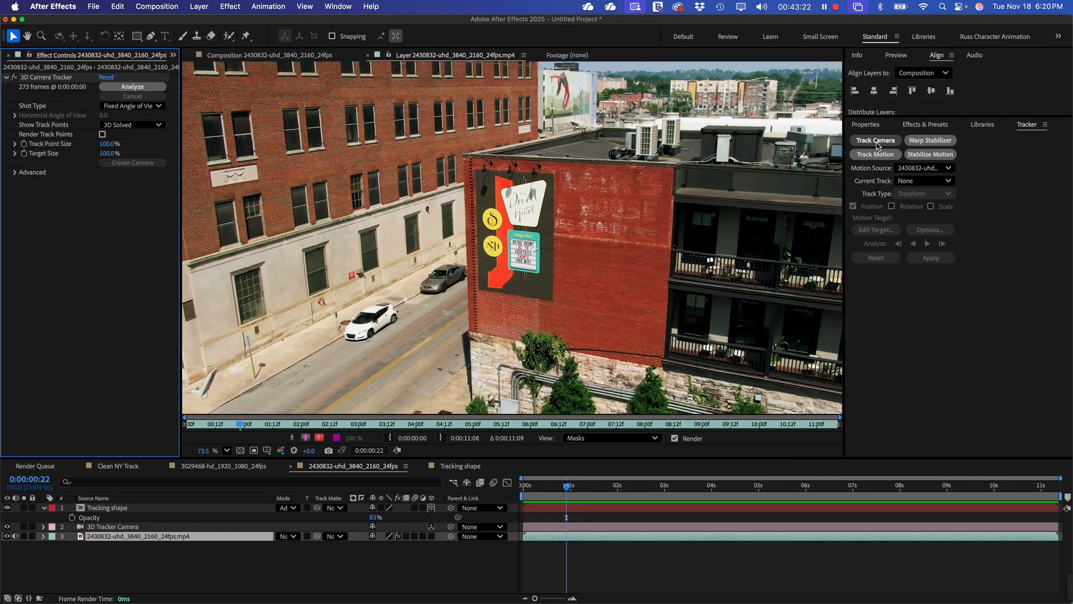
pyautogui.click(548, 266)
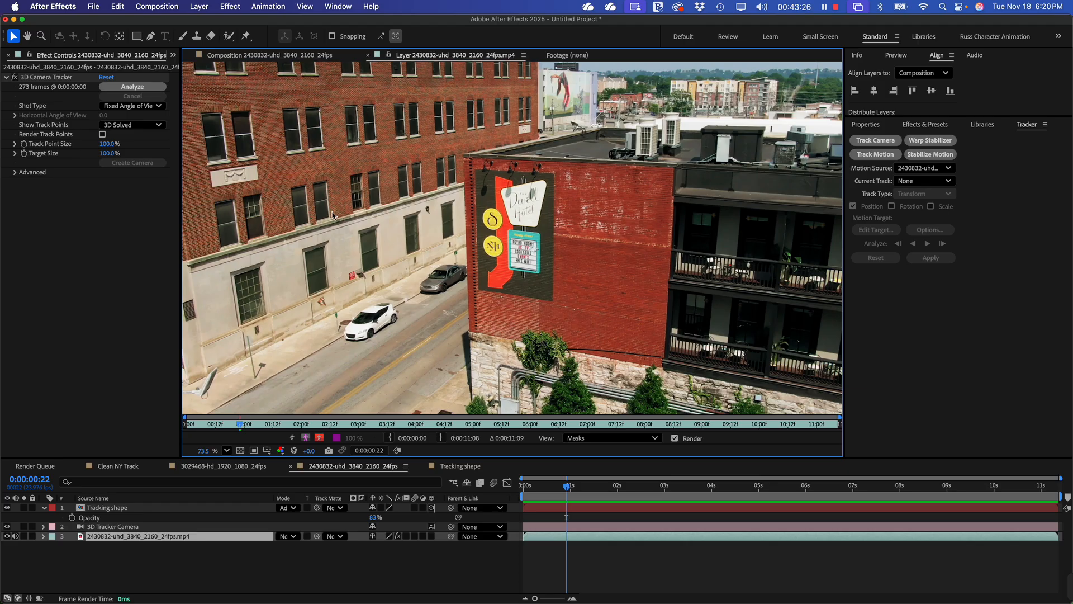
pyautogui.click(875, 140)
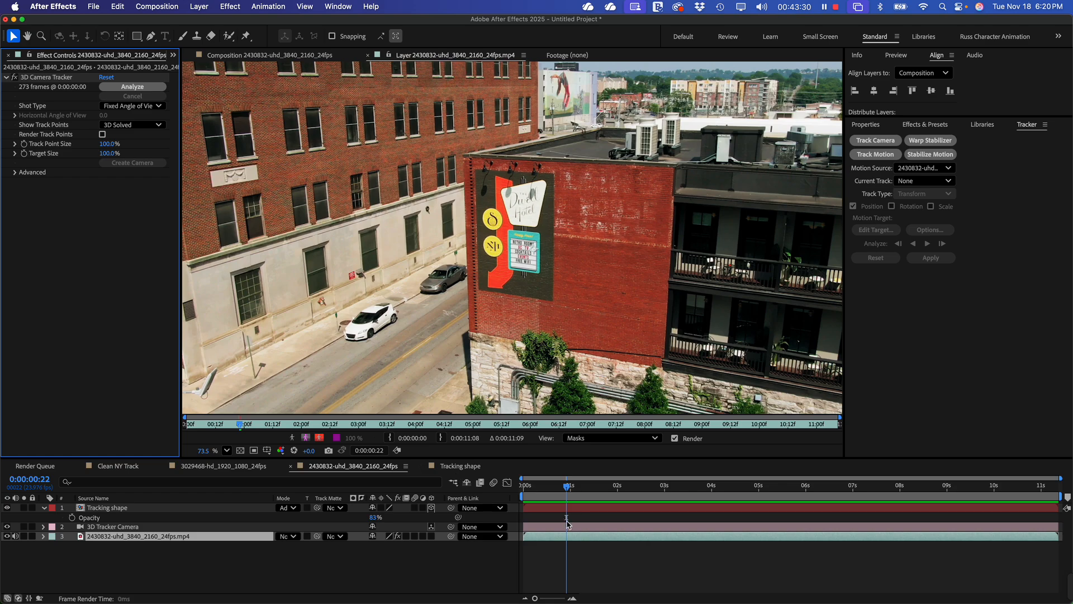
# - Return the playhead to 0:00:00:00, retry Track Camera on the street footage layer, and check the footage up close for track points
pyautogui.moveTo(526, 488)
pyautogui.mouseDown()
pyautogui.moveTo(634, 488)
pyautogui.moveTo(520, 487)
pyautogui.mouseUp()
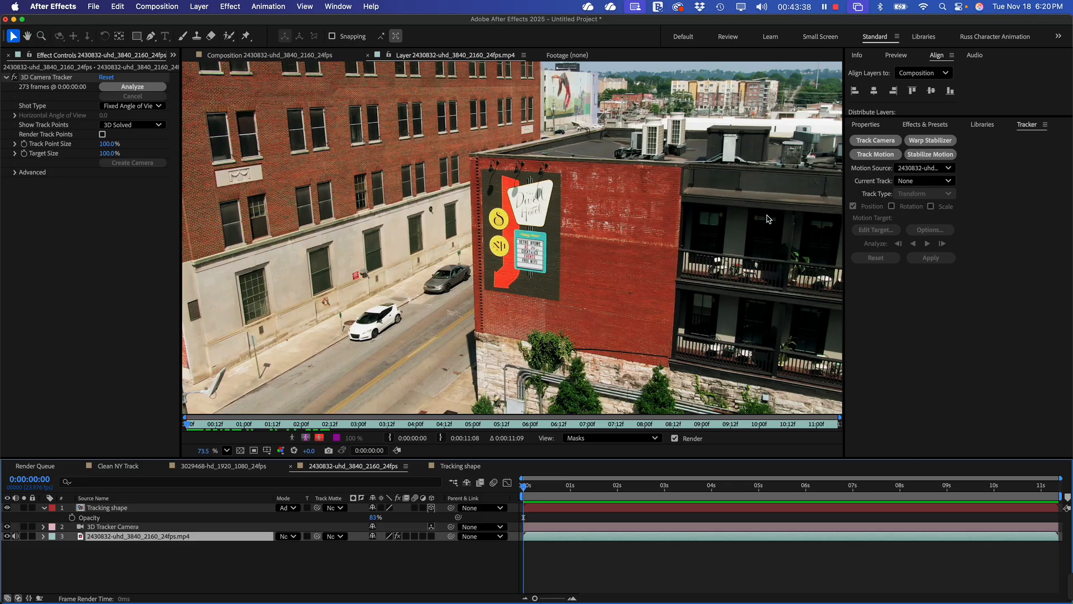
pyautogui.click(881, 145)
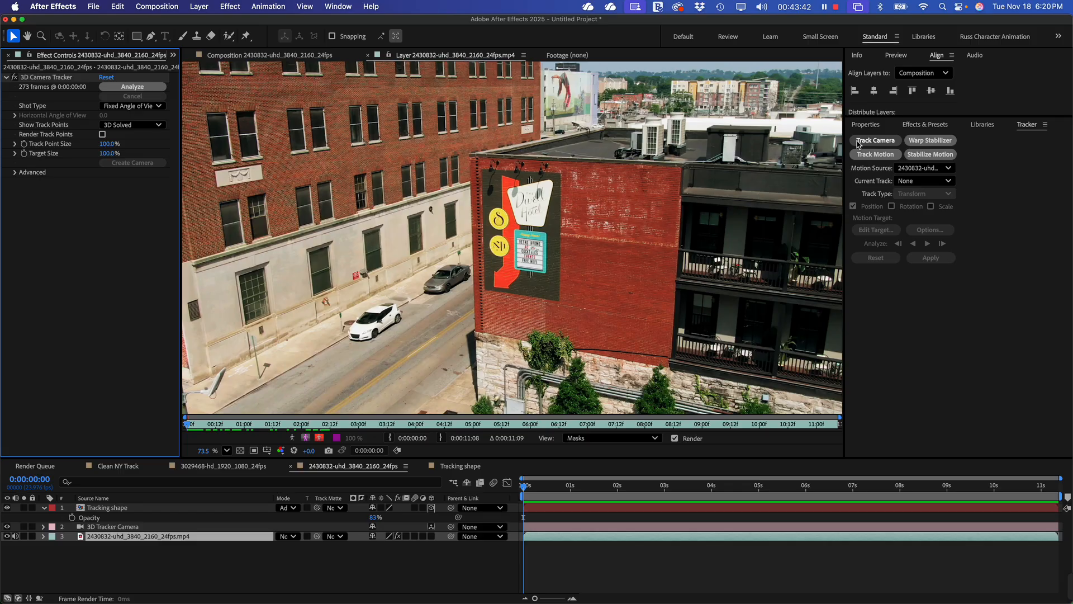
pyautogui.scroll(5, 437, 242)
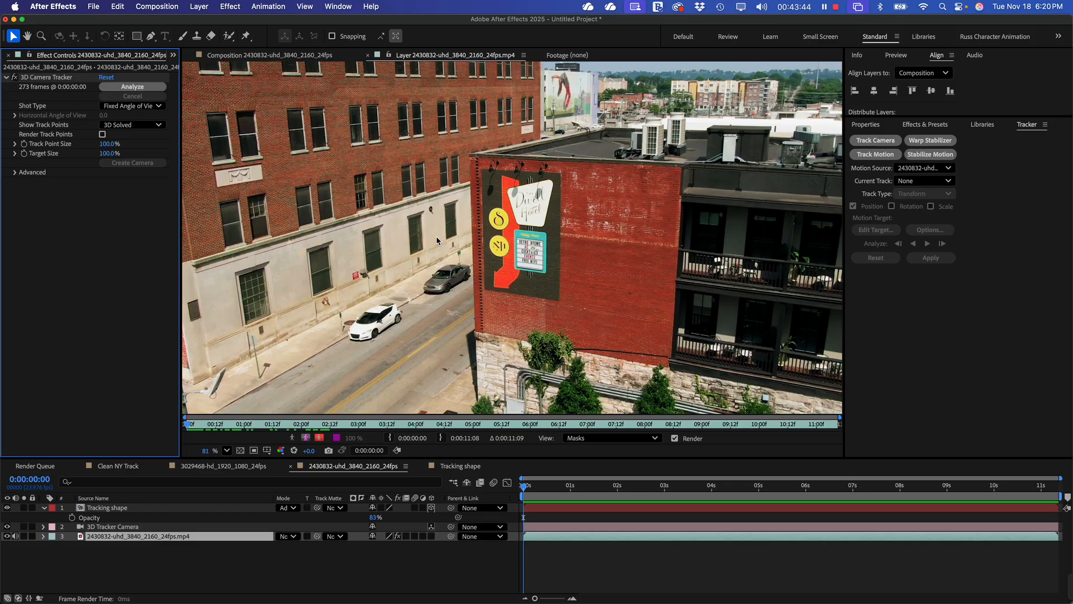
pyautogui.scroll(2, 437, 236)
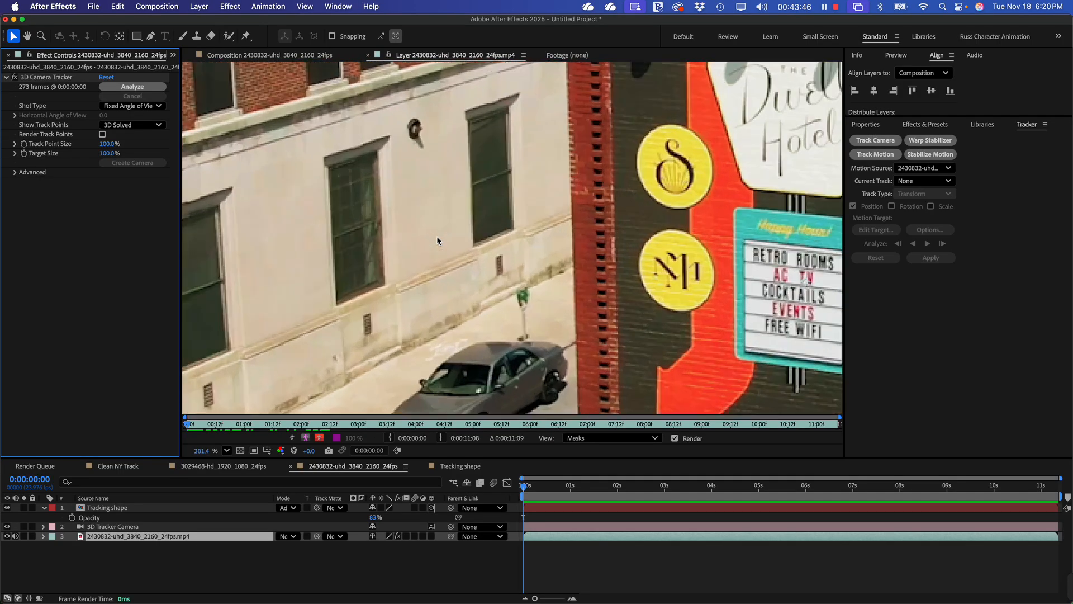
pyautogui.scroll(-8, 437, 235)
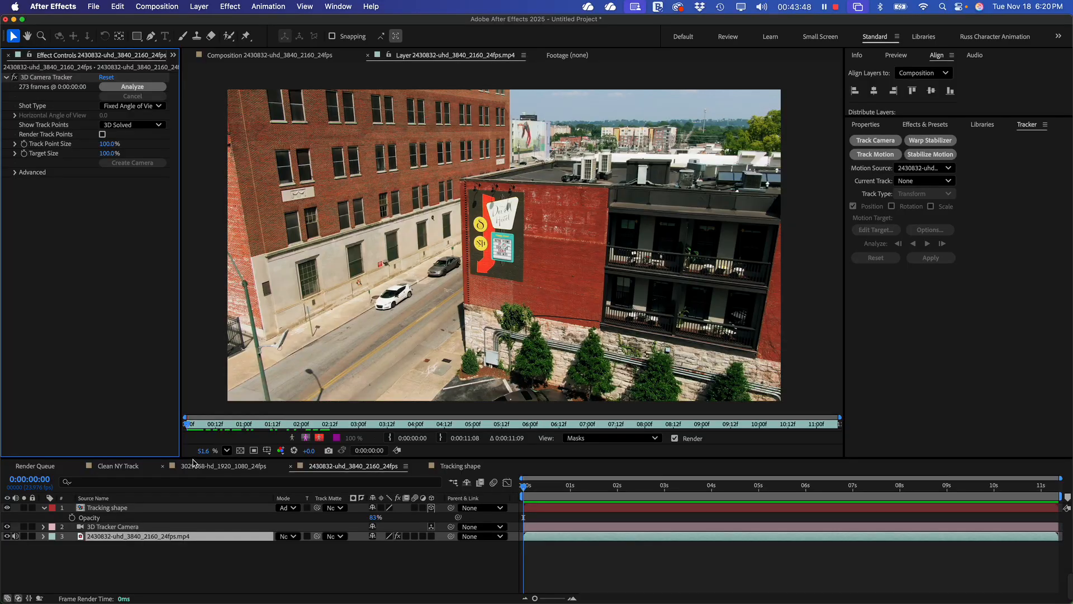
# - Review the 3029468-hd_1920_1080_24fps and Clean NY Track compositions, then return to the 2430832-uhd_3840_2160_24fps composition
pyautogui.click(229, 469)
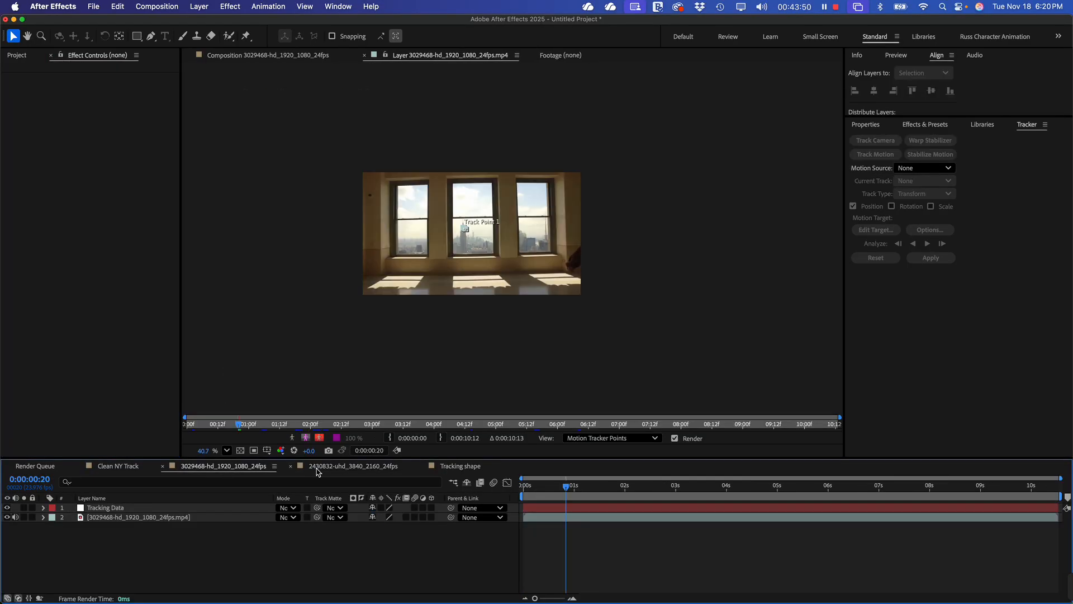
pyautogui.click(450, 466)
pyautogui.click(357, 467)
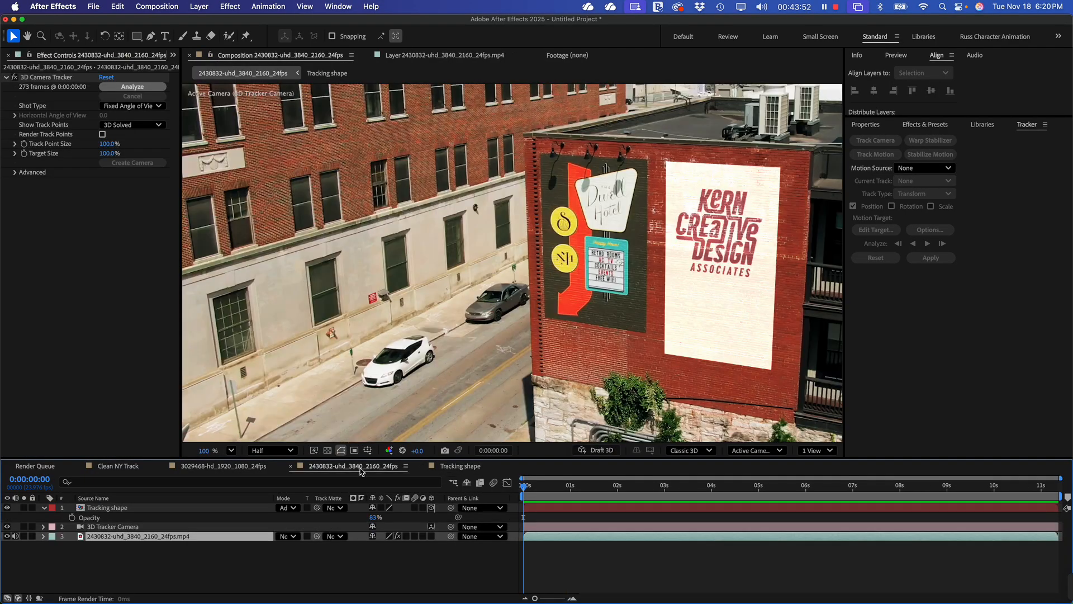
pyautogui.click(200, 469)
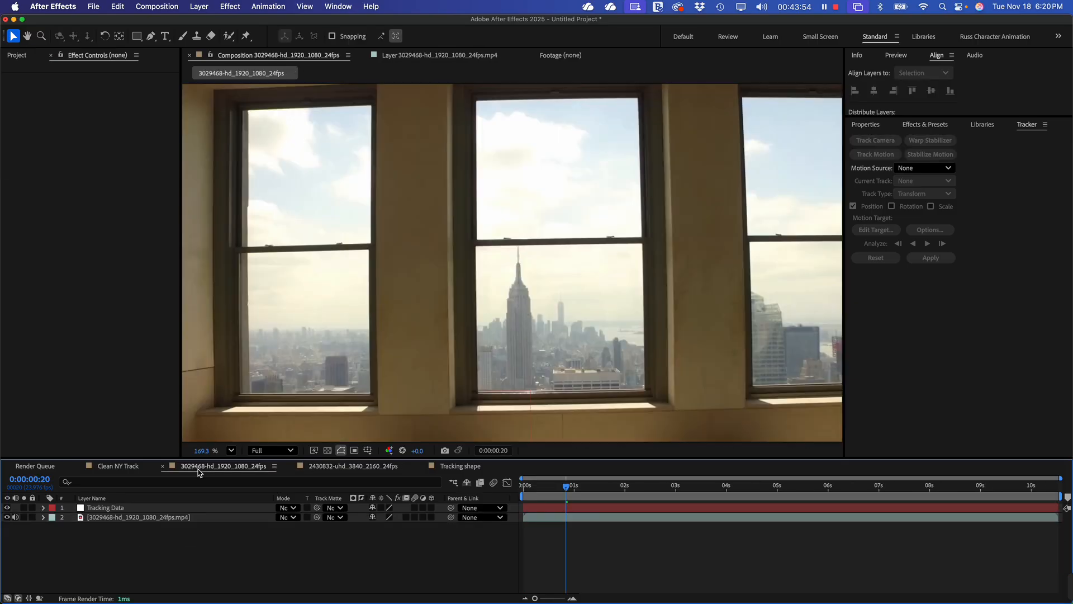
pyautogui.click(117, 468)
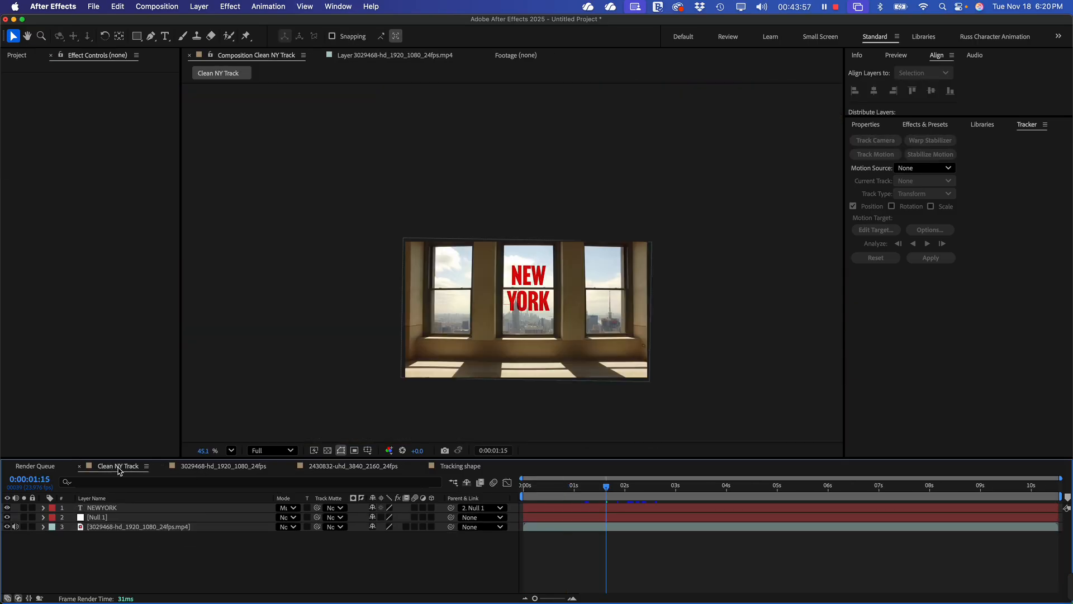
pyautogui.click(256, 468)
pyautogui.click(351, 471)
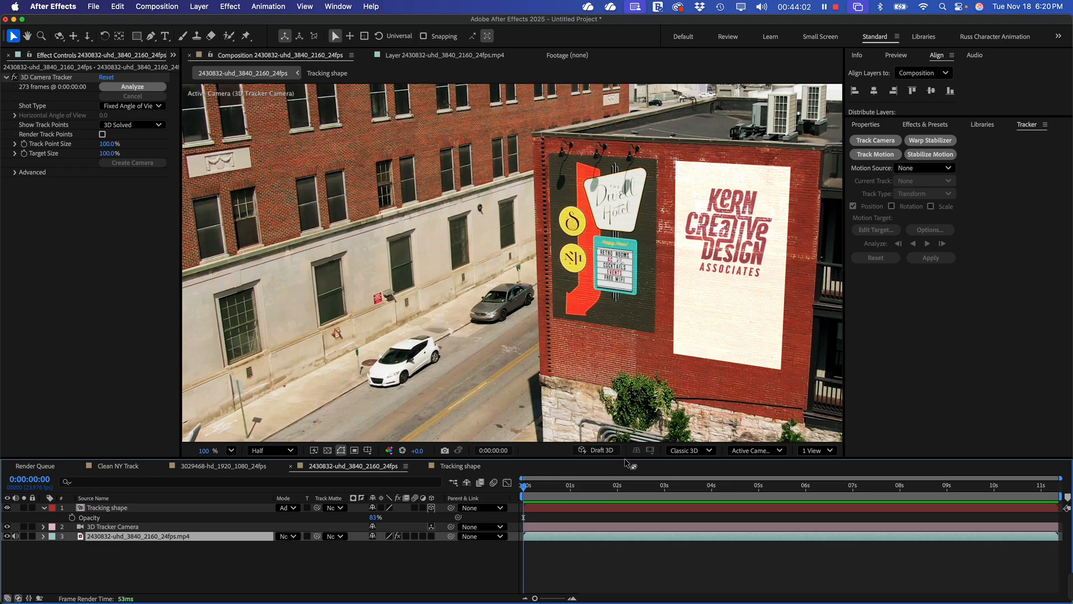
# - Enlarge the composition viewer by shrinking the timeline area and frame the blended logo sign on the brick wall
pyautogui.moveTo(625, 457); pyautogui.dragTo(626, 490)
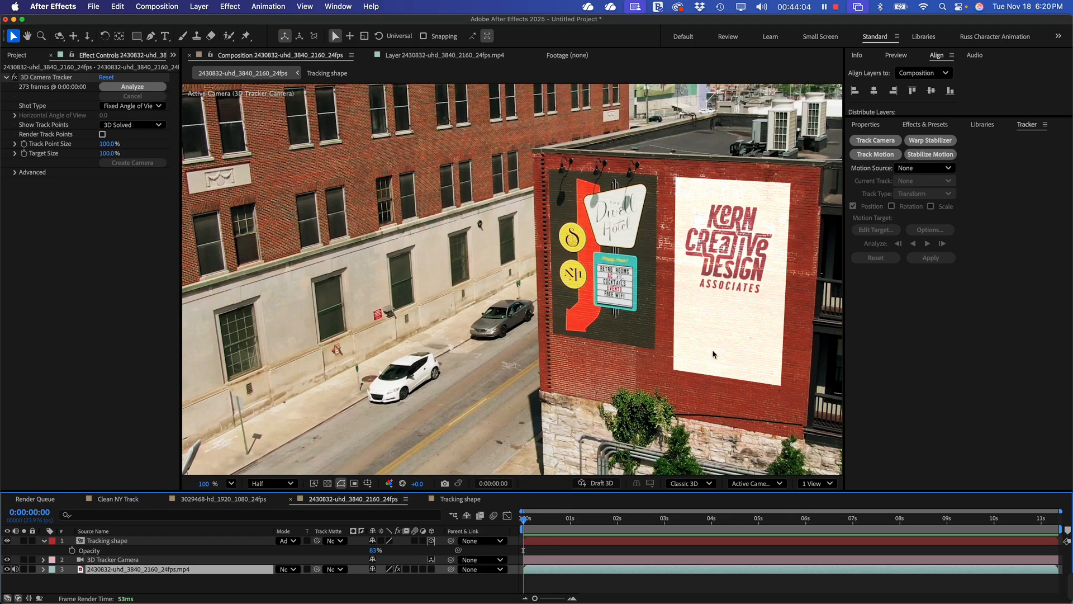
pyautogui.hscroll(5, 704, 358)
pyautogui.scroll(2, 704, 358)
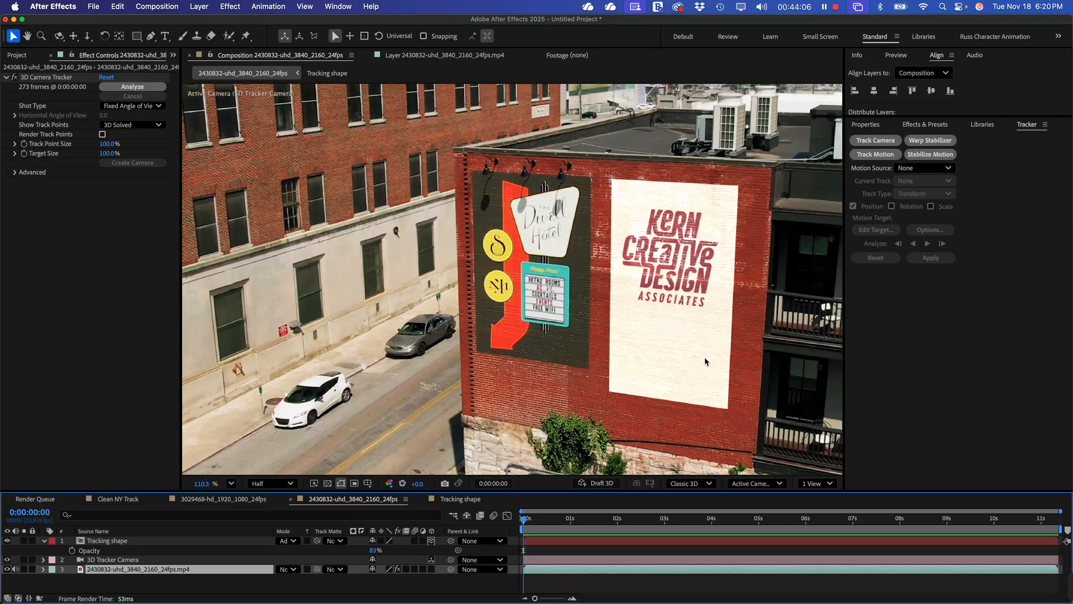
# - Create a new composition from the 2818567-uhd_3840_2160_24fps.mp4 footage in the project
pyautogui.click(44, 254)
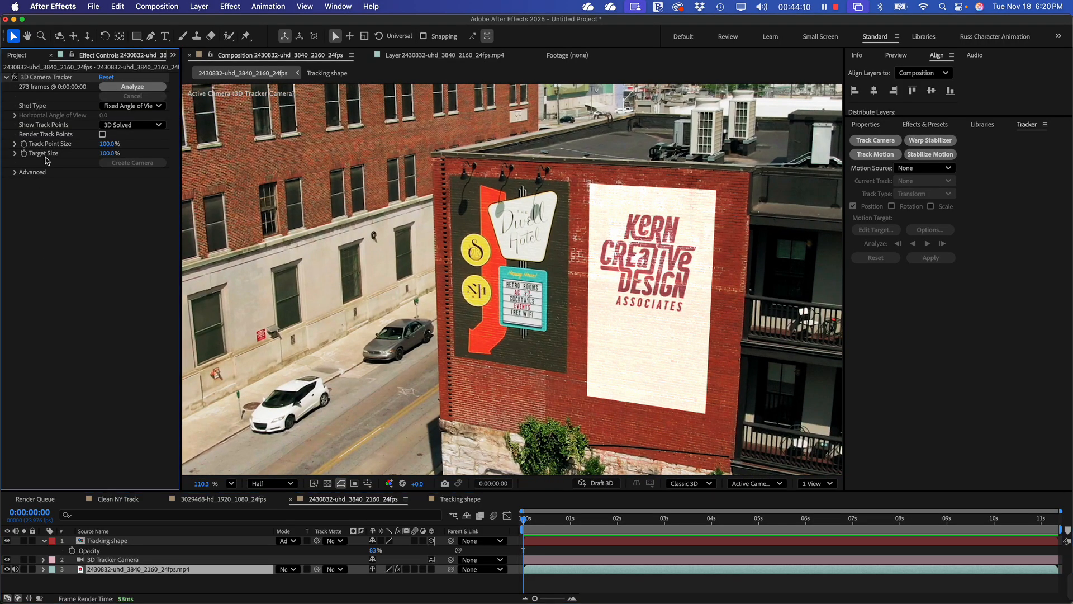
pyautogui.click(21, 57)
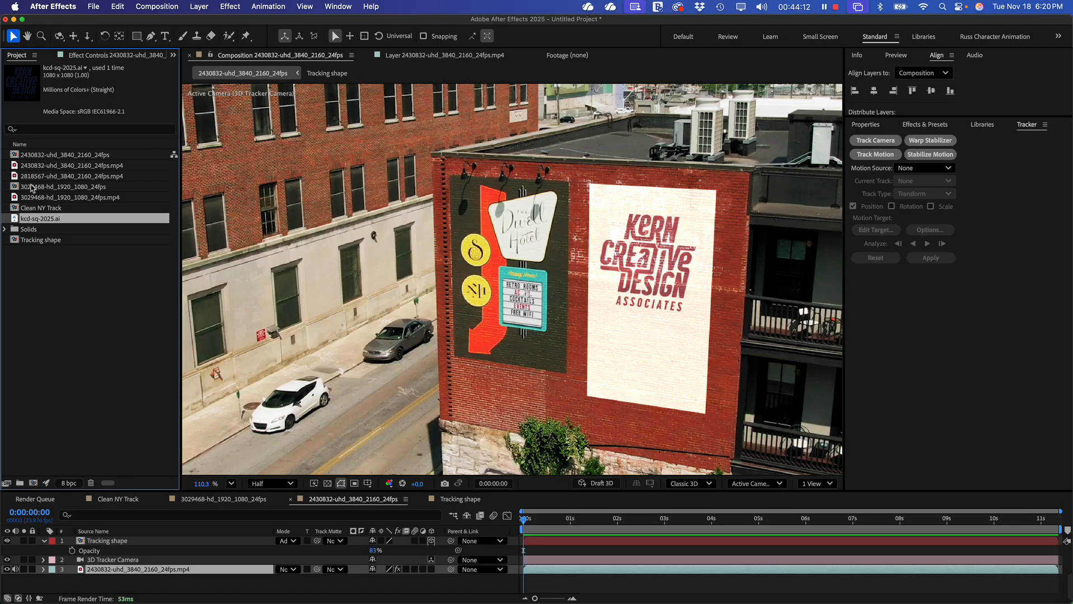
pyautogui.click(45, 166)
pyautogui.click(40, 177)
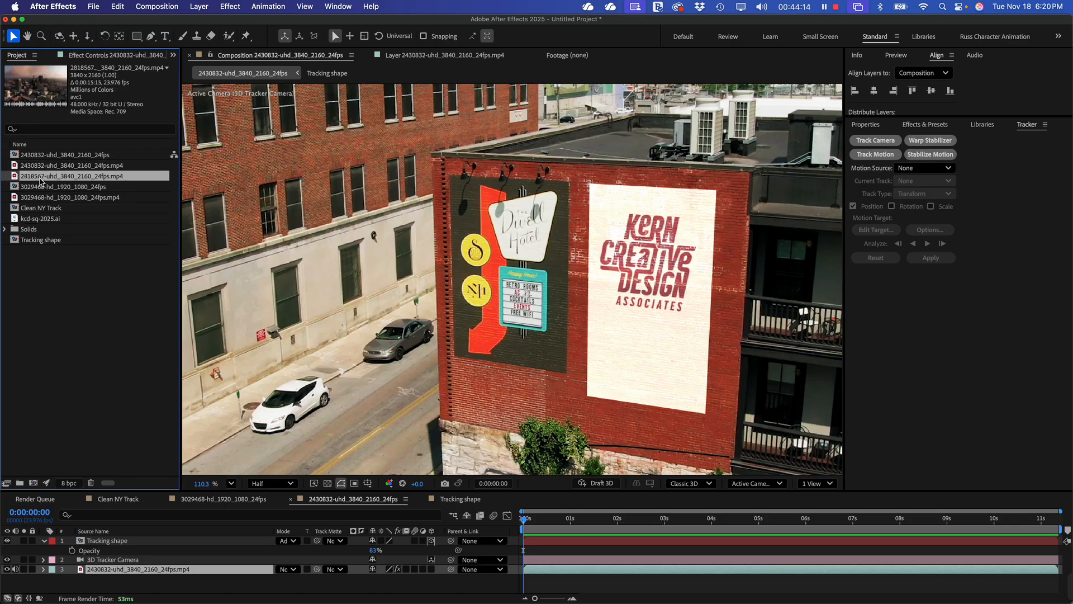
pyautogui.rightClick(40, 180)
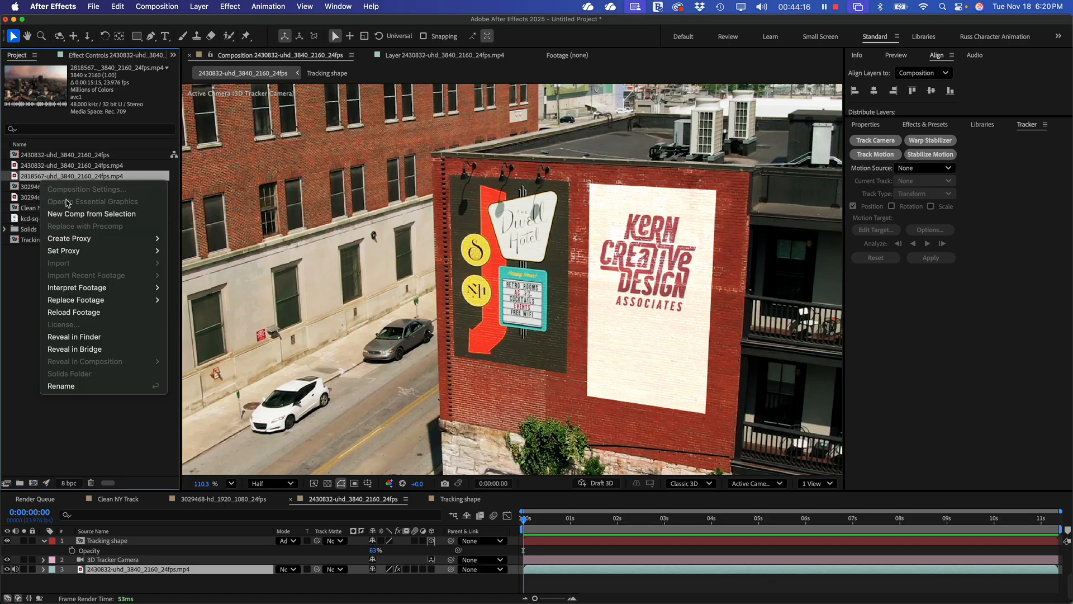
pyautogui.click(85, 214)
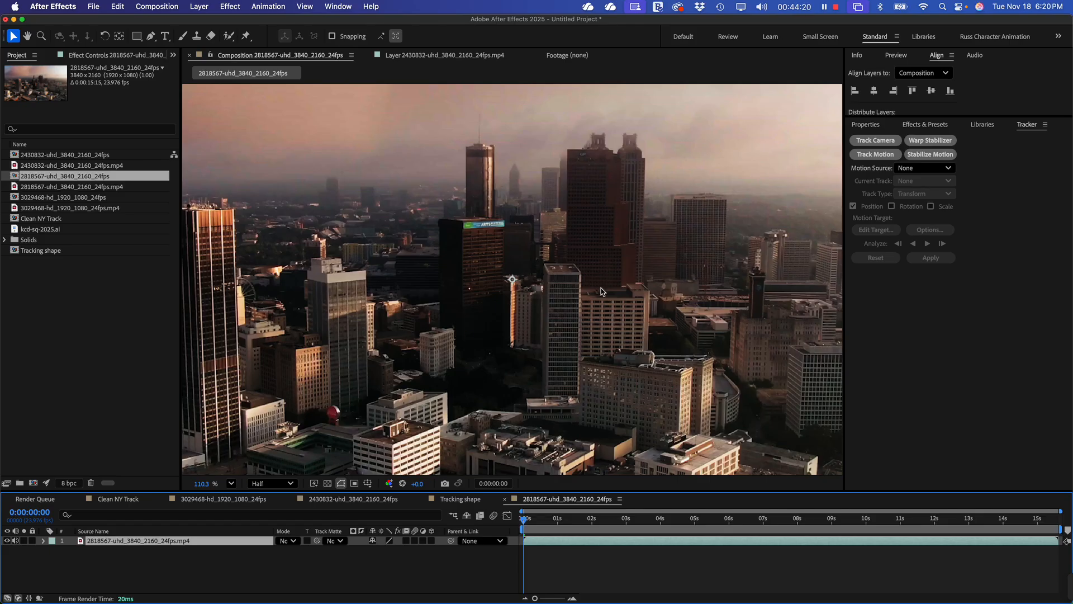
# - Fit the whole city skyline frame in view and run Track Camera on the 2818567-uhd_3840_2160_24fps.mp4 layer
pyautogui.scroll(-5, 576, 308)
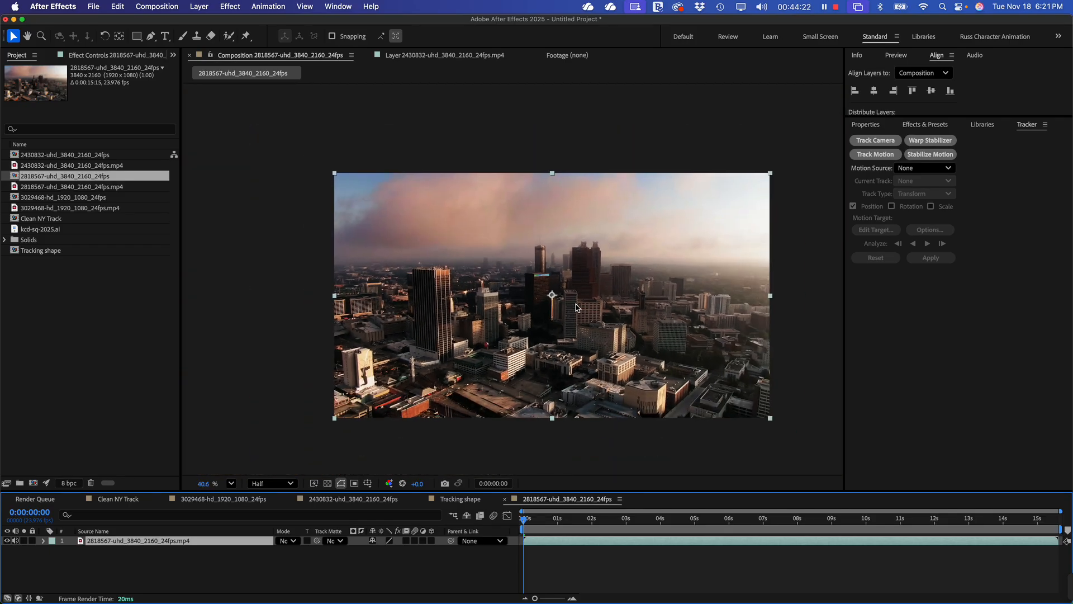
pyautogui.scroll(2, 575, 308)
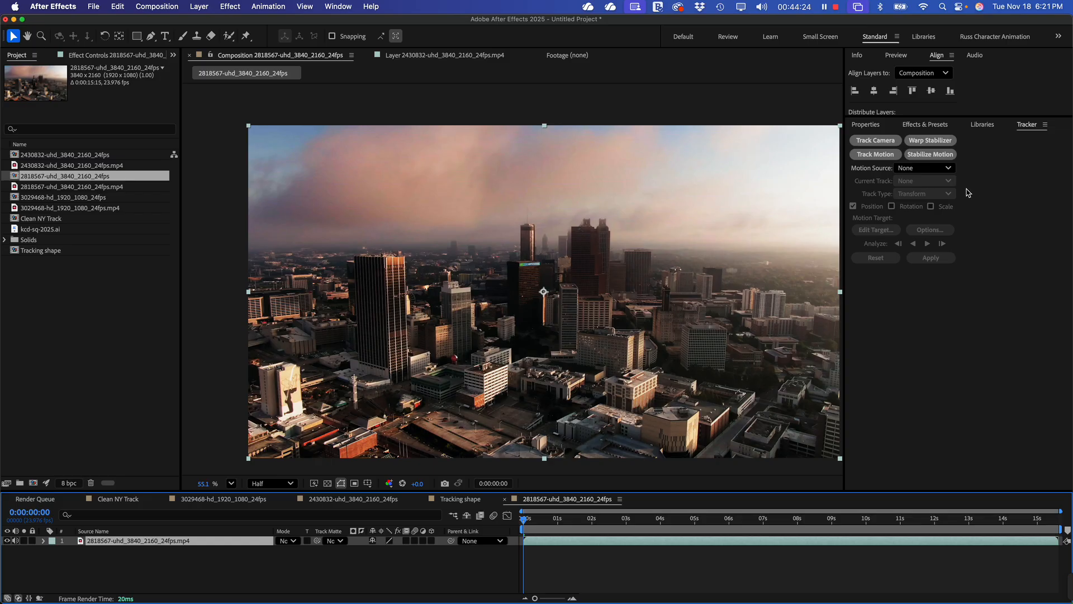
pyautogui.click(885, 140)
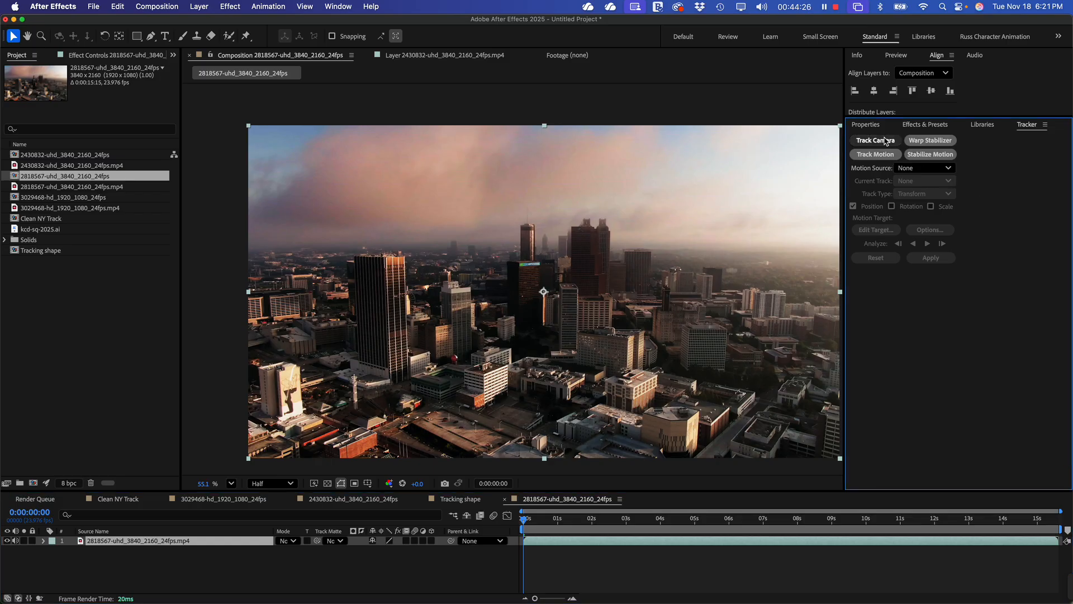
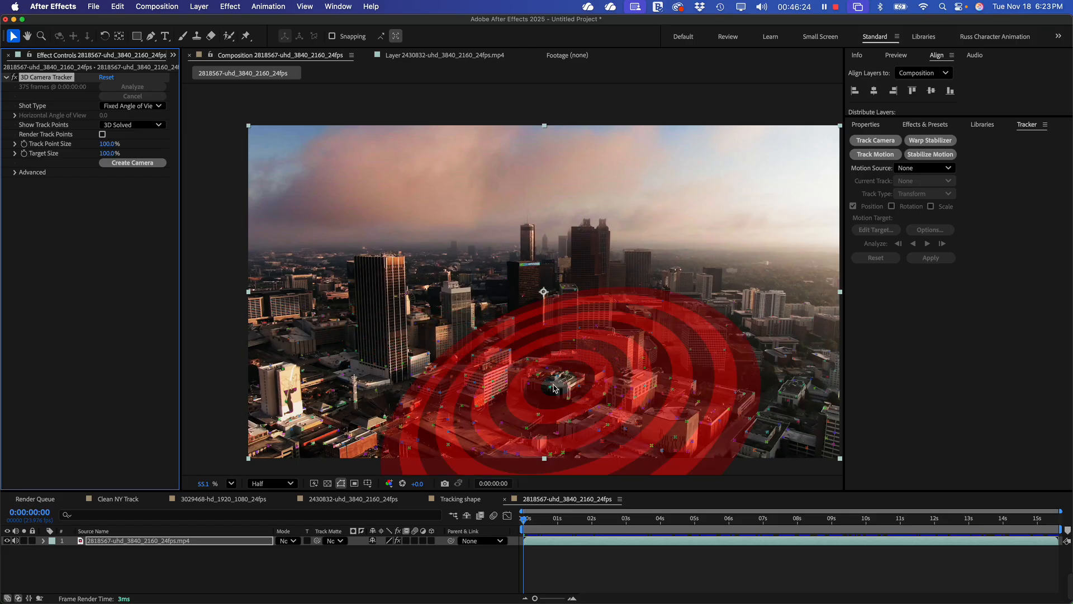
# - Try the Specify Angle of View shot type in the 3D Camera Tracker and restore Fixed Angle of View
pyautogui.scroll(2, 553, 389)
pyautogui.scroll(-4, 562, 442)
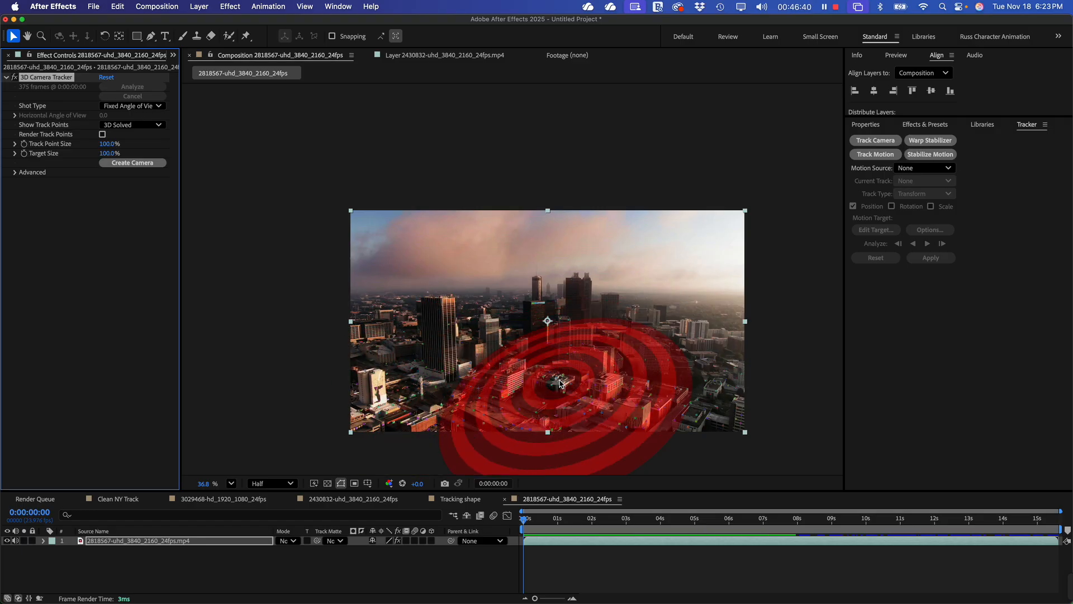
pyautogui.click(596, 408)
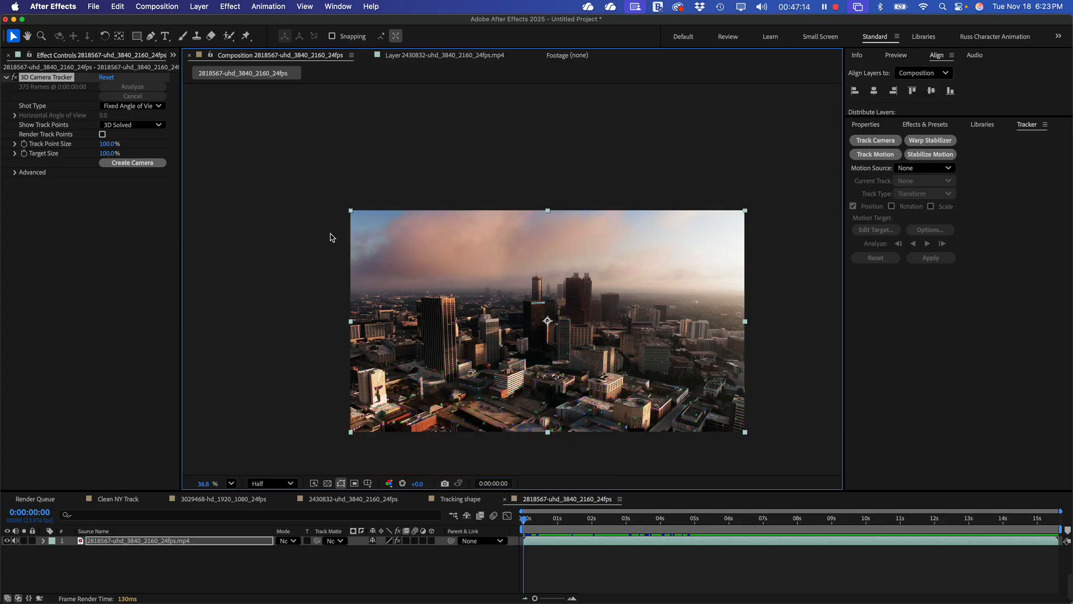
pyautogui.click(143, 106)
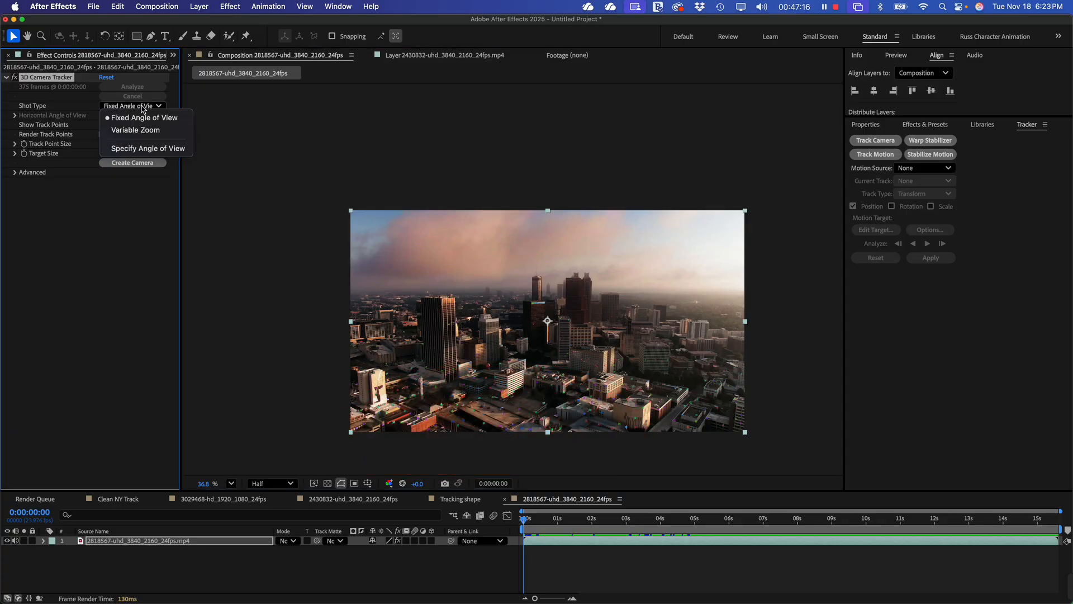
pyautogui.click(148, 149)
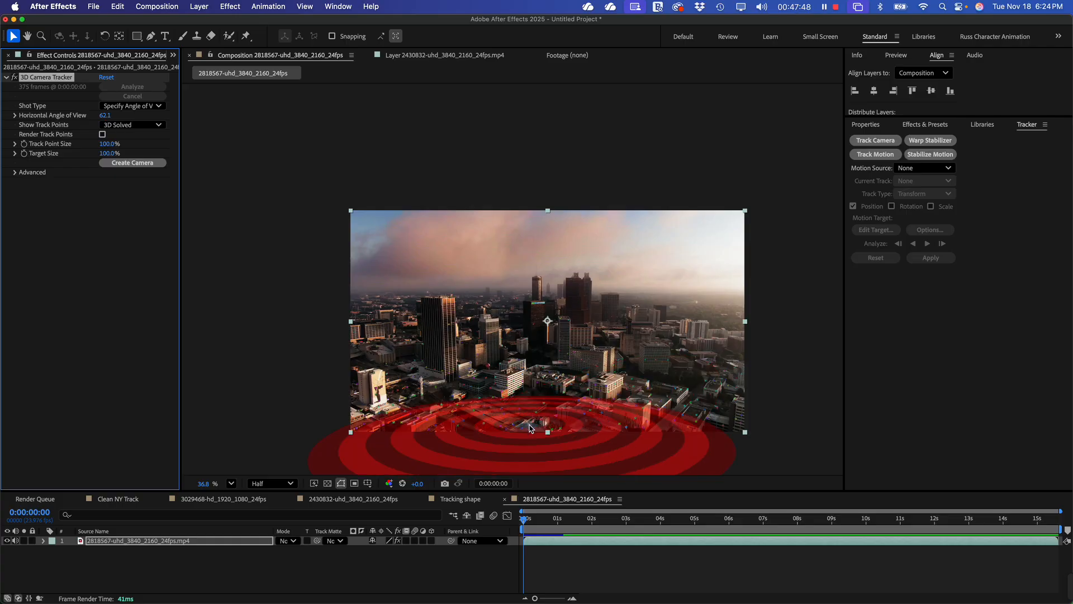
pyautogui.click(532, 428)
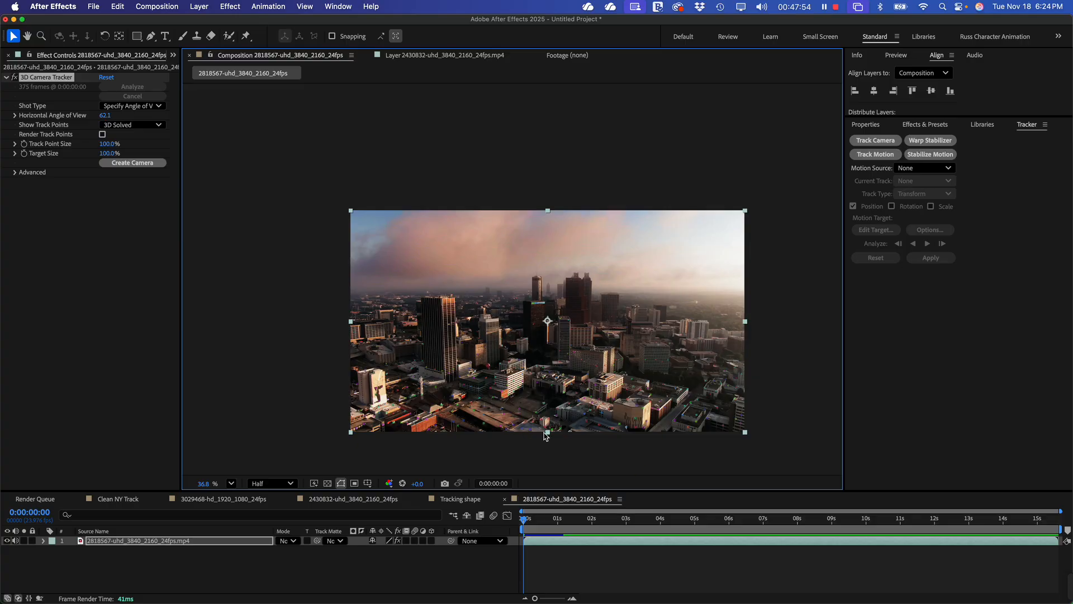
pyautogui.click(137, 106)
pyautogui.click(137, 119)
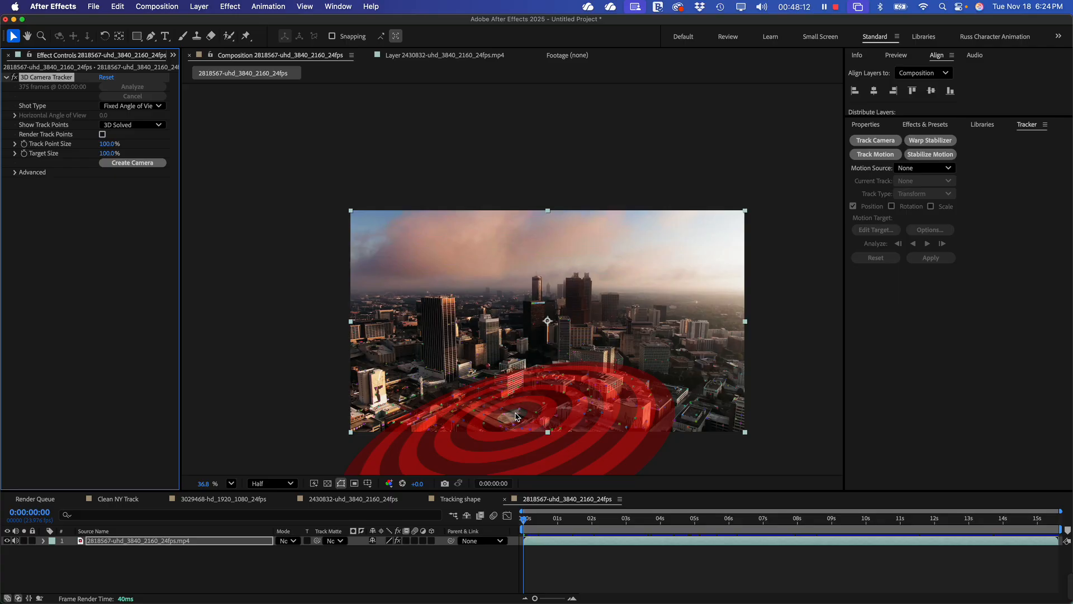
# - Create a null and camera from the track points on the ground in the lower part of the city footage
pyautogui.click(515, 416)
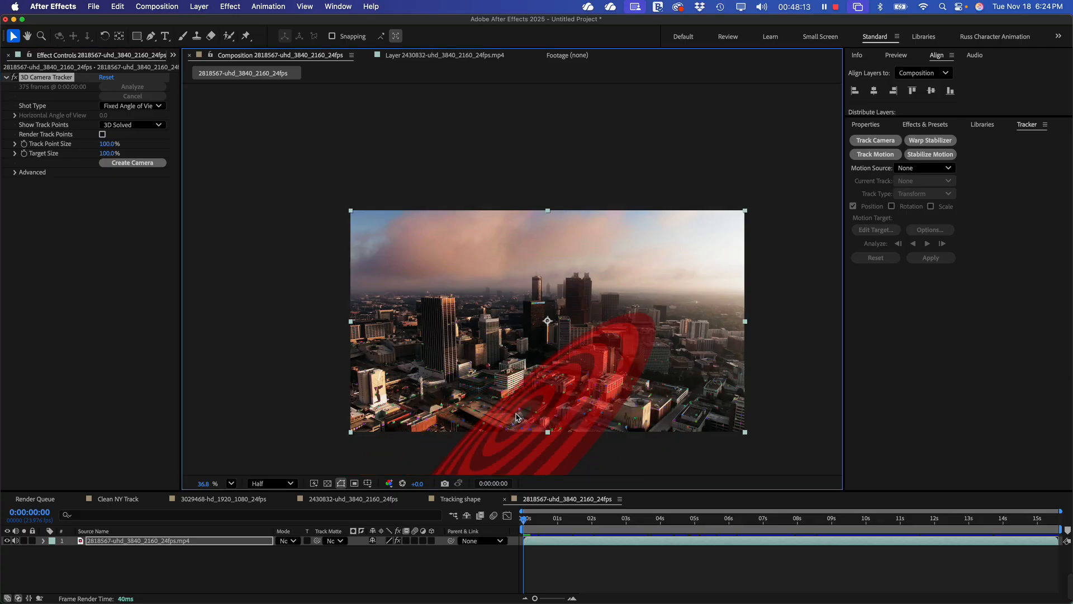
pyautogui.click(485, 419)
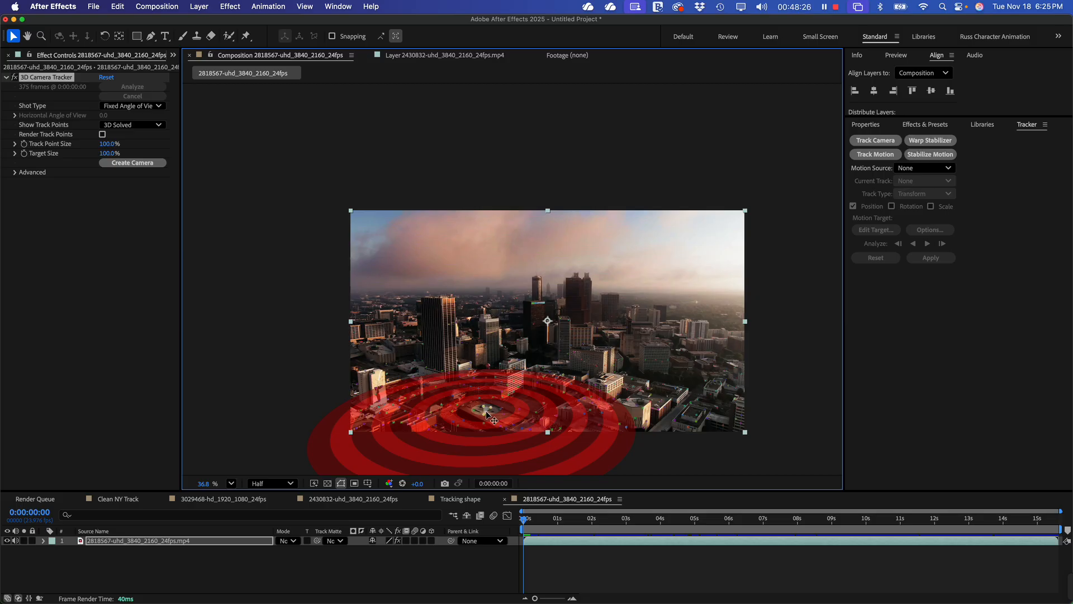
pyautogui.rightClick(487, 415)
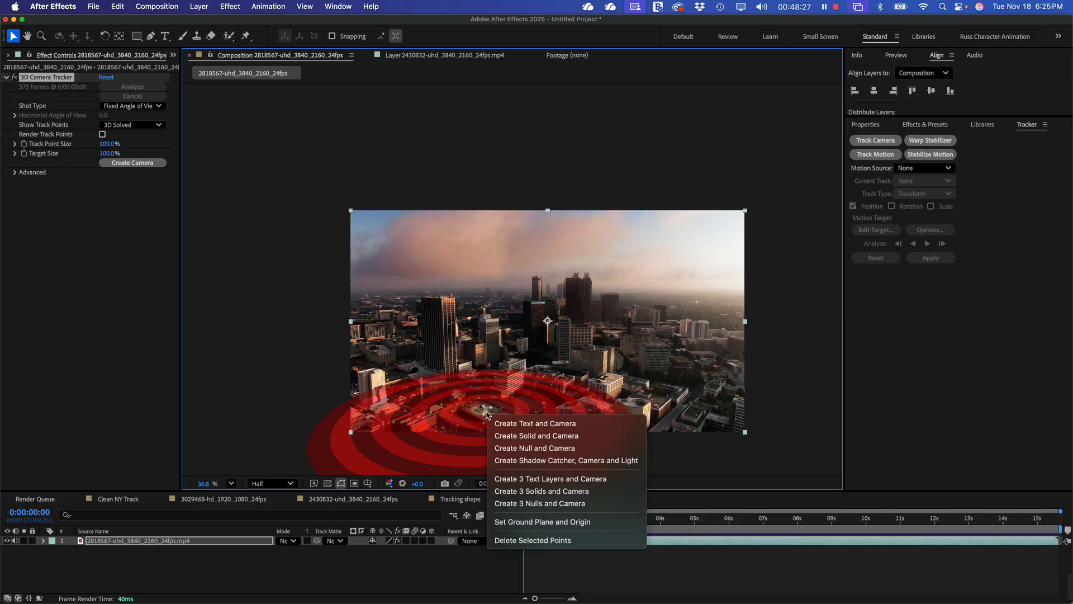
pyautogui.click(526, 448)
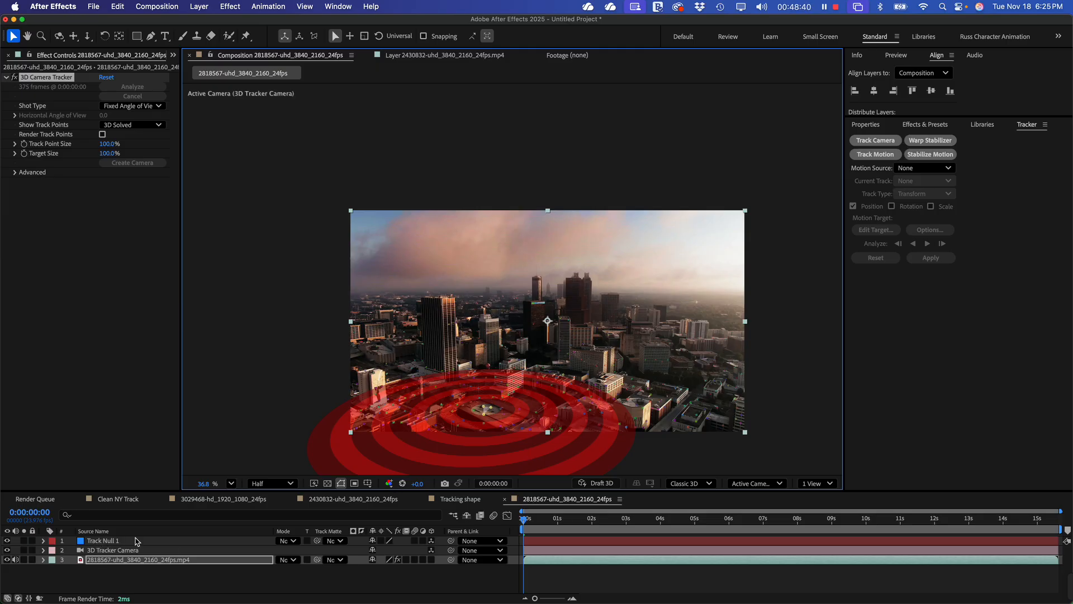
# - Add a text layer reading CITY over the middle of the skyline
pyautogui.click(140, 578)
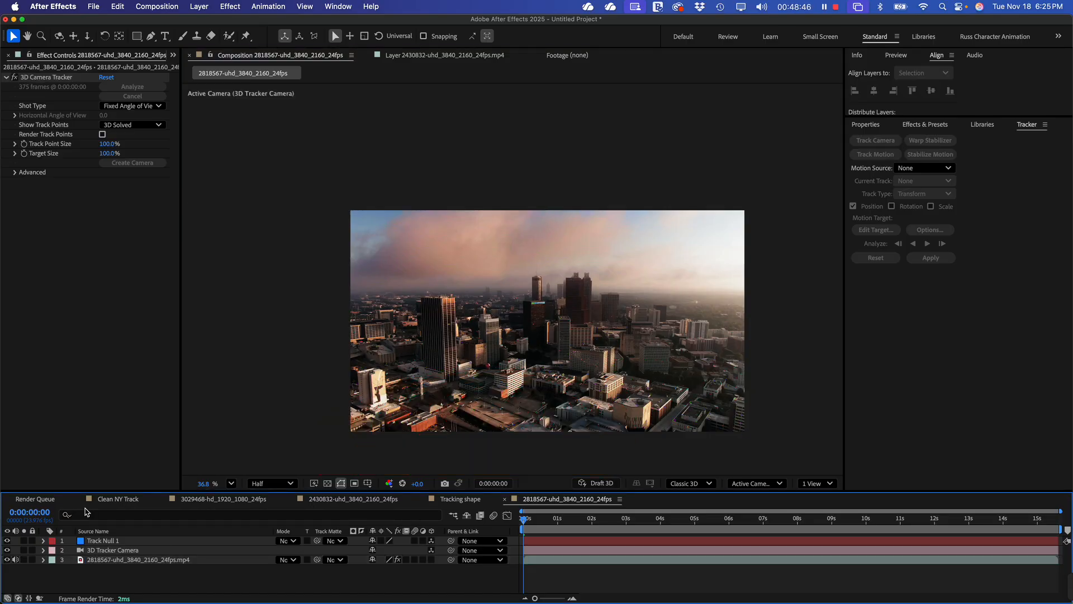
pyautogui.click(166, 36)
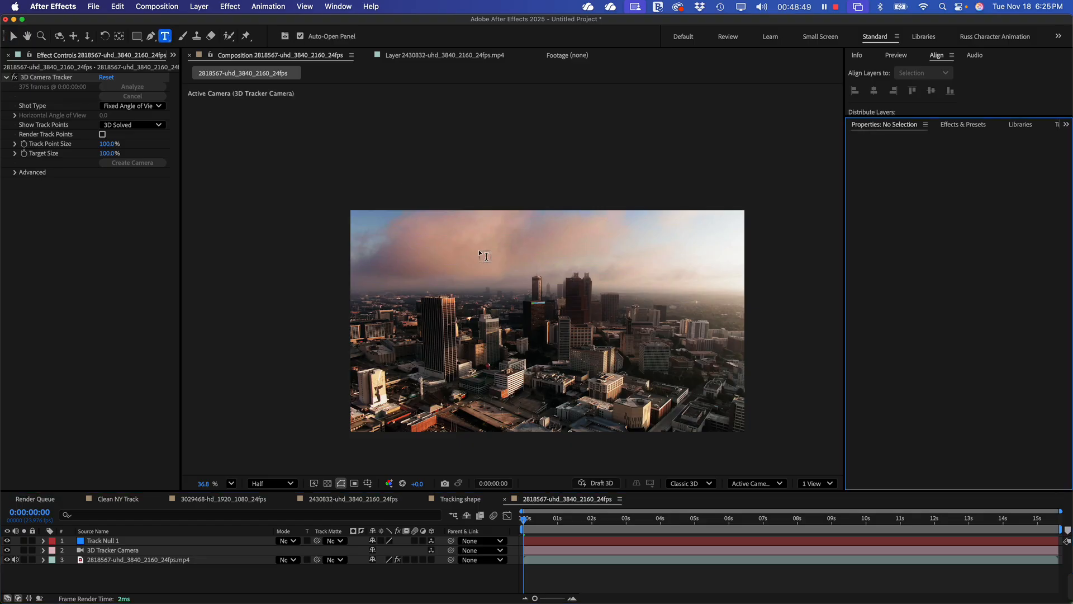
pyautogui.click(528, 331)
pyautogui.write('C')
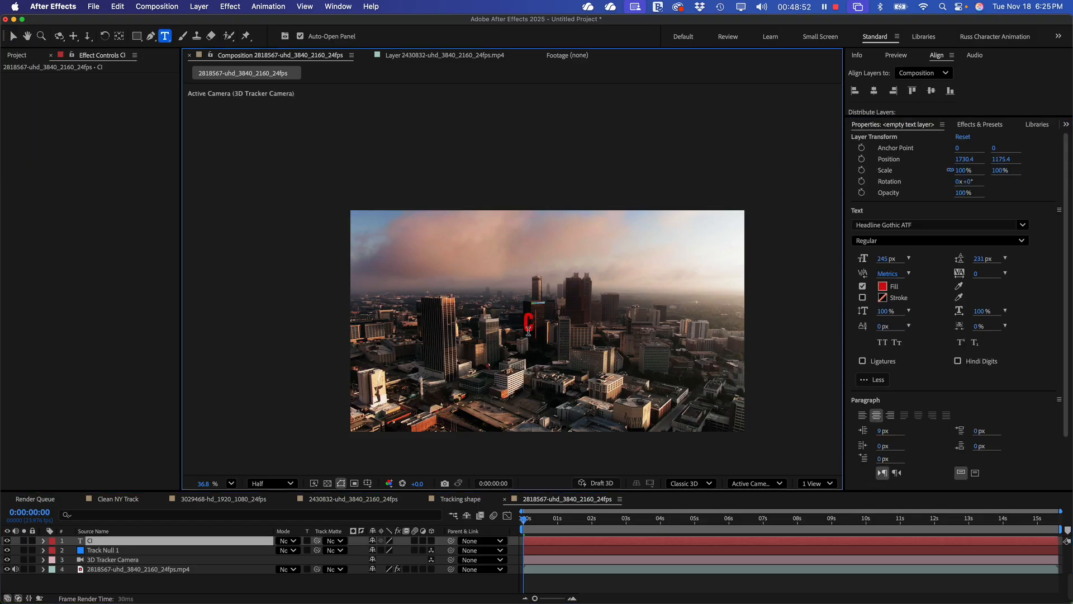
pyautogui.write('ITYY')
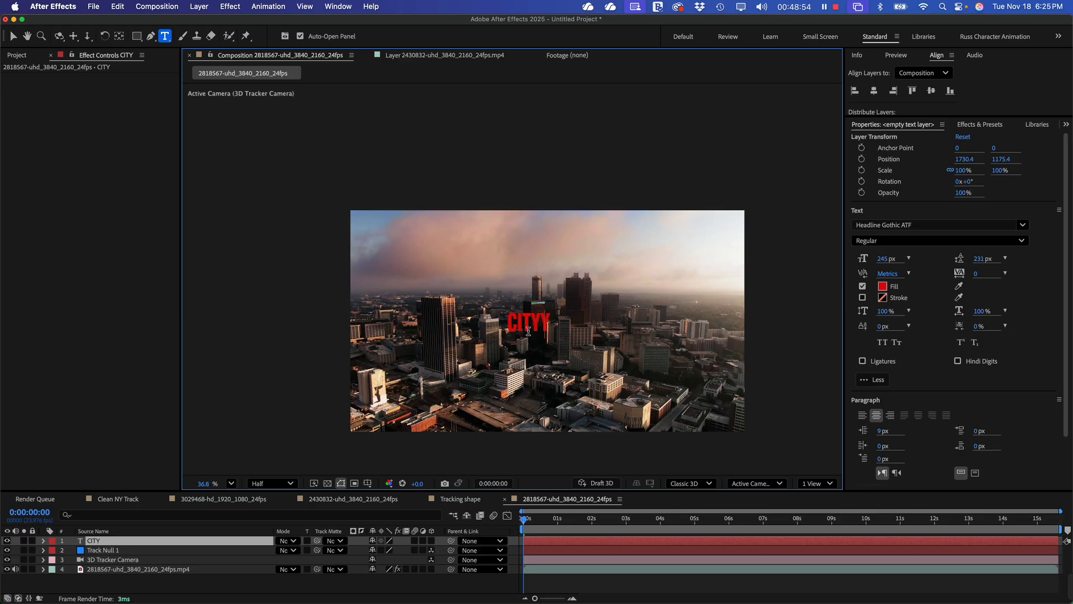
pyautogui.press('BackSpace')
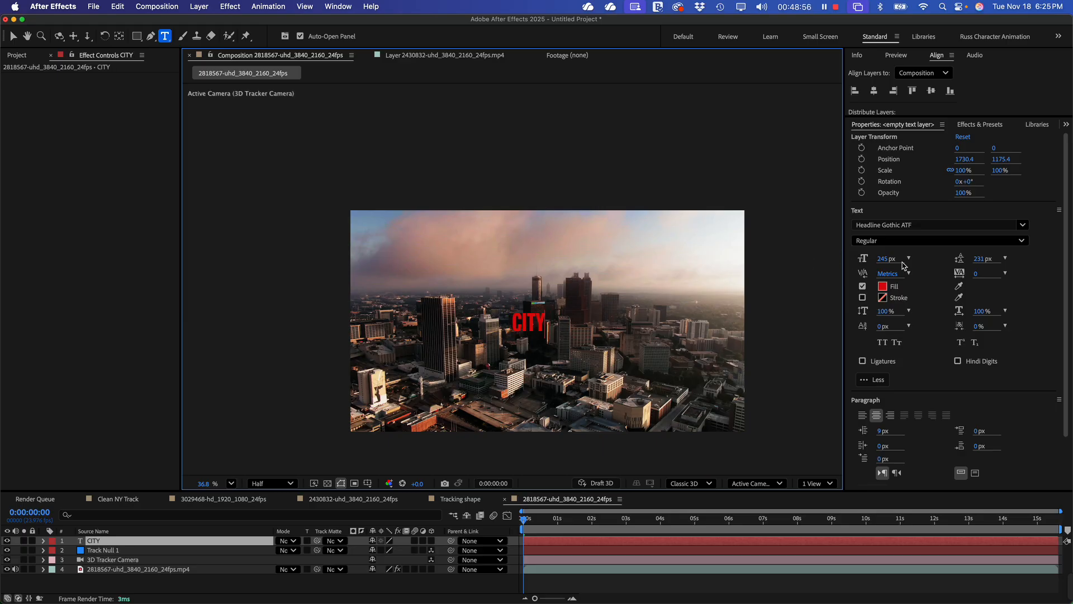
# - Set the CITY text's font size to about 934 px and move it down over the buildings to about 2057, 1649
pyautogui.moveTo(884, 261); pyautogui.dragTo(1072, 267)
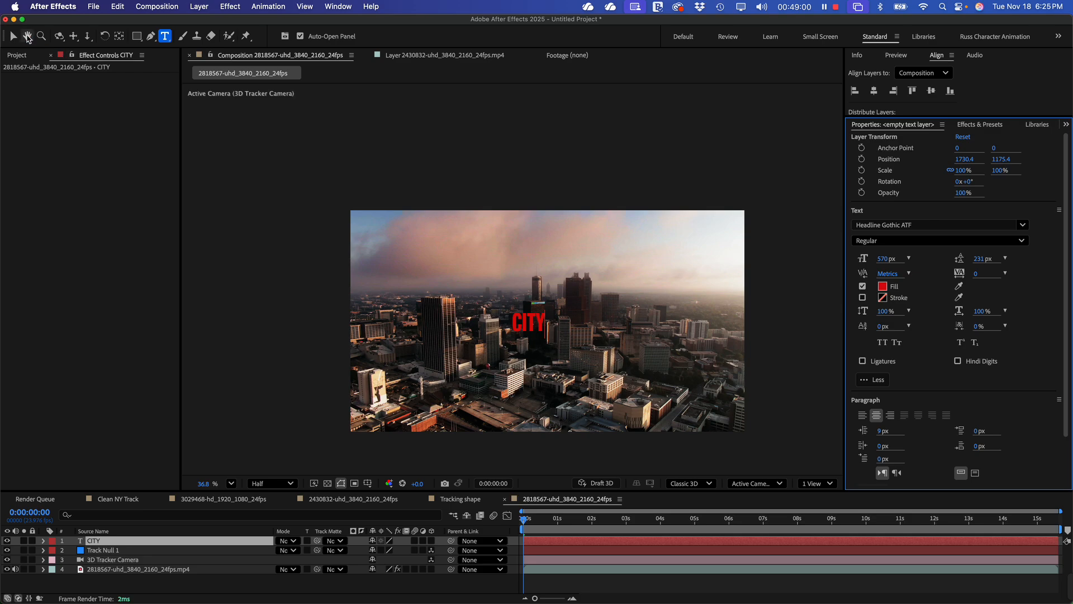
pyautogui.click(13, 36)
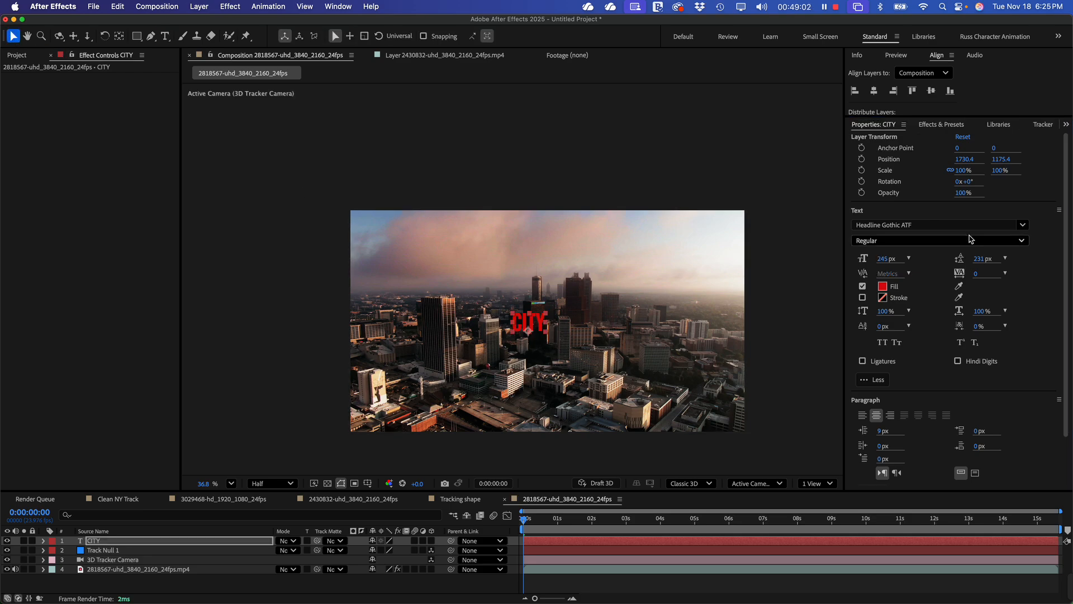
pyautogui.moveTo(884, 261); pyautogui.dragTo(1070, 252)
pyautogui.moveTo(887, 261); pyautogui.dragTo(1069, 256)
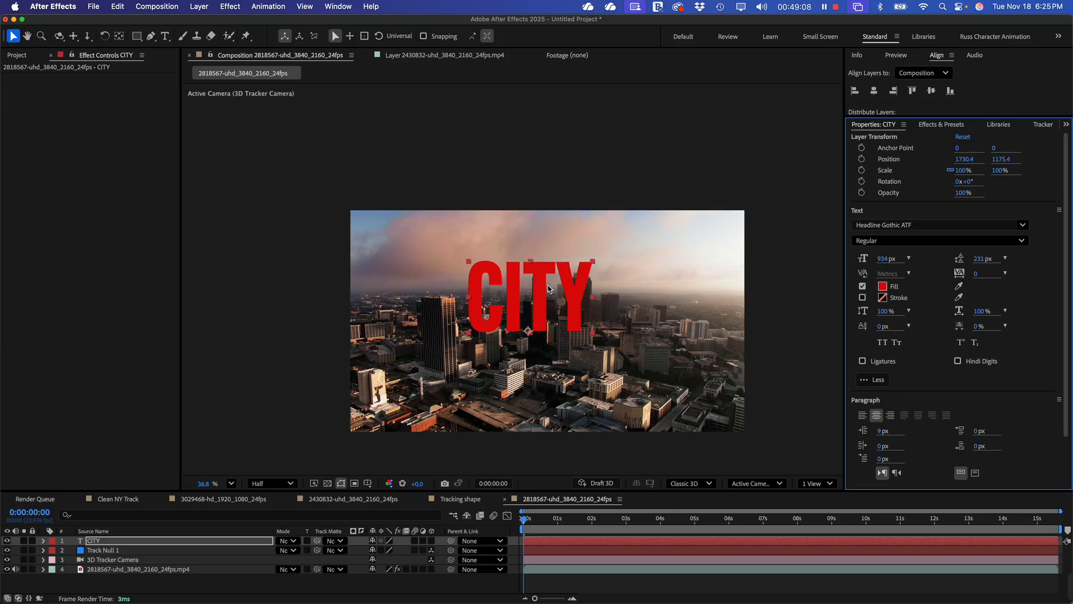
pyautogui.moveTo(543, 296); pyautogui.dragTo(579, 346)
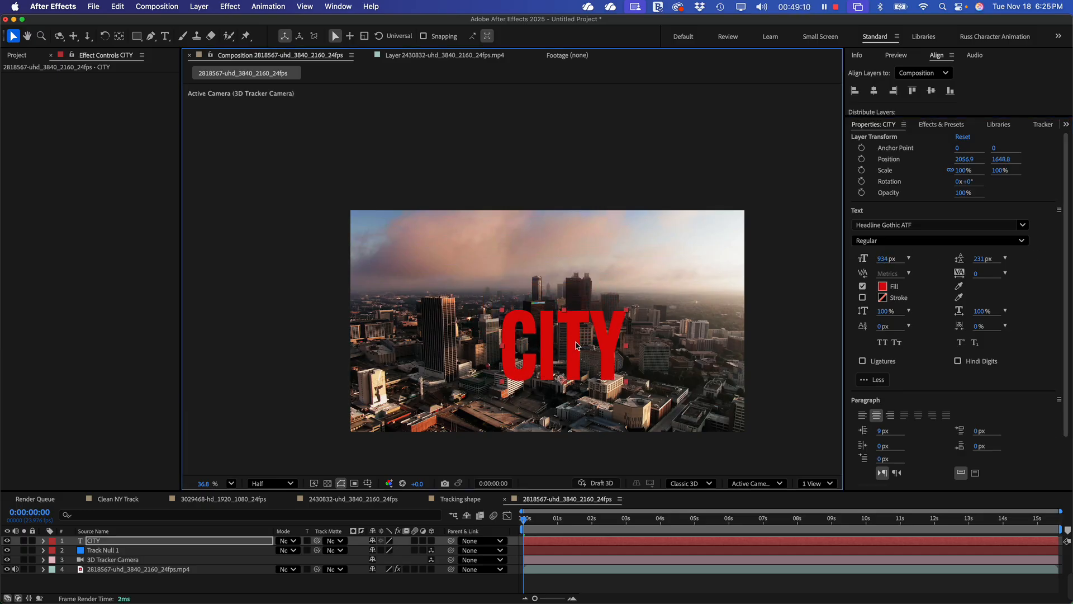
# - Make the CITY layer 3D and rotate it to an orientation of about 16.7°, 26.6°, 359.6°
pyautogui.click(432, 540)
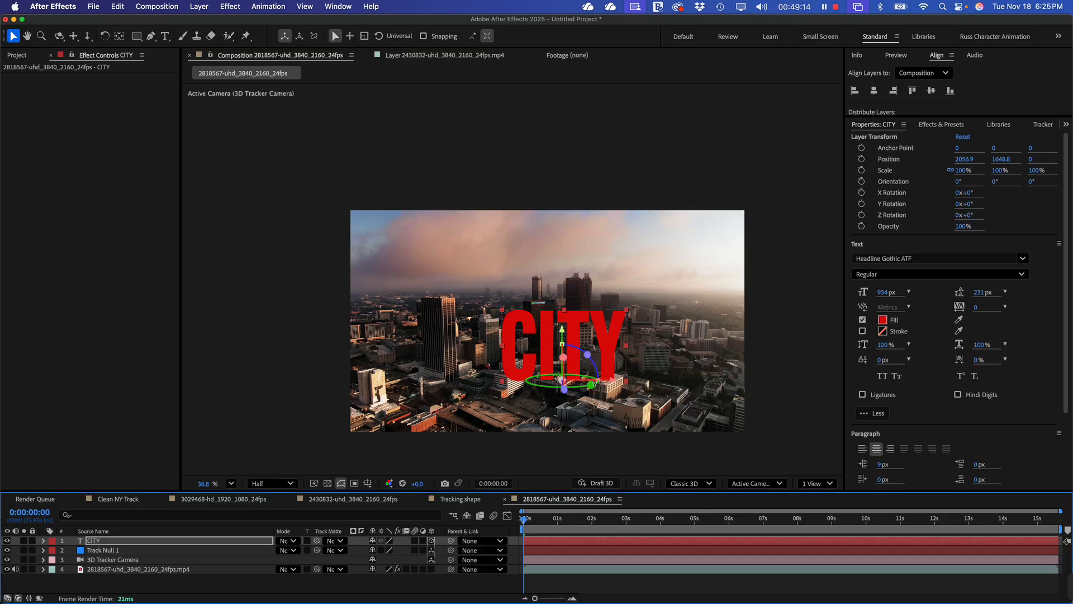
pyautogui.moveTo(560, 380); pyautogui.dragTo(587, 395)
pyautogui.scroll(4, 587, 394)
pyautogui.scroll(-3, 588, 374)
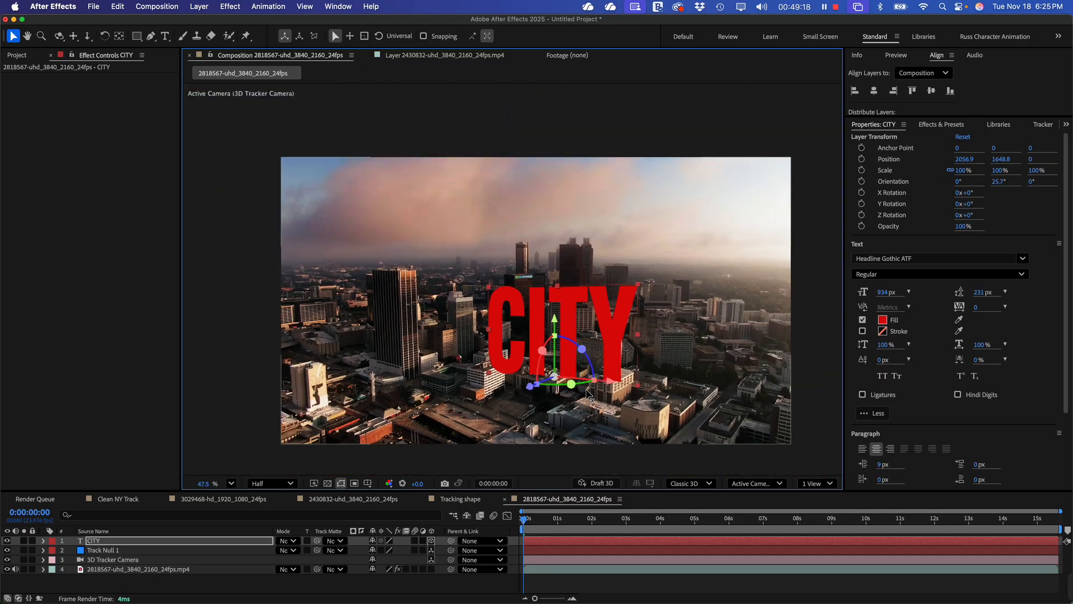
pyautogui.scroll(1, 588, 353)
pyautogui.moveTo(579, 348); pyautogui.dragTo(554, 379)
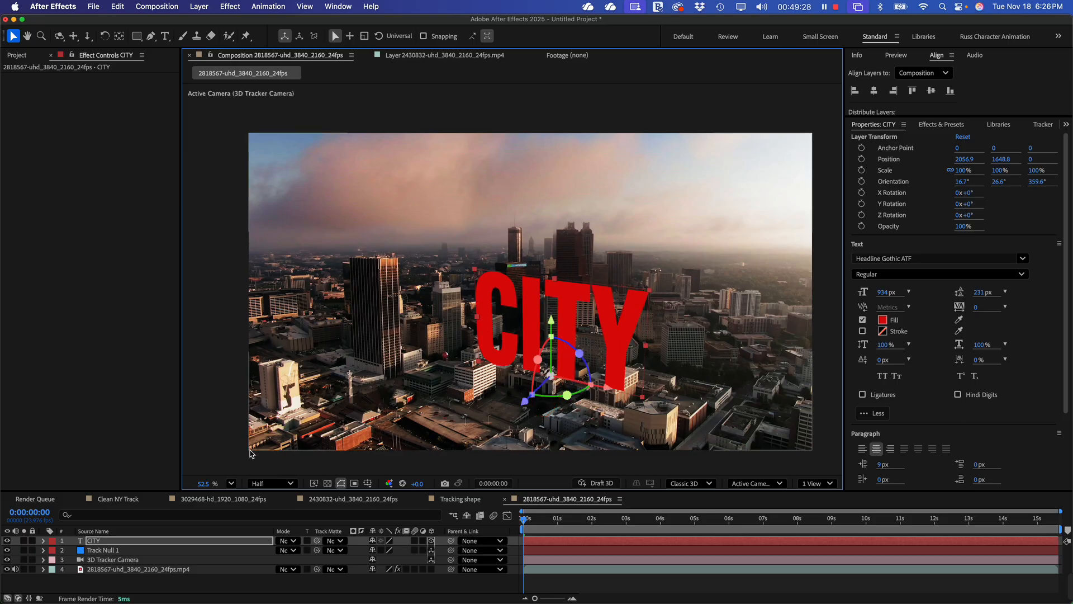
# - Copy the Position property of Track Null 1 onto the CITY text layer
pyautogui.click(88, 551)
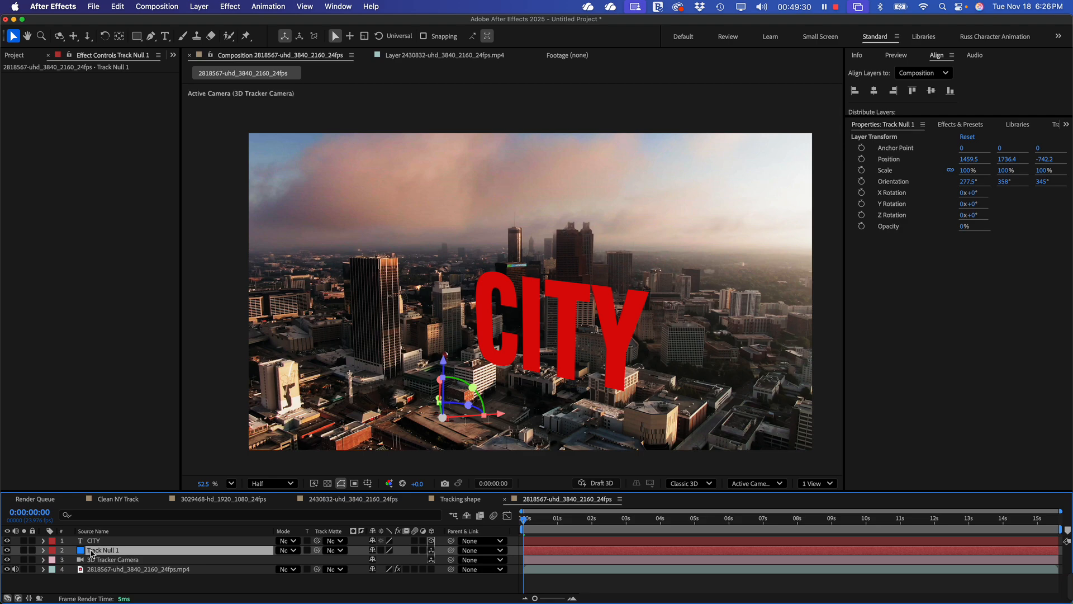
pyautogui.click(43, 551)
pyautogui.click(44, 550)
pyautogui.press('p')
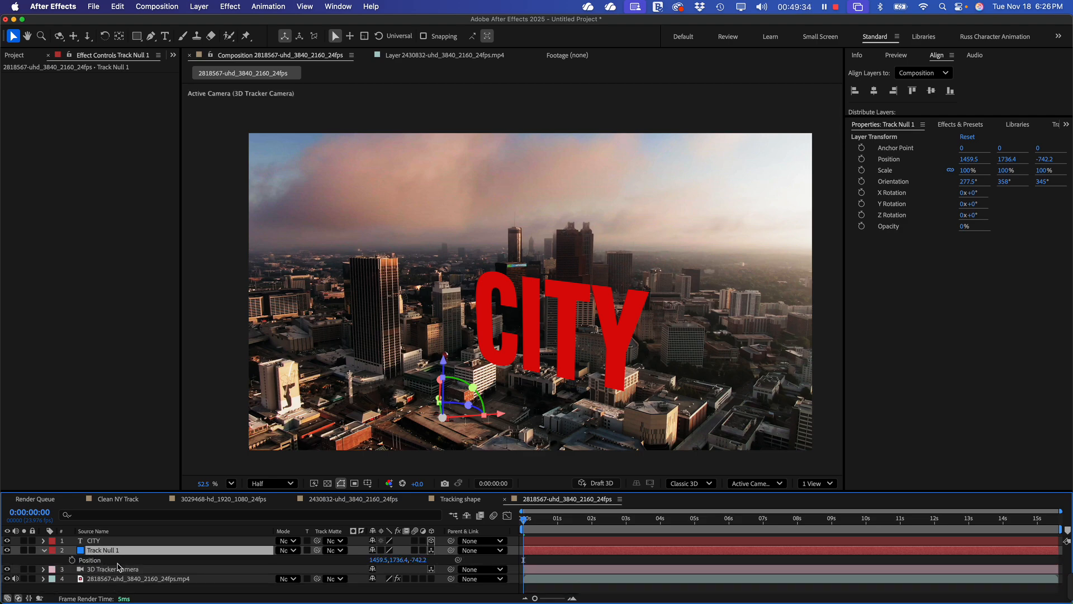
pyautogui.click(100, 561)
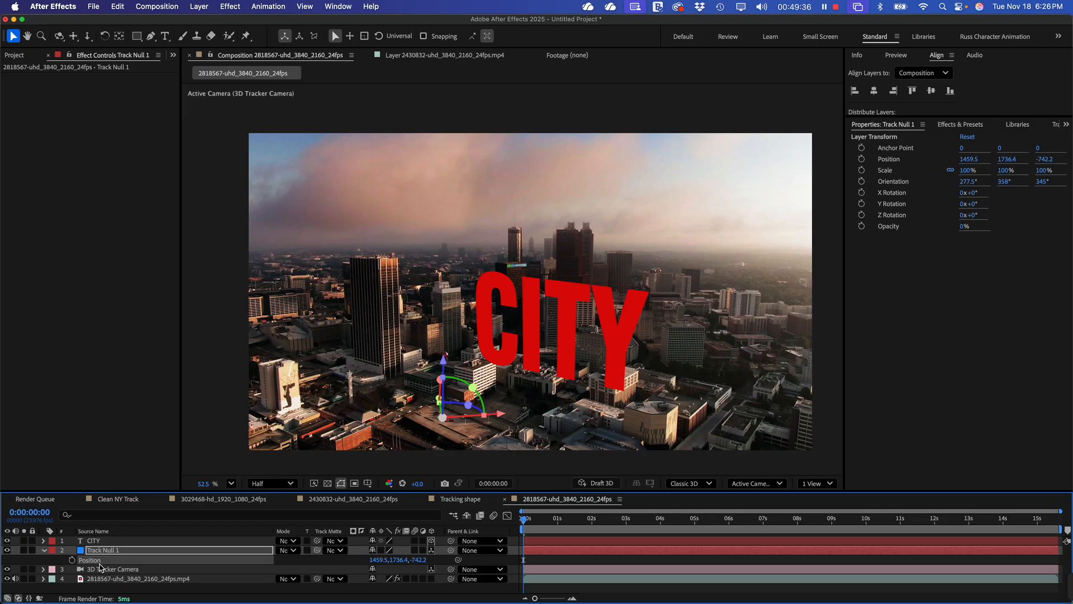
pyautogui.click(96, 540)
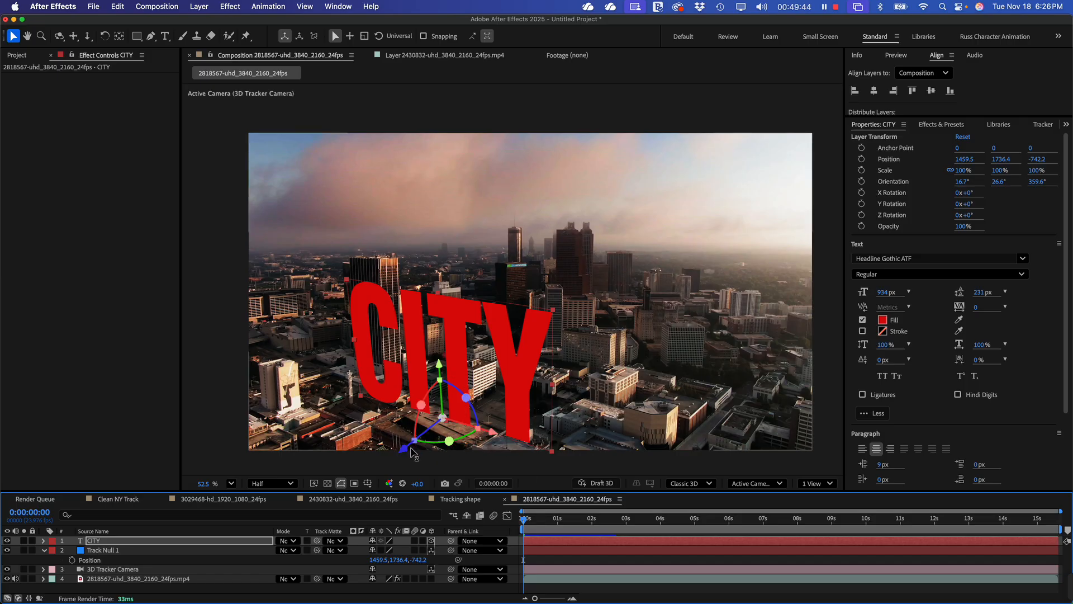
# - Move the CITY text deeper among the buildings to a position of about 1738, 1638, -193
pyautogui.moveTo(411, 452); pyautogui.dragTo(496, 476)
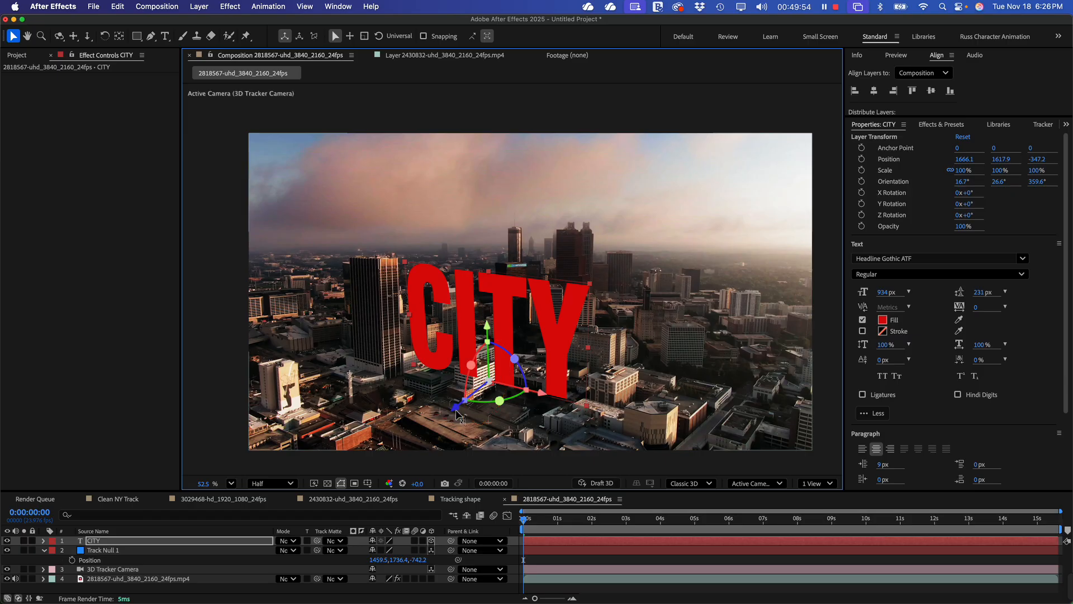
pyautogui.moveTo(456, 406); pyautogui.dragTo(480, 396)
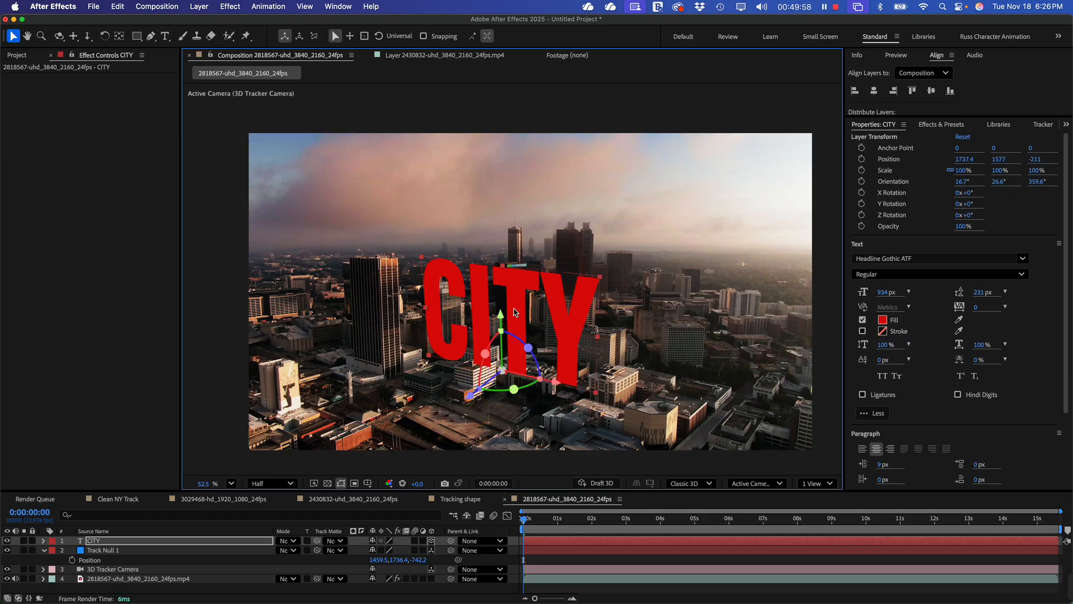
pyautogui.moveTo(503, 314); pyautogui.dragTo(505, 325)
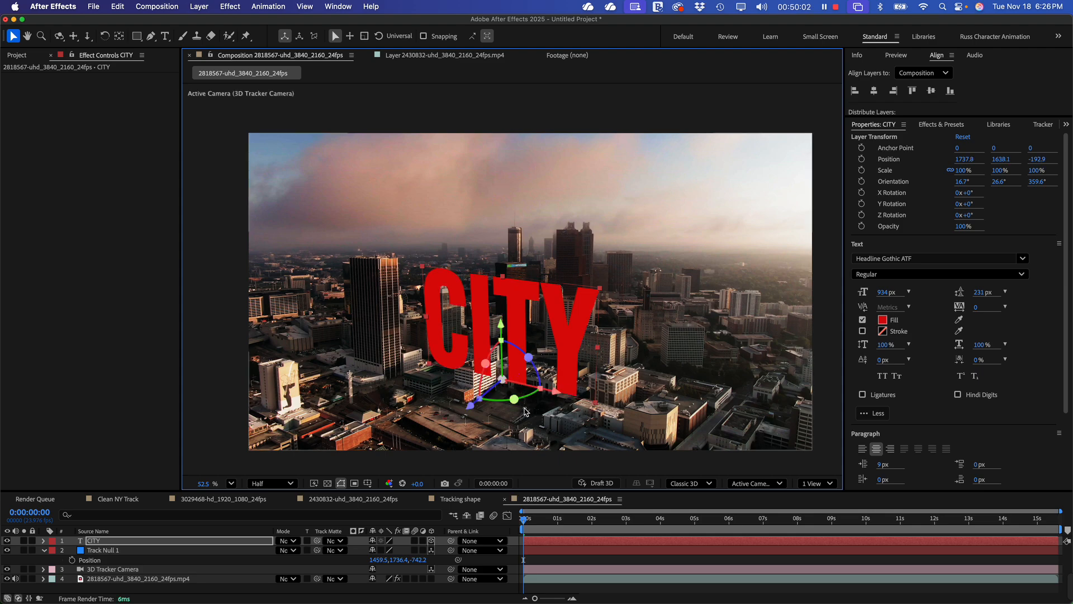
# - Play back the composition from the start to check how the CITY text tracks with the footage
pyautogui.moveTo(525, 520)
pyautogui.mouseDown()
pyautogui.moveTo(536, 520)
pyautogui.moveTo(510, 519)
pyautogui.mouseUp()
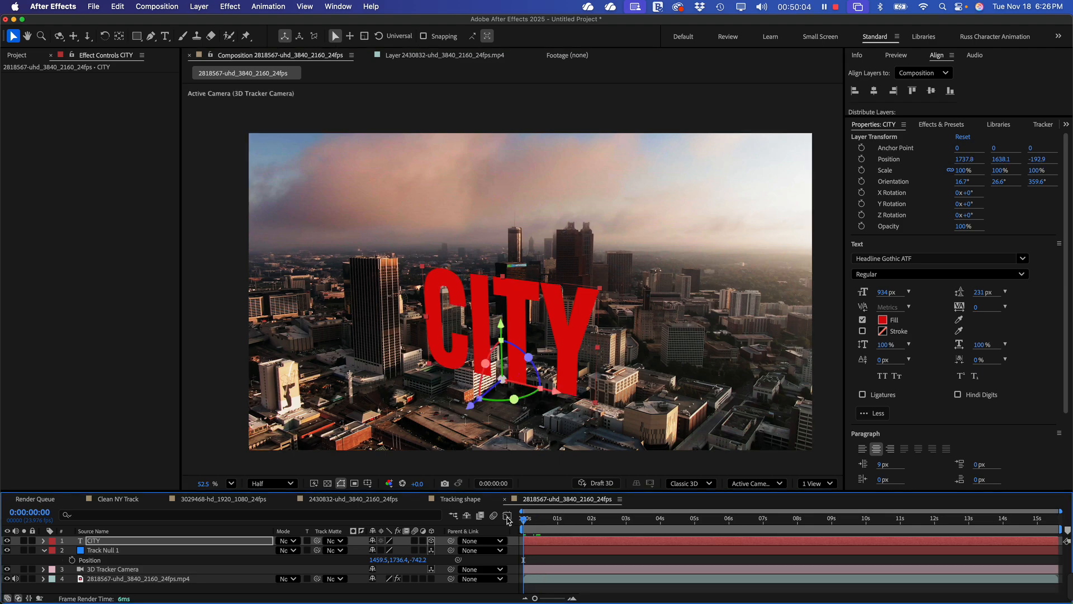
pyautogui.press('space')
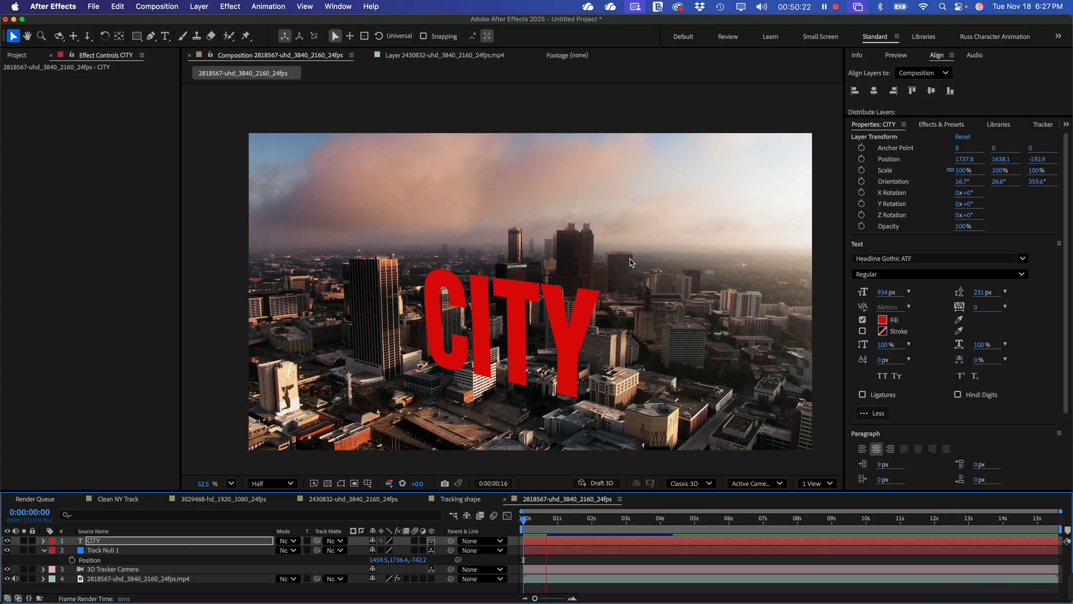
pyautogui.click(541, 366)
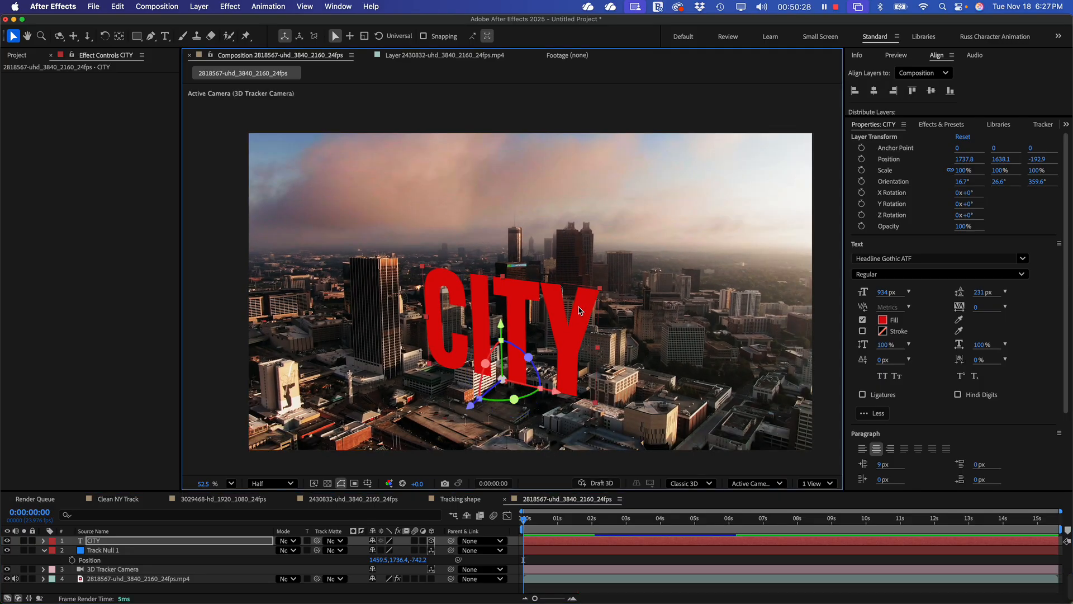
# - Replace the CITY text with GOTHAM
pyautogui.press('super+t')
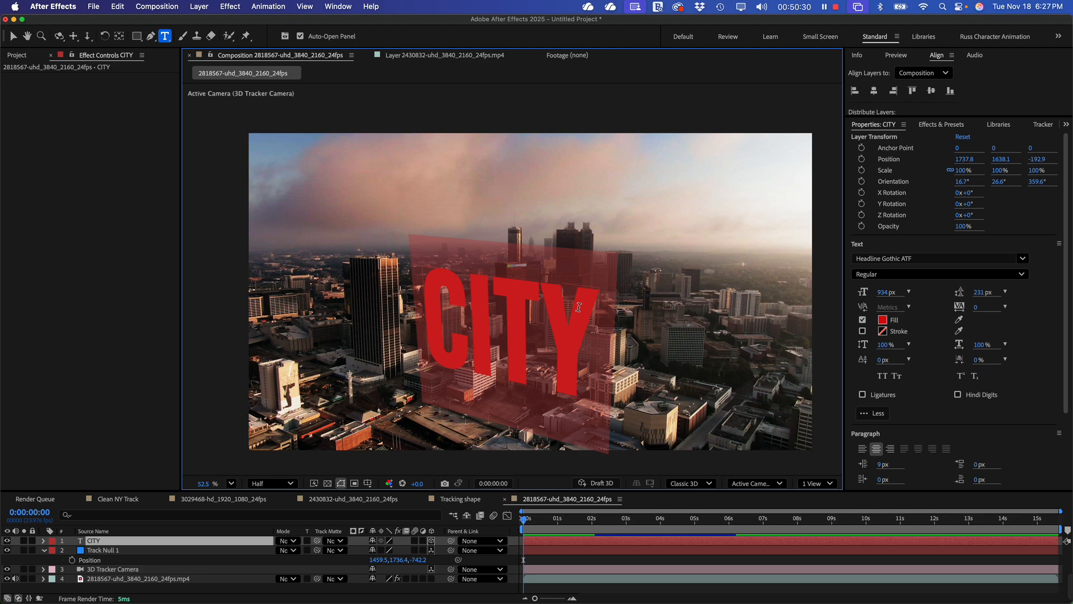
pyautogui.write('GOT')
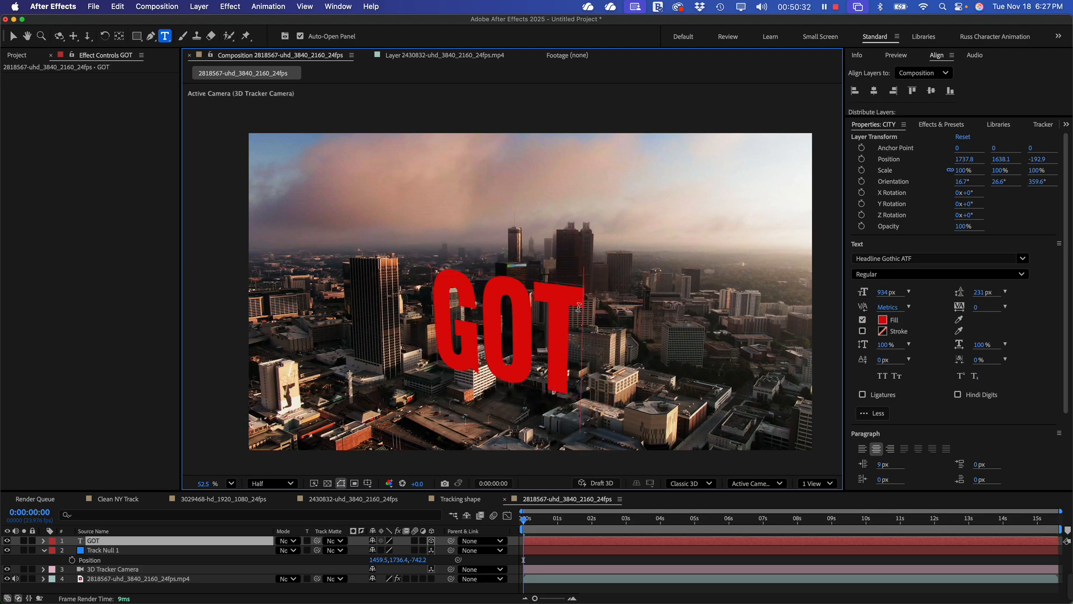
pyautogui.write('HAM')
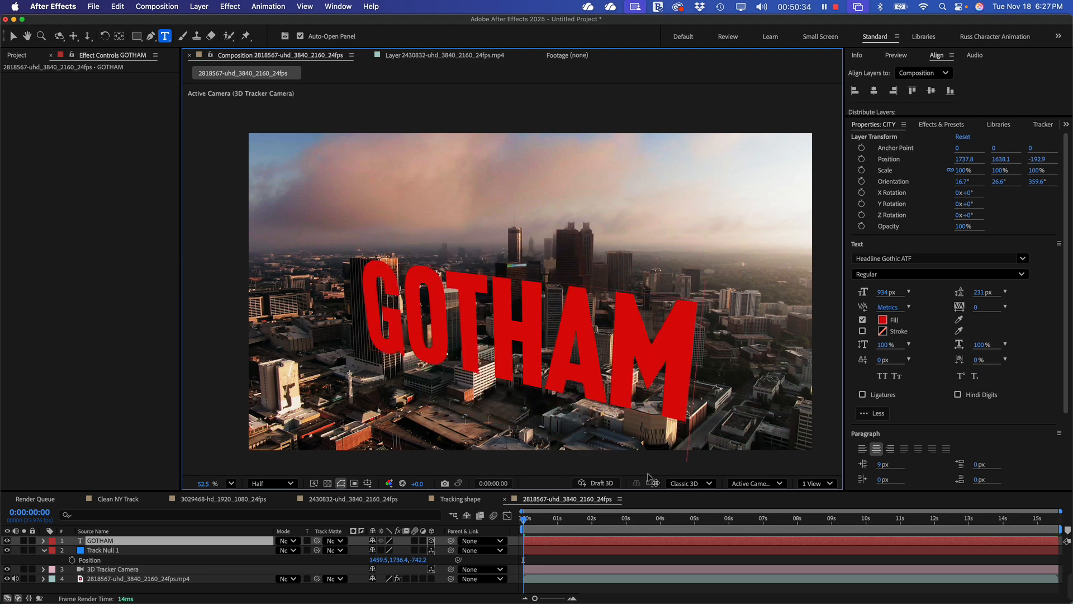
# - Play back the composition from the start and scrub through it to check how the GOTHAM text tracks
pyautogui.moveTo(532, 523); pyautogui.dragTo(518, 521)
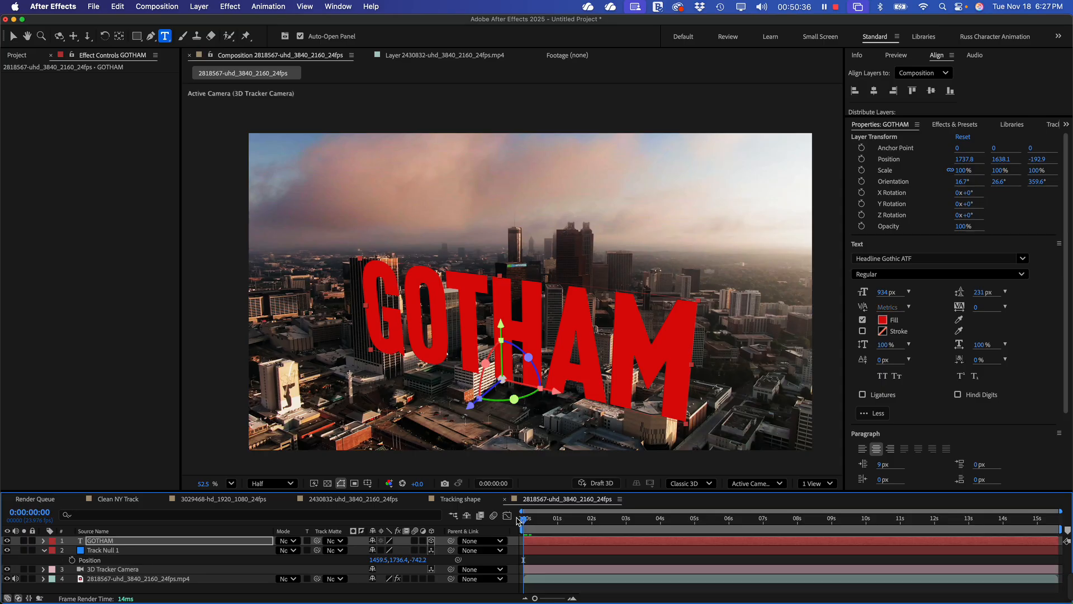
pyautogui.press('space')
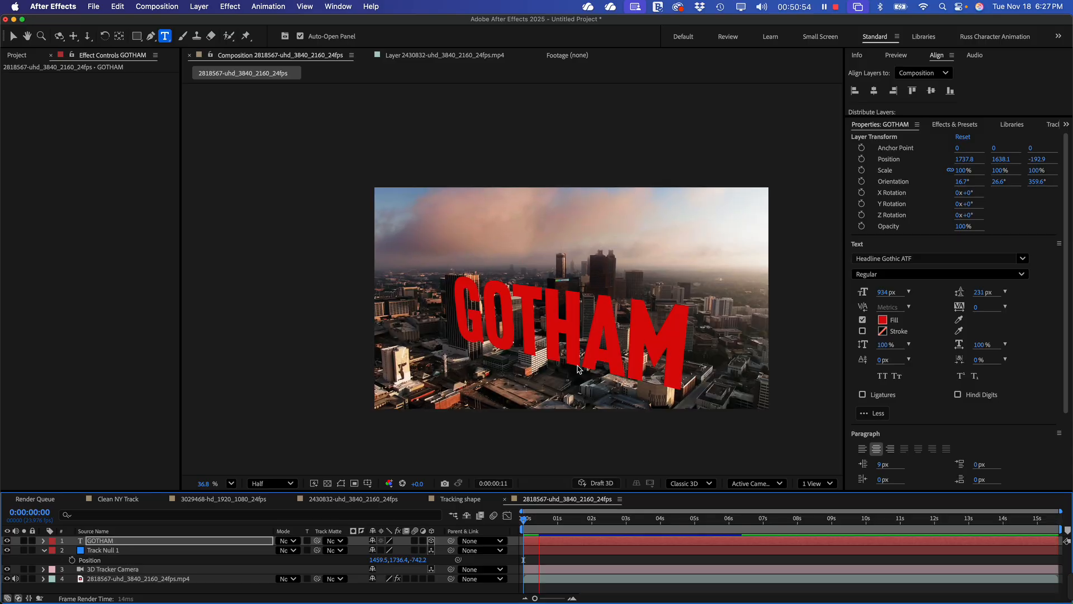
pyautogui.click(575, 359)
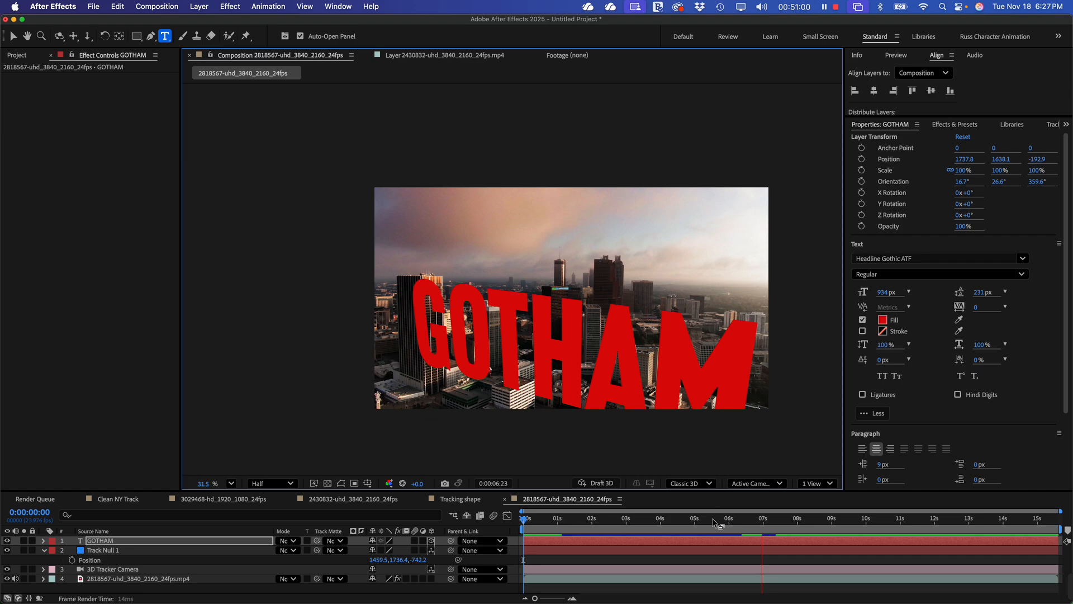
pyautogui.click(683, 518)
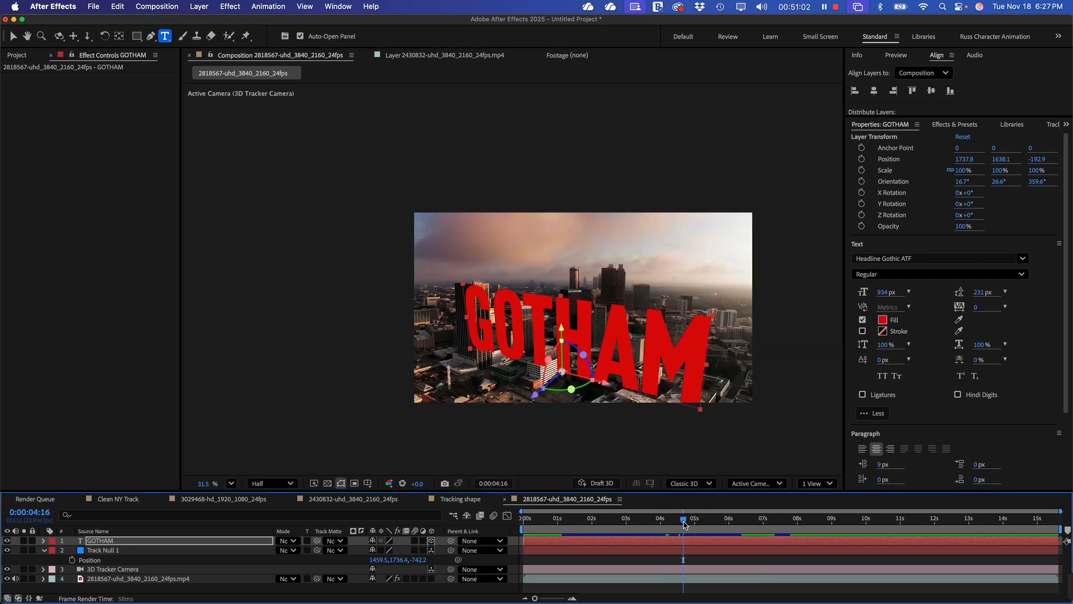
pyautogui.moveTo(684, 524); pyautogui.dragTo(580, 545)
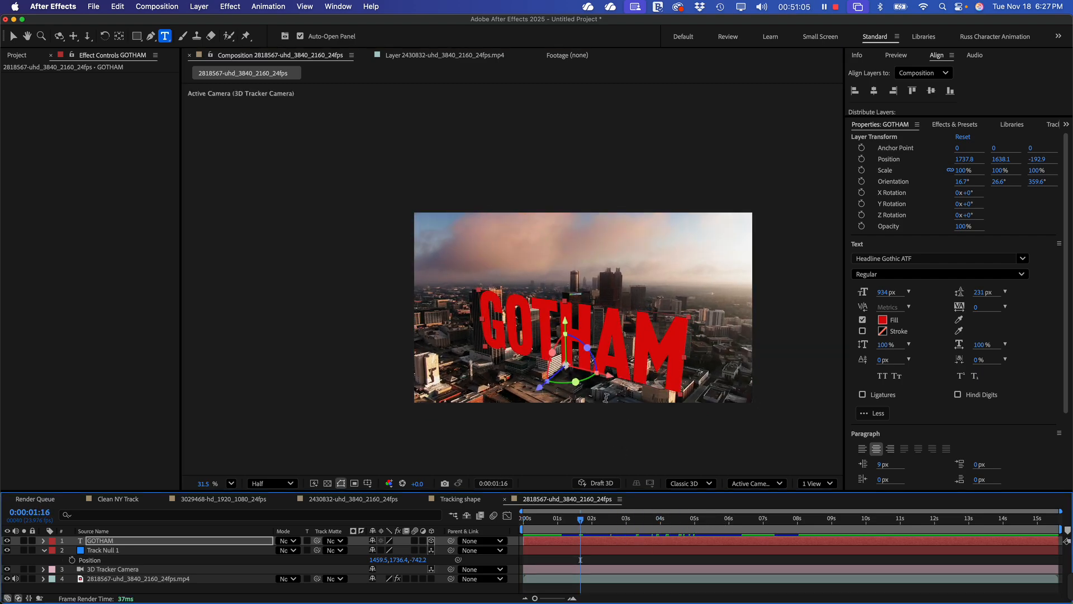
# - Rotate the GOTHAM text layer in 3D to an orientation of about 12.2°, 35.1°, 2.2°
pyautogui.click(577, 384)
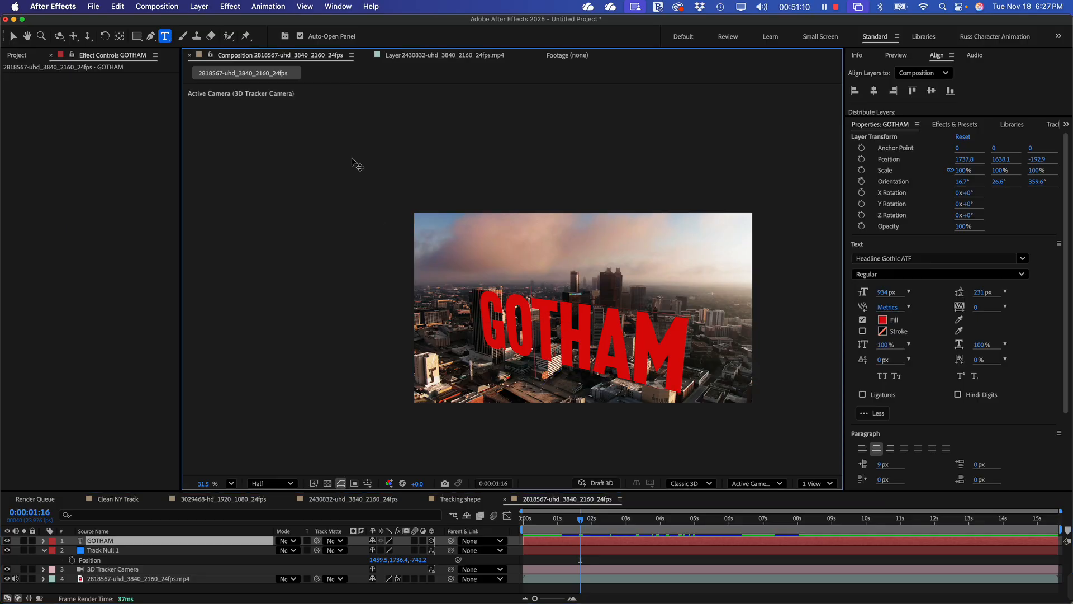
pyautogui.click(13, 36)
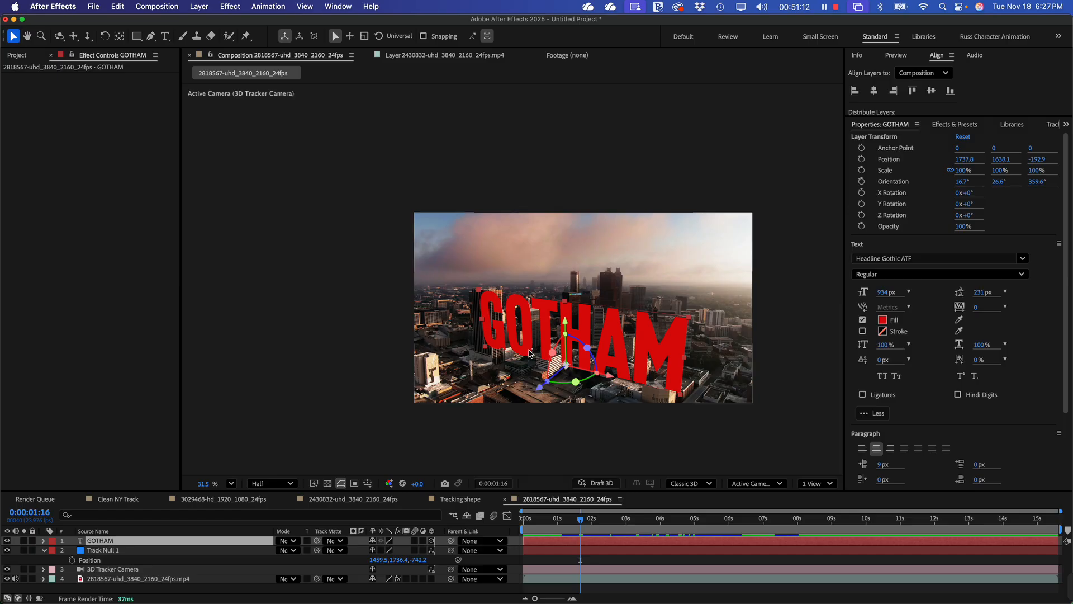
pyautogui.moveTo(580, 385); pyautogui.dragTo(575, 390)
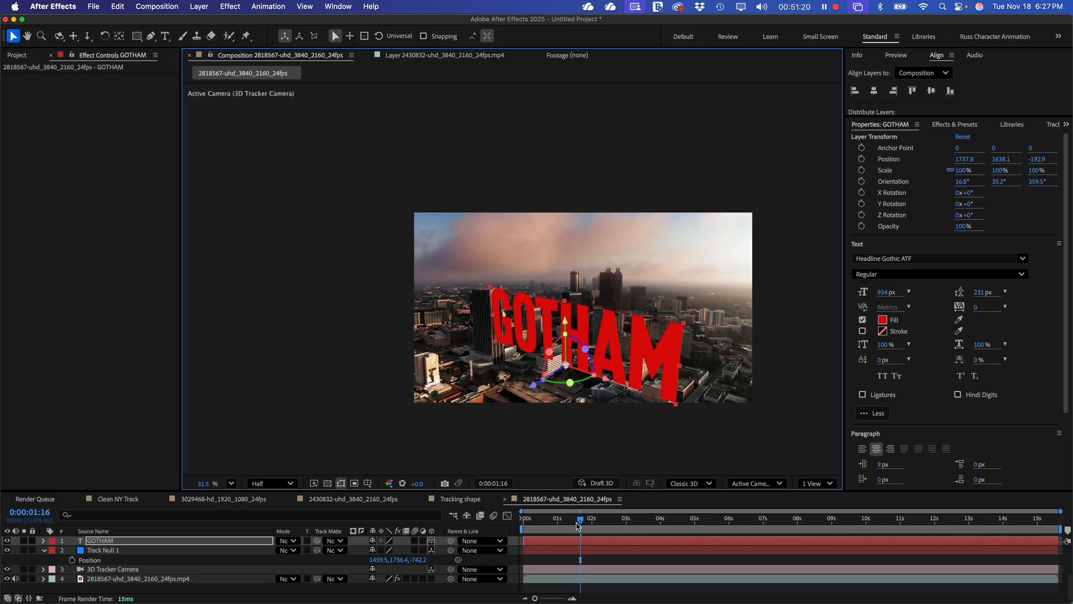
pyautogui.moveTo(578, 525); pyautogui.dragTo(507, 532)
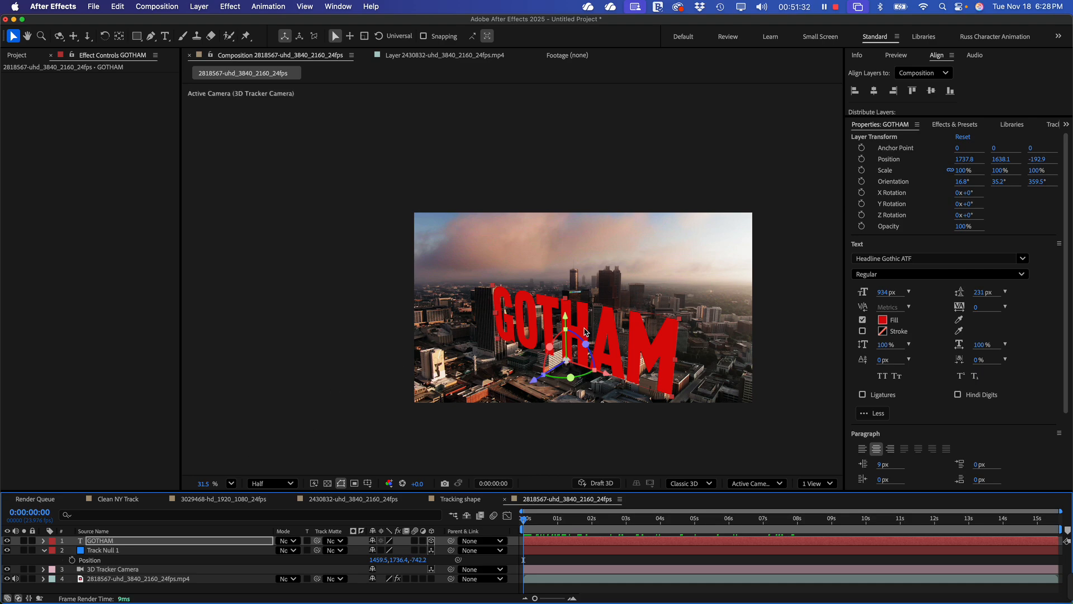
pyautogui.moveTo(551, 350); pyautogui.dragTo(566, 359)
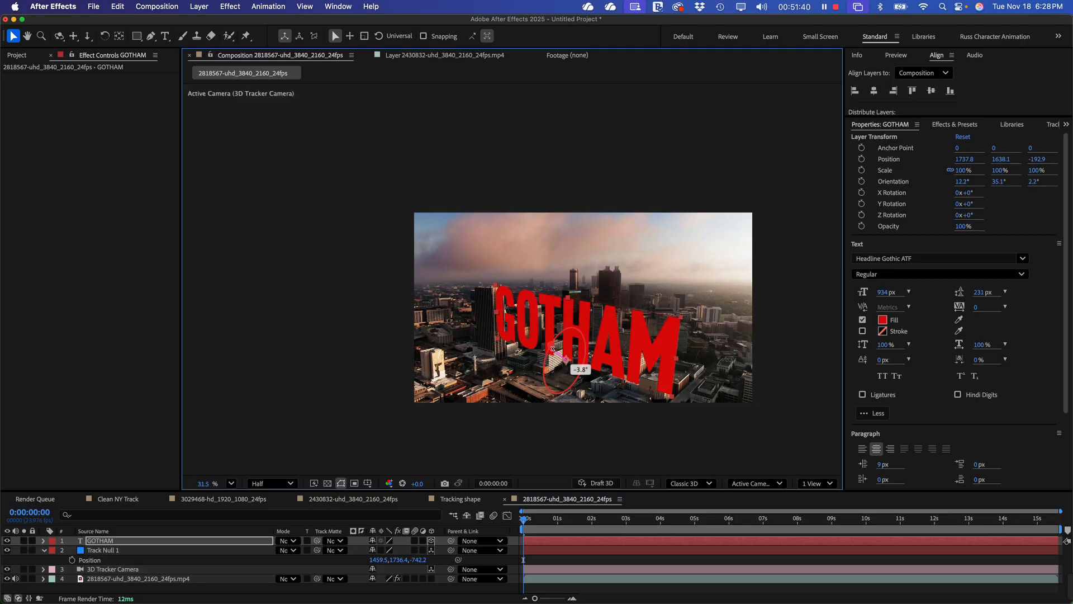
pyautogui.moveTo(565, 359); pyautogui.dragTo(566, 359)
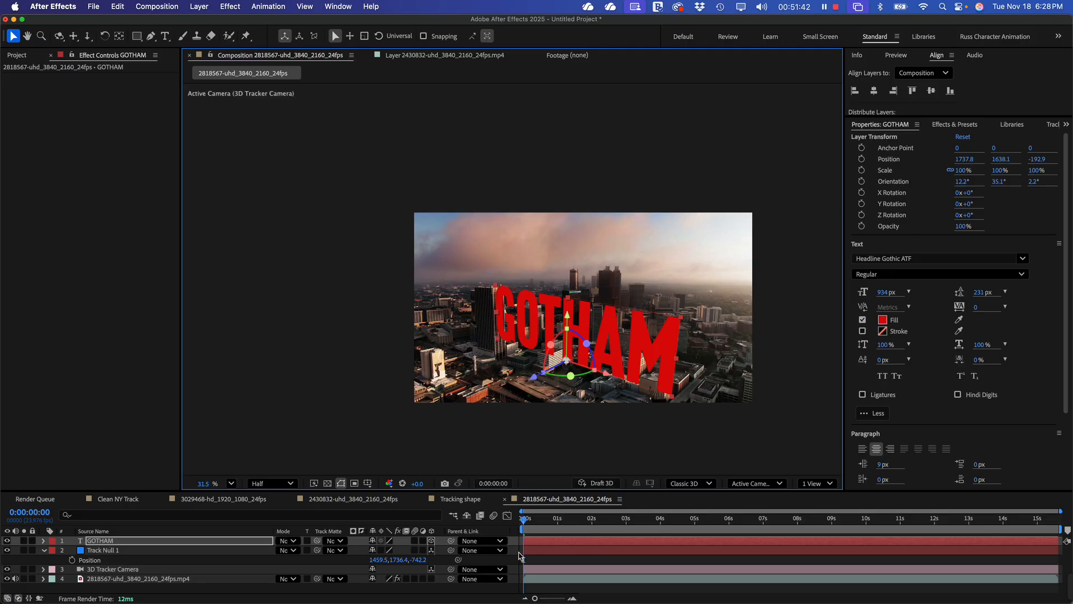
# - Lower the composition preview resolution to Third and preview the rotated GOTHAM text near the start
pyautogui.click(285, 484)
pyautogui.click(282, 546)
pyautogui.press('space')
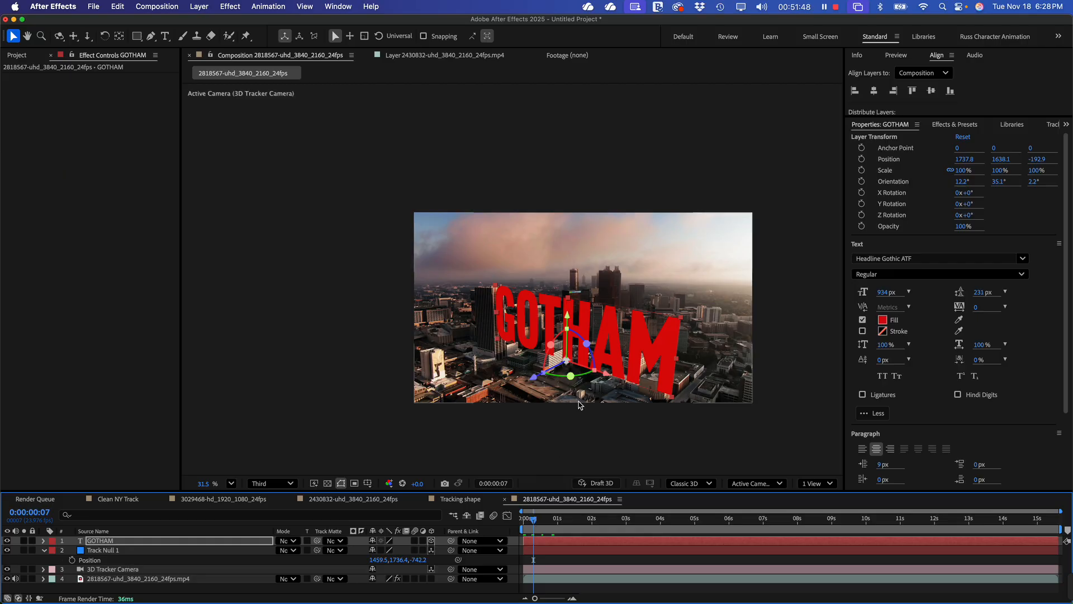
pyautogui.moveTo(599, 434); pyautogui.dragTo(513, 378)
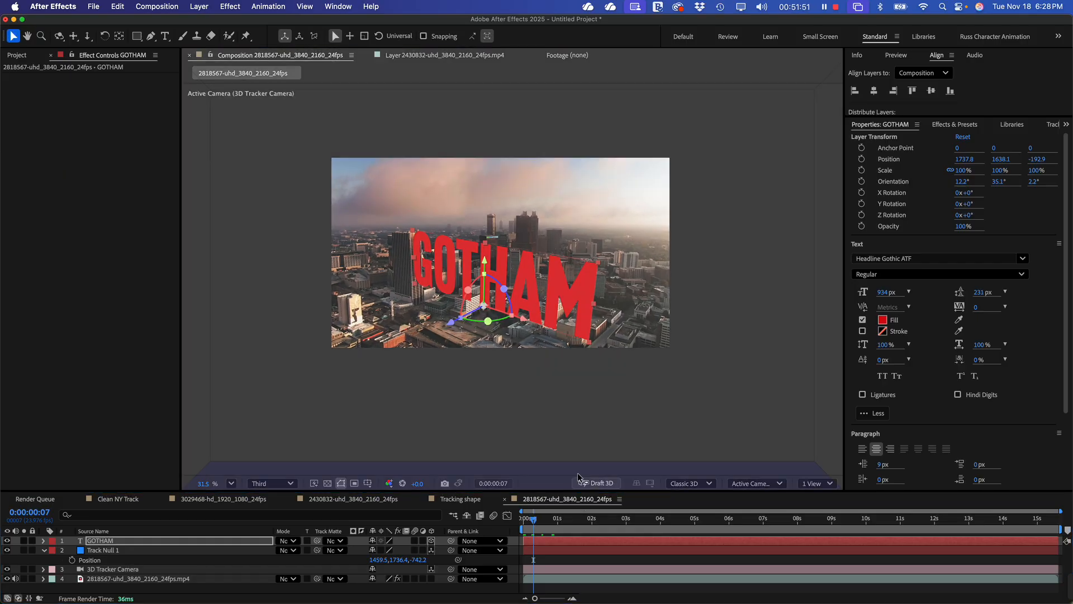
# - Reset the Standard workspace to its saved layout to restore the displaced timeline
pyautogui.moveTo(568, 498); pyautogui.dragTo(696, 350)
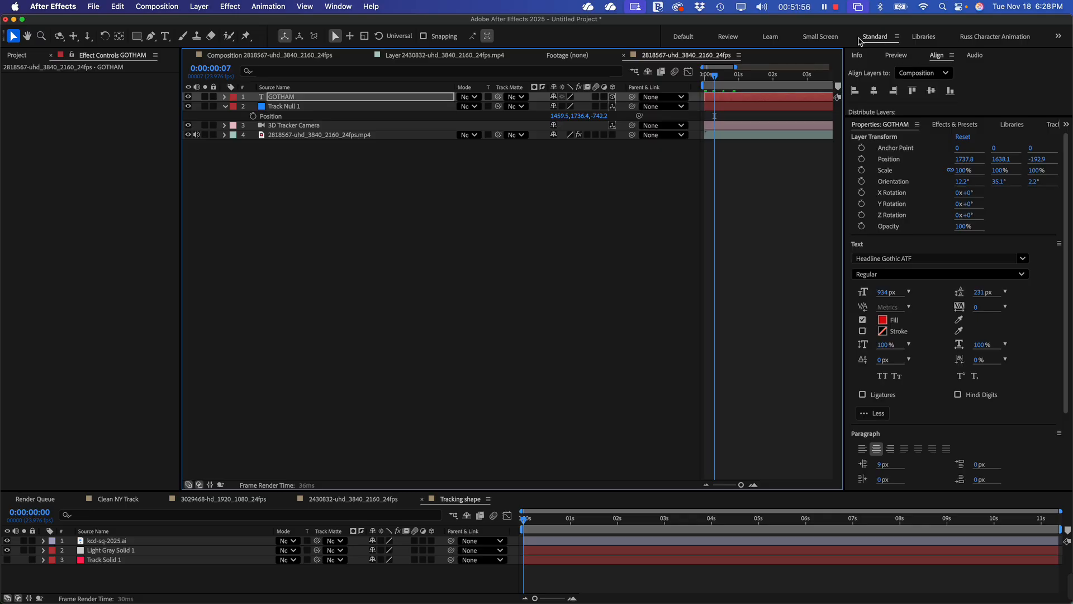
pyautogui.click(339, 7)
pyautogui.moveTo(405, 24)
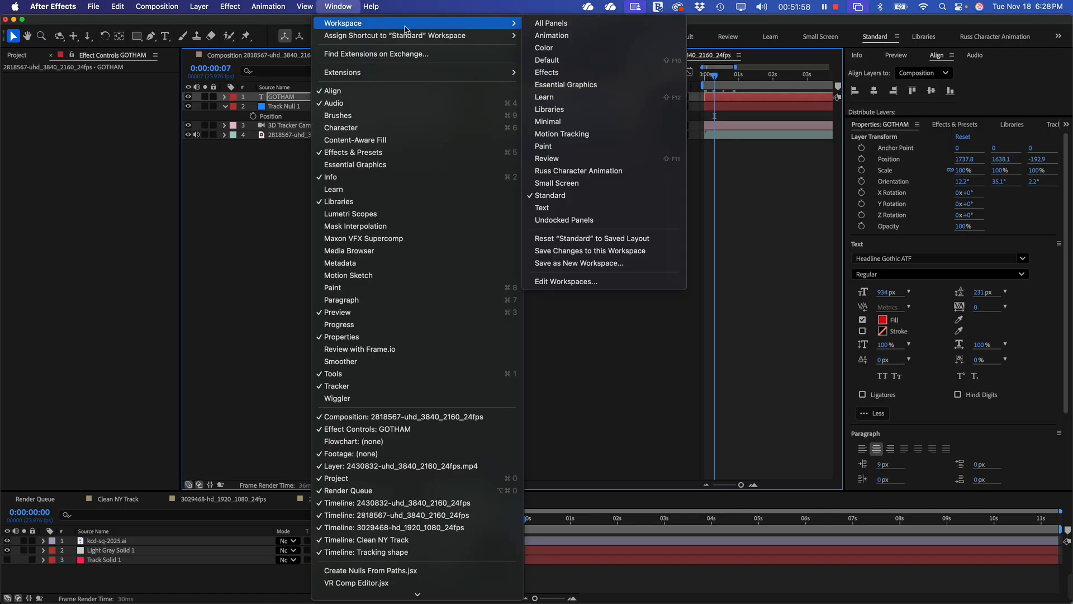
pyautogui.click(552, 238)
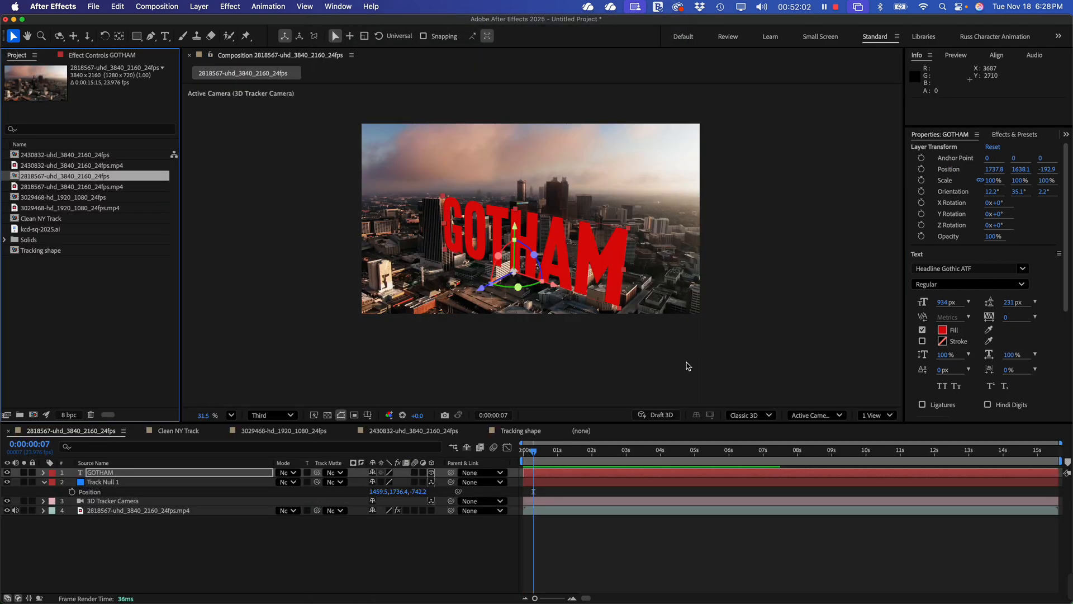
# - Play back the city composition and examine the GOTHAM text's placement among the buildings up close at 0:00:00:16
pyautogui.press('space')
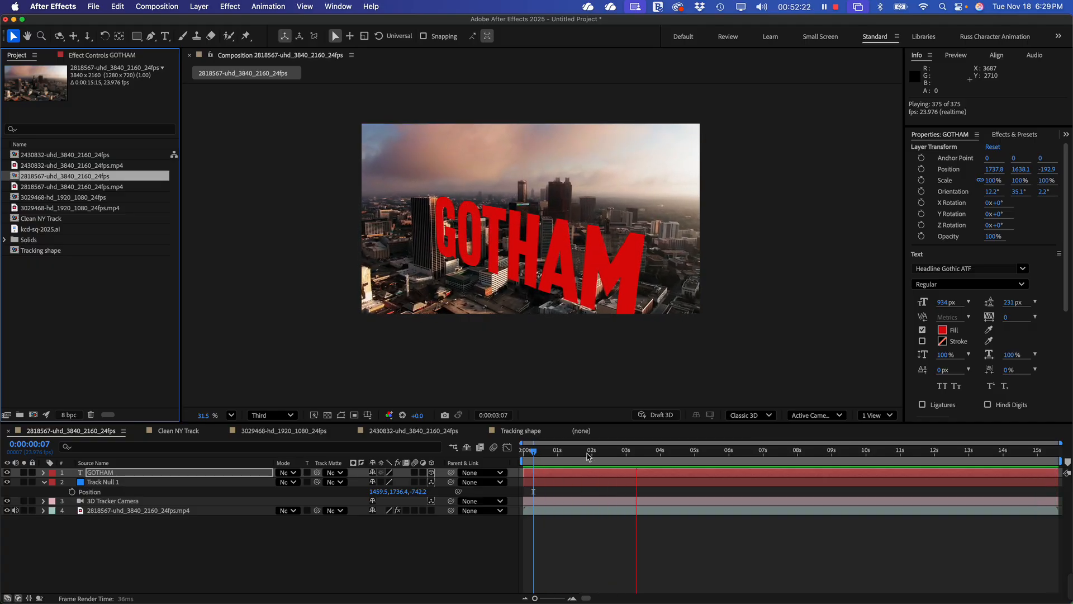
pyautogui.press('space')
pyautogui.scroll(5, 523, 302)
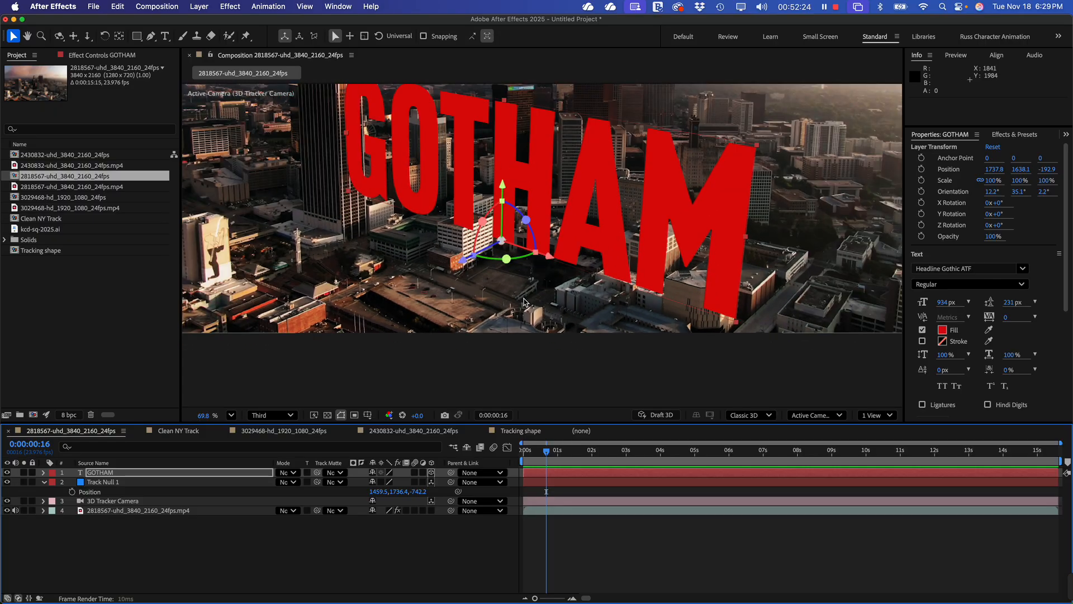
pyautogui.scroll(-1, 523, 302)
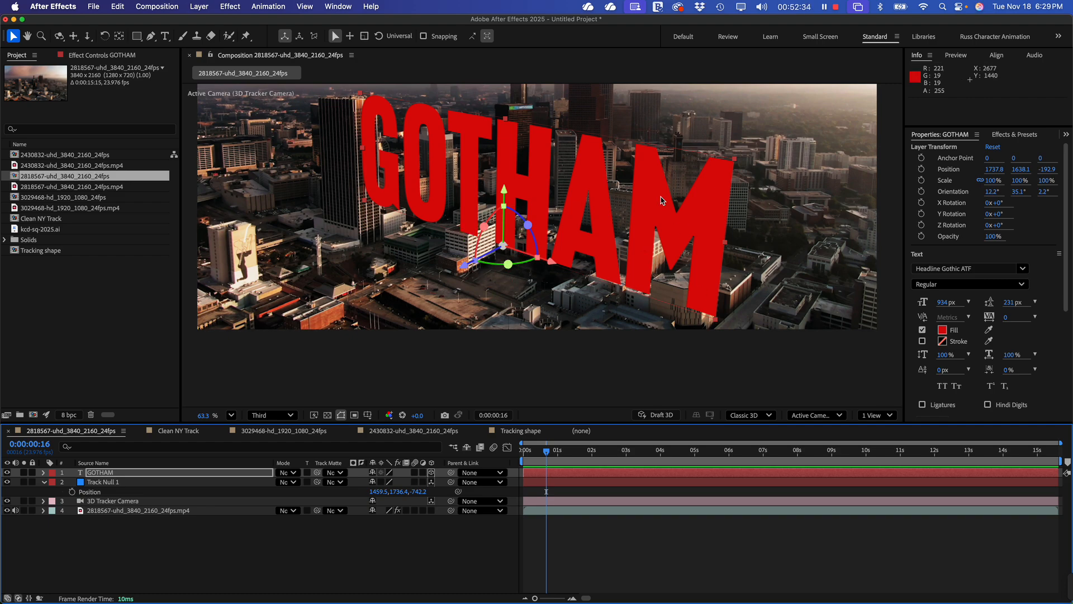
pyautogui.scroll(-5, 564, 205)
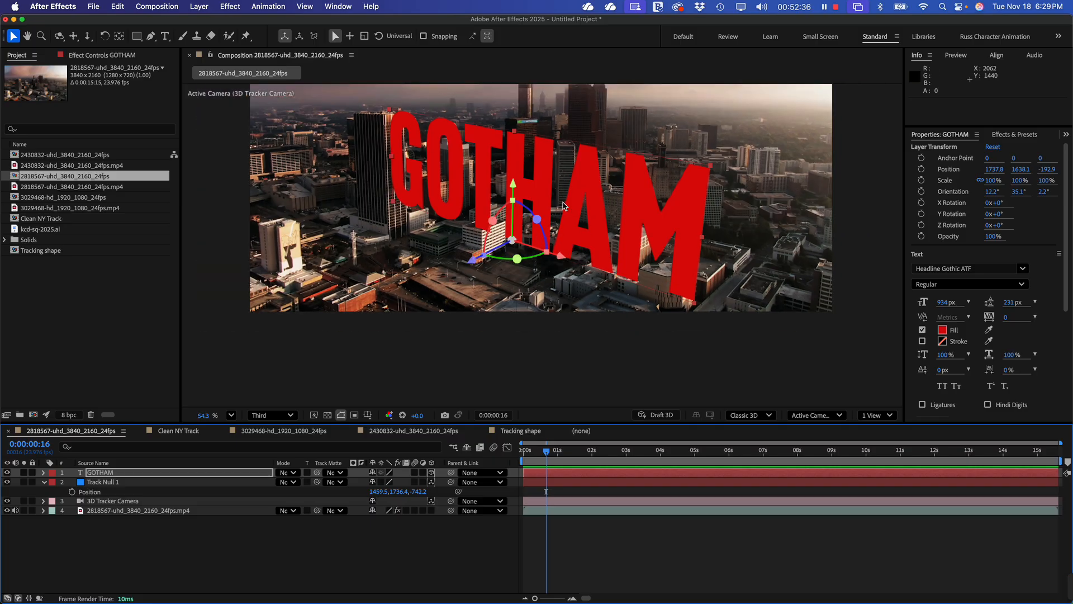
pyautogui.scroll(-1, 563, 206)
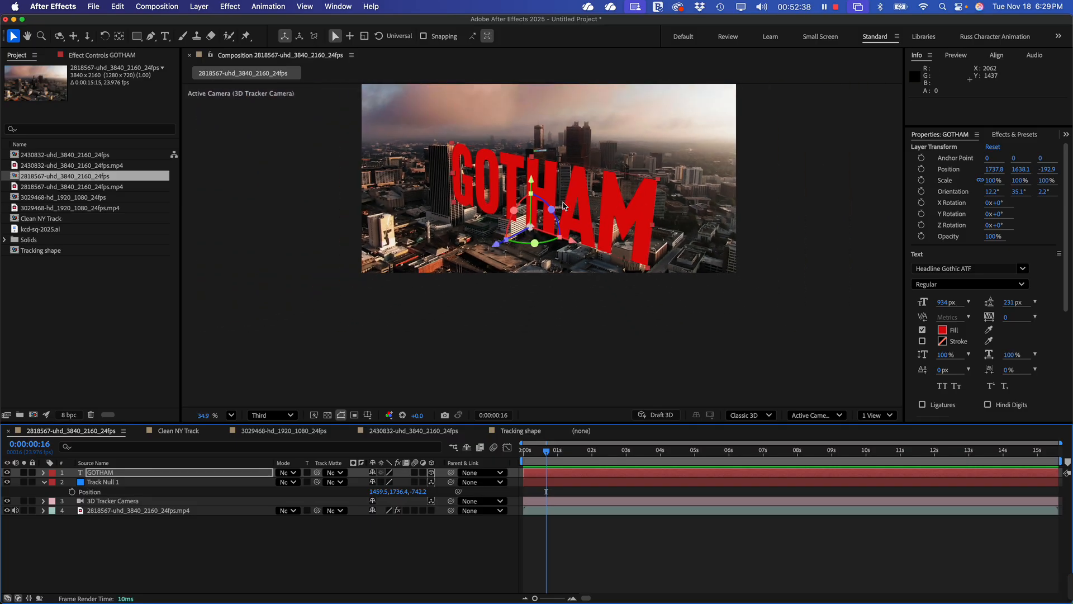
# - Move the GOTHAM text farther back among the buildings to a position of about 1998, 1560, 168
pyautogui.scroll(5, 524, 221)
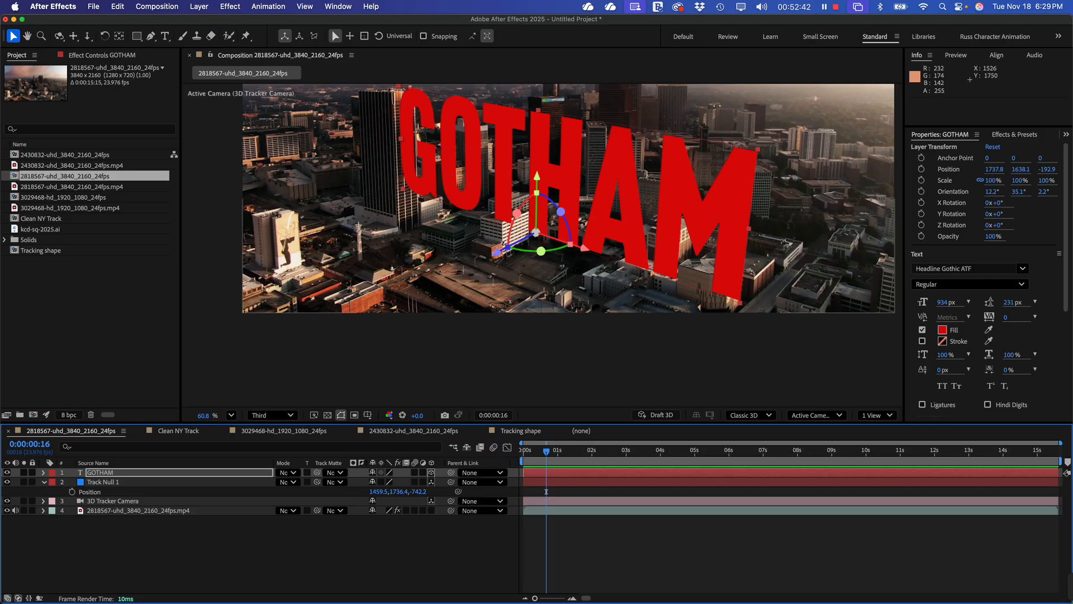
pyautogui.moveTo(496, 258); pyautogui.dragTo(549, 241)
pyautogui.scroll(-3, 535, 208)
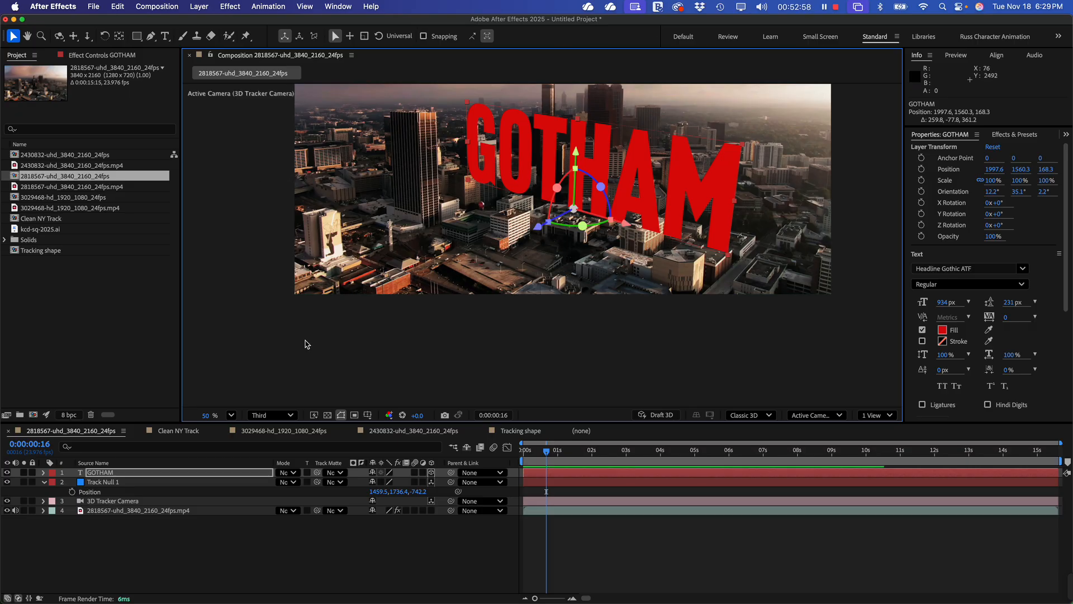
# - Open the Clean NY Track composition and scrub to 0:00:04:07 to review the tracked NEW YORK text
pyautogui.click(168, 442)
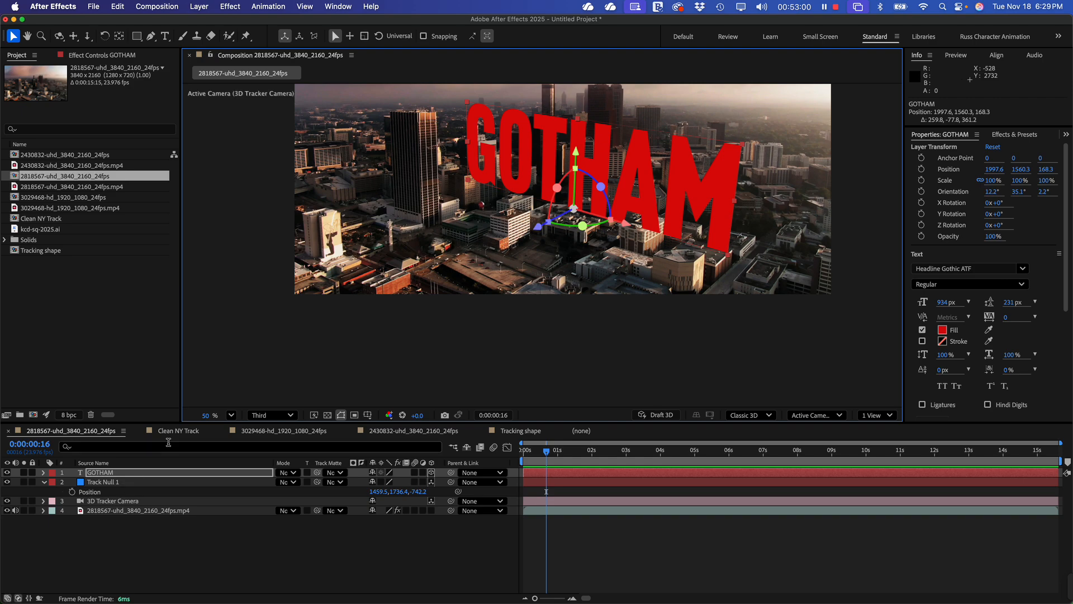
pyautogui.click(182, 432)
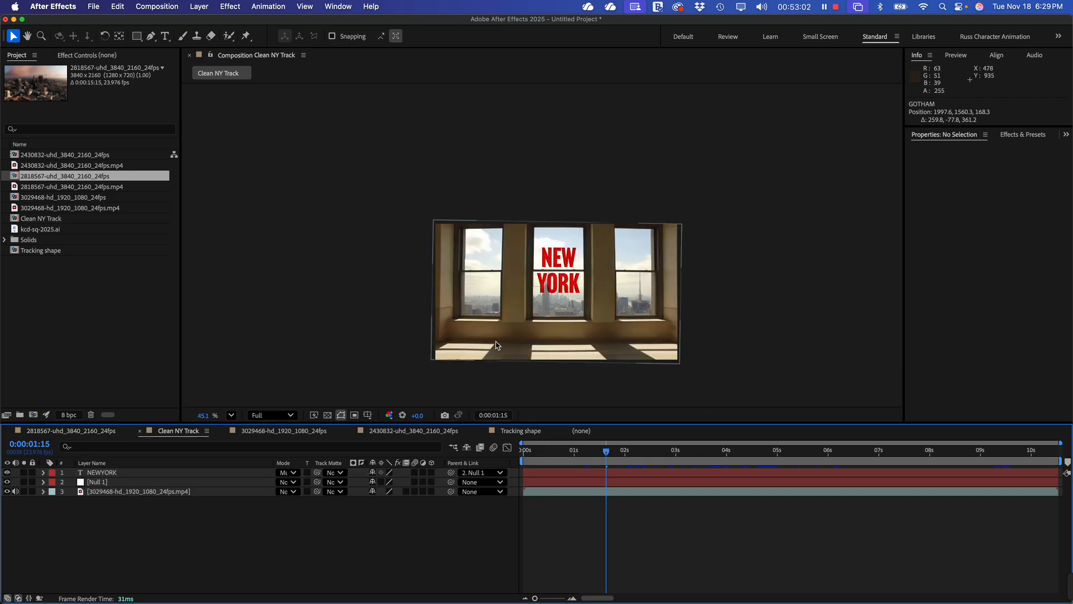
pyautogui.moveTo(608, 454); pyautogui.dragTo(742, 482)
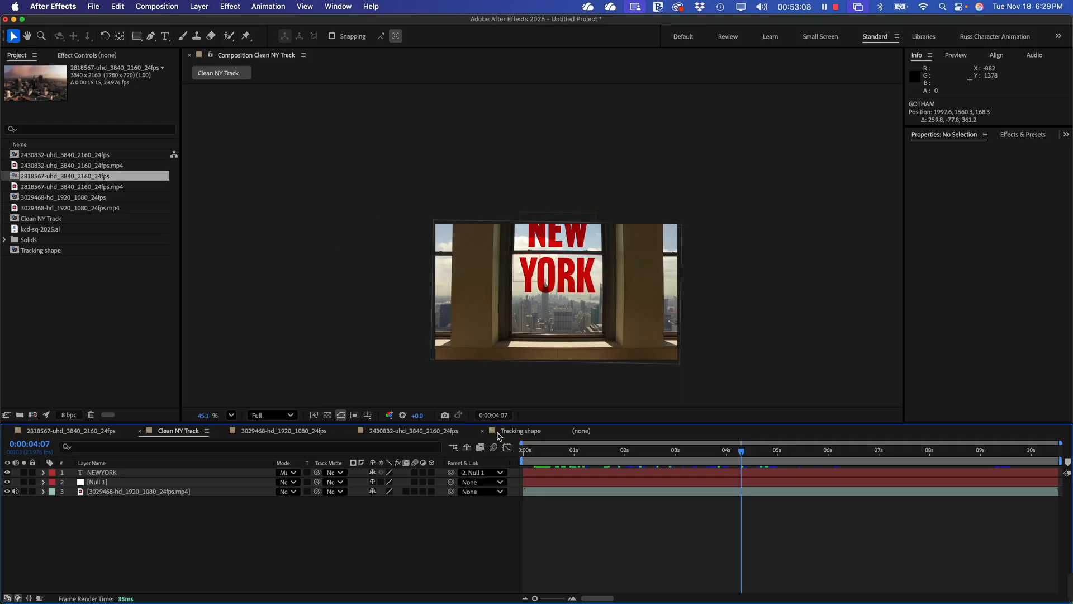
# - Open the 2430832-uhd_3840_2160_24fps composition, scrub to 0:00:03:05, and examine how the tracked logo sign sits on the brick wall
pyautogui.click(500, 436)
pyautogui.click(435, 432)
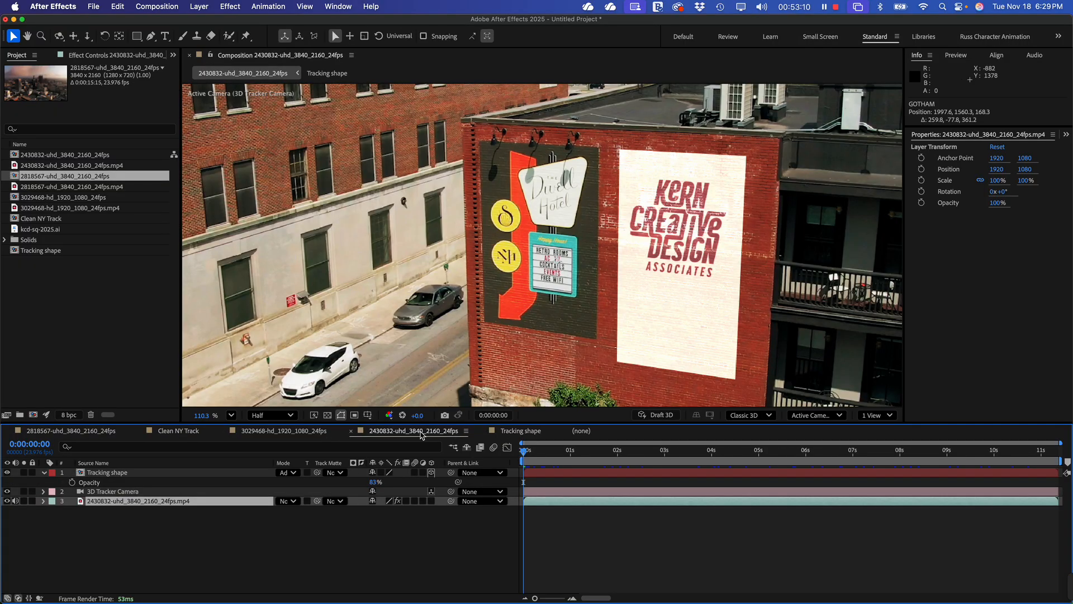
pyautogui.moveTo(531, 449); pyautogui.dragTo(675, 459)
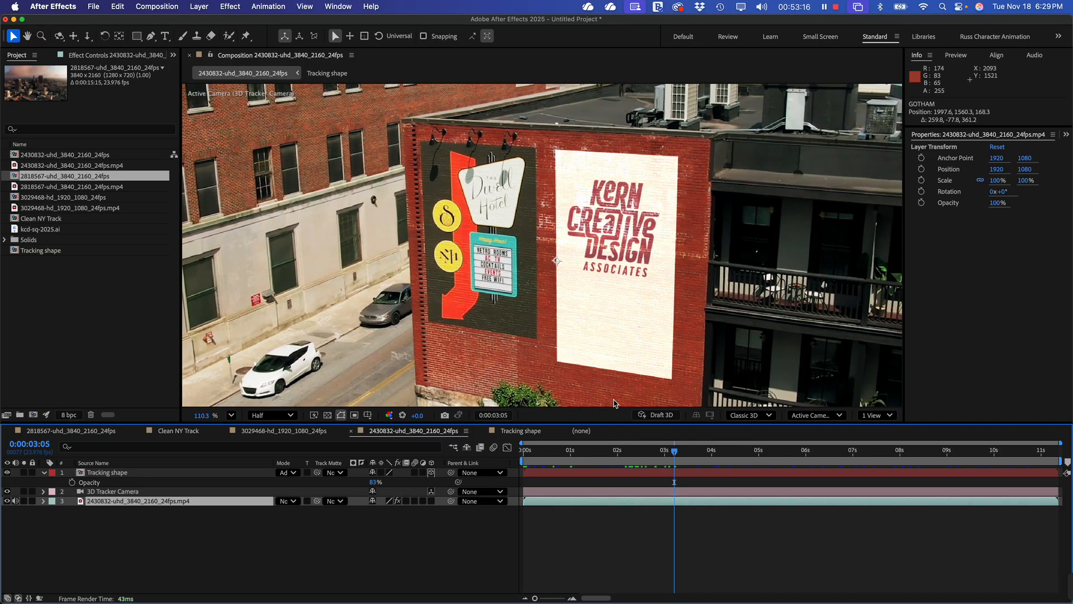
pyautogui.scroll(3, 634, 264)
pyautogui.scroll(-6, 633, 264)
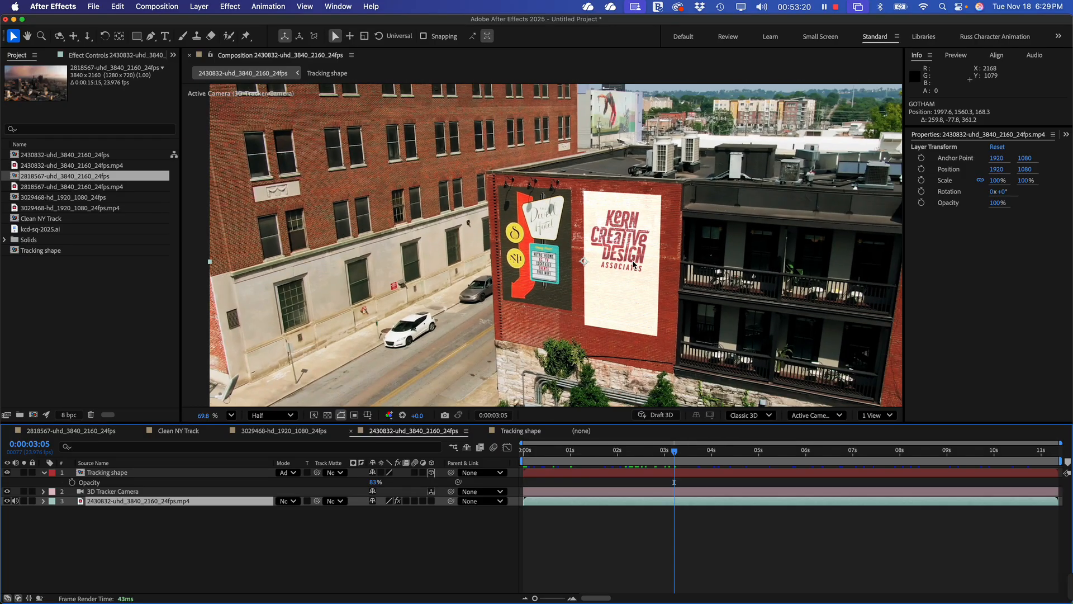
pyautogui.scroll(-1, 634, 264)
pyautogui.hscroll(2, 478, 291)
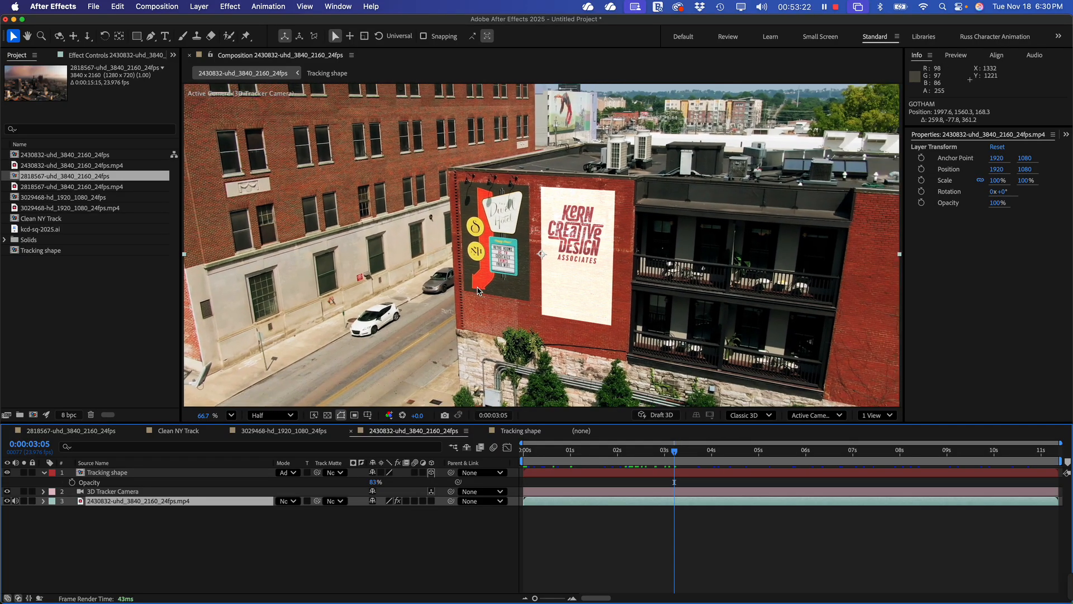
pyautogui.hscroll(2, 478, 291)
pyautogui.scroll(-1, 478, 291)
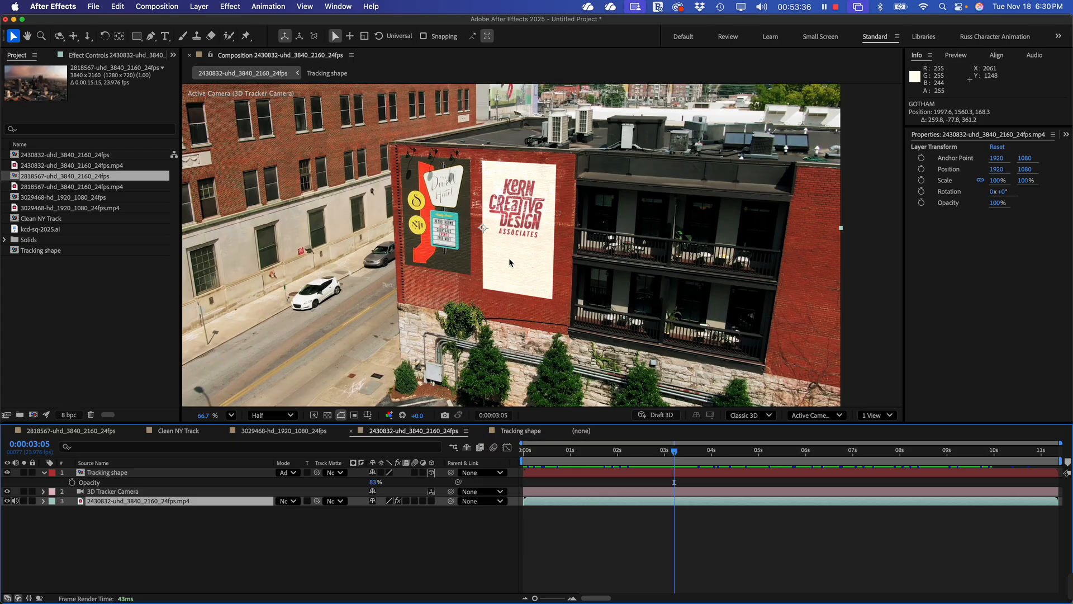
pyautogui.click(509, 257)
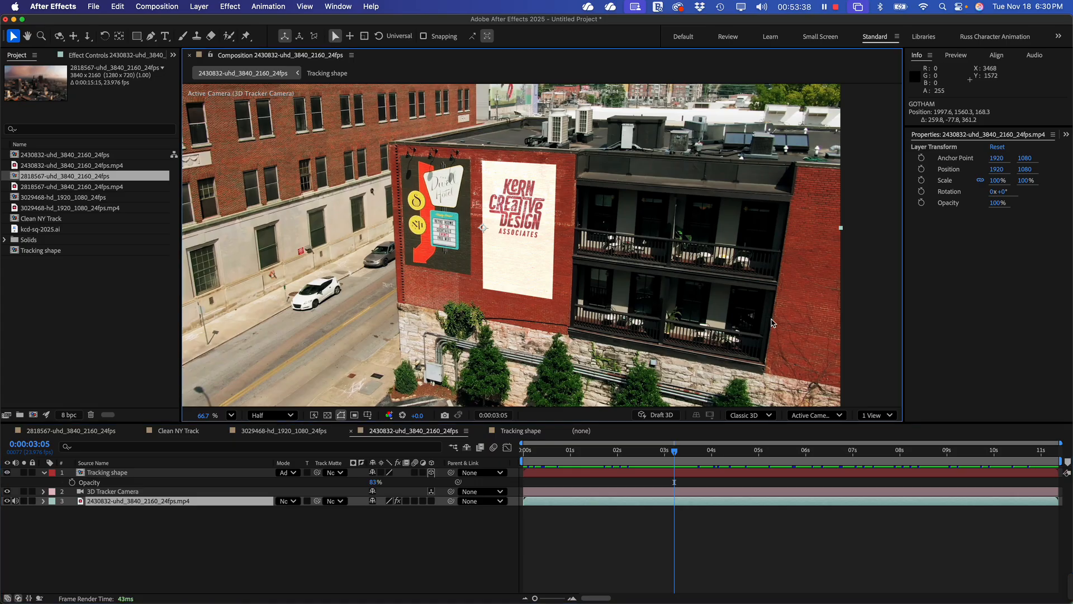